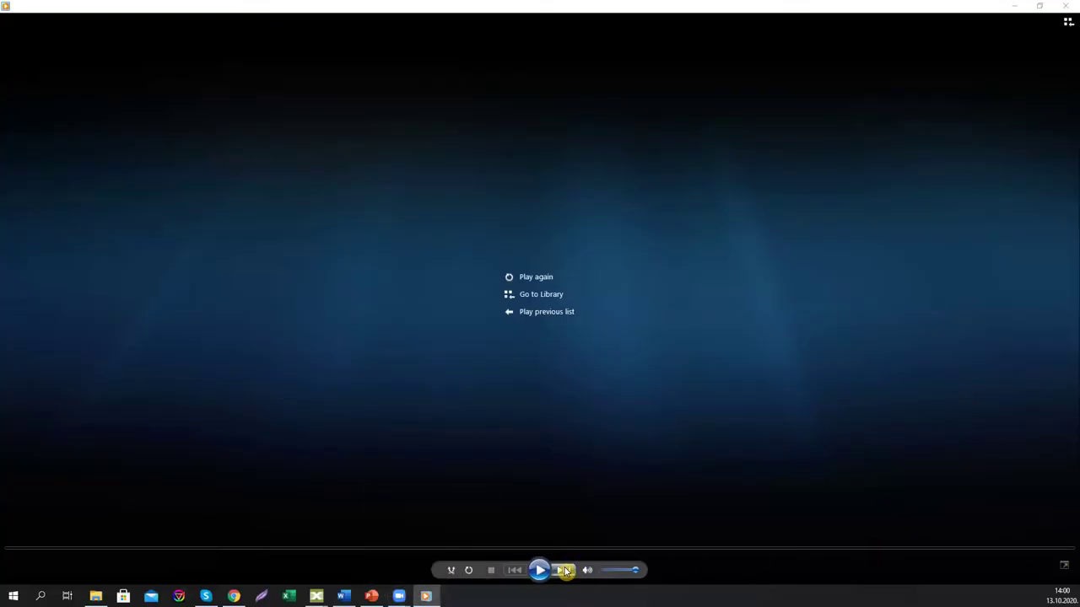
- Replay the BEXEL Manager 20 promo video full screen, then close the player when it ends
click(537, 569)
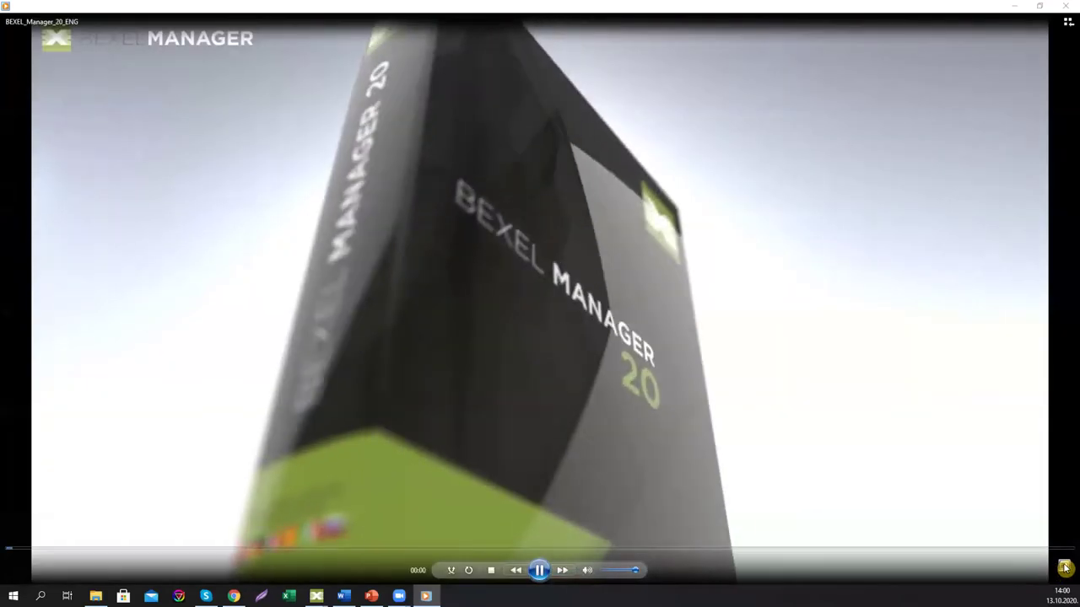
click(1065, 568)
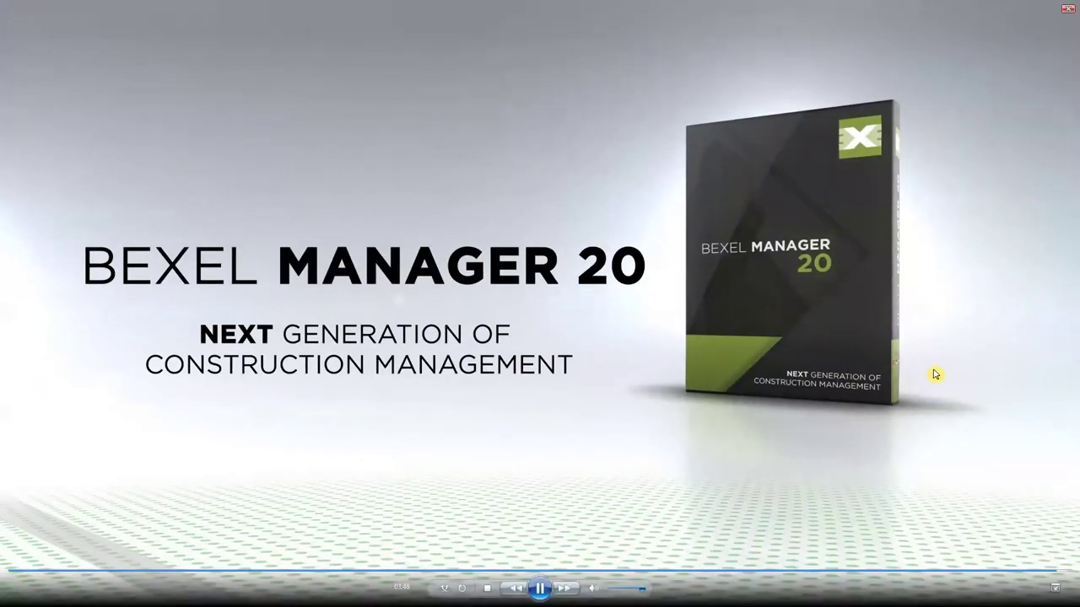
click(1067, 7)
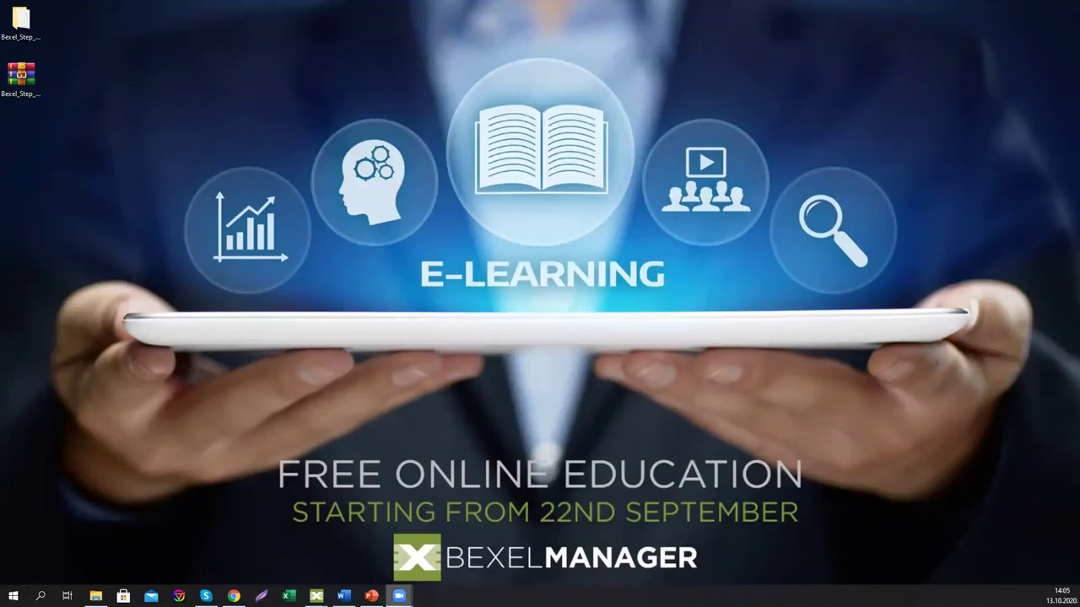
- Bring the Chrome window showing the bexelmanager.com home page to the front
click(235, 591)
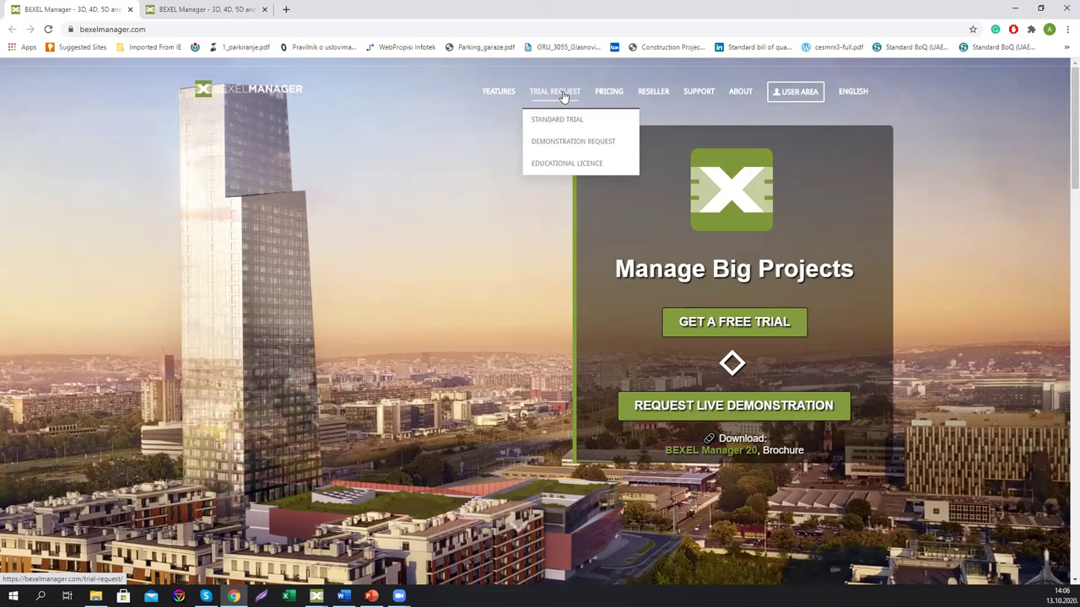
- Open the bexelmanager.com Trial Request page offering the 30-day free trial
mouse_move(554, 91)
click(557, 117)
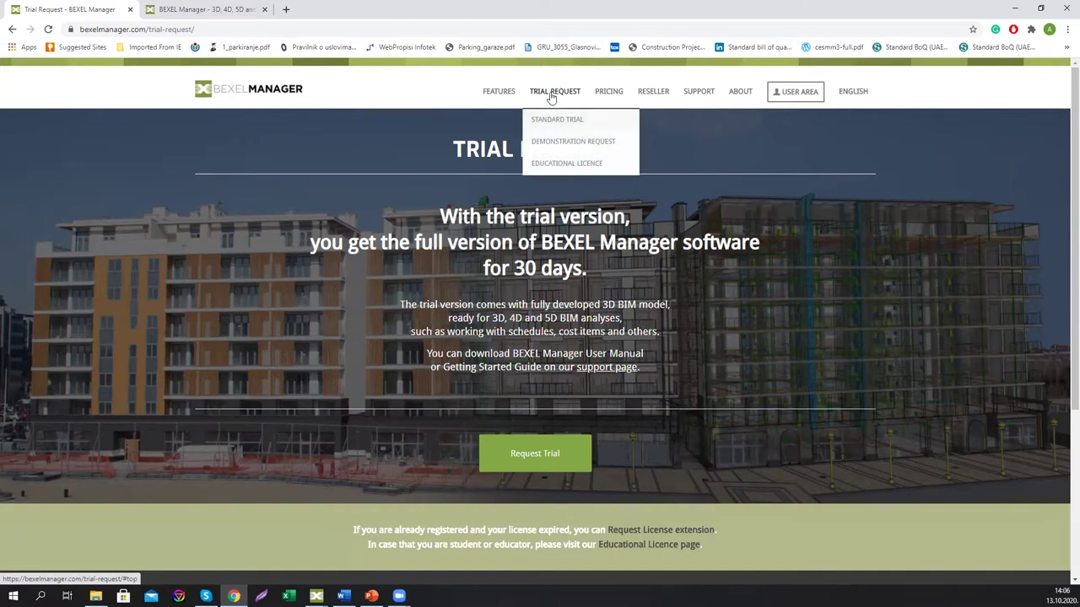
- Open the Educational Licence Request page from the Trial Request menu
click(551, 163)
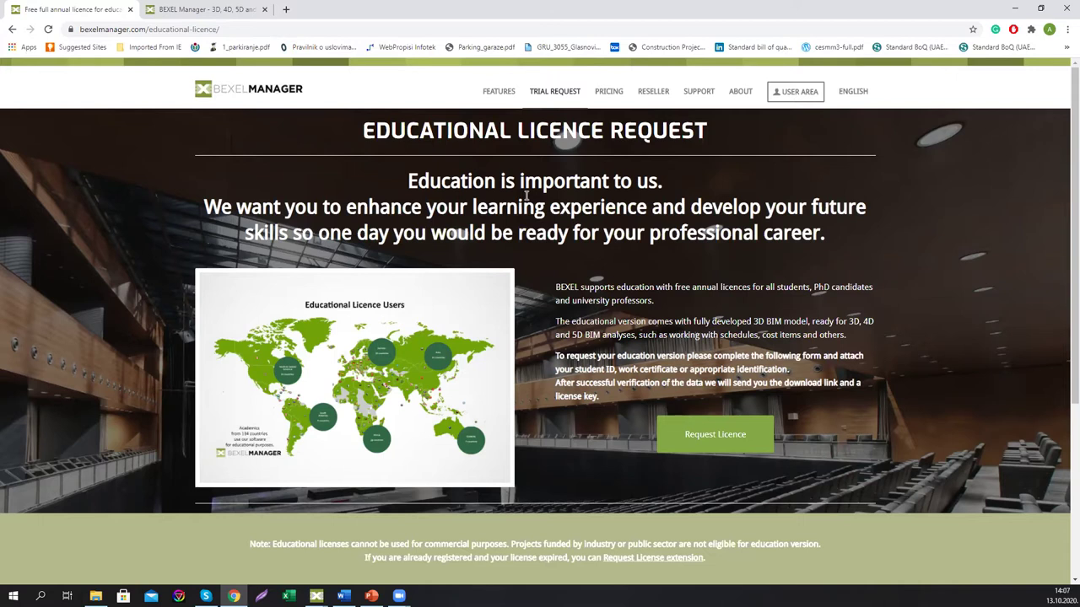
- Go to the User Area and open its User Materials page
click(794, 96)
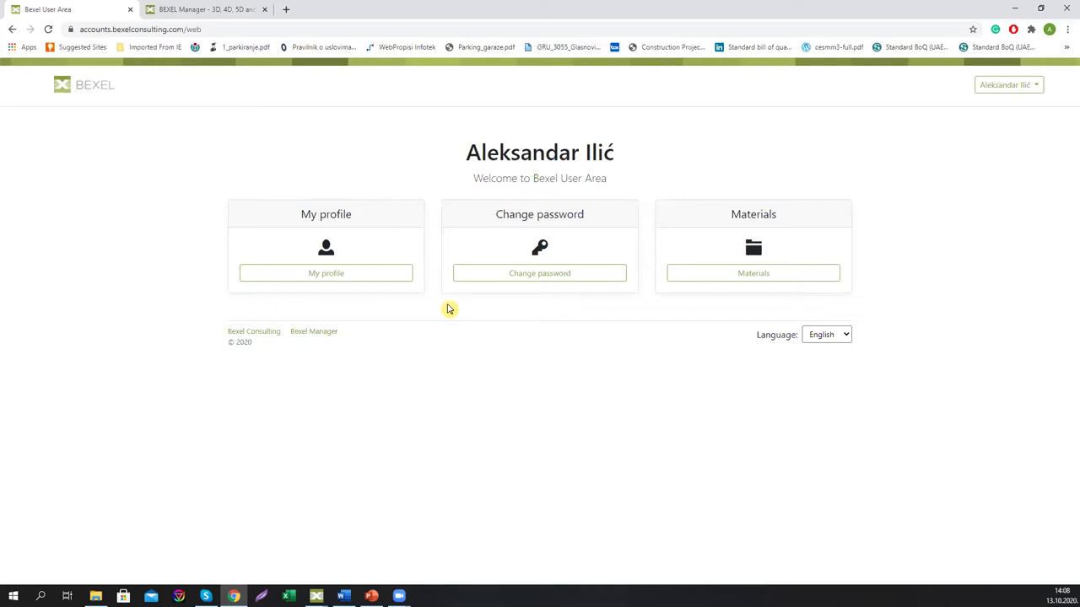
click(749, 281)
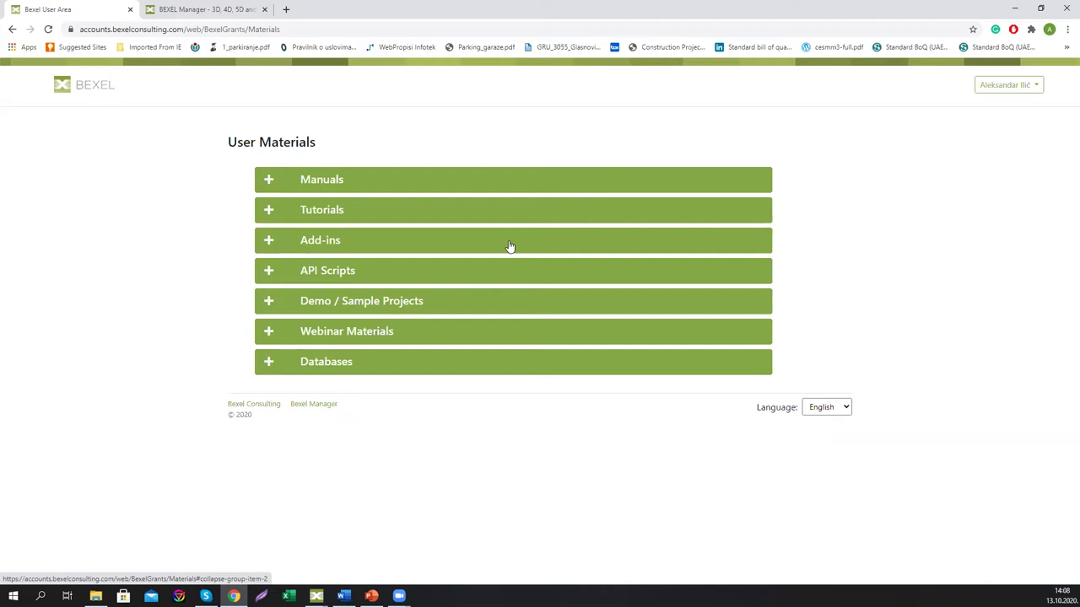
- Expand the Manuals category, browse its documents, then collapse it again
click(269, 185)
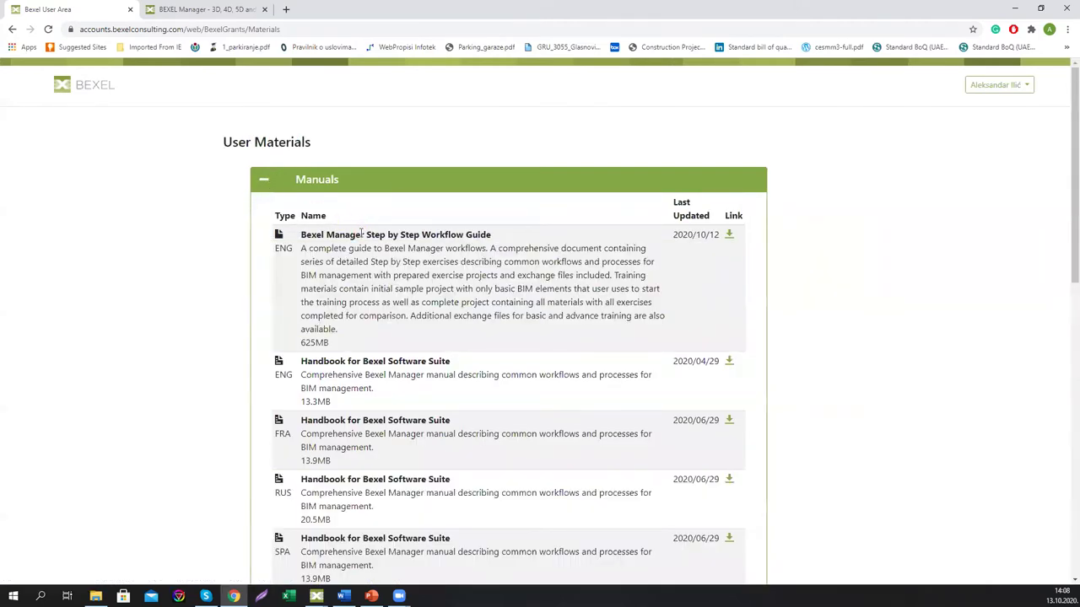
scroll(361, 233, down, 2)
scroll(364, 242, down, 1)
scroll(364, 241, down, 1)
scroll(364, 241, down, 1)
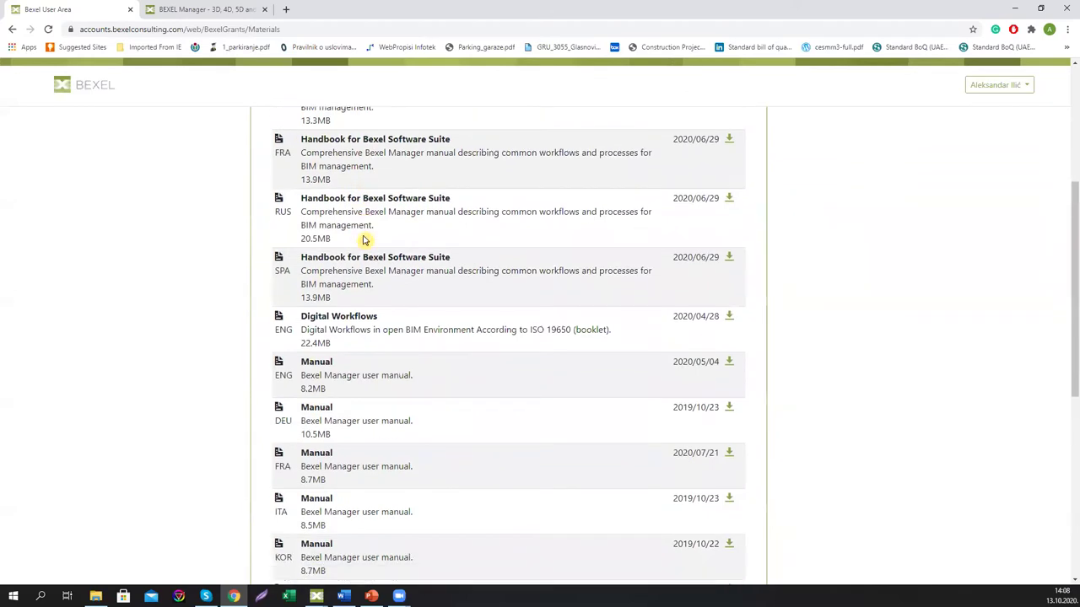
scroll(368, 248, down, 2)
scroll(369, 248, up, 3)
scroll(369, 248, up, 1)
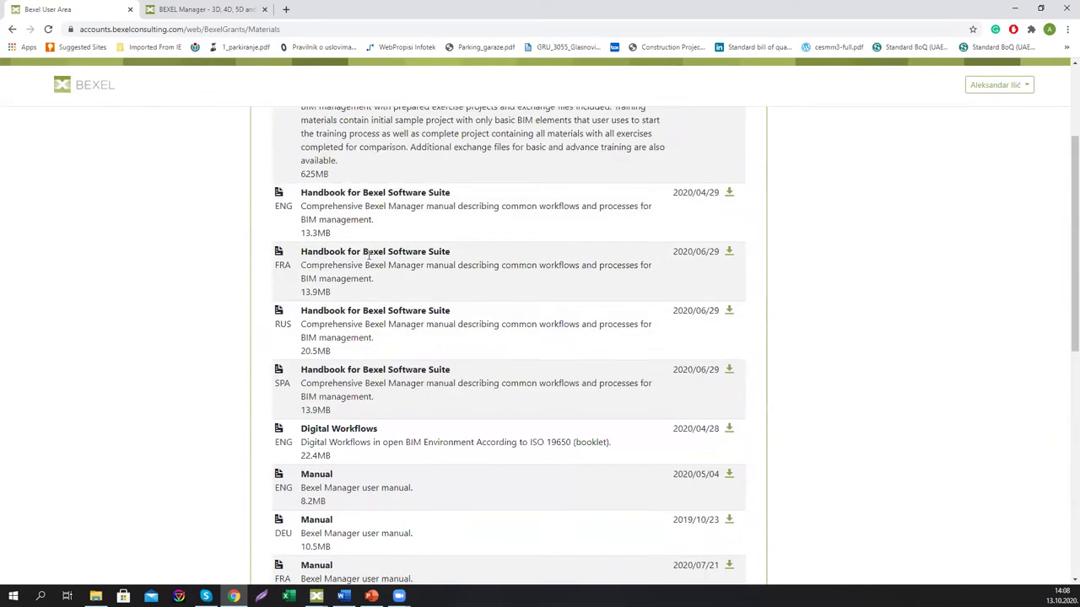
scroll(368, 251, down, 4)
scroll(371, 270, down, 1)
scroll(373, 293, up, 3)
scroll(374, 295, up, 5)
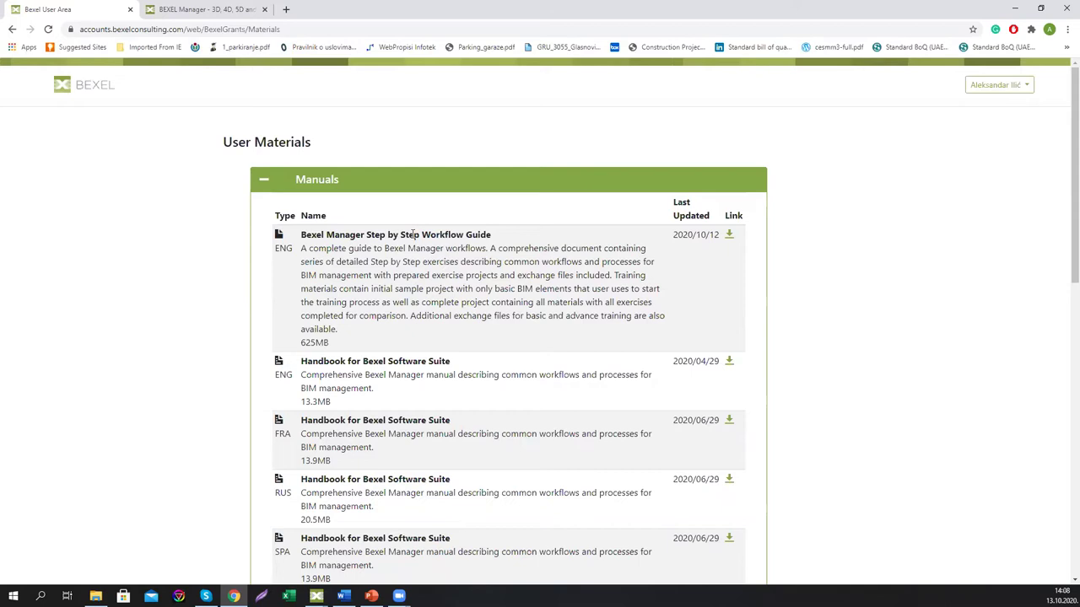
click(267, 184)
- Look through the Tutorials category, then show the Add-ins list with IFC Model Checker and others
click(268, 211)
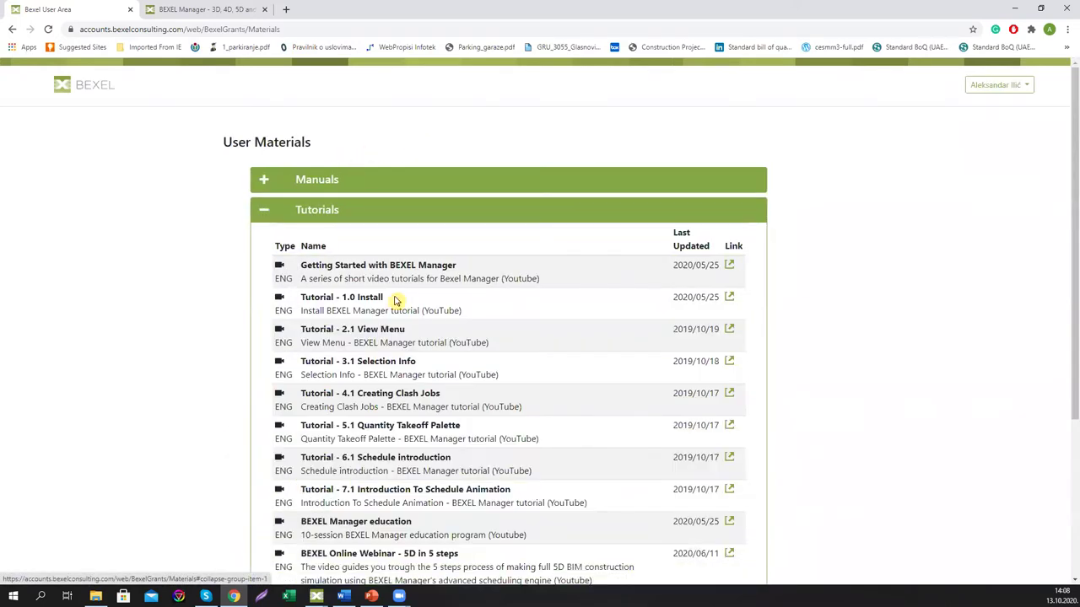
scroll(393, 300, down, 3)
scroll(393, 300, up, 2)
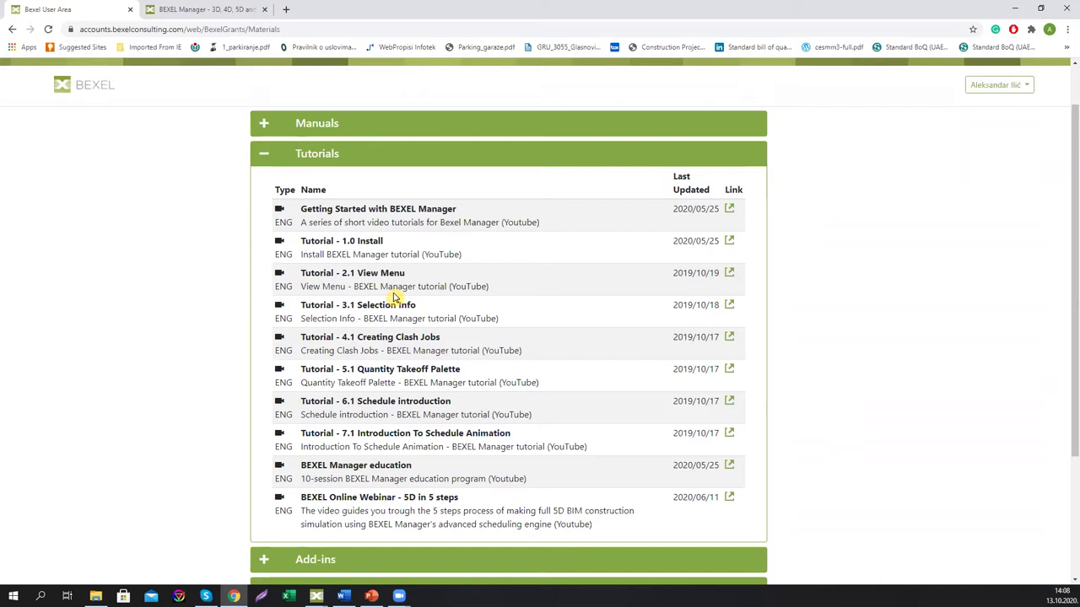
click(266, 156)
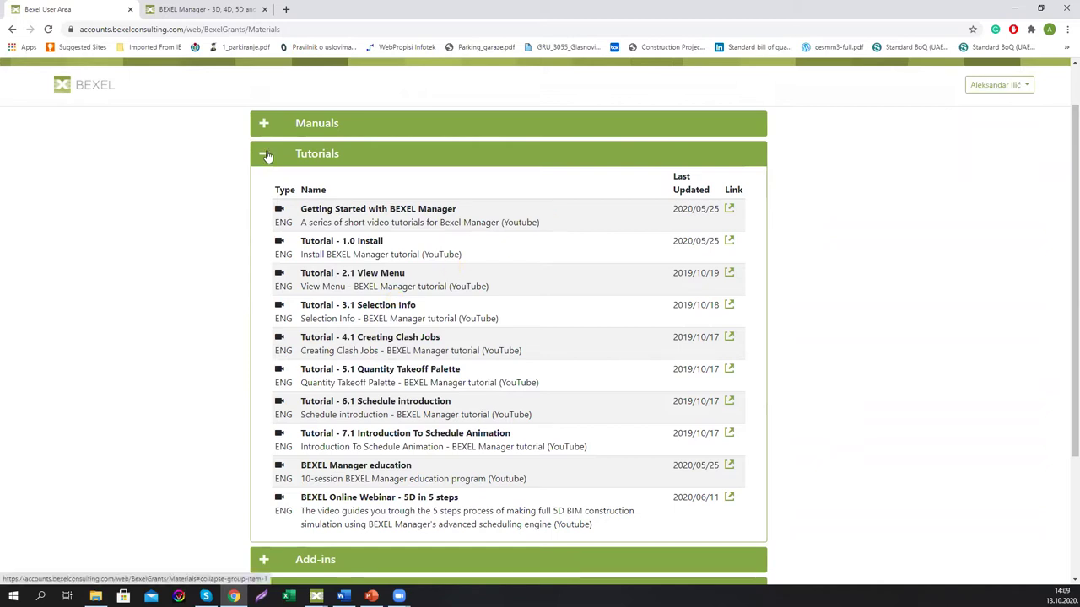
click(268, 244)
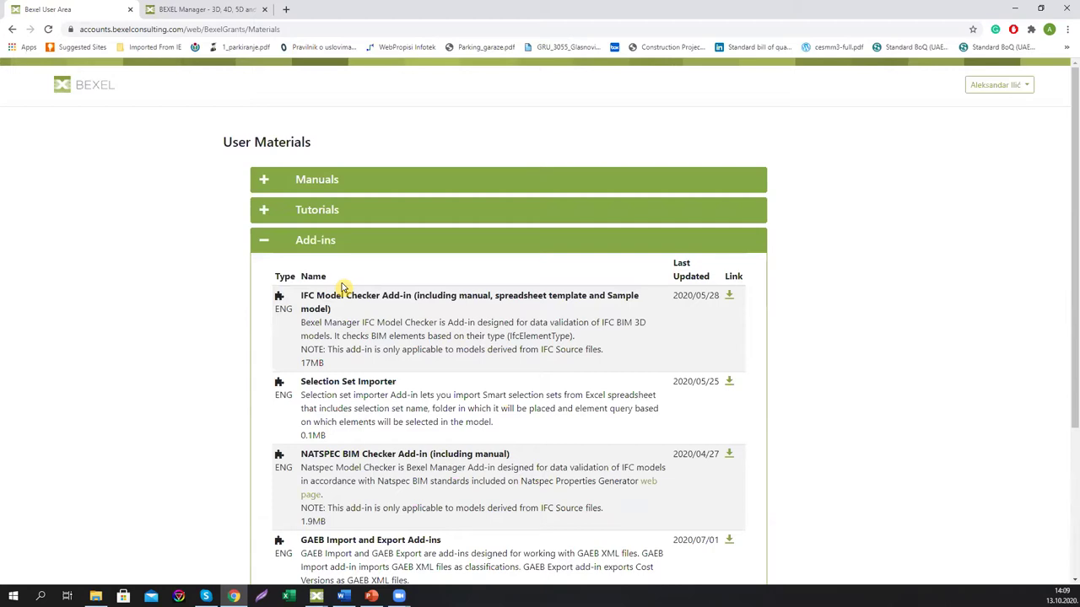
- Close Add-ins, review the API Scripts samples, then collapse API Scripts too
click(266, 247)
click(271, 272)
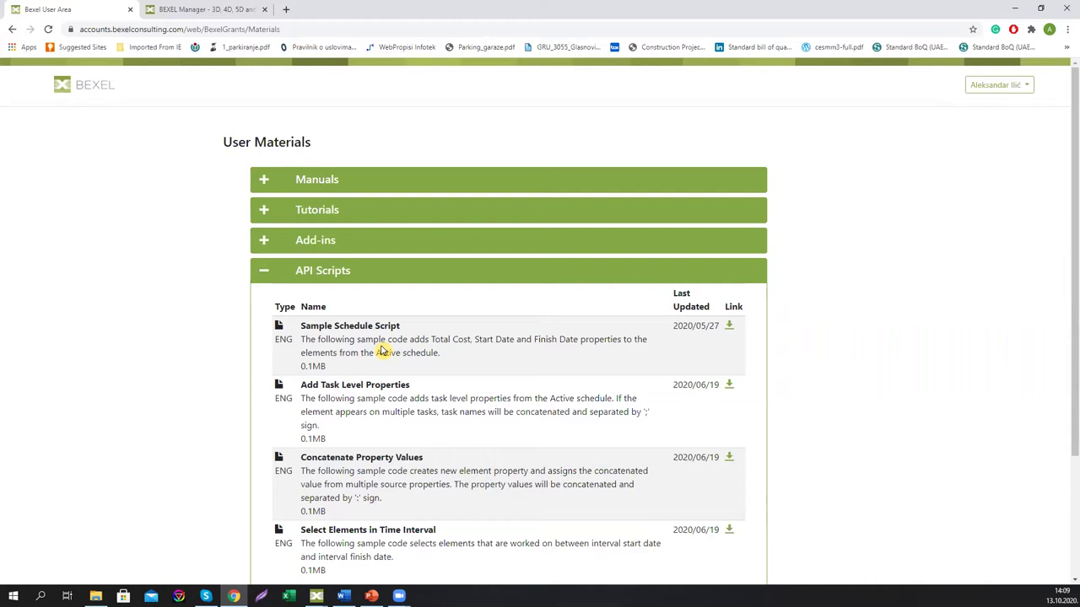
click(266, 279)
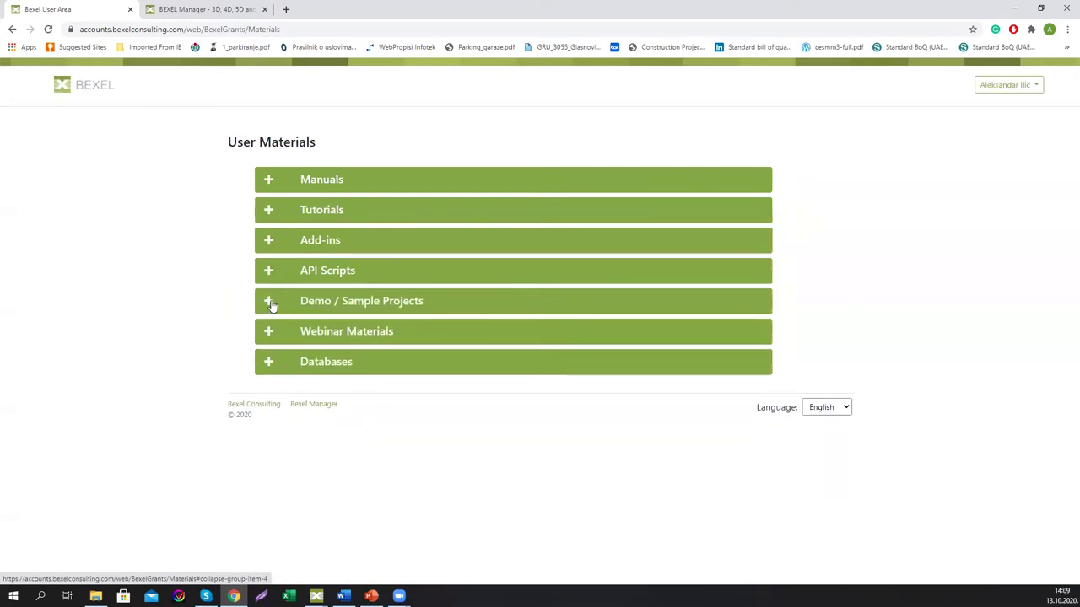
- Browse the Demo / Sample Projects downloads, then switch to the Webinar Materials sample schedules and model archives
click(270, 303)
scroll(331, 312, down, 2)
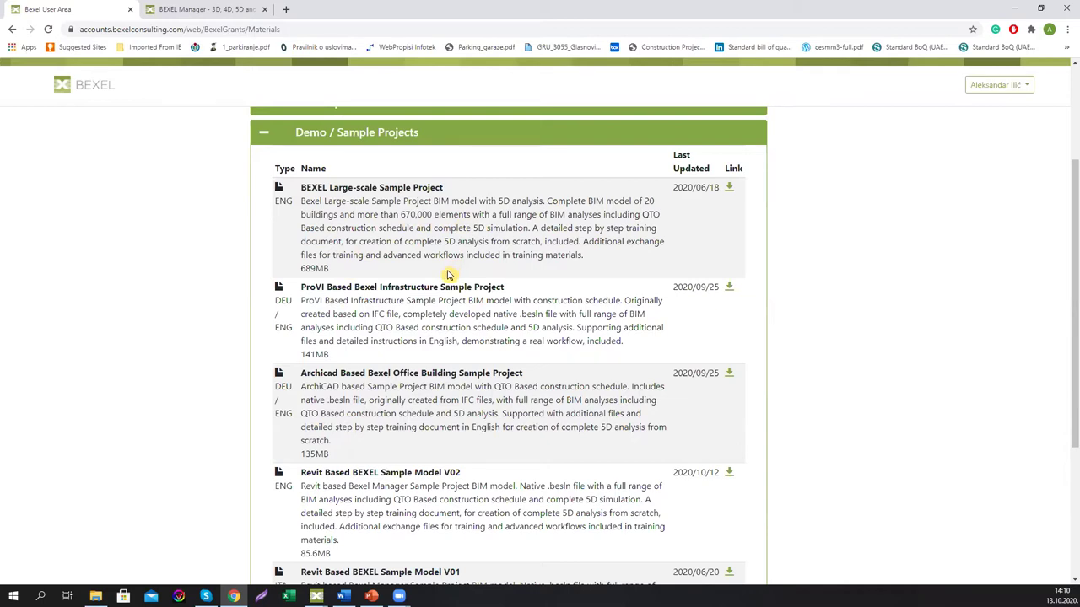
scroll(431, 268, down, 1)
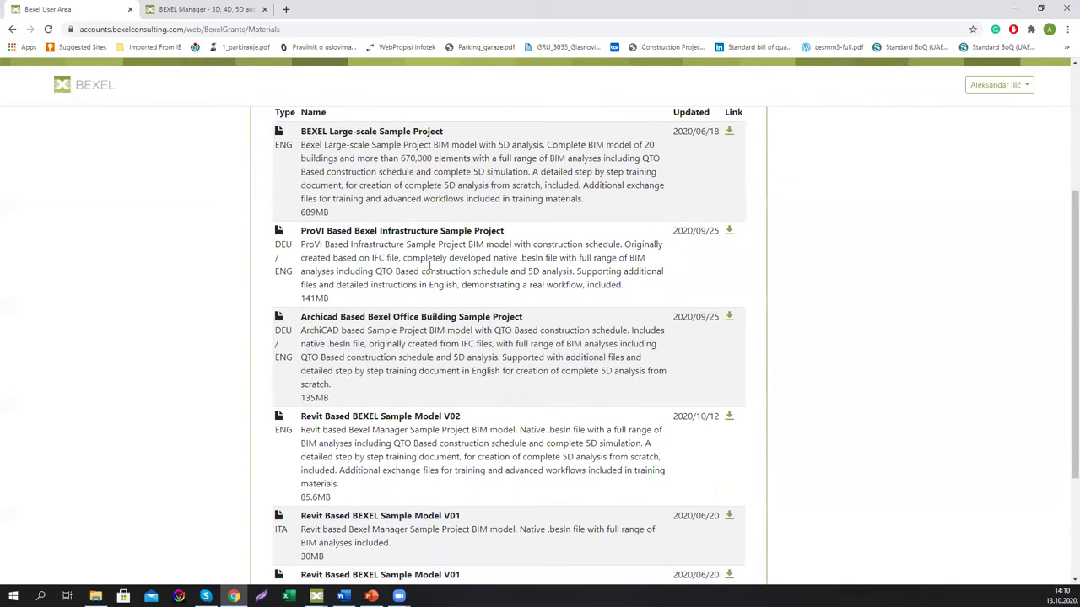
scroll(430, 268, up, 1)
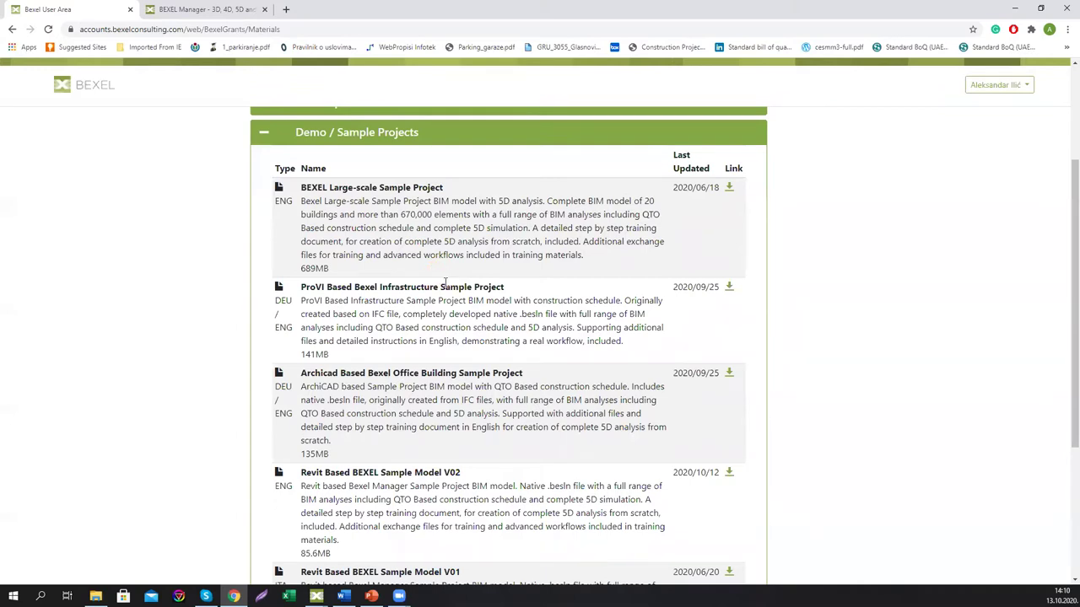
scroll(448, 283, down, 1)
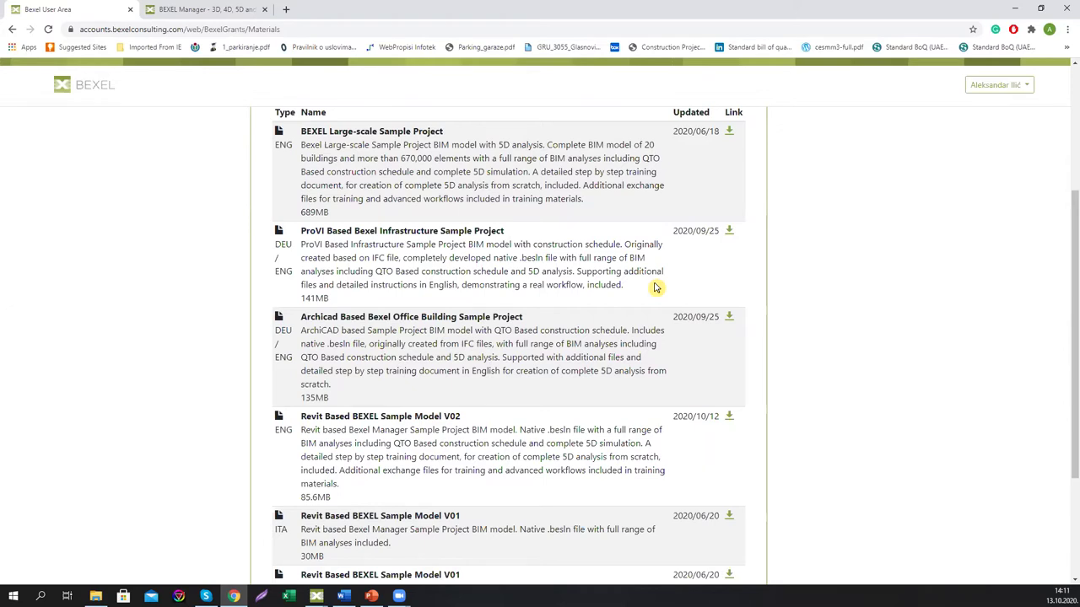
scroll(489, 368, down, 2)
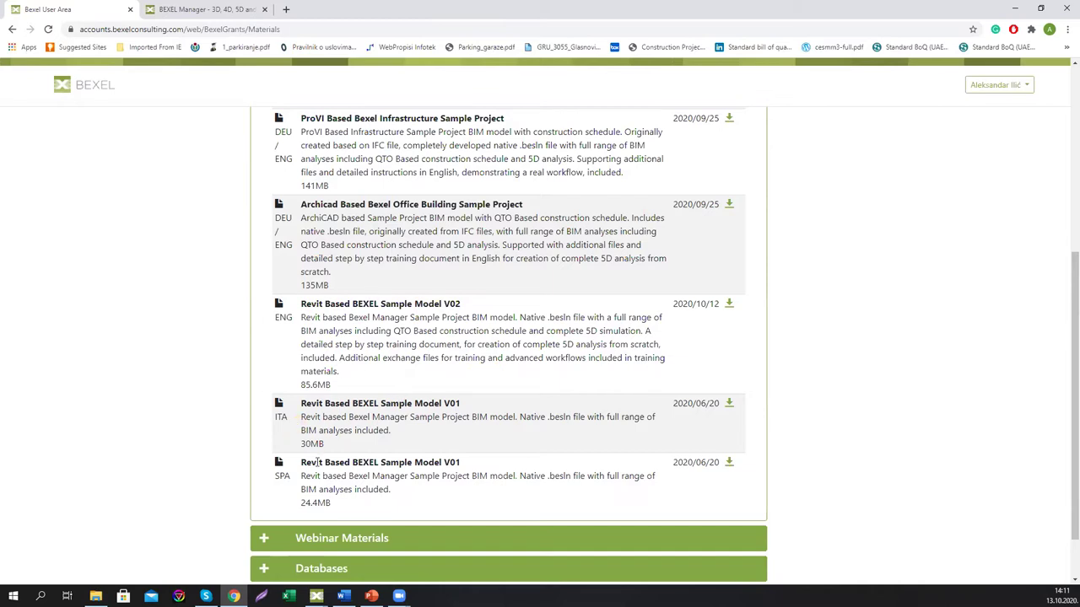
scroll(316, 456, up, 3)
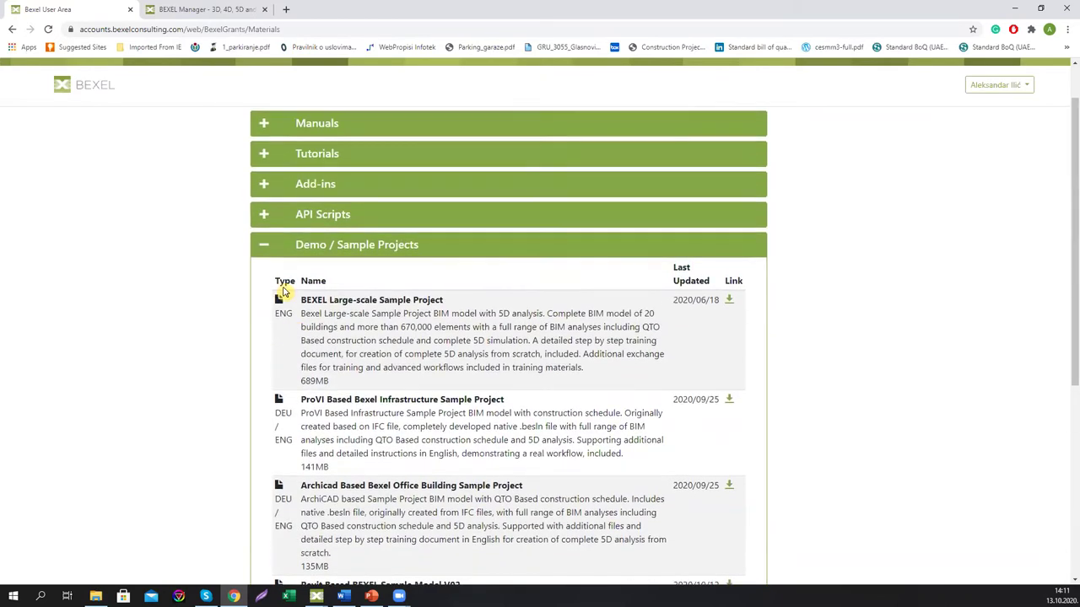
click(263, 251)
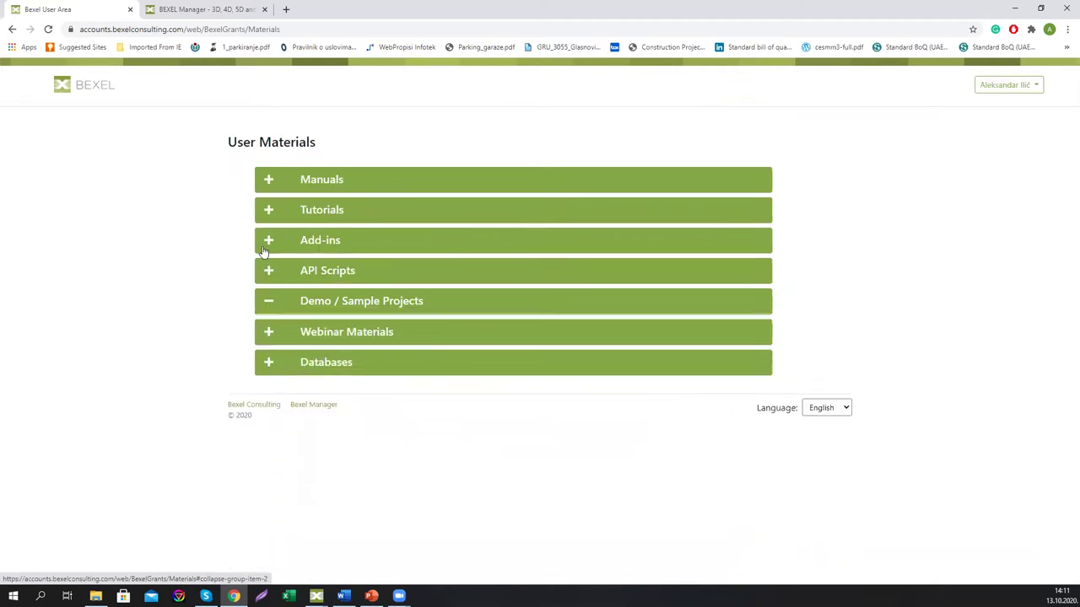
click(265, 331)
scroll(369, 272, down, 2)
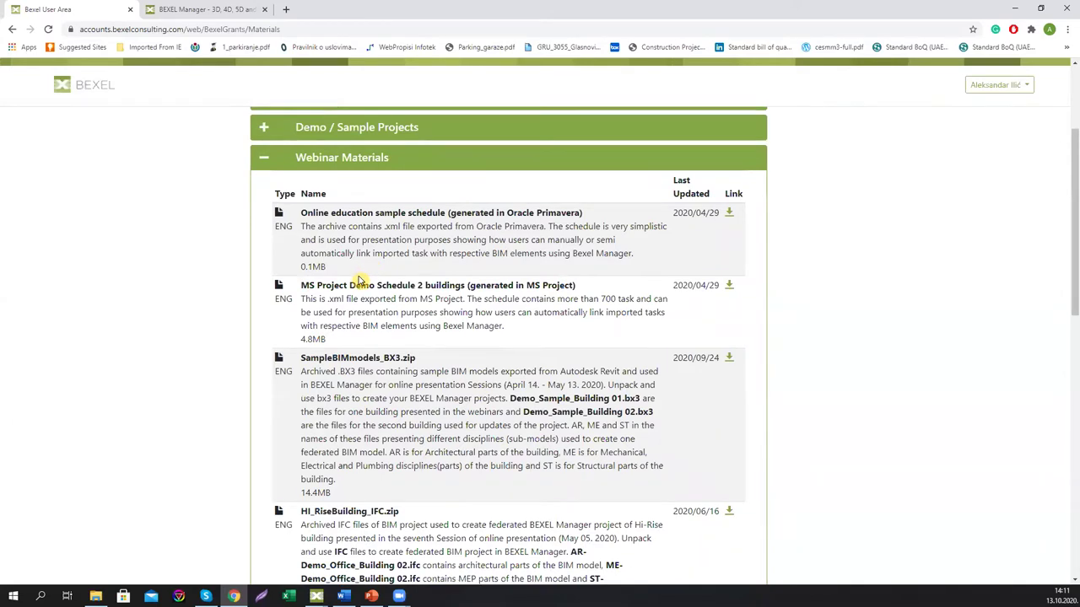
- Scroll through the Webinar Materials downloads and collapse that section
scroll(359, 280, down, 2)
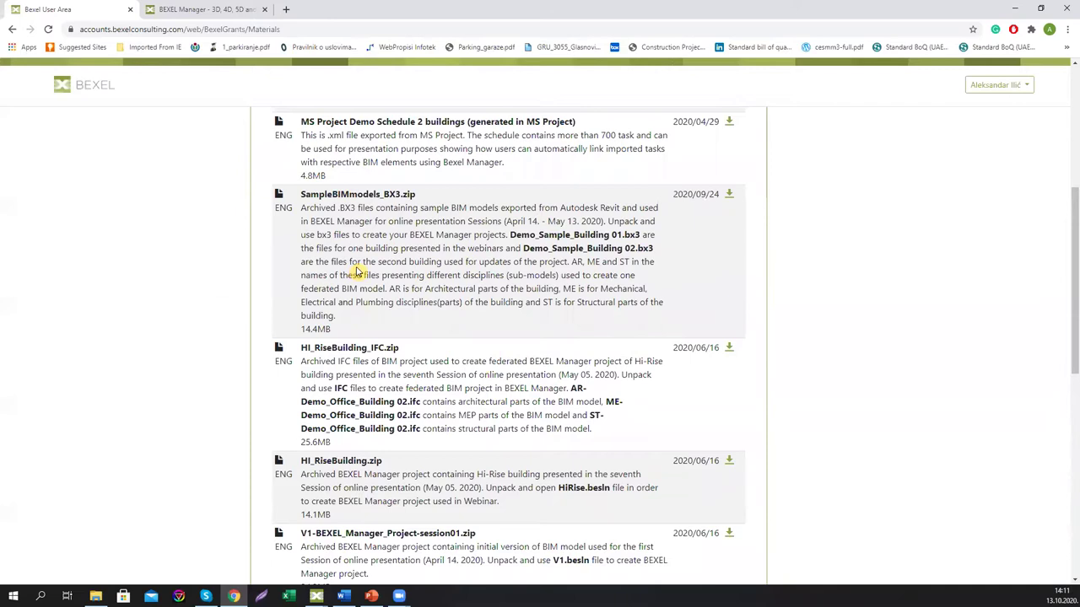
scroll(354, 288, up, 3)
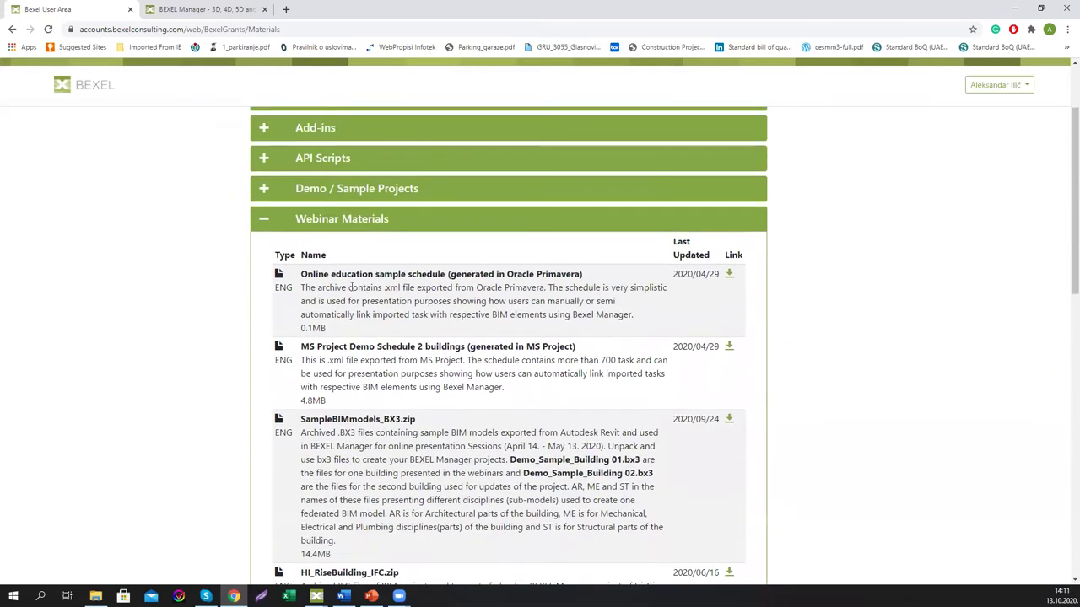
scroll(350, 287, down, 3)
scroll(268, 281, up, 4)
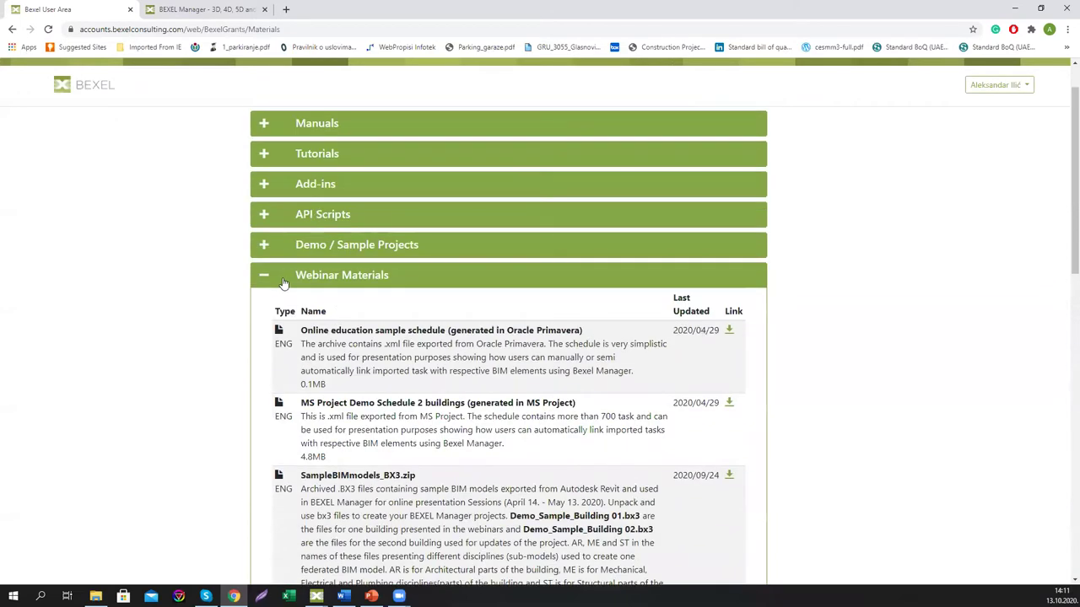
click(268, 281)
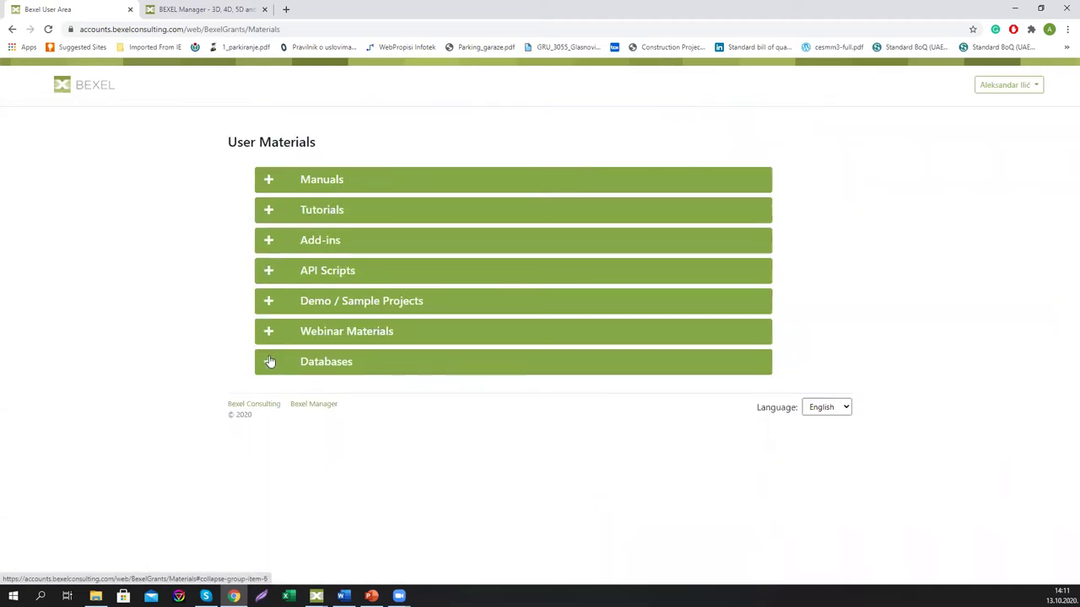
- Review the Databases cost files from Uniformat and Masterformat to LB Hochbau, then collapse Databases
click(268, 362)
scroll(412, 313, down, 3)
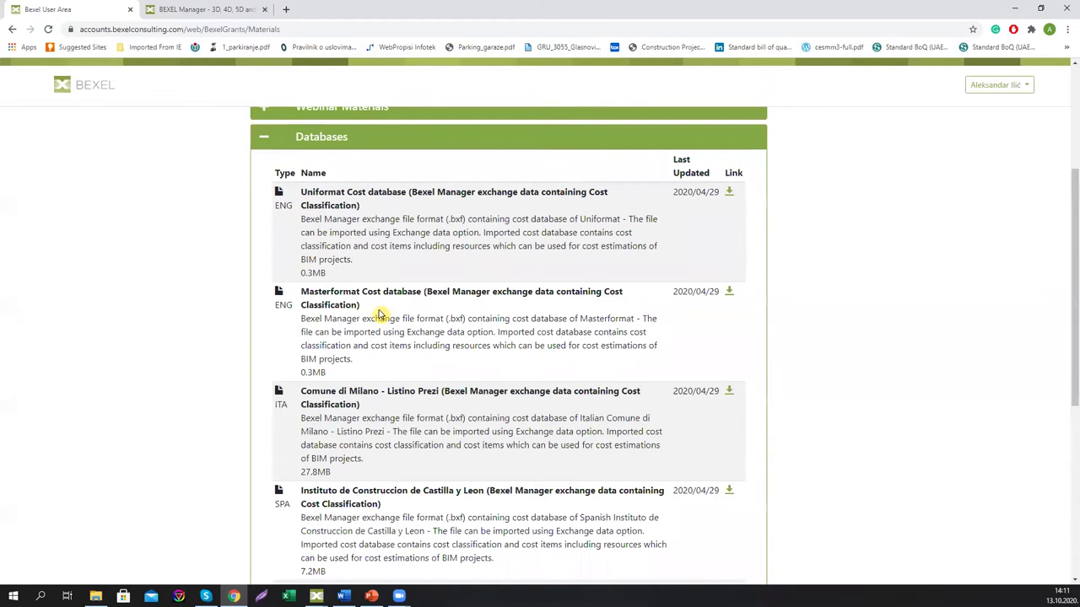
scroll(385, 313, down, 2)
scroll(378, 312, down, 2)
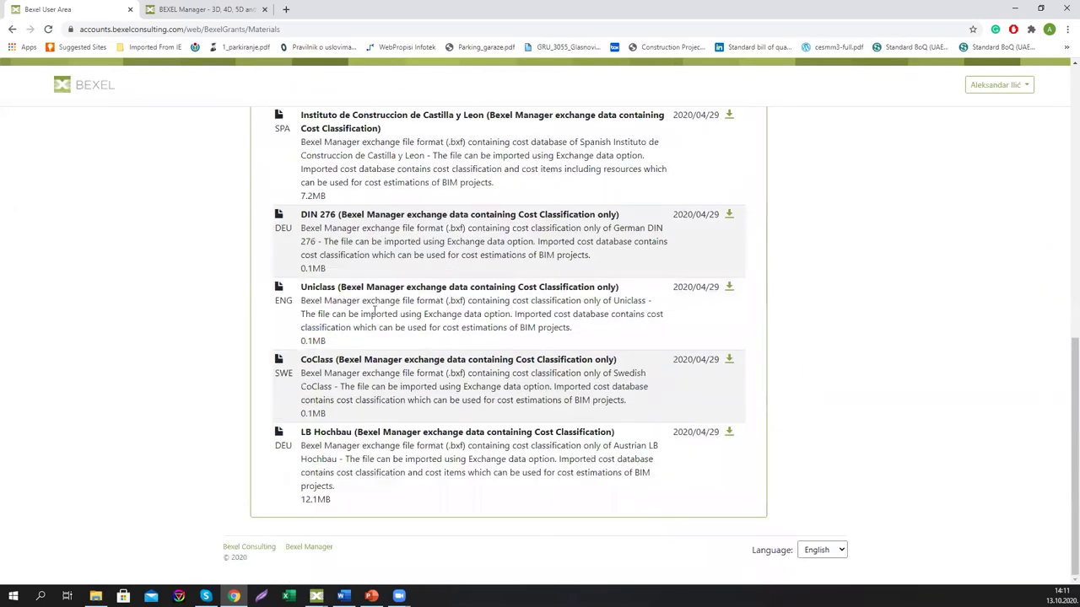
scroll(373, 312, up, 4)
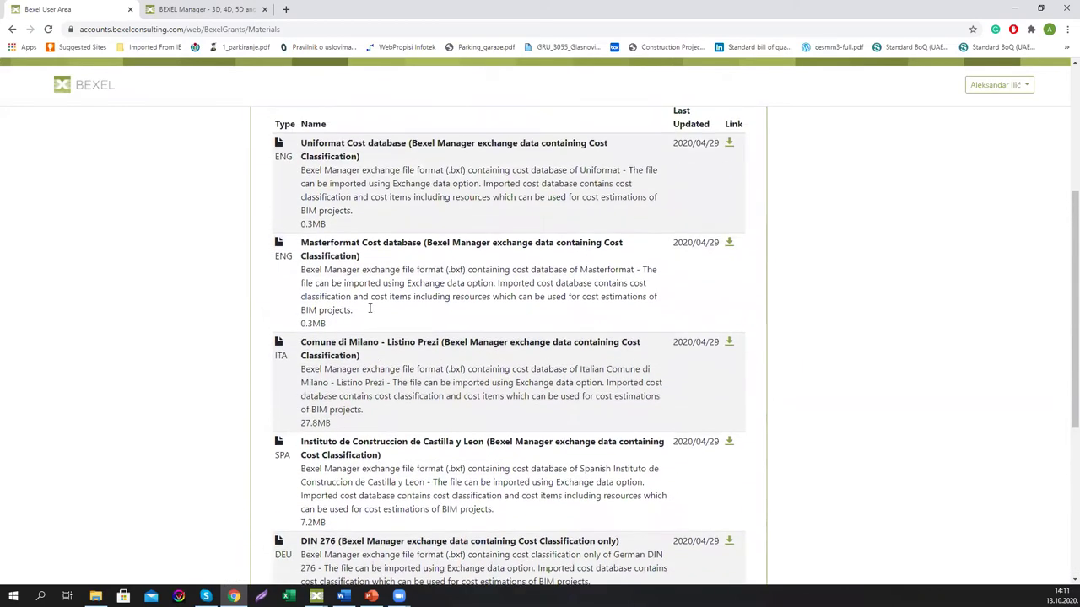
scroll(323, 307, down, 1)
scroll(329, 309, down, 1)
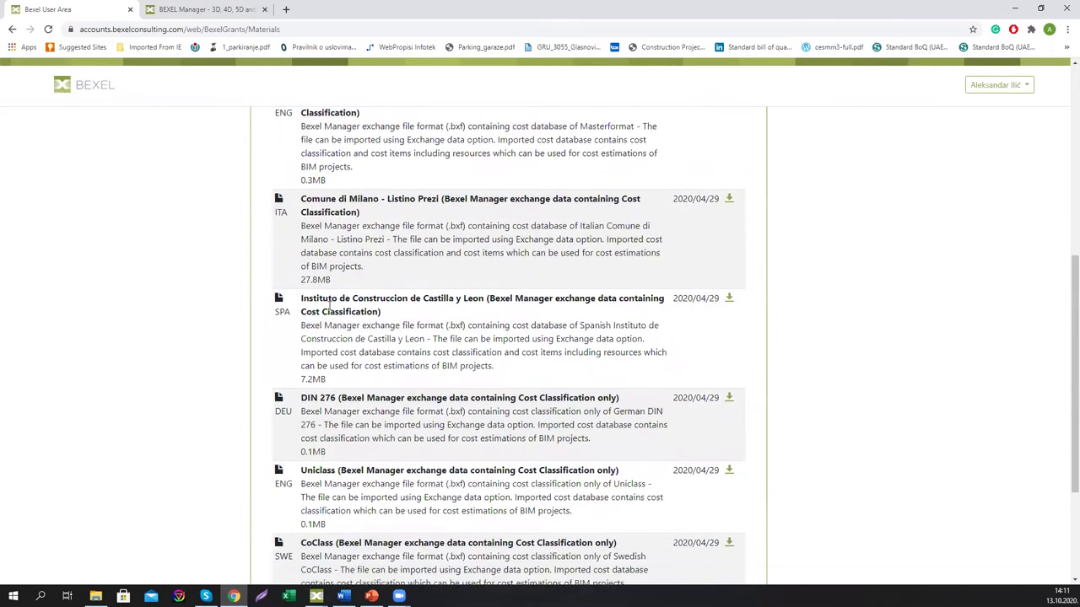
scroll(332, 310, down, 2)
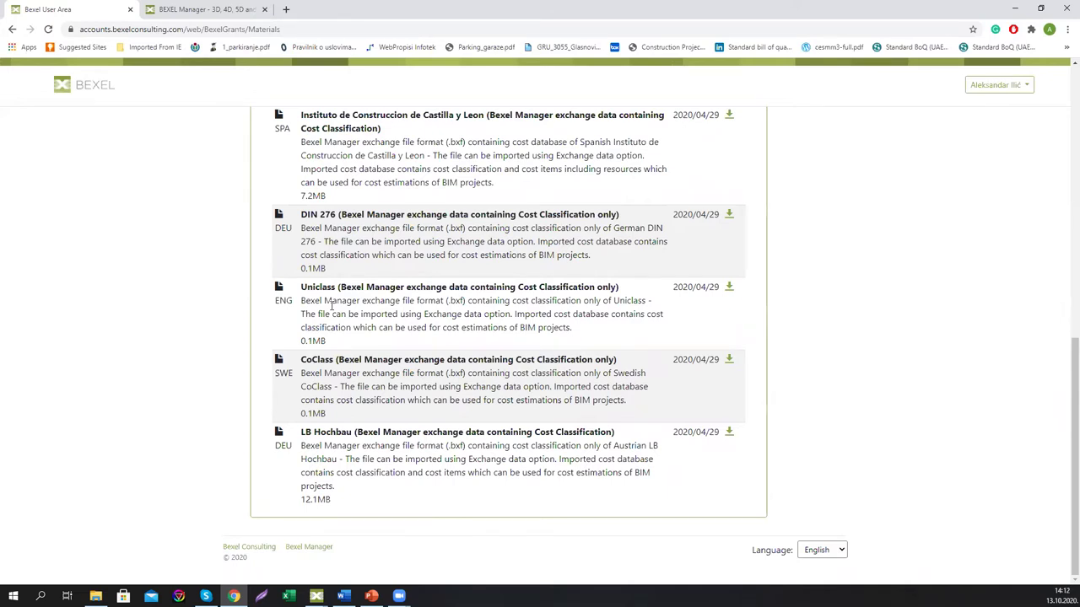
scroll(539, 221, up, 3)
scroll(537, 228, up, 5)
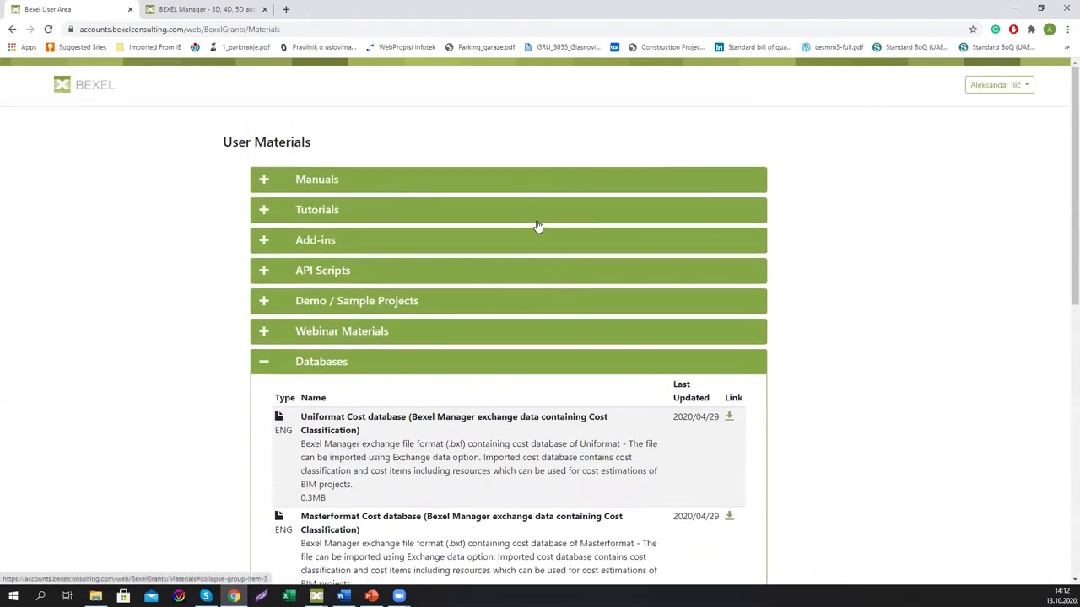
click(263, 365)
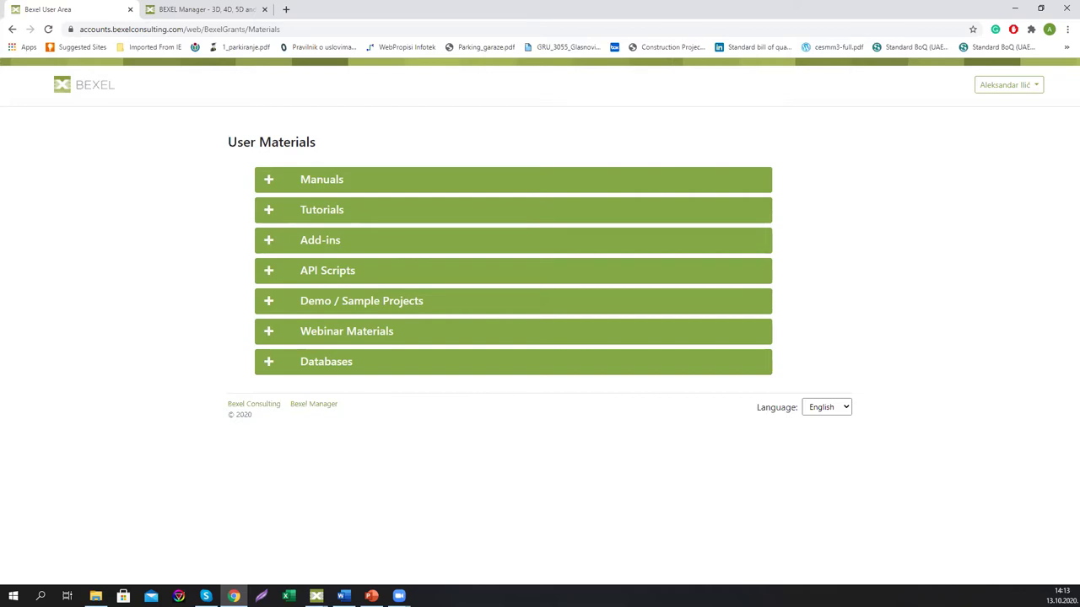
- Minimize Chrome and bring File Explorer back at the Bexel_Step_By_Step_Workflow_Guide_ENG folder
click(1013, 14)
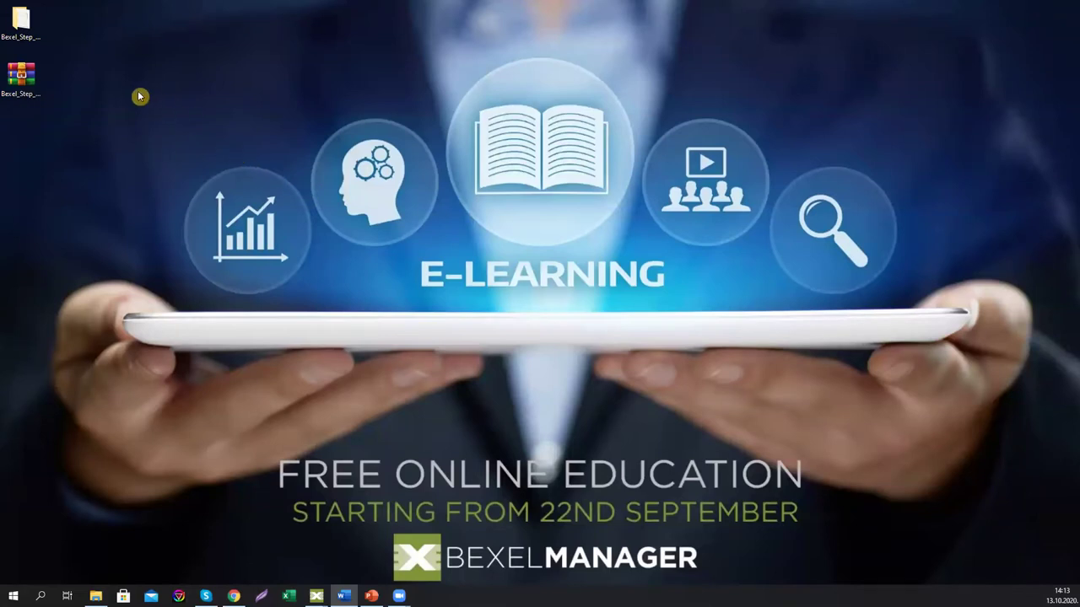
click(34, 78)
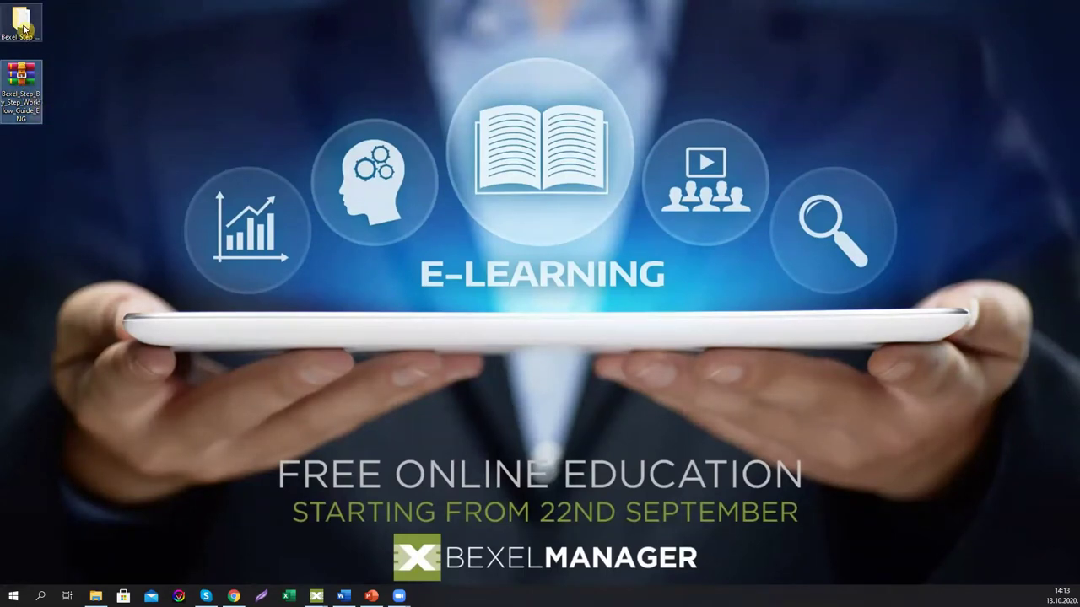
click(95, 596)
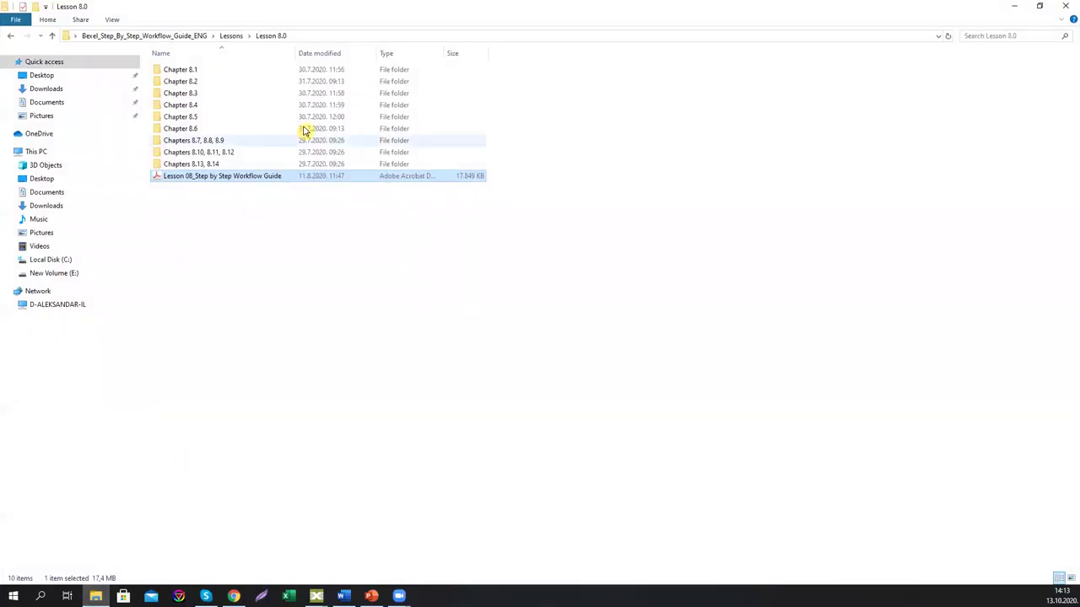
click(198, 36)
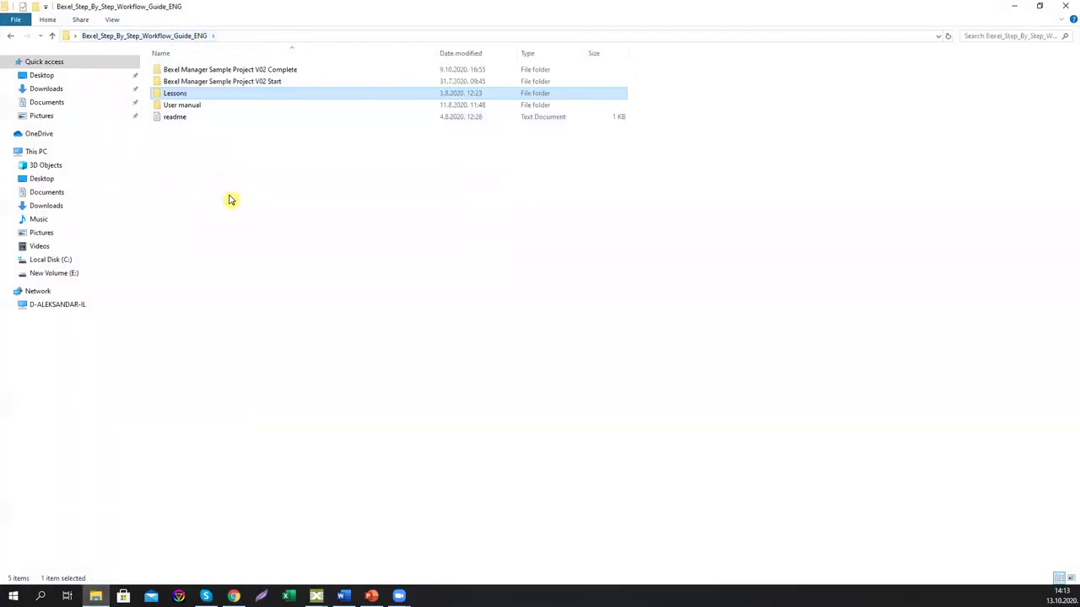
click(271, 71)
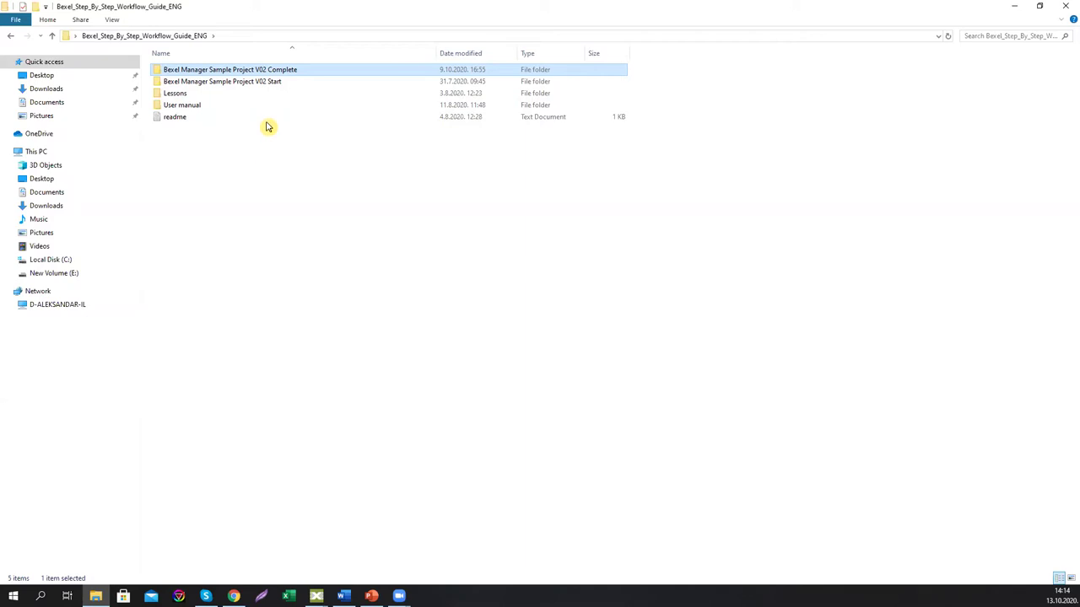
- Browse Lessons > Lesson 8.0 and open the Lesson 08_Step by Step Workflow Guide PDF
click(254, 82)
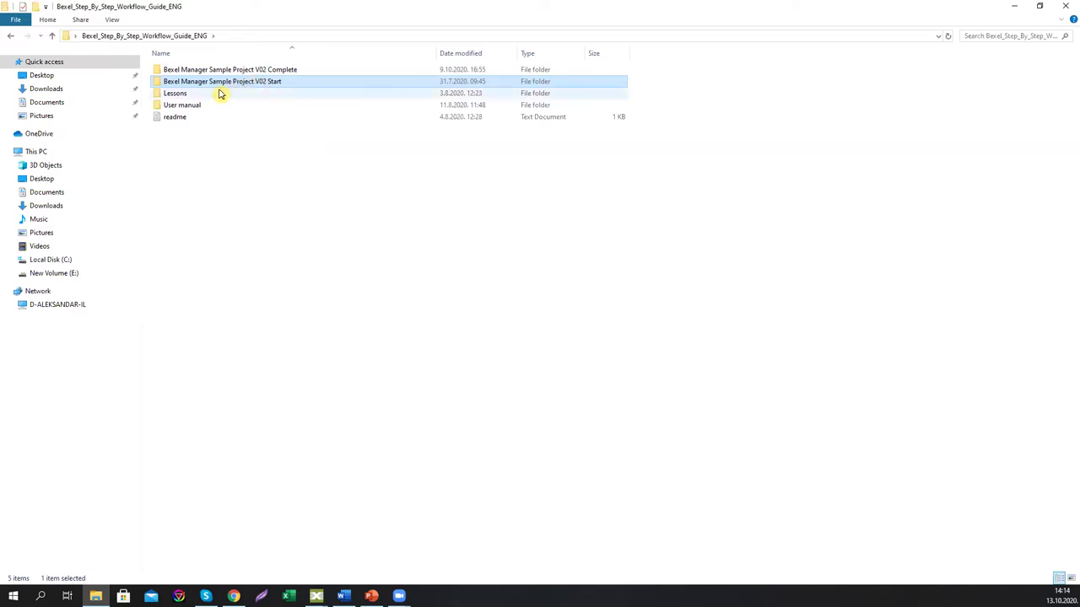
double_click(219, 93)
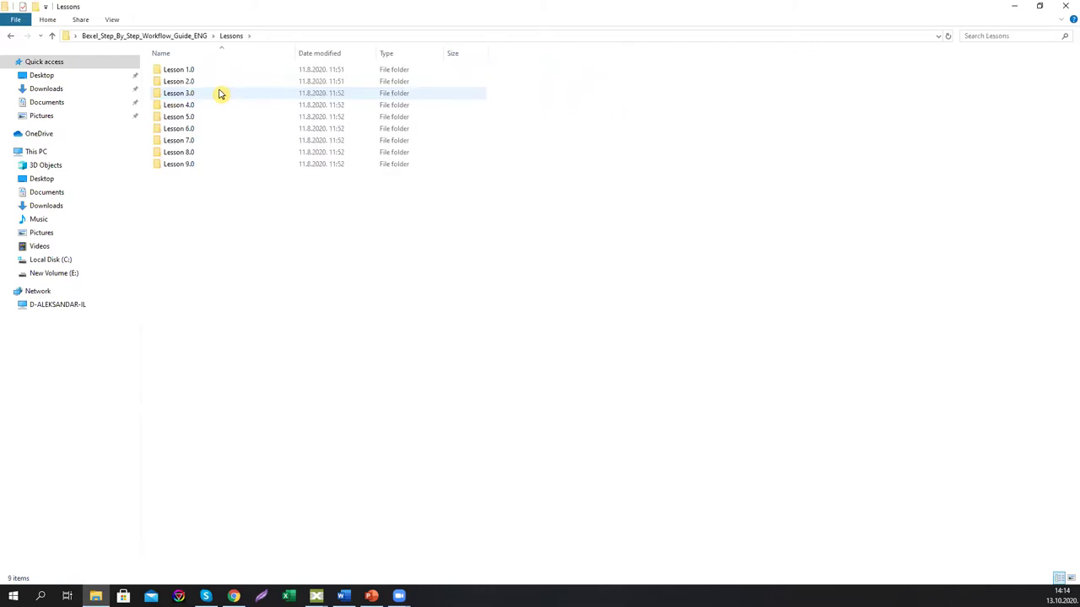
click(195, 153)
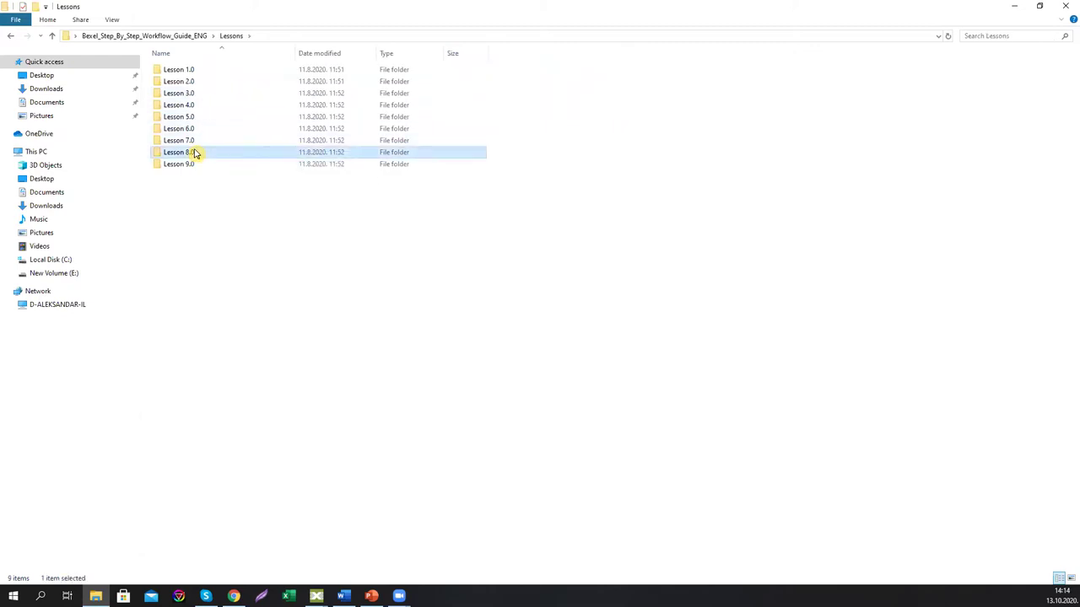
double_click(195, 153)
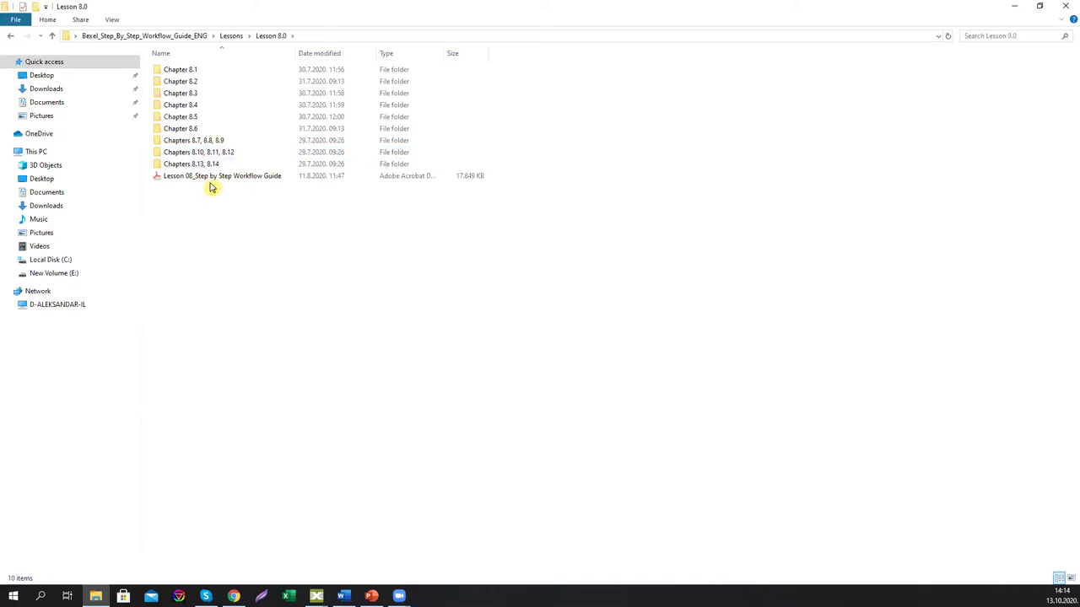
click(210, 181)
double_click(210, 181)
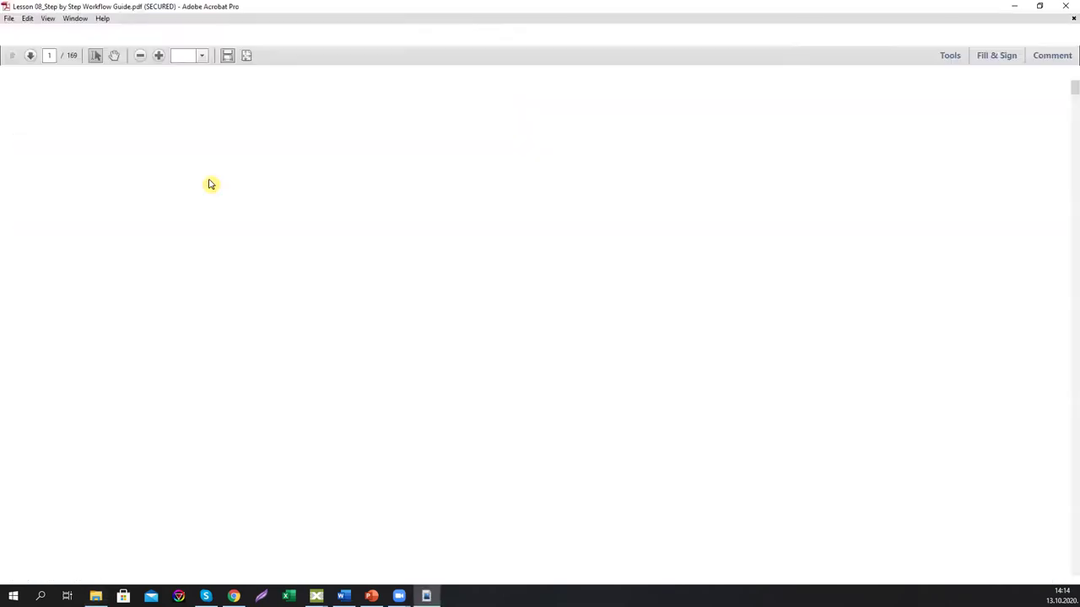
- Fit the page, skim pages 10–15, then return to the page 8 chapter introduction
click(247, 55)
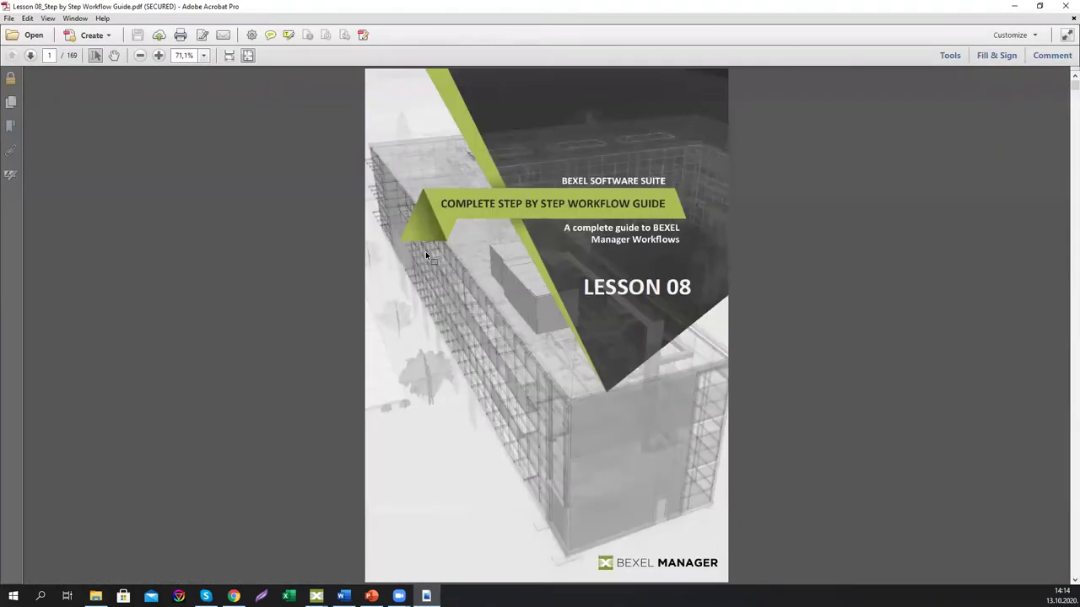
scroll(425, 251, down, 3)
scroll(425, 251, down, 2)
scroll(426, 250, up, 3)
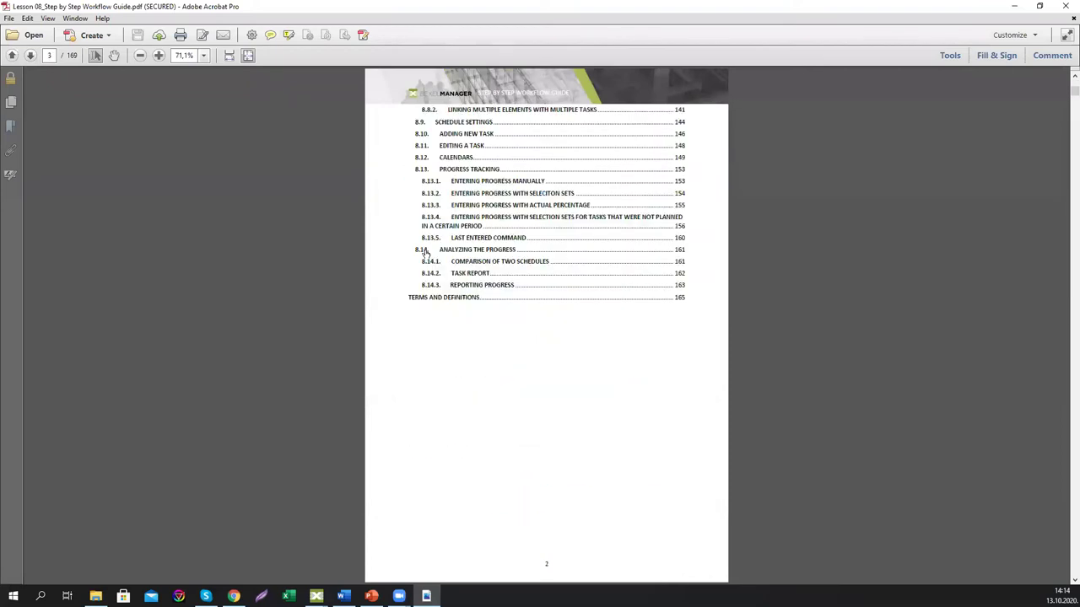
scroll(425, 252, up, 2)
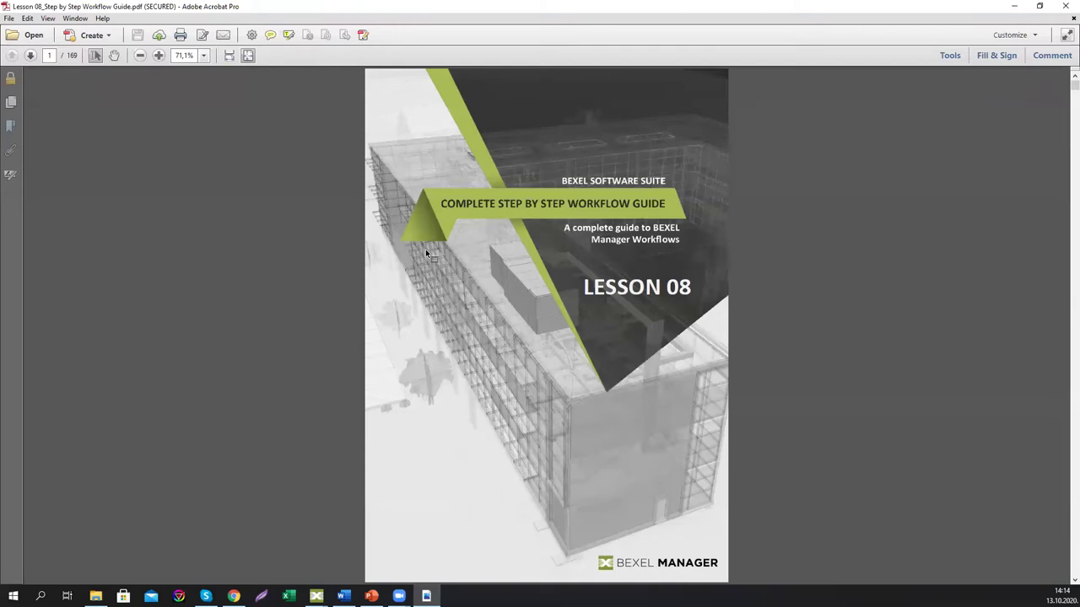
scroll(465, 297, down, 2)
scroll(464, 297, down, 1)
scroll(464, 297, down, 1)
scroll(464, 297, down, 1)
scroll(465, 297, down, 2)
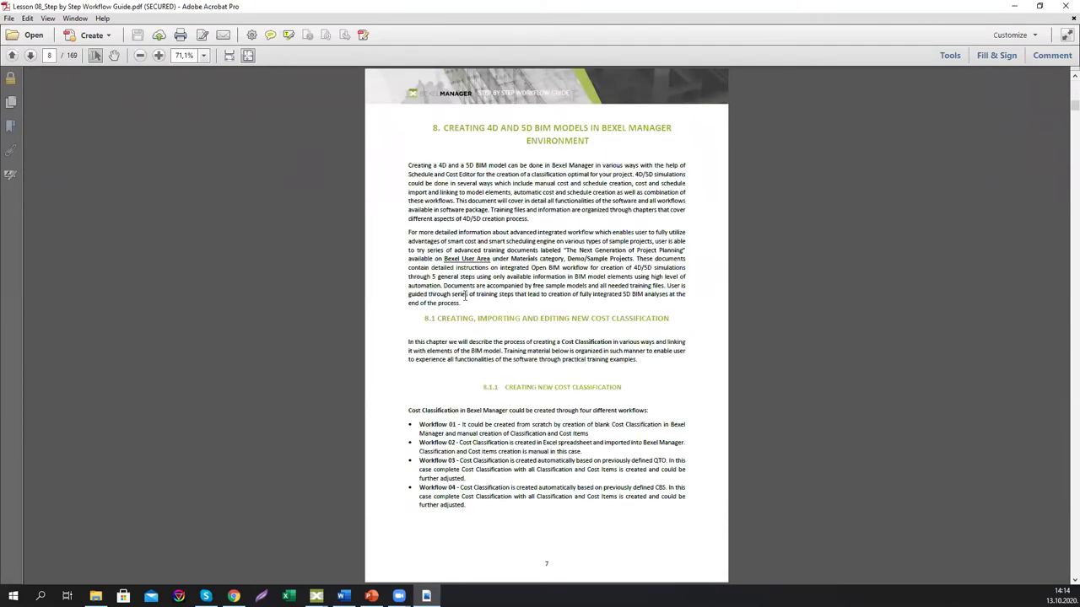
scroll(465, 297, down, 2)
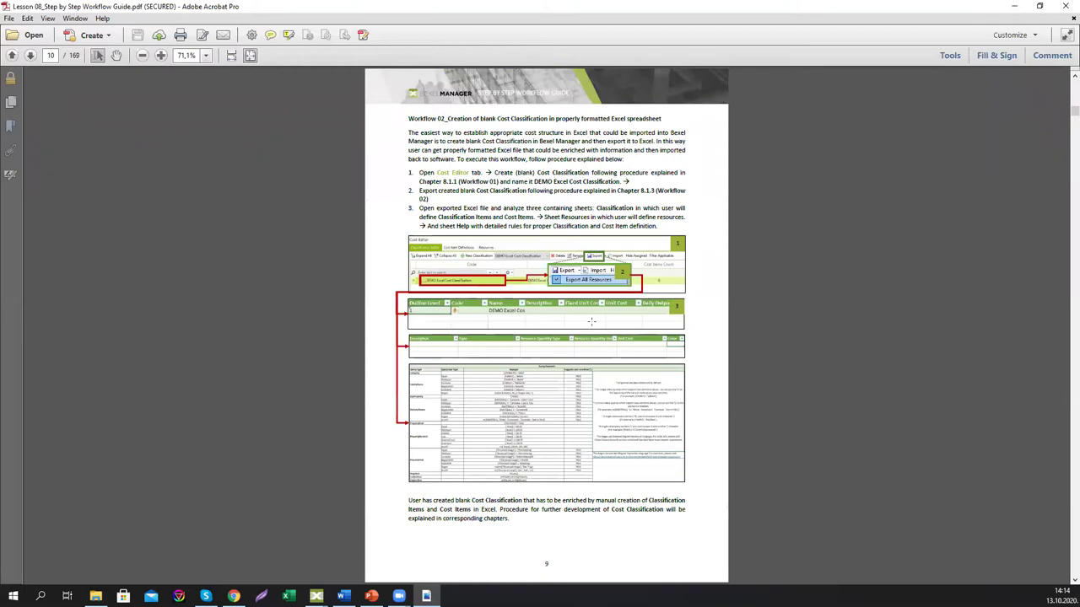
scroll(591, 321, down, 1)
scroll(590, 323, down, 1)
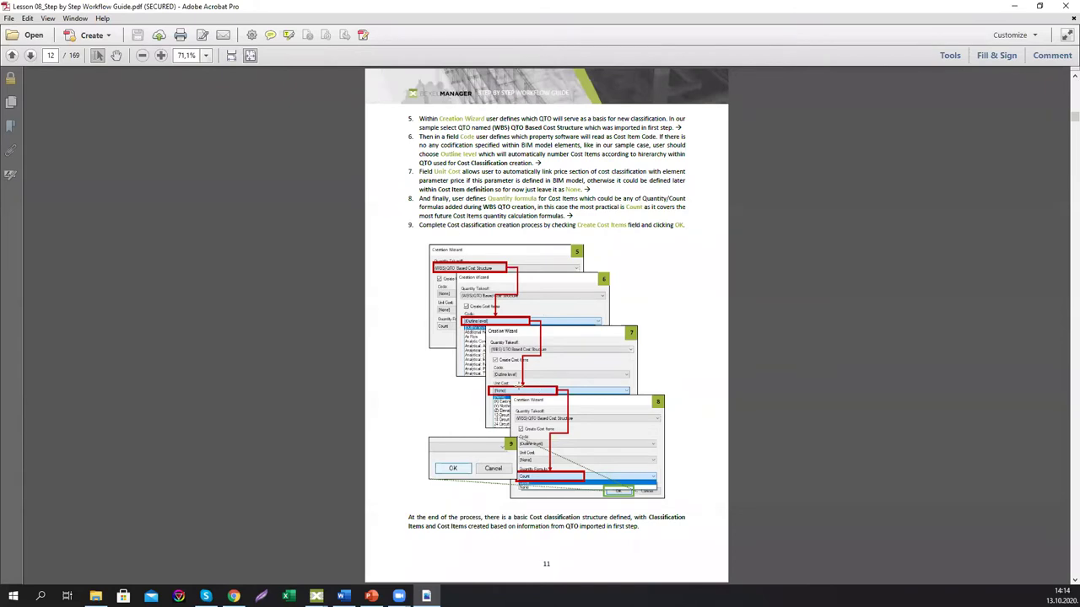
scroll(488, 346, down, 3)
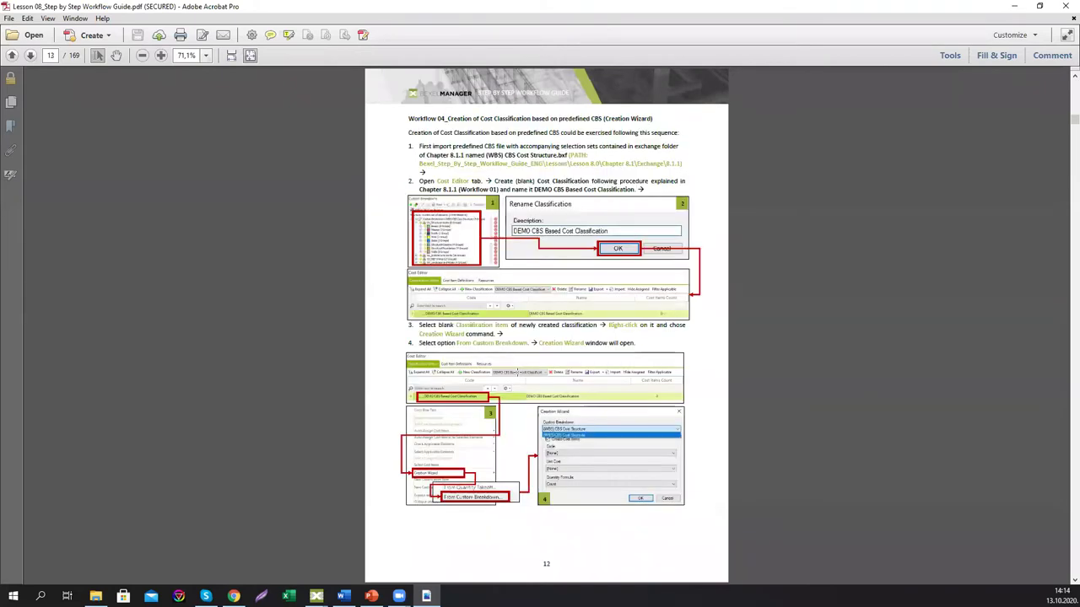
scroll(498, 346, down, 3)
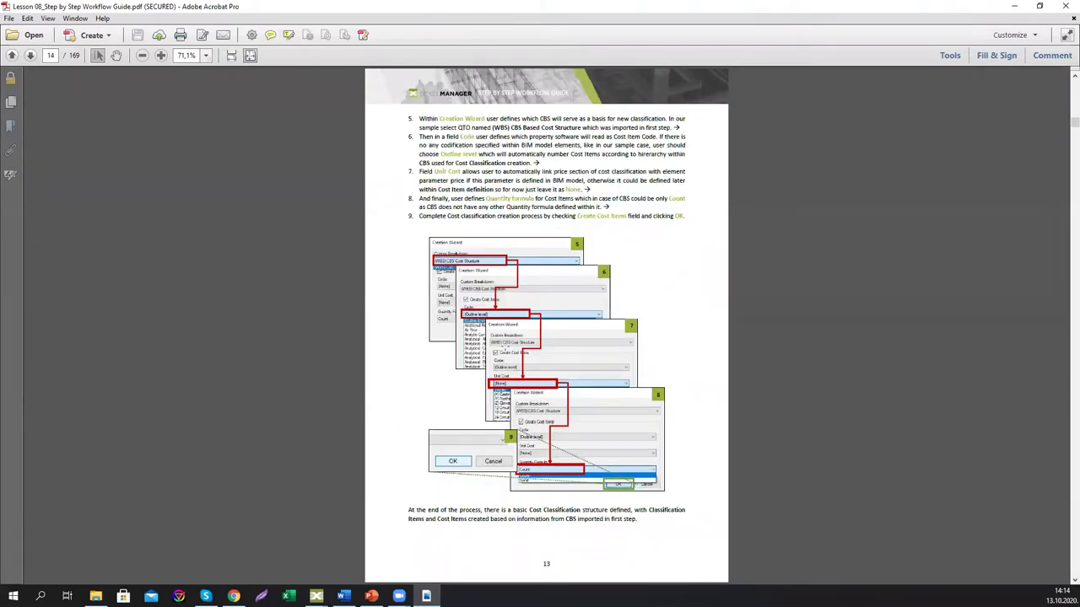
scroll(503, 347, down, 3)
scroll(504, 346, up, 3)
scroll(506, 346, up, 3)
scroll(510, 346, up, 3)
scroll(510, 345, up, 3)
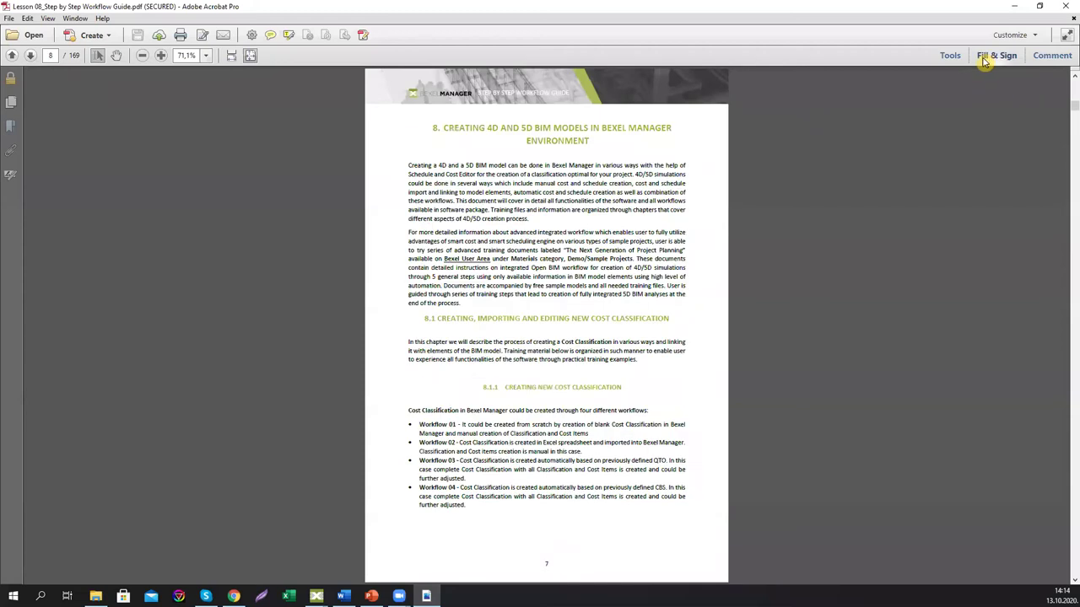
- Close the workflow guide PDF and browse into Chapter 8.5's Exchange folder
click(1061, 10)
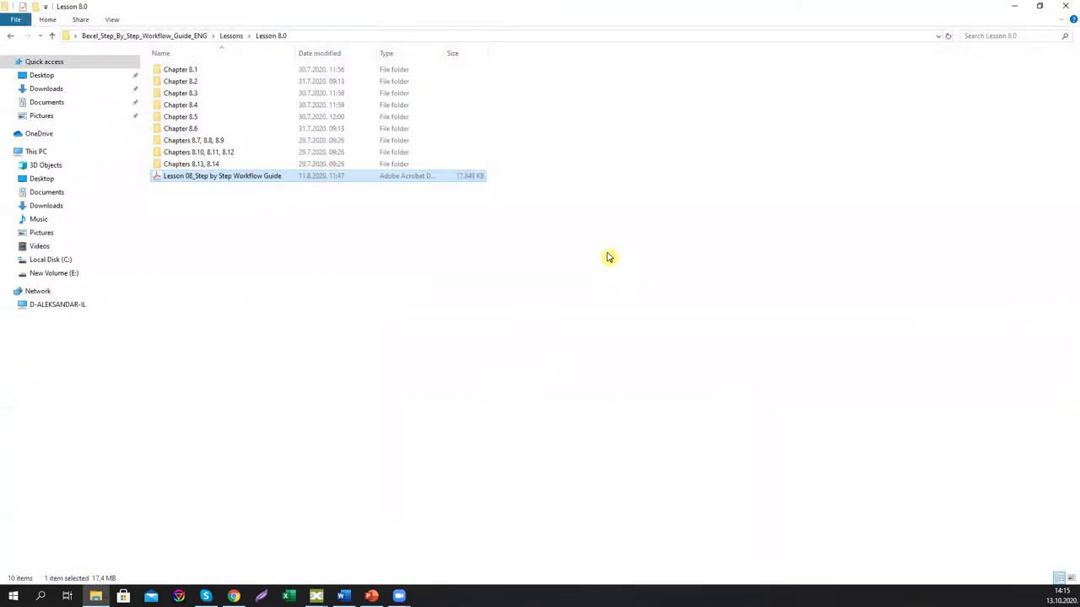
double_click(207, 116)
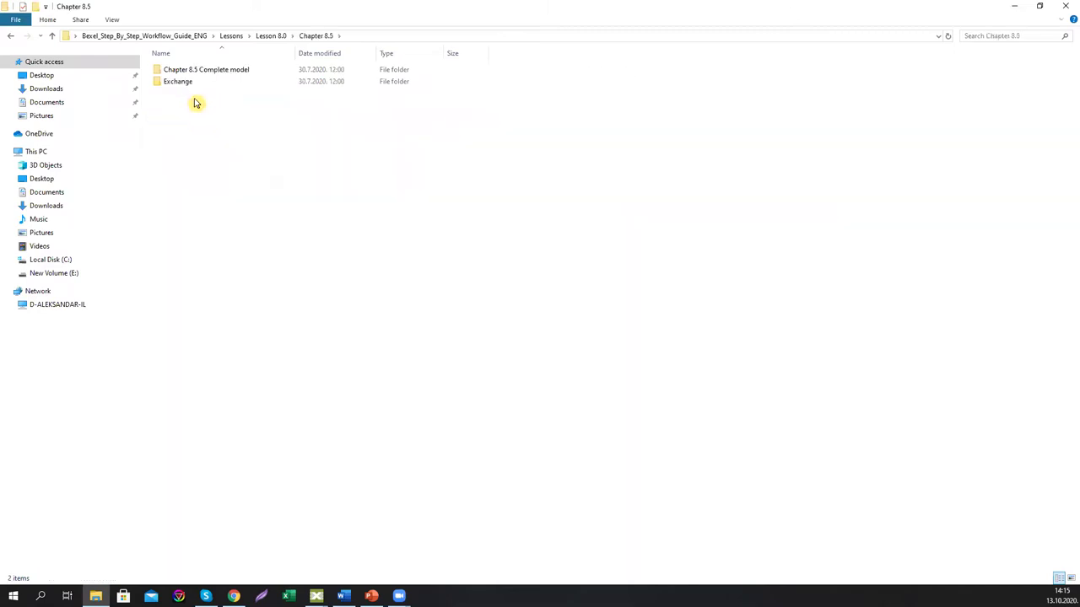
click(222, 75)
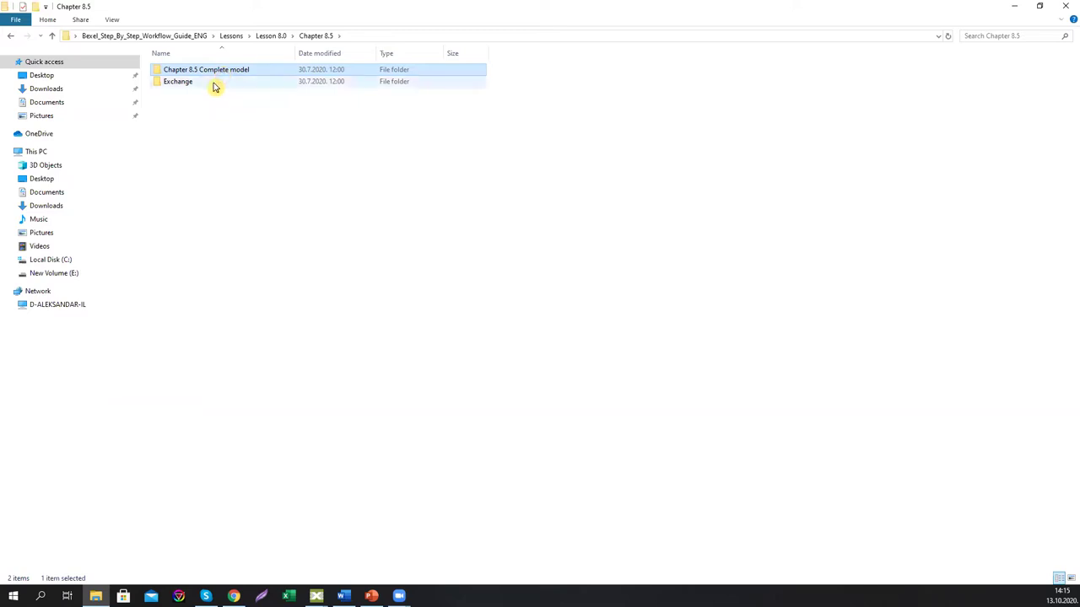
mouse_move(206, 69)
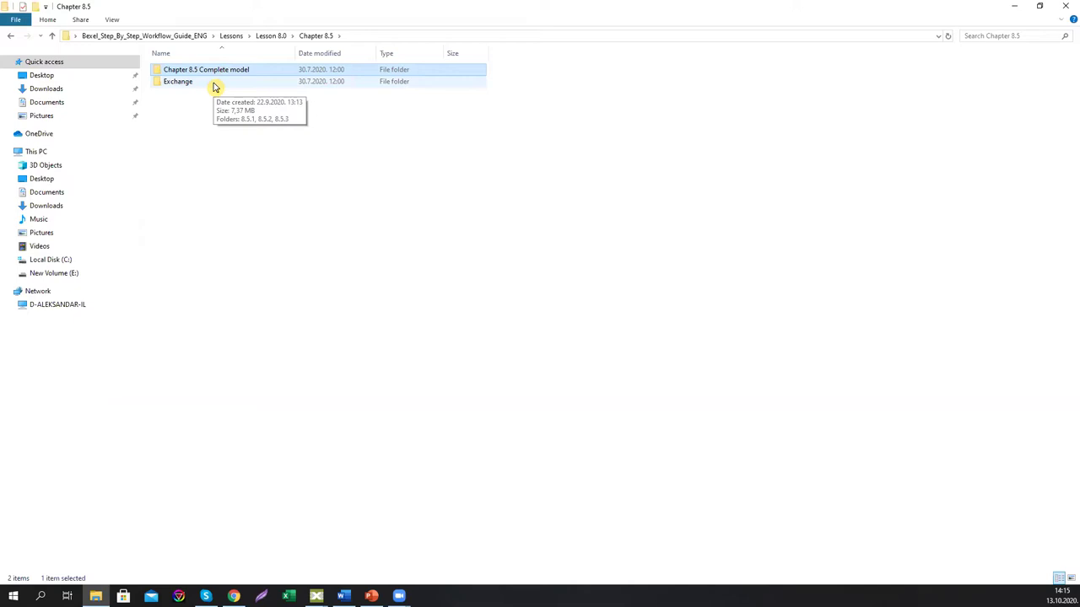
double_click(212, 84)
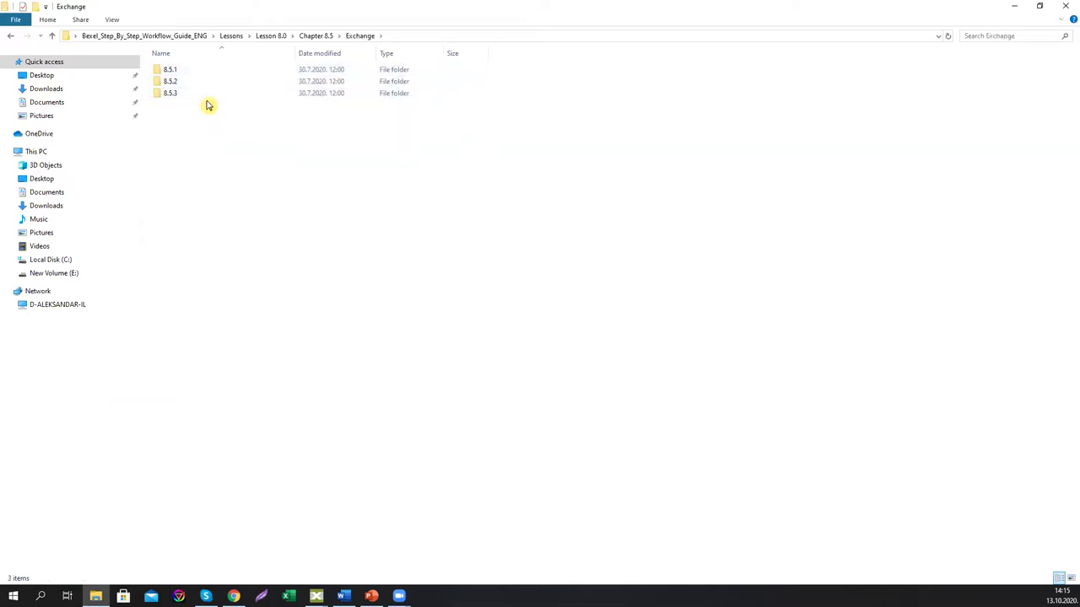
- Go back up through Lesson 8.0 and Lessons to the guide's root folder, then close Explorer
click(270, 35)
click(232, 36)
click(198, 35)
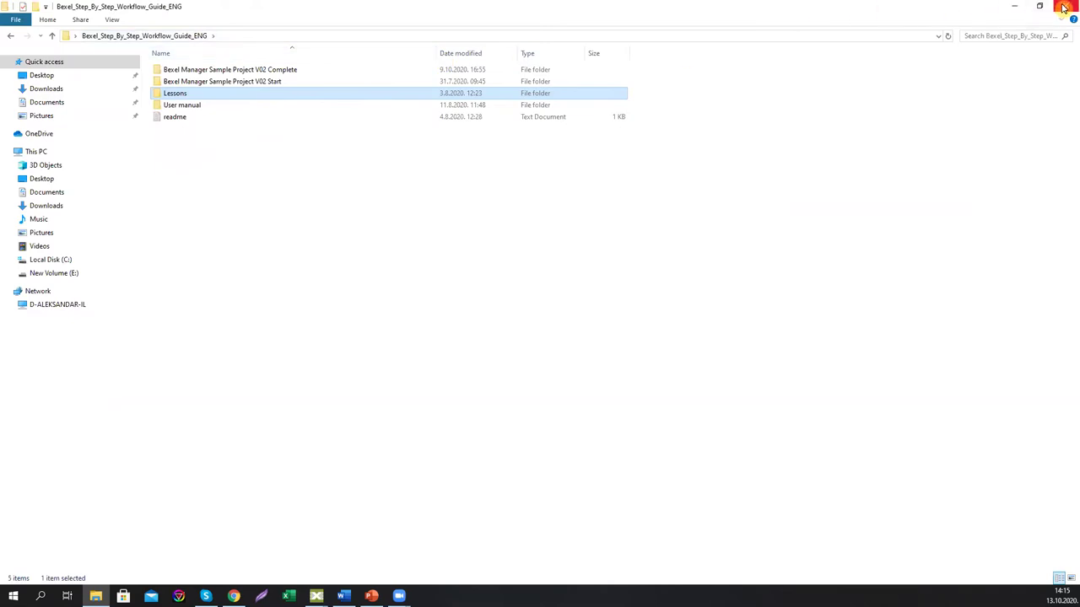
click(1064, 9)
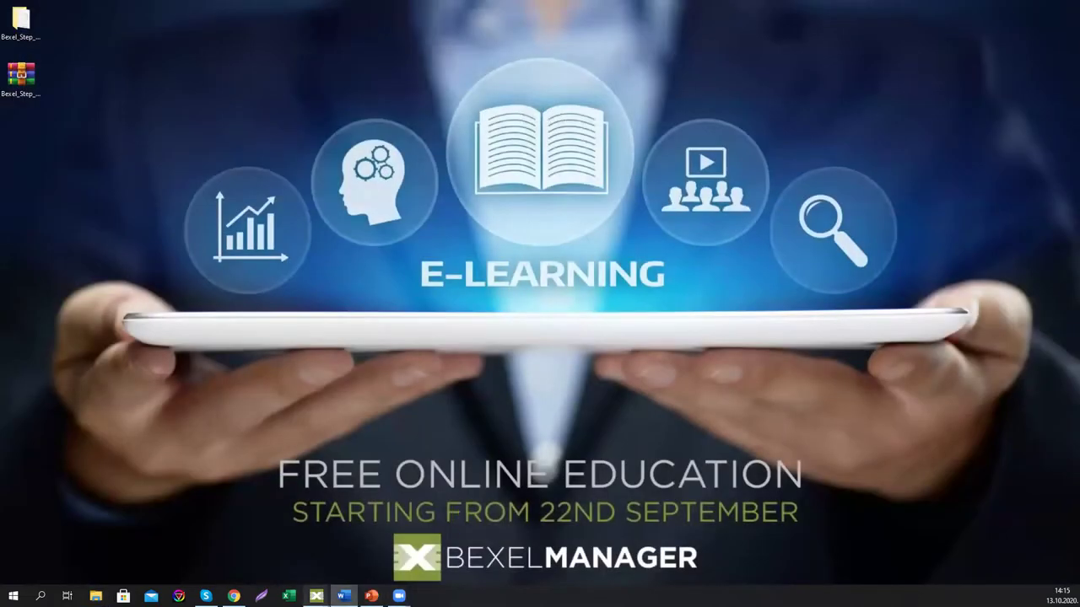
- Restore the Bexel SbS Lesson 08.3 window from the Bexel Manager taskbar thumbnail
mouse_move(316, 596)
click(376, 550)
click(453, 218)
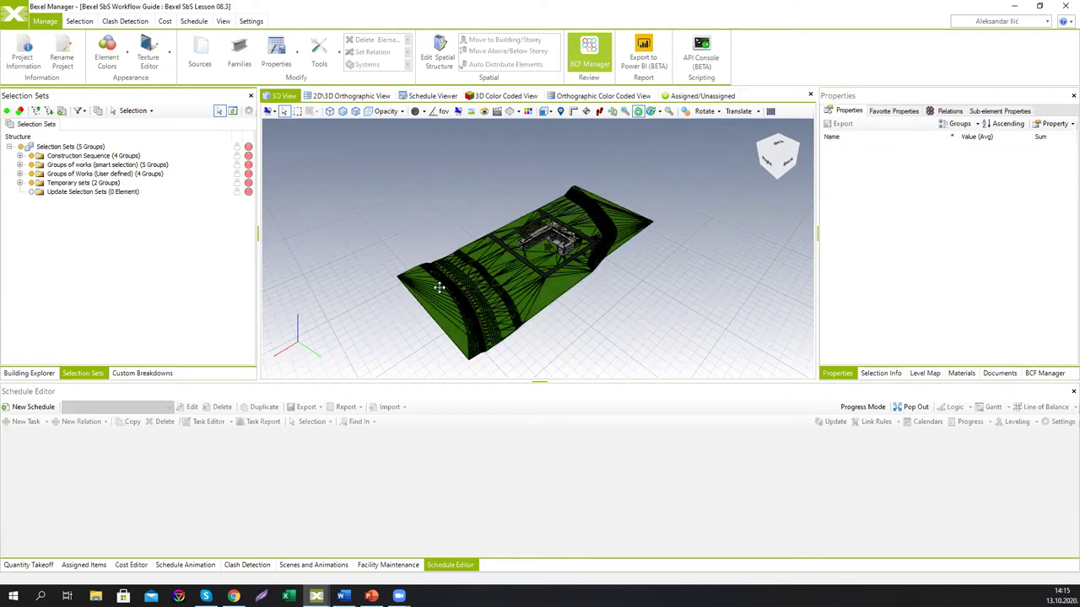
- Nudge the terrain view, enlarge the Schedule Editor panel, and bring up the PowerPoint presentation
drag(438, 284, 423, 294)
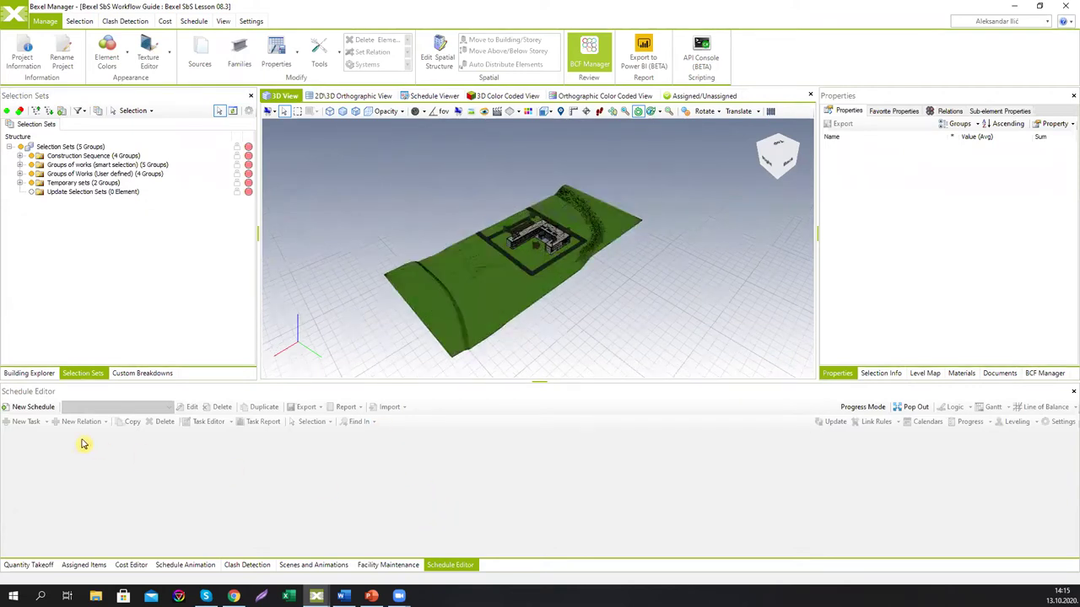
drag(471, 381, 474, 358)
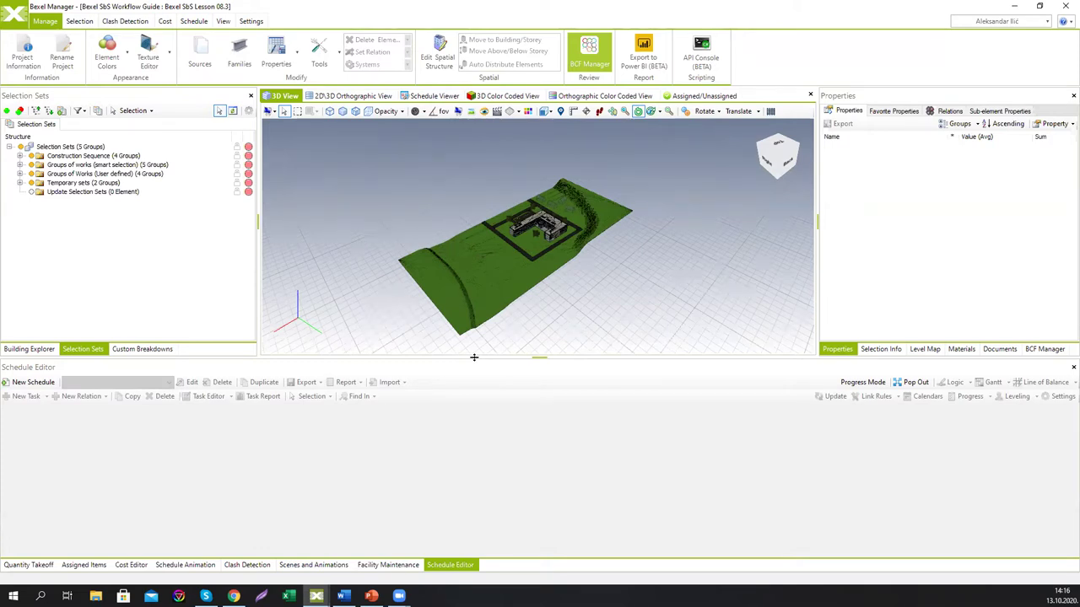
click(371, 596)
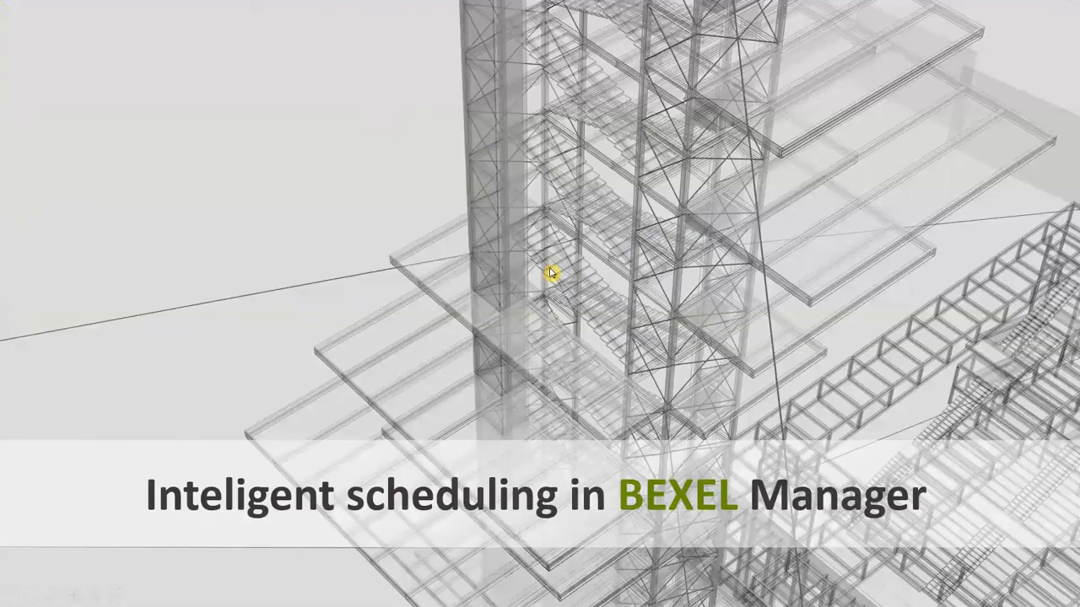
- Advance the slideshow to the Work distribution and organization slide
click(551, 273)
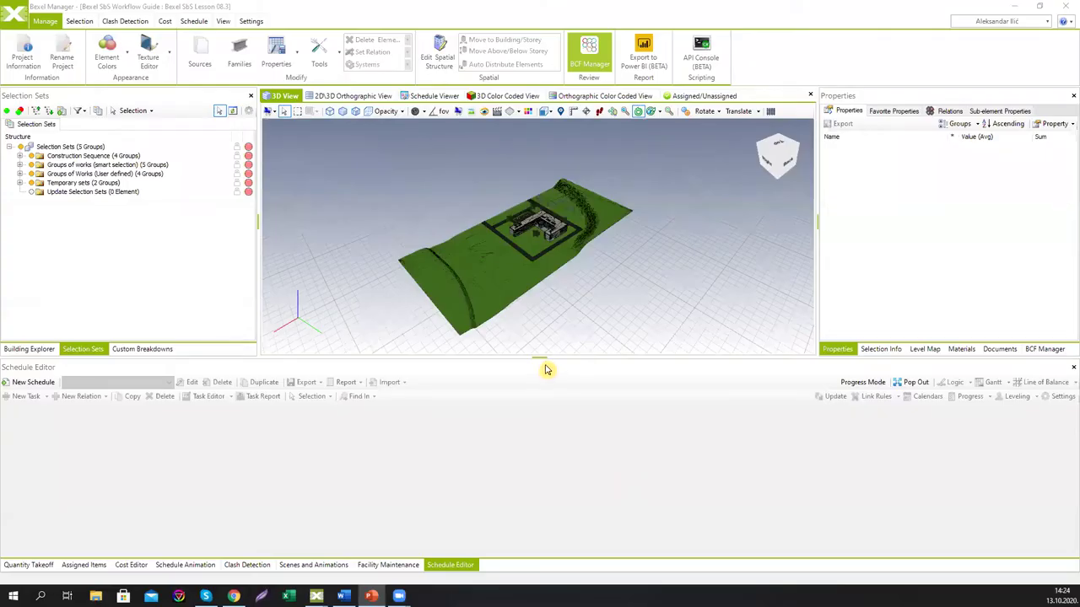
- Enlarge the 3D view and zoom and orbit in close to the L-shaped building's glazed facade
drag(542, 357, 544, 418)
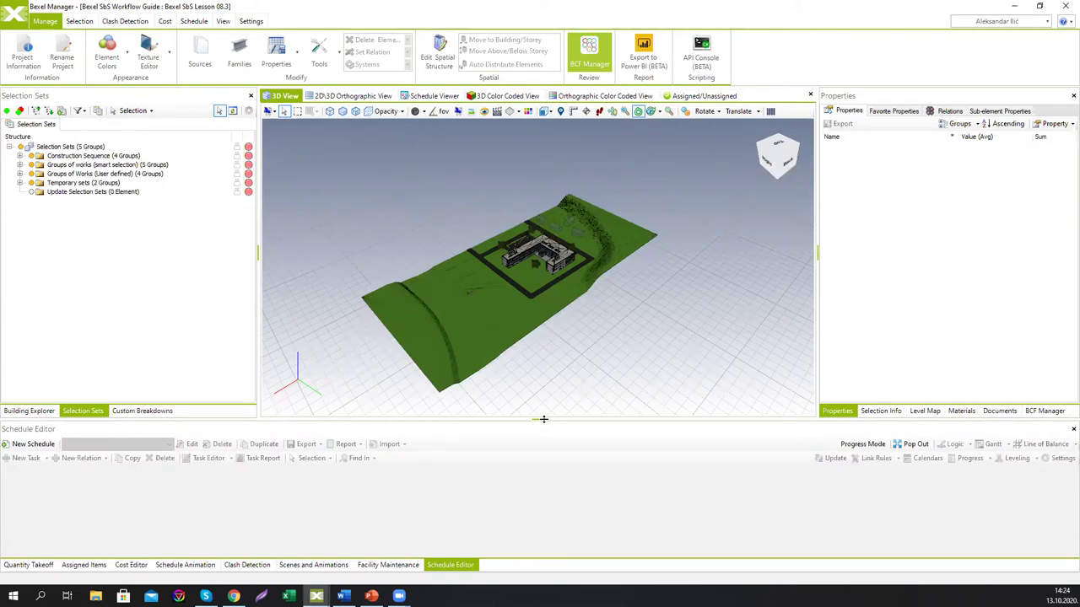
scroll(565, 285, up, 5)
drag(613, 314, 551, 270)
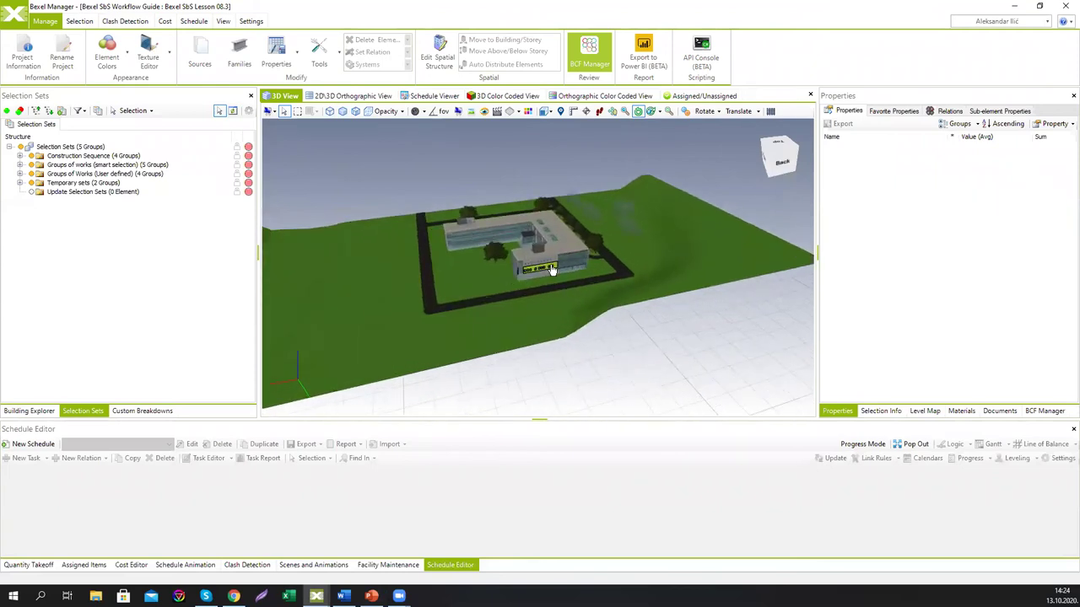
scroll(552, 270, up, 2)
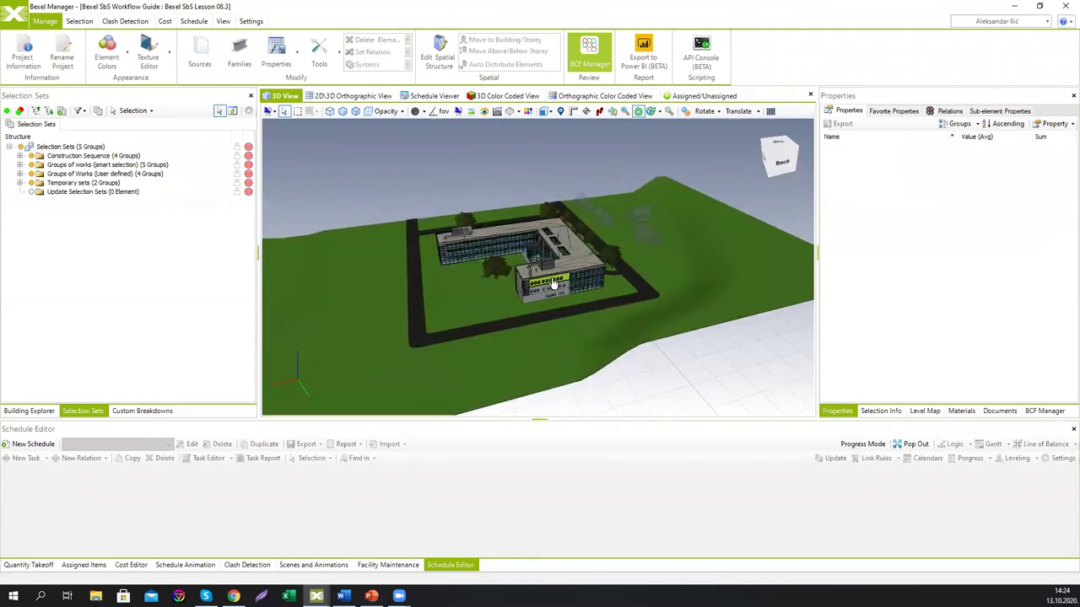
drag(552, 286, 545, 269)
scroll(546, 271, up, 1)
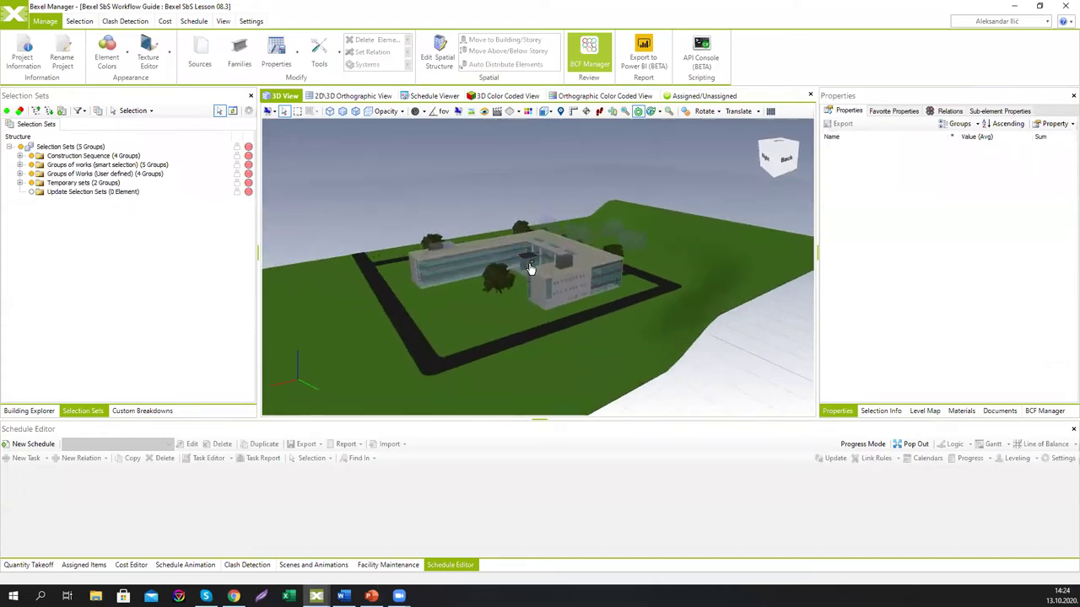
scroll(544, 277, up, 1)
scroll(541, 285, up, 1)
mouse_move(540, 284)
mouse_down()
mouse_move(501, 279)
mouse_move(549, 256)
mouse_move(554, 268)
mouse_up()
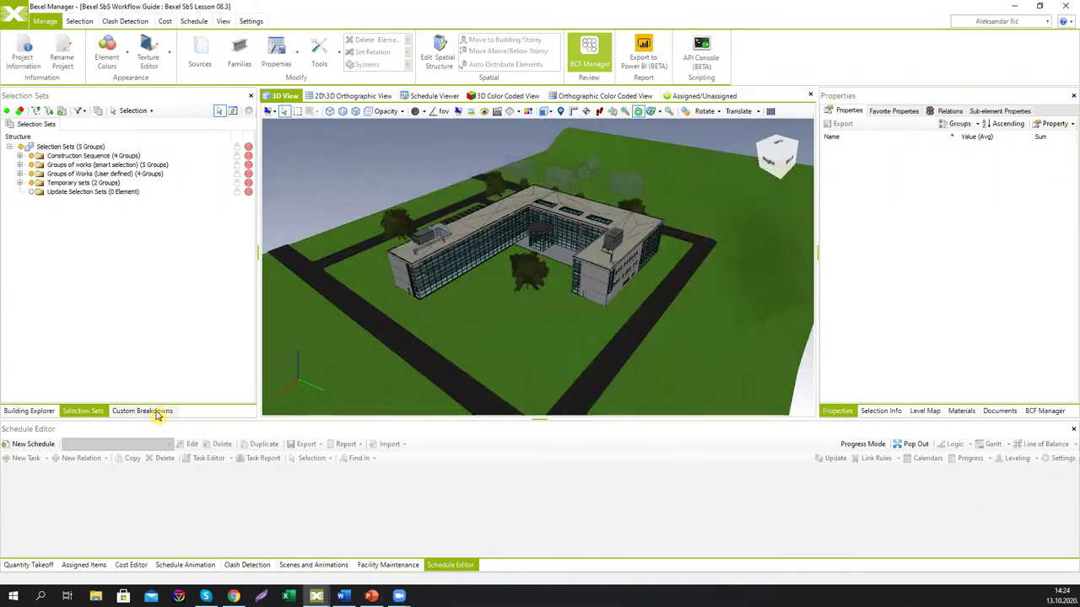
- Check the Custom Breakdowns list, then toggle the smart-selection Groups of works visibility in 3D
click(142, 411)
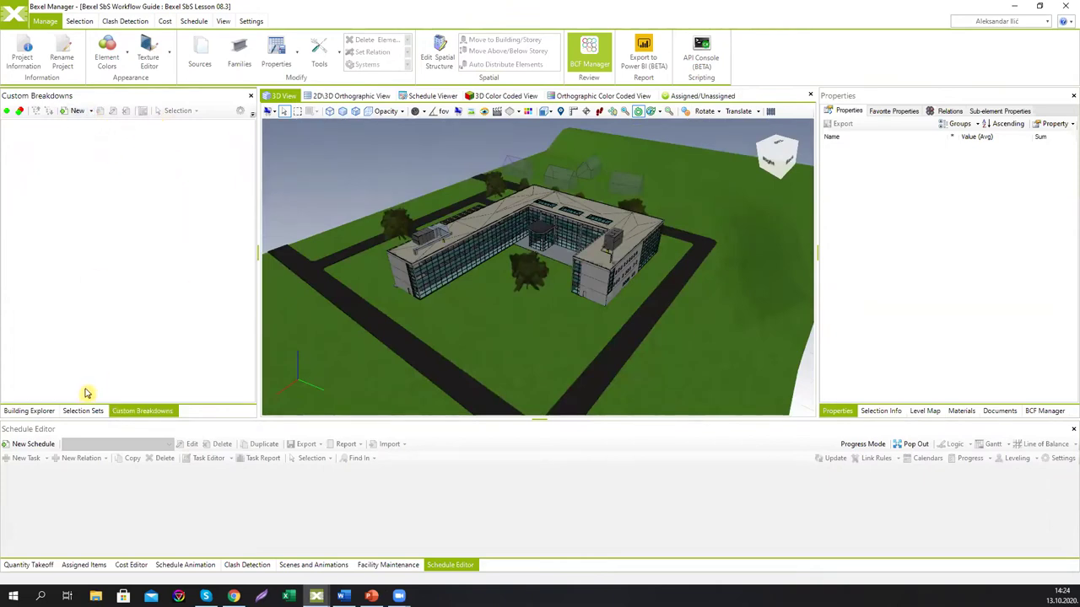
click(76, 411)
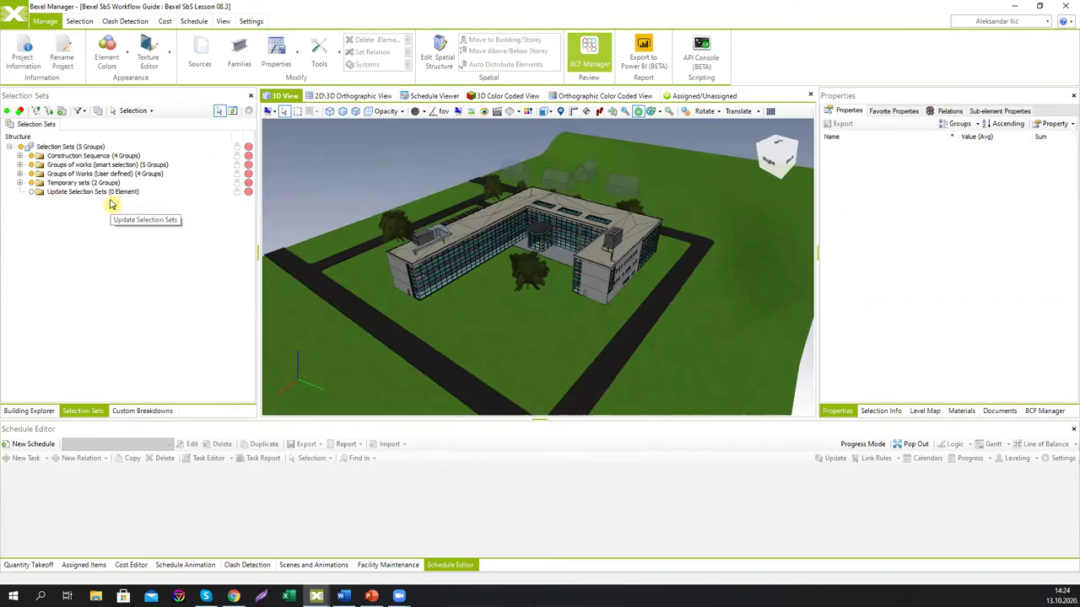
click(20, 164)
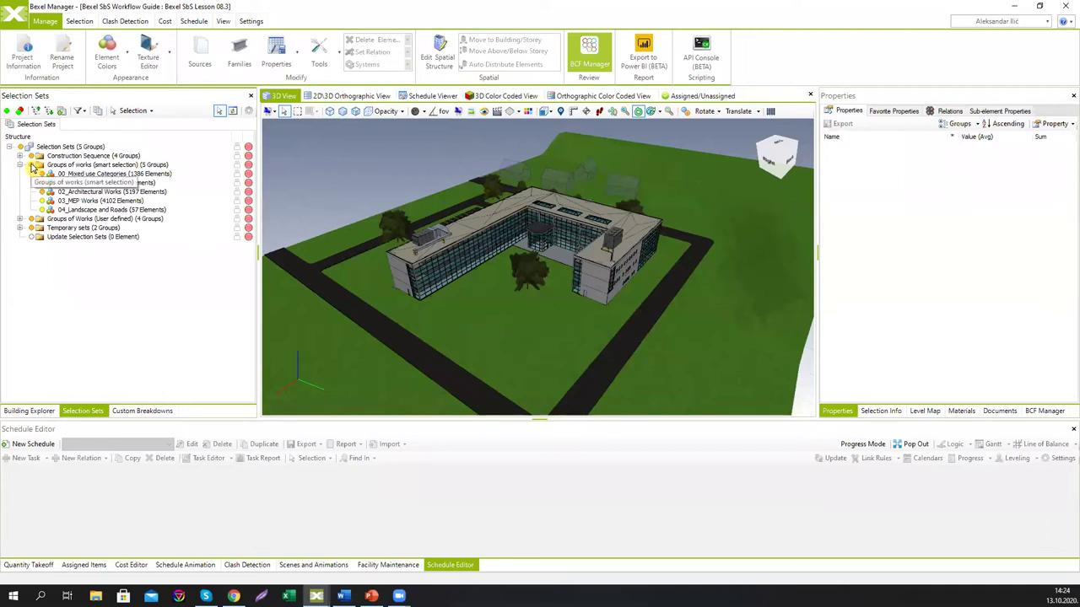
click(31, 164)
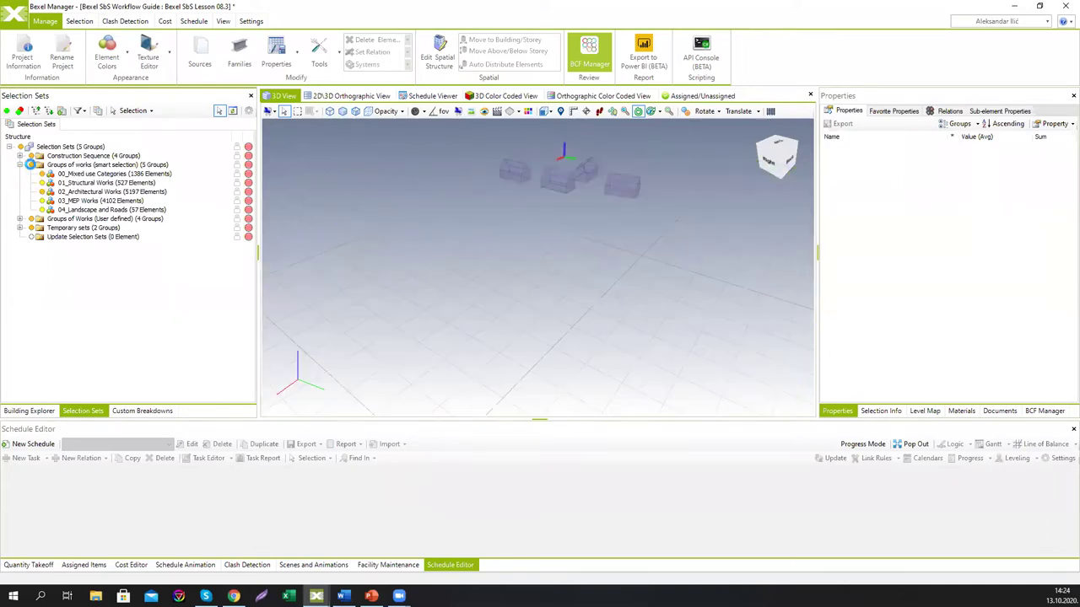
click(31, 168)
click(19, 165)
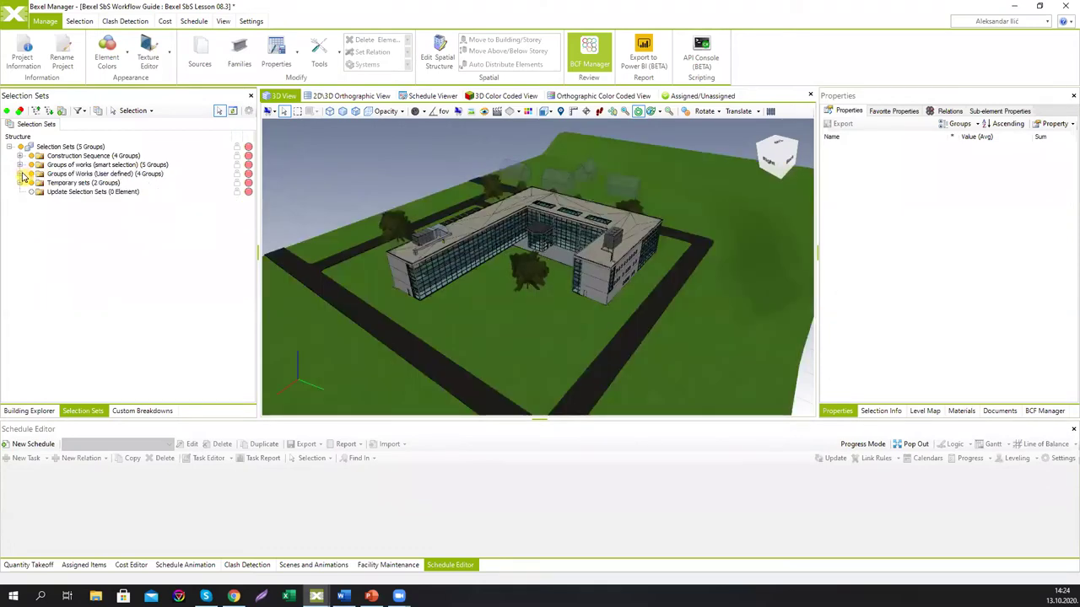
- Expand the user-defined Groups of Works and select 01_Structural Works, then open Custom Breakdowns
click(19, 174)
click(31, 176)
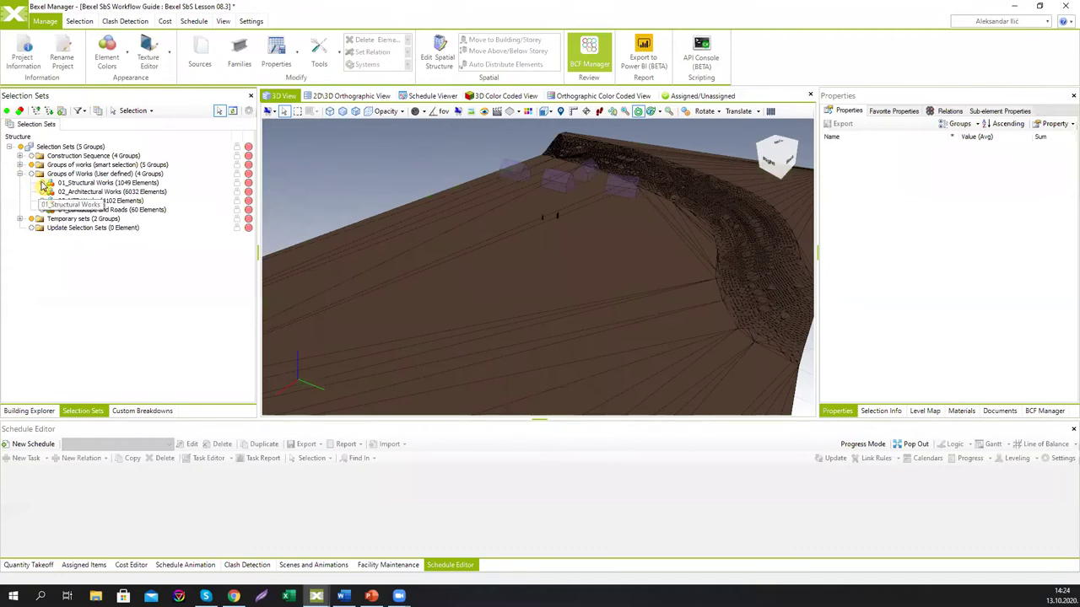
click(44, 185)
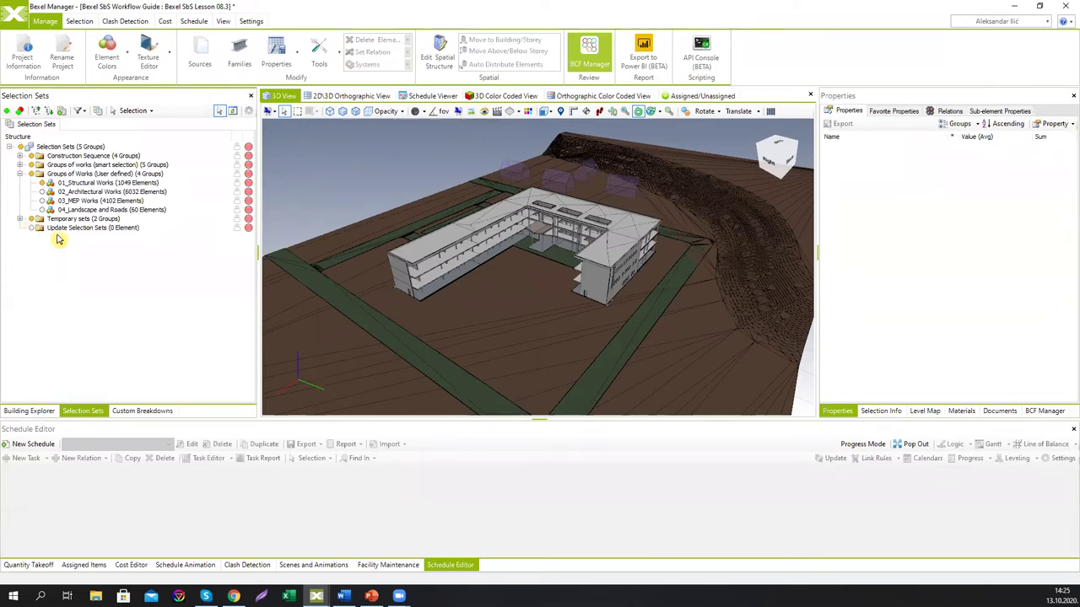
click(101, 183)
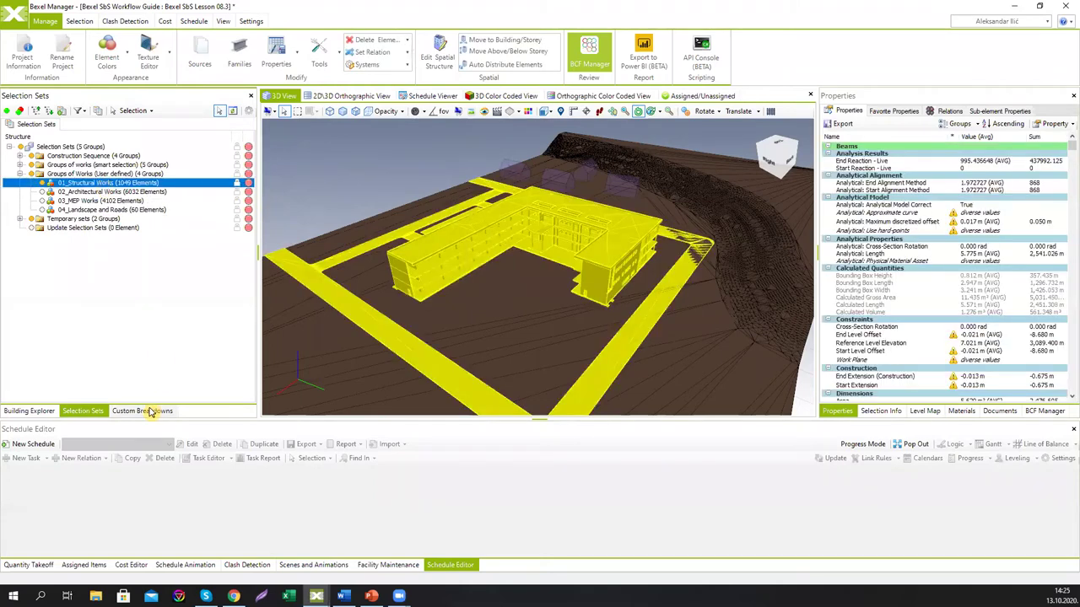
click(150, 411)
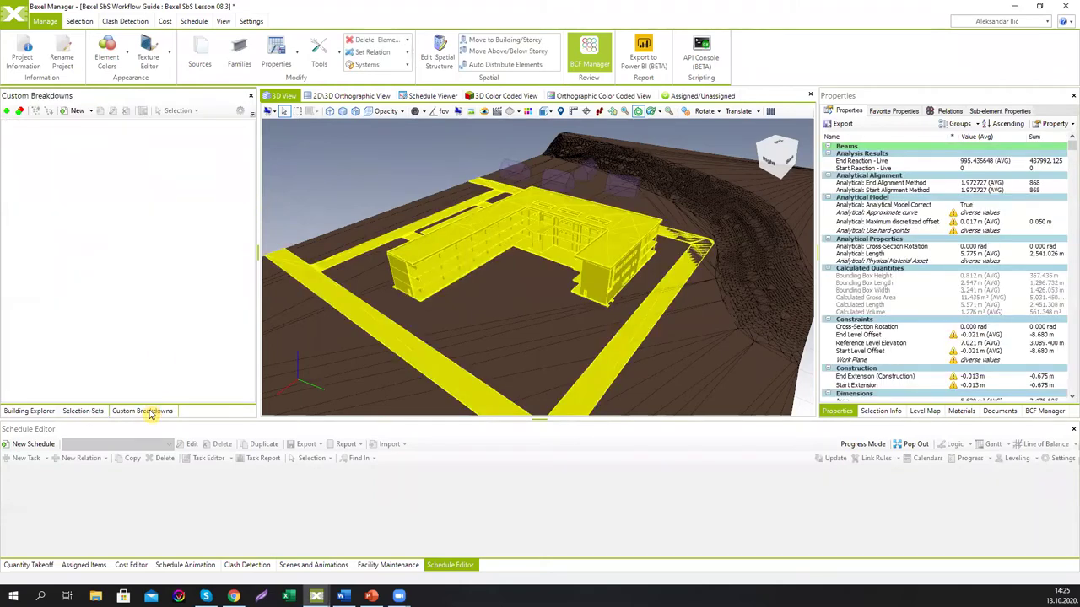
- Create a 'Vertical organization' breakdown from the selected elements, grouped by Building Level
click(93, 114)
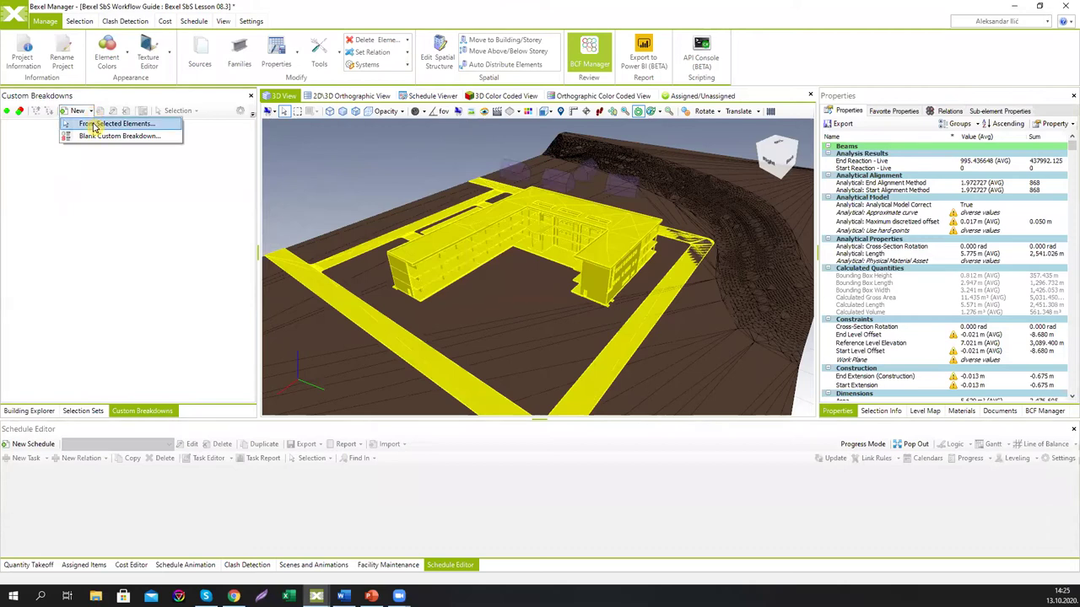
click(94, 125)
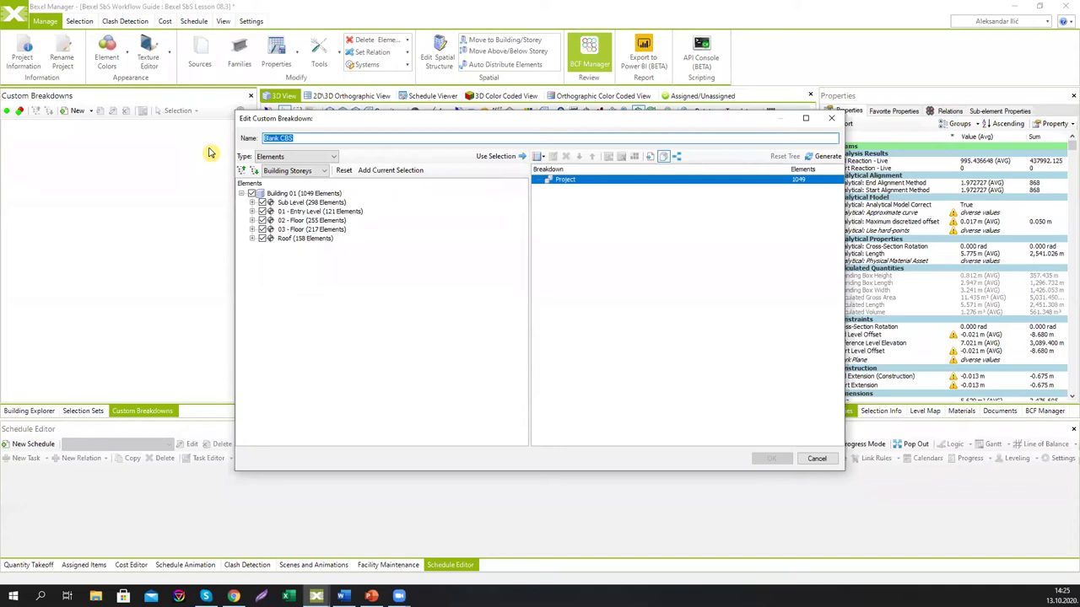
text(Vertical)
text( organization)
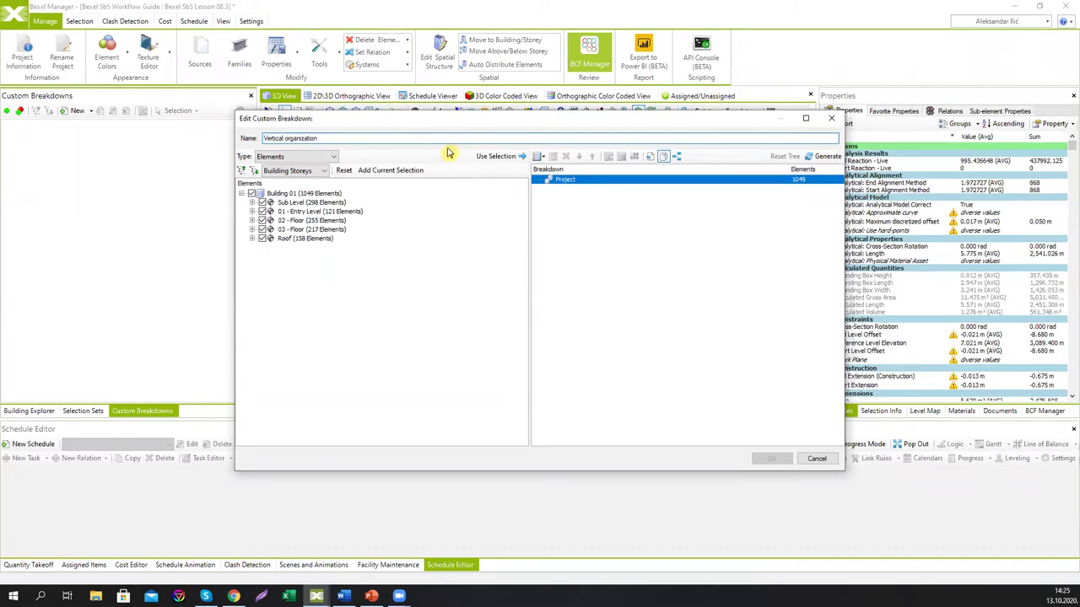
click(539, 156)
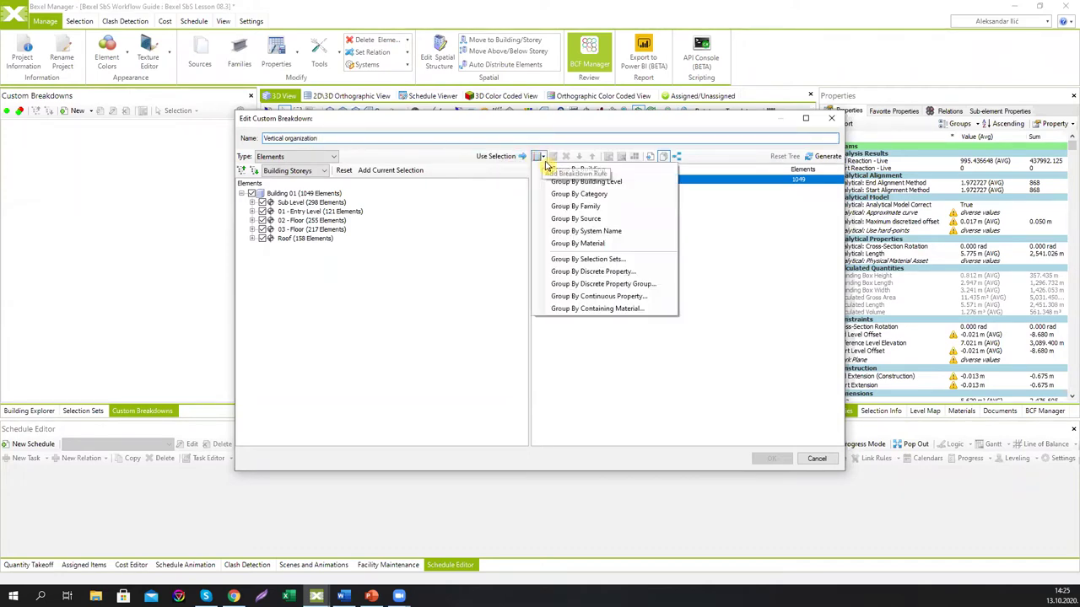
click(556, 182)
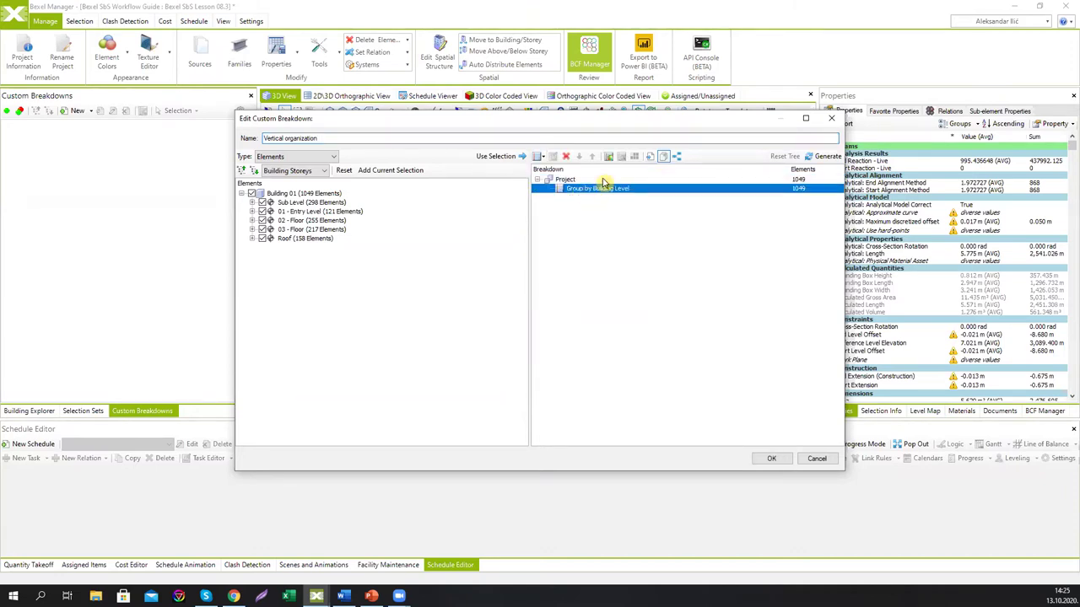
click(770, 458)
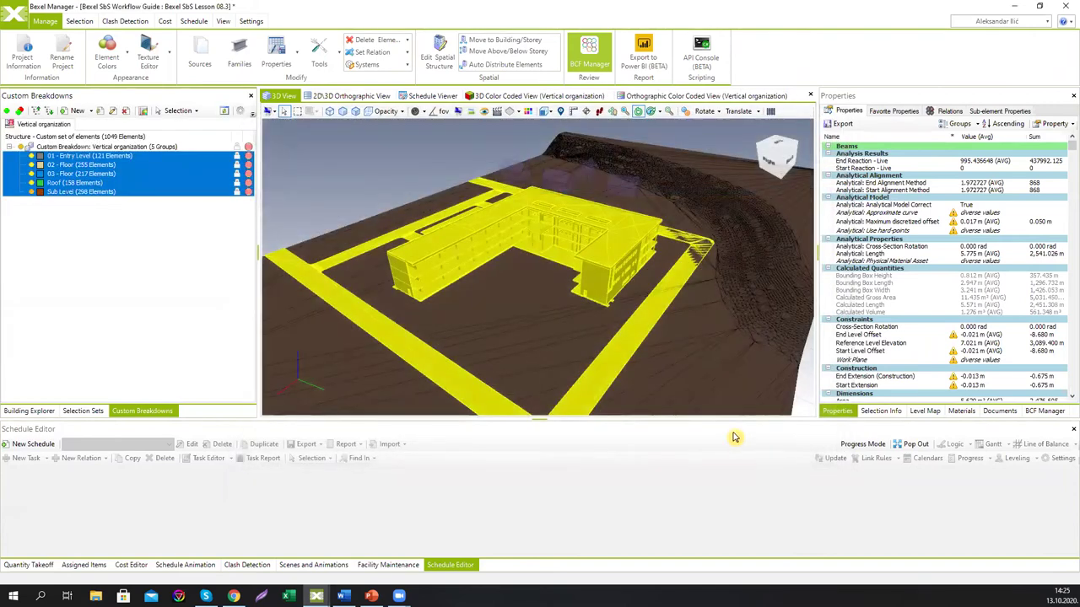
- Open the Vertical organization color-coded 3D view, orbit the building, and select the breakdown's root node
click(503, 96)
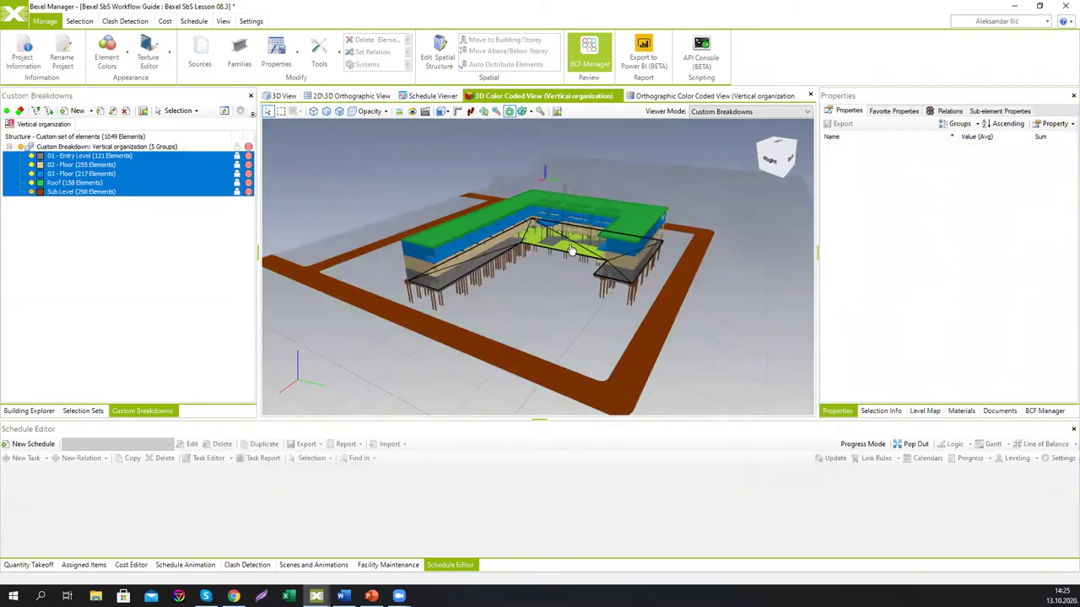
mouse_move(549, 283)
mouse_down()
mouse_move(580, 260)
mouse_move(422, 192)
mouse_up()
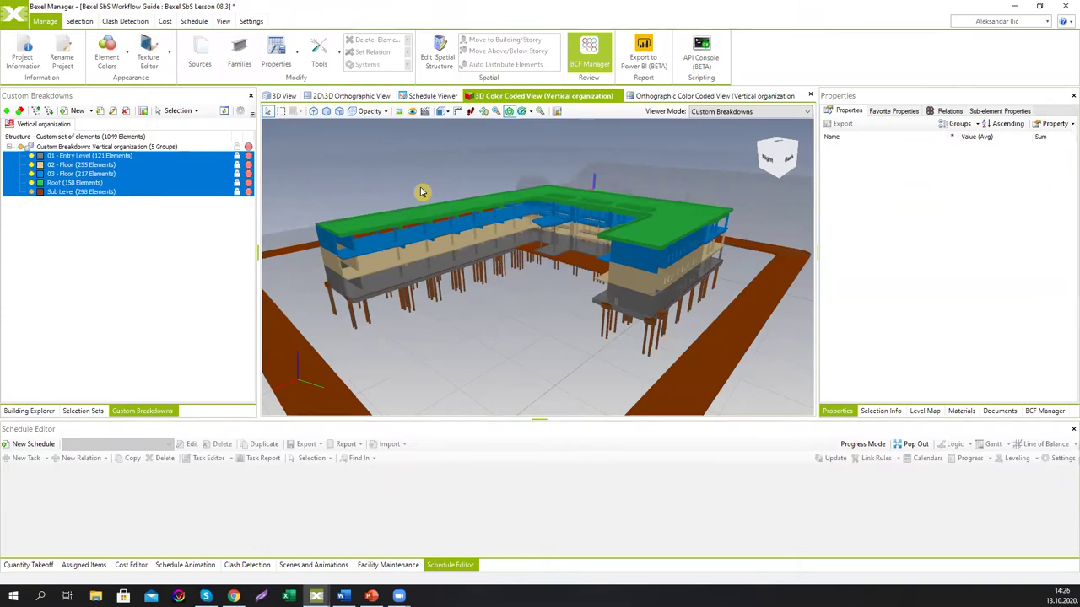
drag(415, 189, 411, 188)
drag(465, 197, 456, 227)
click(467, 210)
key(Escape)
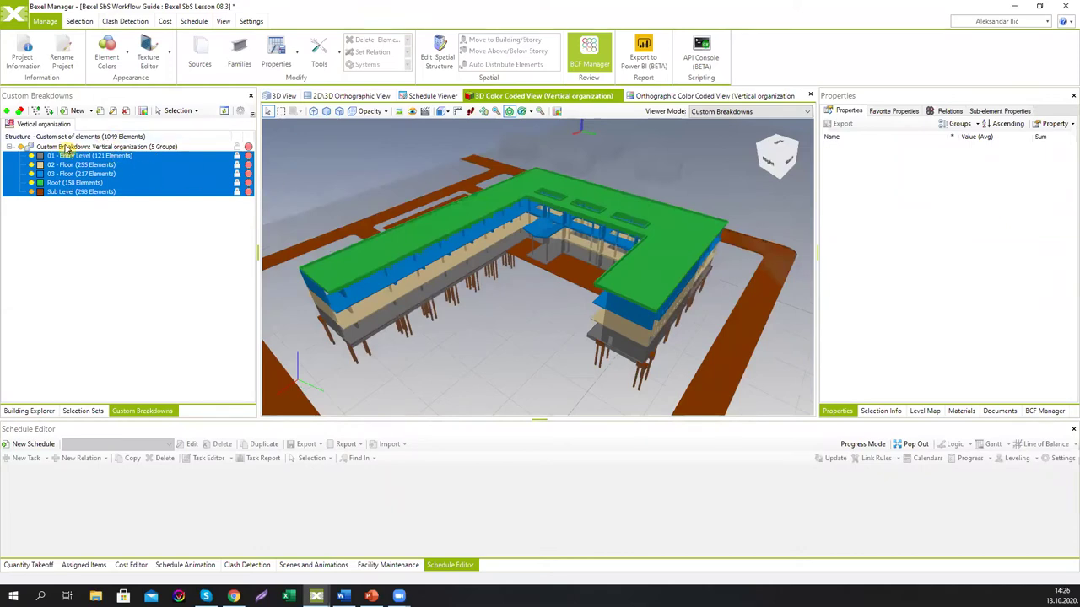
click(67, 147)
- Create a 'Horizontal organization' breakdown from the selected elements, grouped by the Construction Sequence property
click(92, 113)
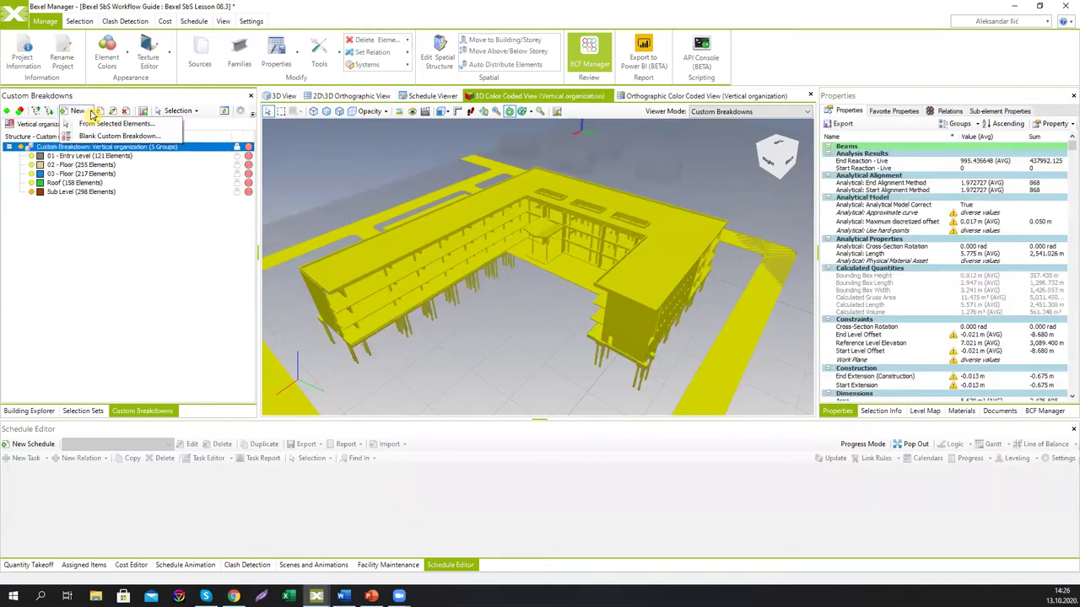
click(114, 135)
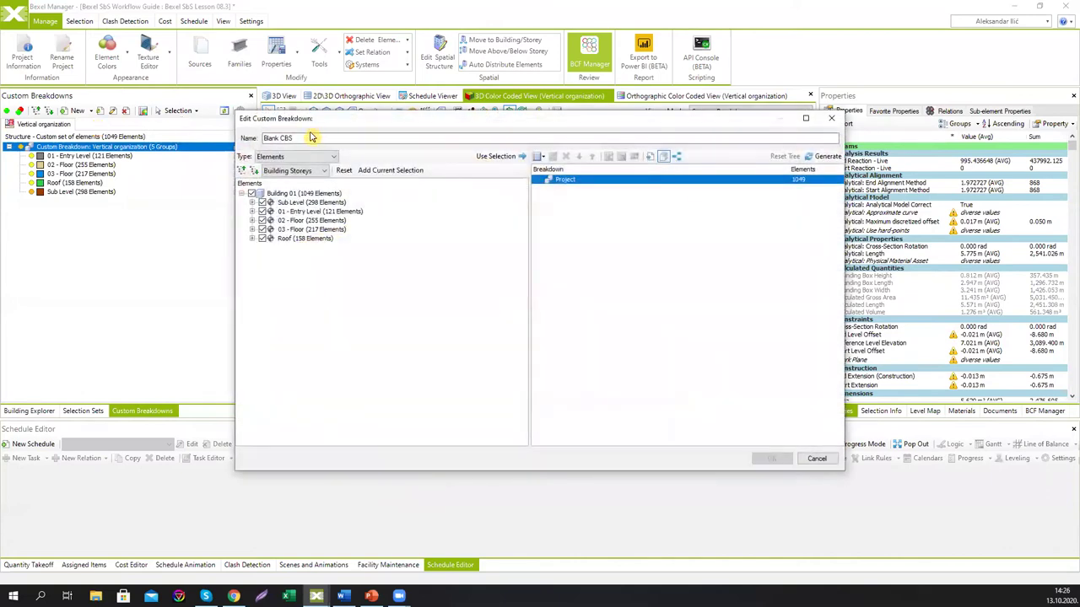
text(Ho)
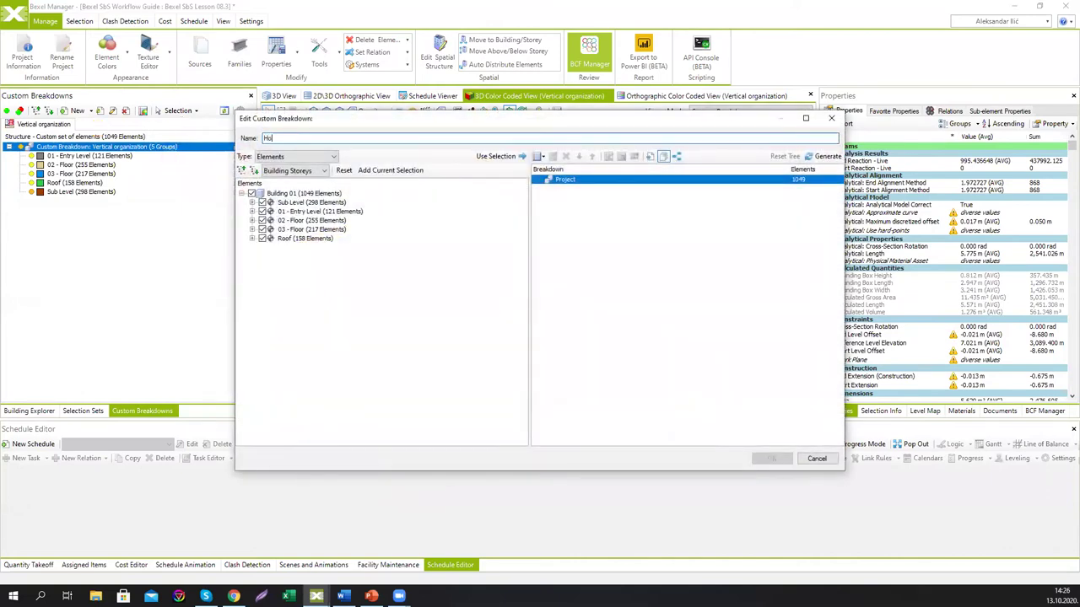
text(organization)
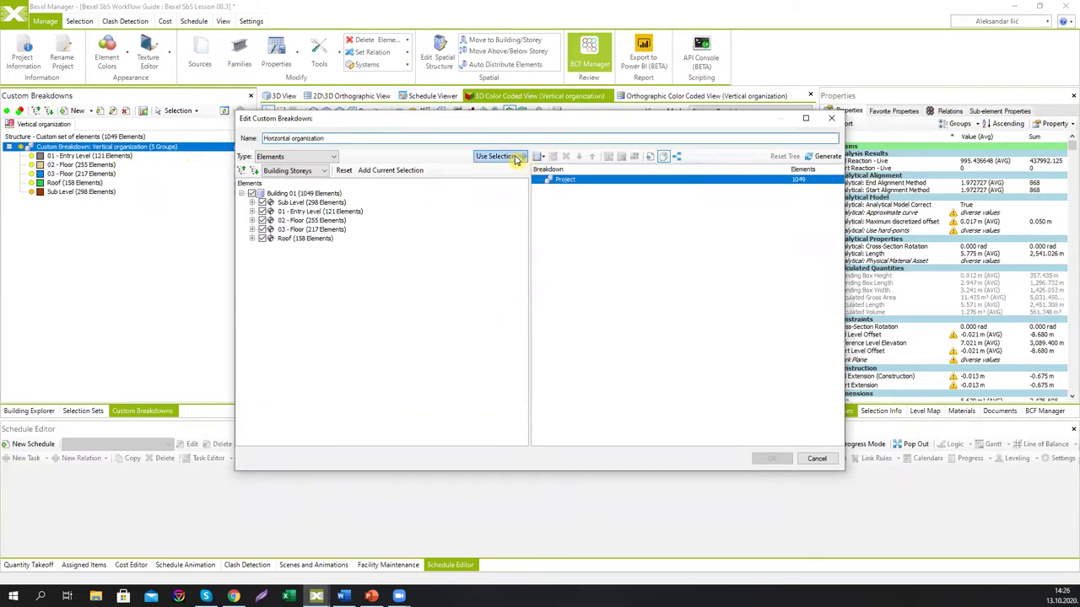
click(540, 158)
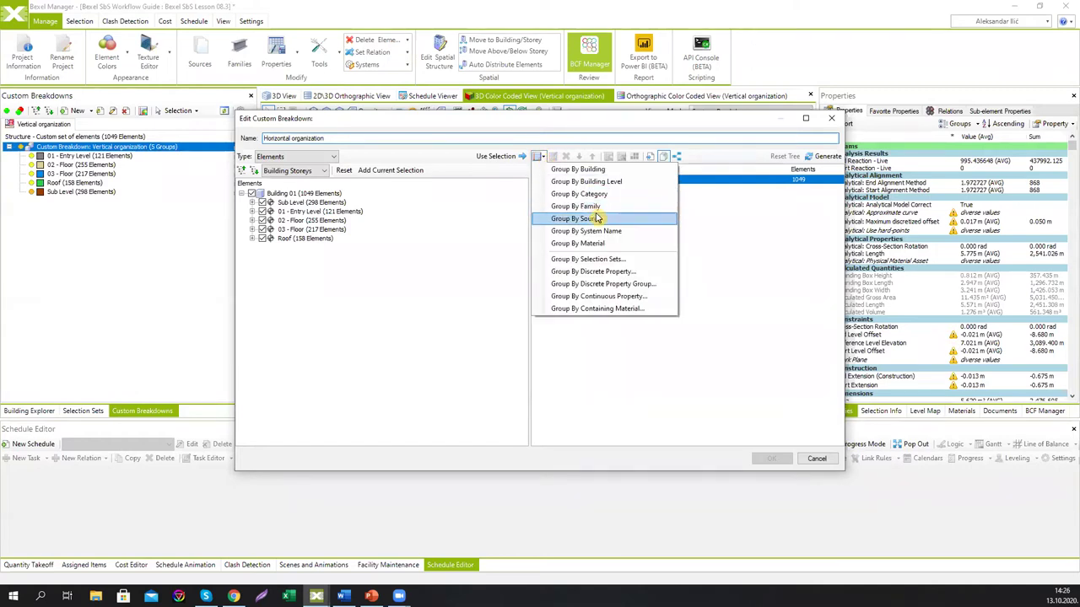
click(600, 272)
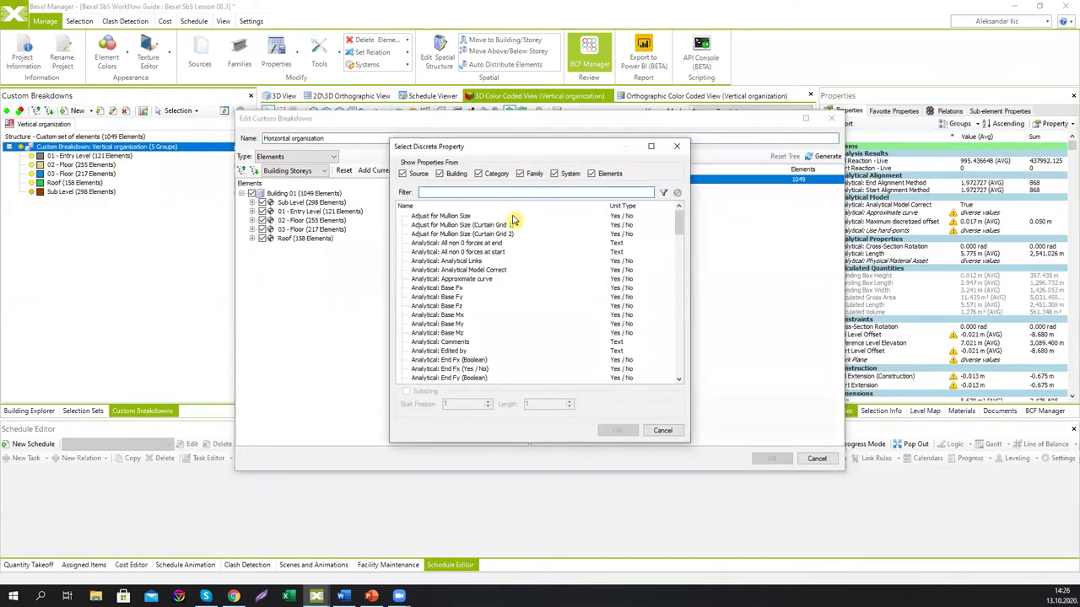
text(construc)
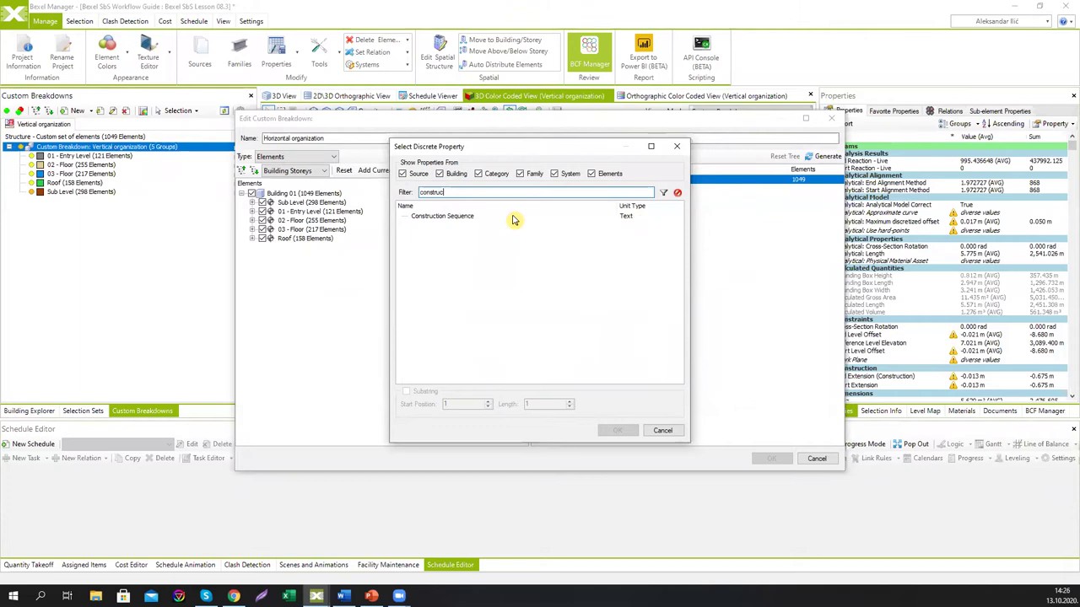
click(468, 216)
click(615, 431)
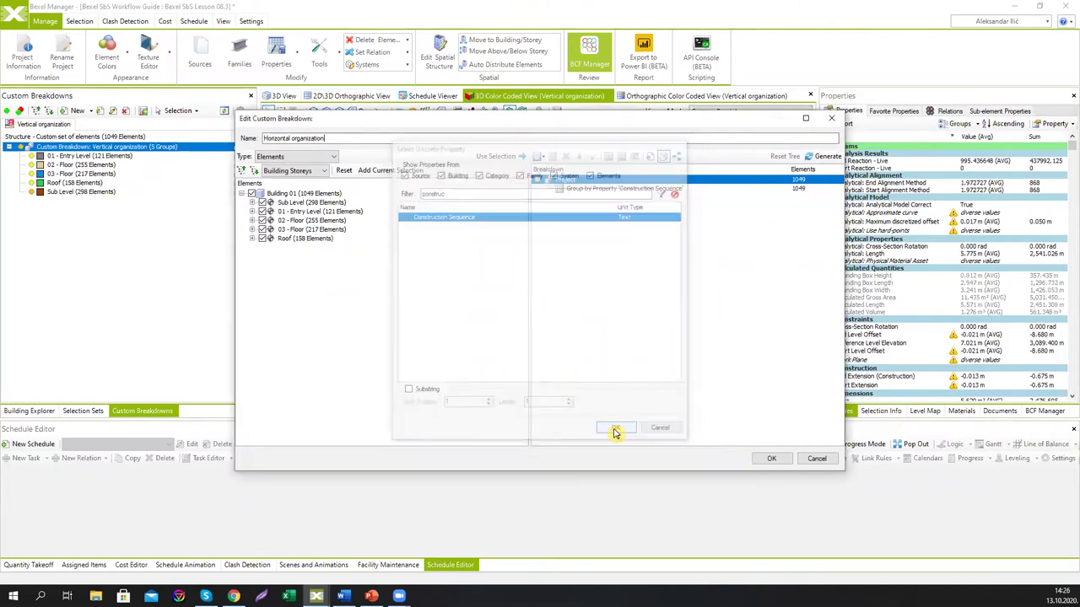
click(649, 188)
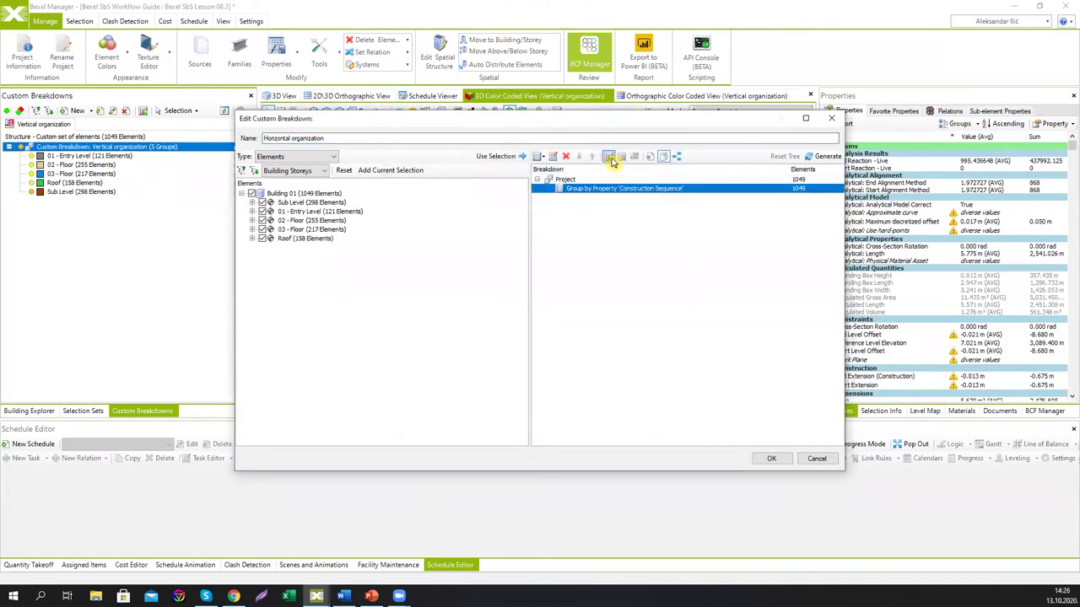
click(773, 458)
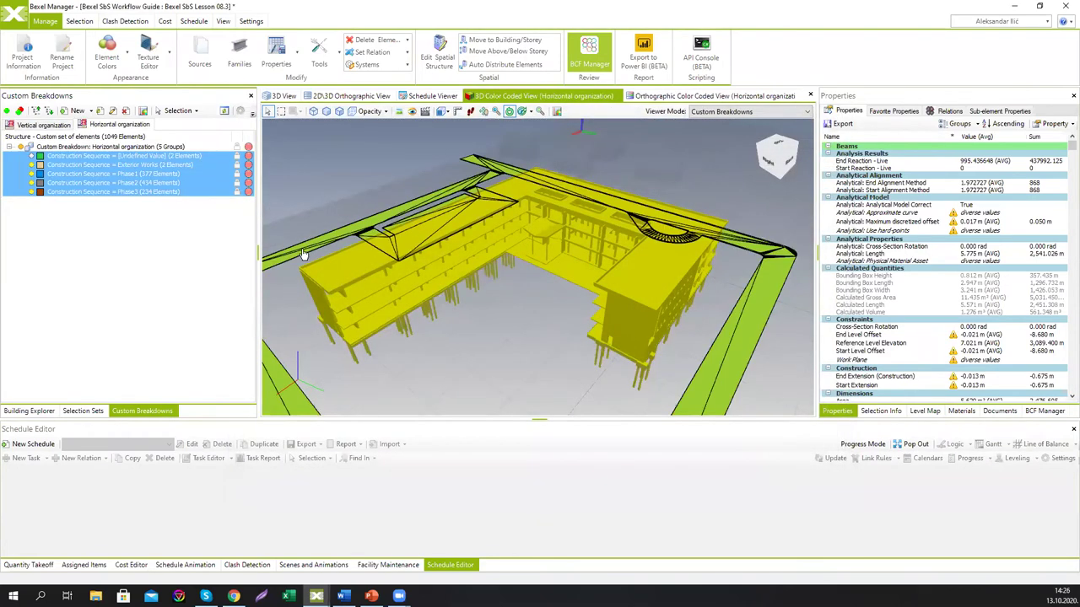
- Clear the selection and orbit the building to inspect each phase wing's colour
click(377, 169)
mouse_move(378, 172)
mouse_down()
mouse_move(517, 289)
mouse_move(502, 235)
mouse_move(509, 255)
mouse_move(460, 181)
mouse_up()
mouse_move(408, 252)
mouse_down()
mouse_move(595, 217)
mouse_move(604, 288)
mouse_move(622, 276)
mouse_up()
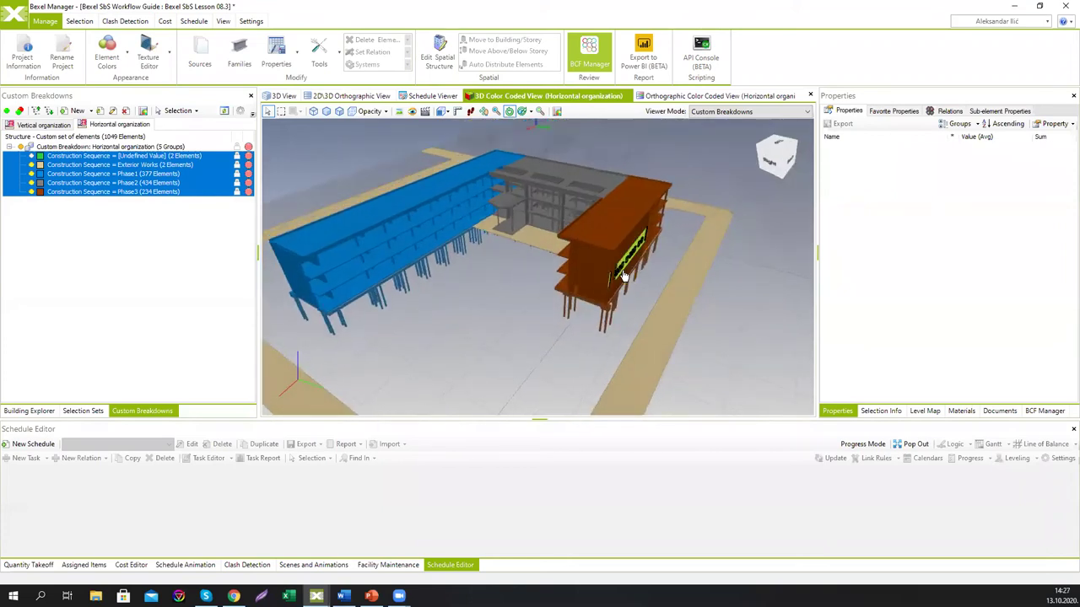
mouse_move(622, 276)
mouse_down()
mouse_move(610, 318)
mouse_move(391, 219)
mouse_up()
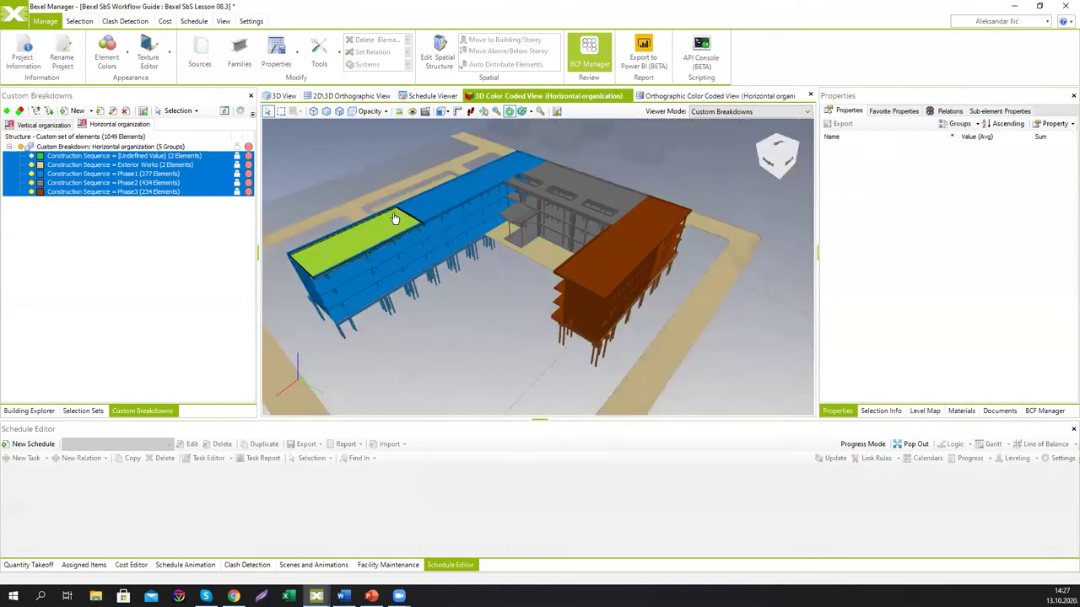
drag(364, 150, 369, 160)
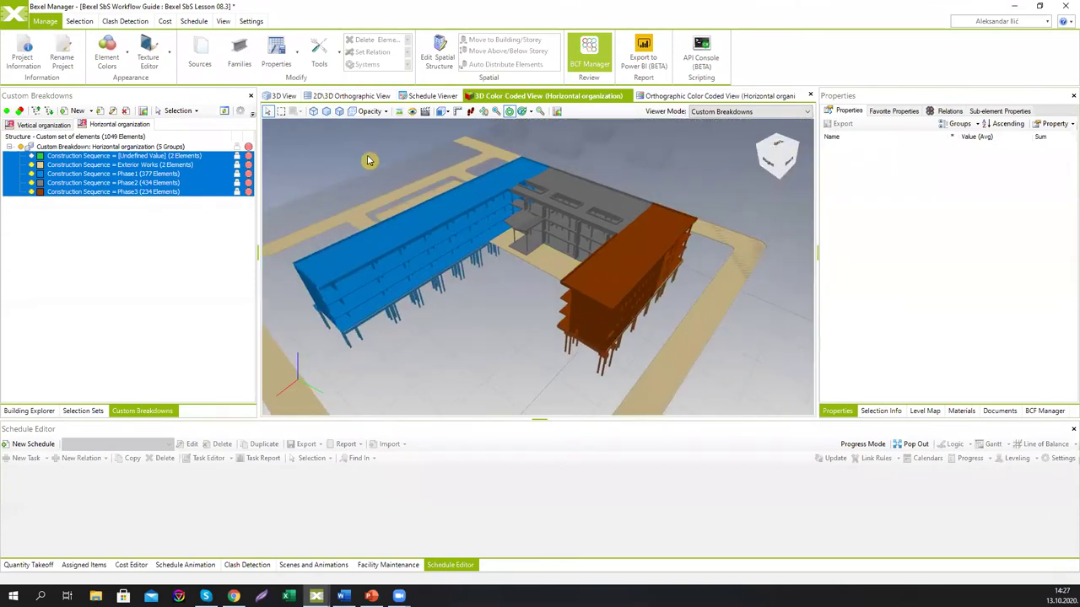
click(74, 413)
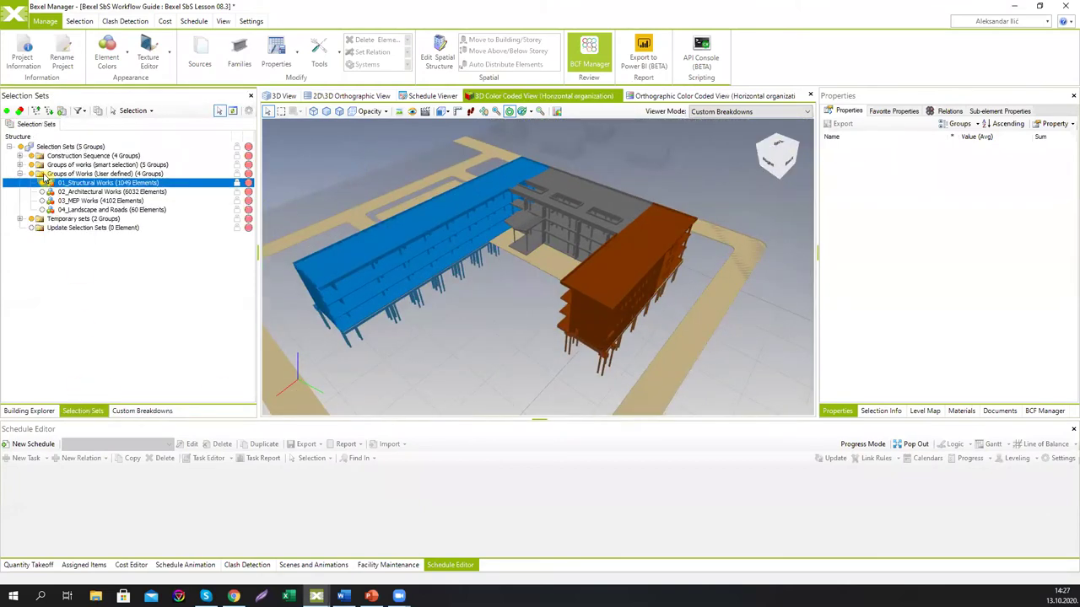
- Expand the Construction Sequence sets and highlight Phase 1, 2 and 3 in the plain 3D view
click(20, 156)
click(284, 96)
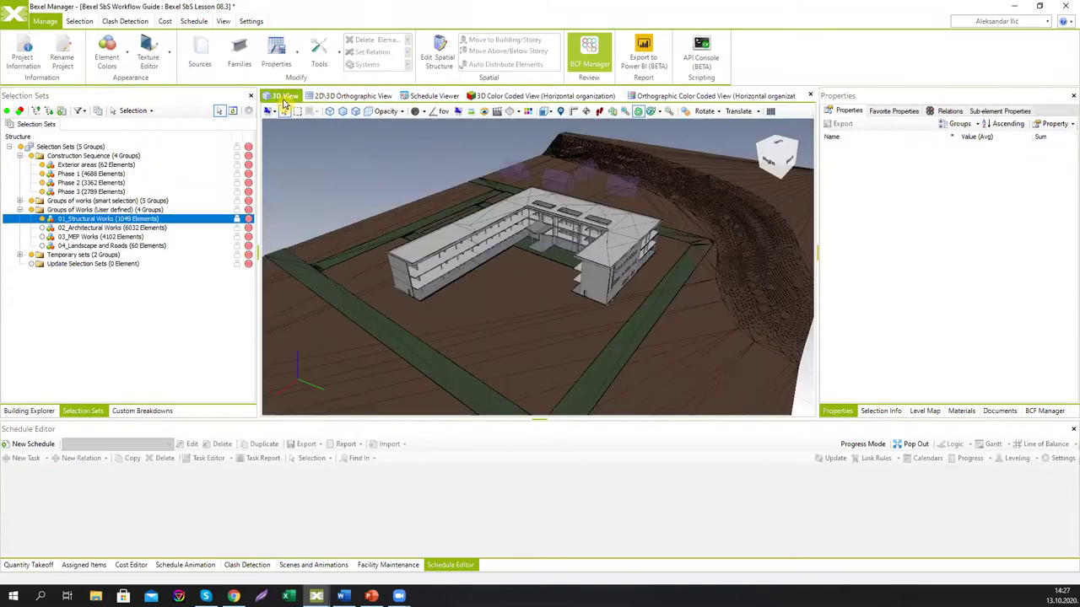
click(74, 173)
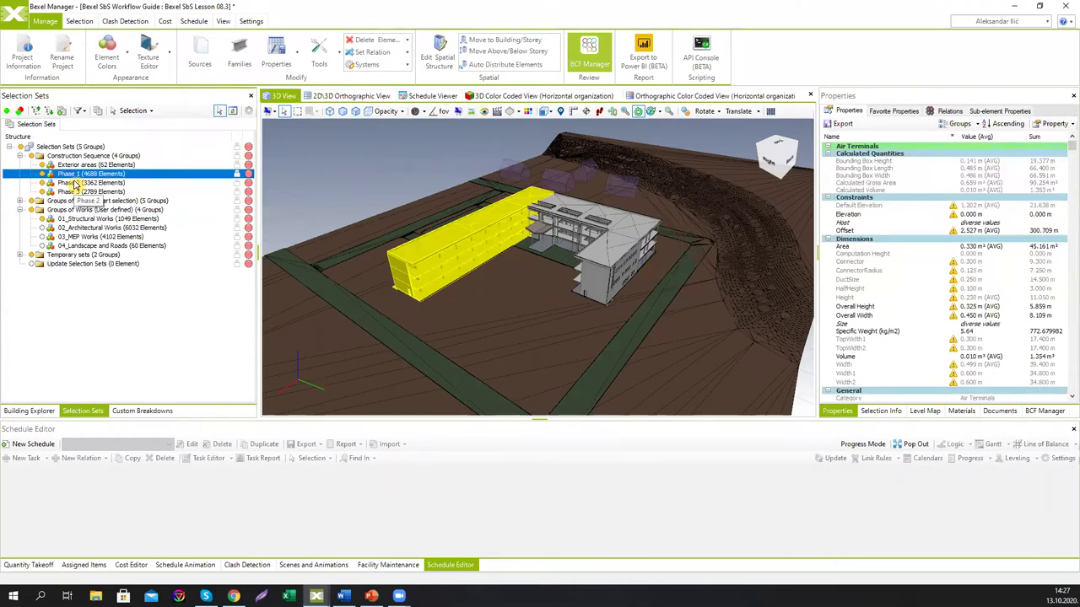
click(74, 183)
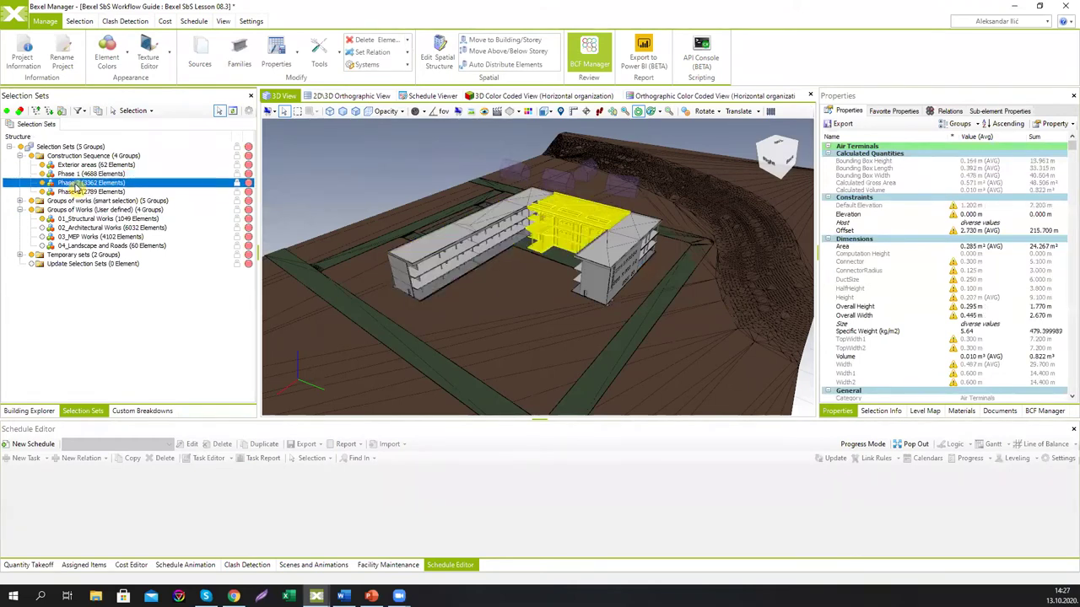
click(69, 192)
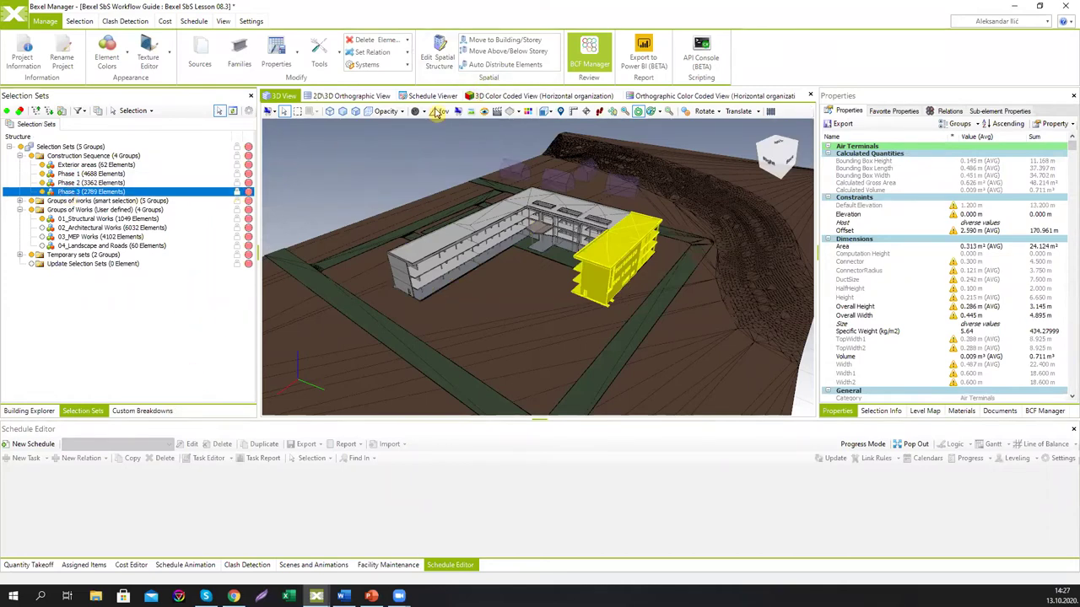
click(143, 411)
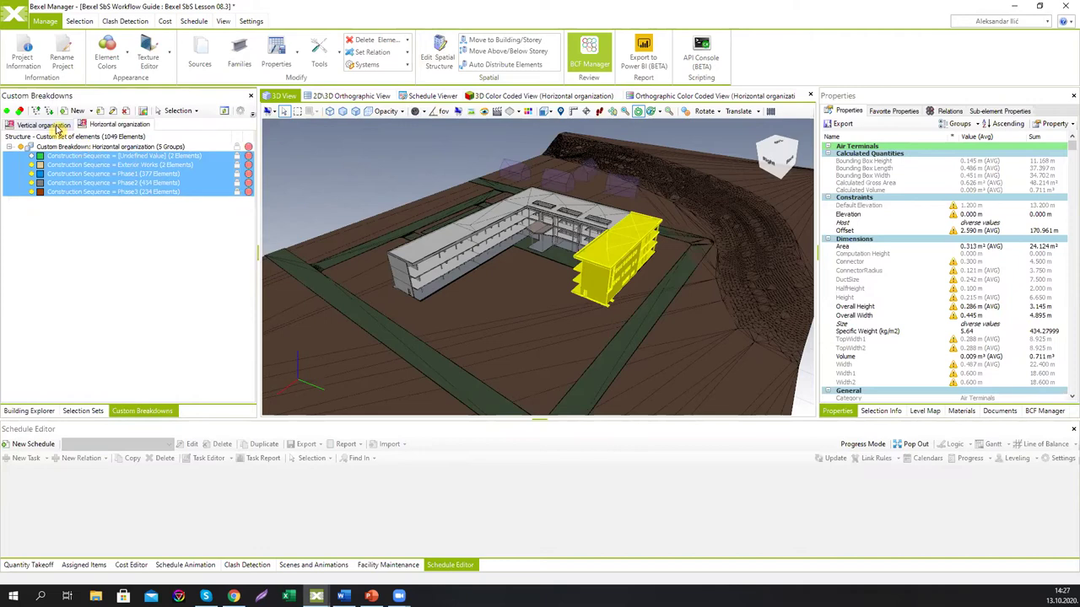
- Compare the Vertical and Horizontal colourings, ending on Horizontal organization with its root row selected
click(507, 97)
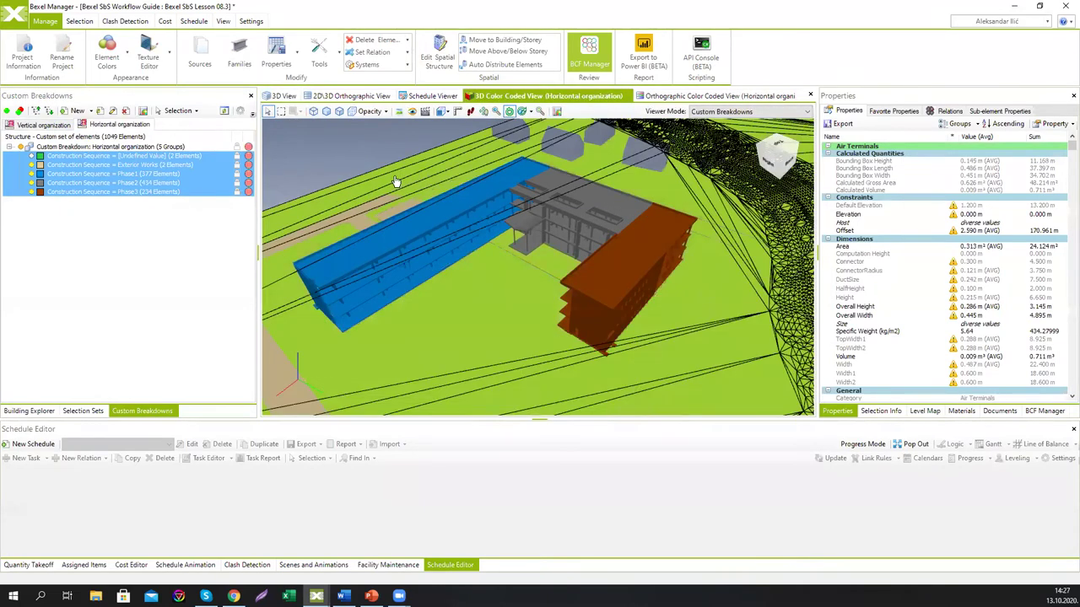
click(59, 126)
click(95, 127)
click(59, 126)
click(94, 127)
click(67, 127)
click(98, 126)
click(67, 126)
click(98, 126)
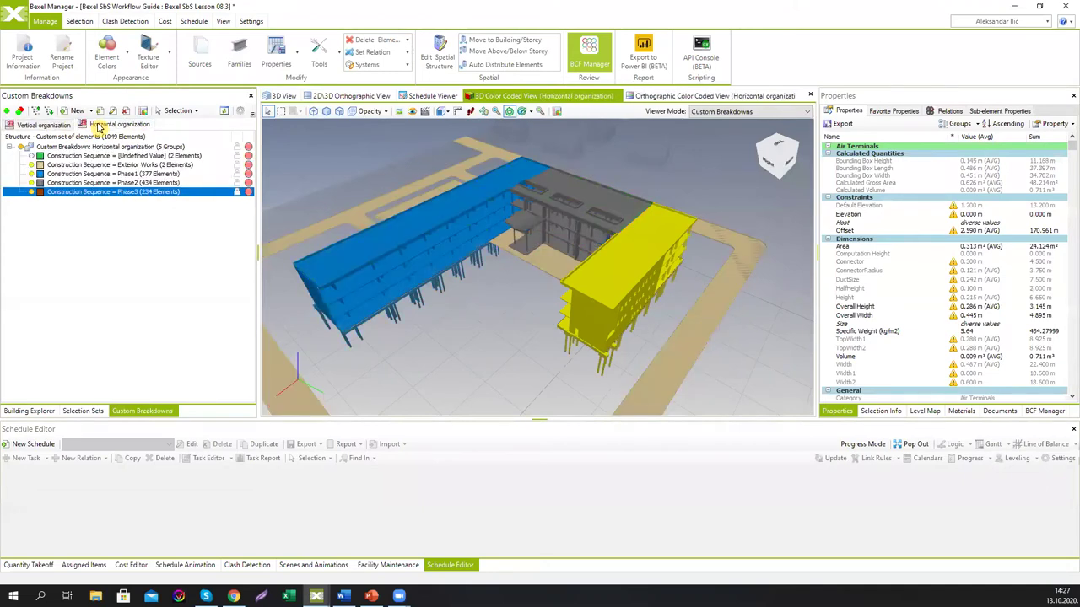
click(281, 166)
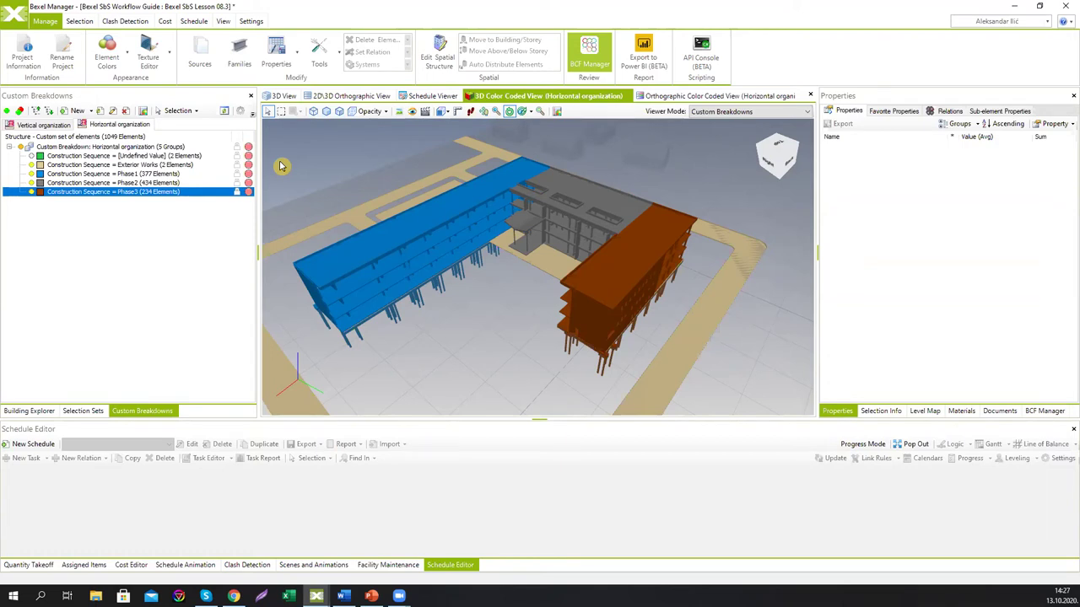
click(110, 147)
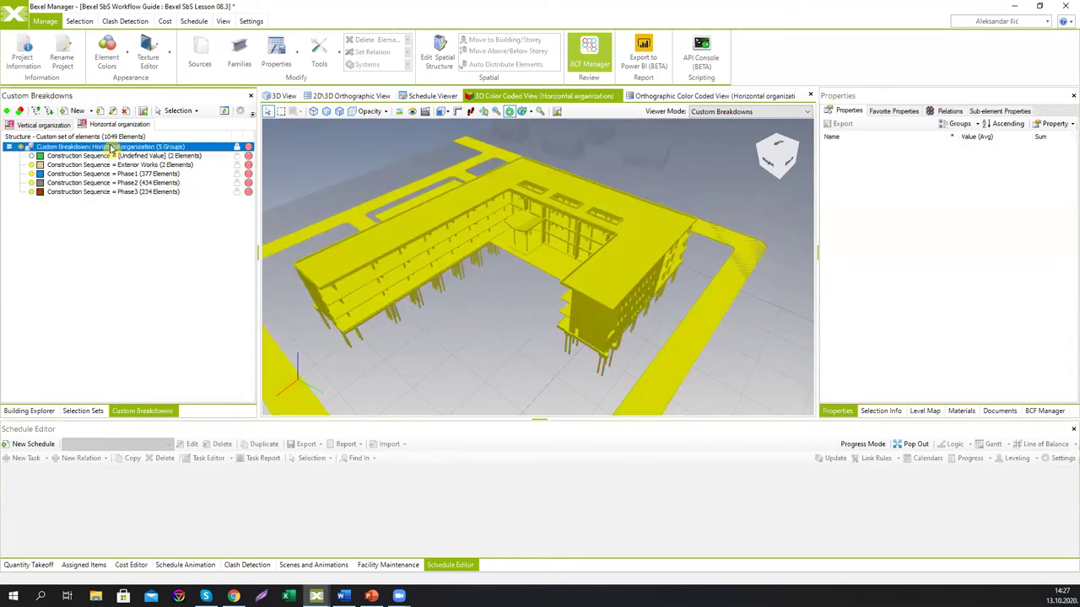
- Create a blank 'Functional organization' breakdown with a Group By Category rule
click(92, 113)
click(118, 136)
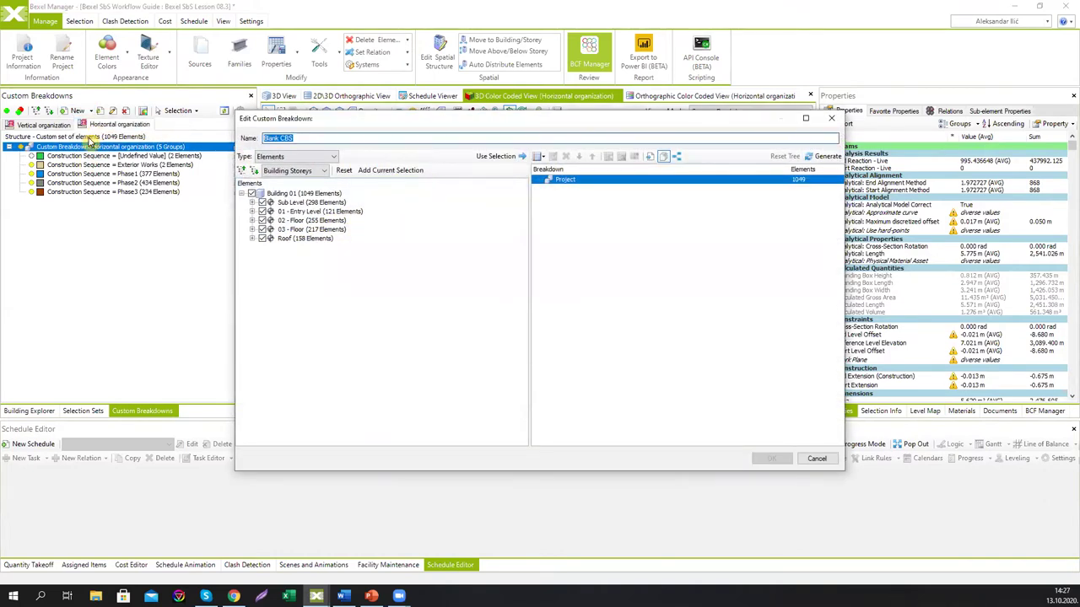
text(Functional organization)
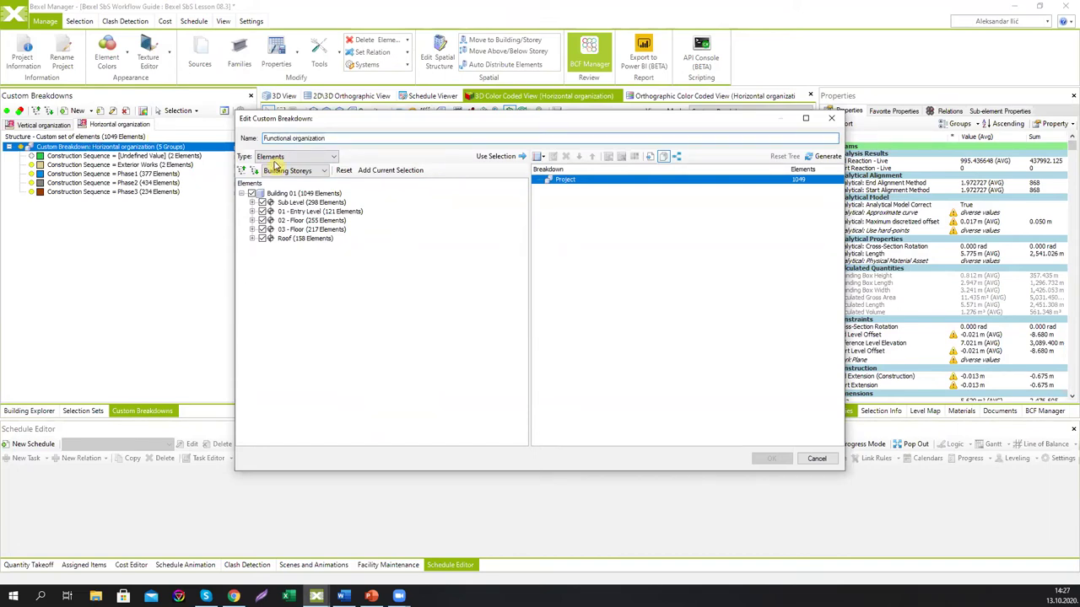
click(540, 157)
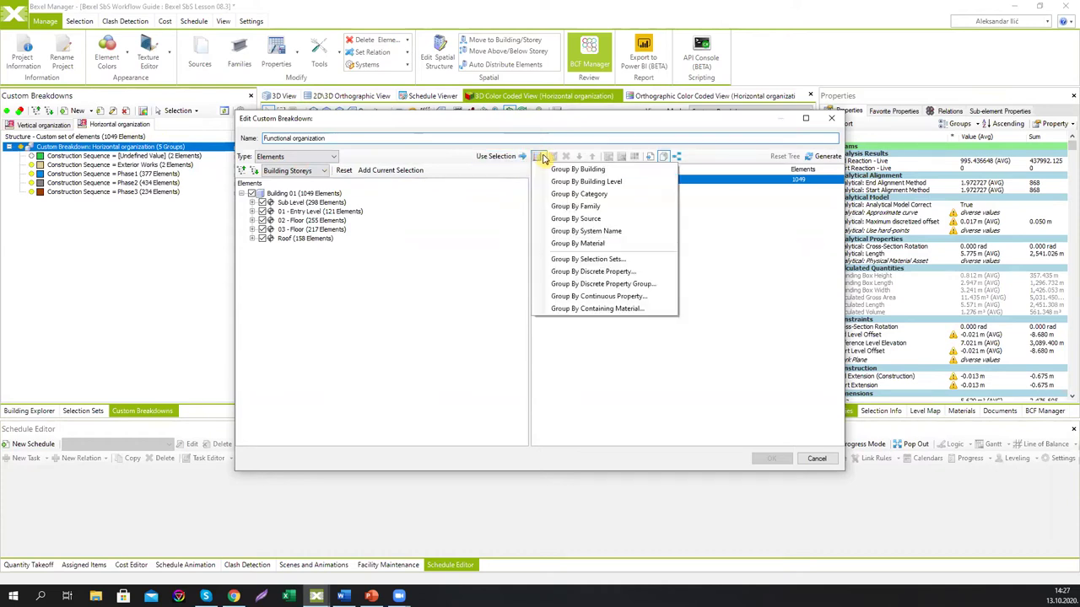
click(578, 194)
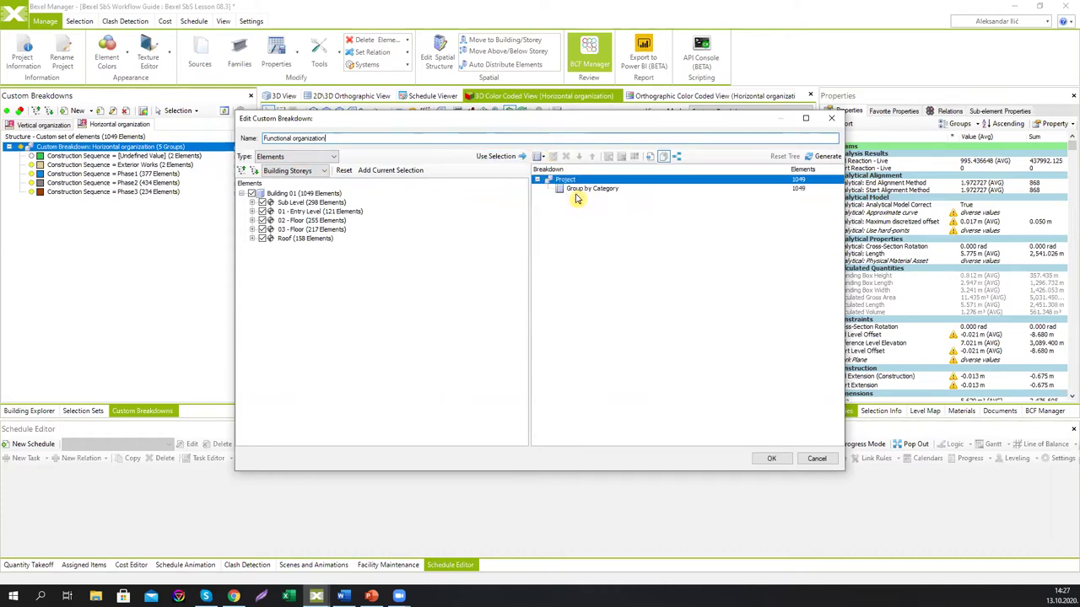
click(769, 458)
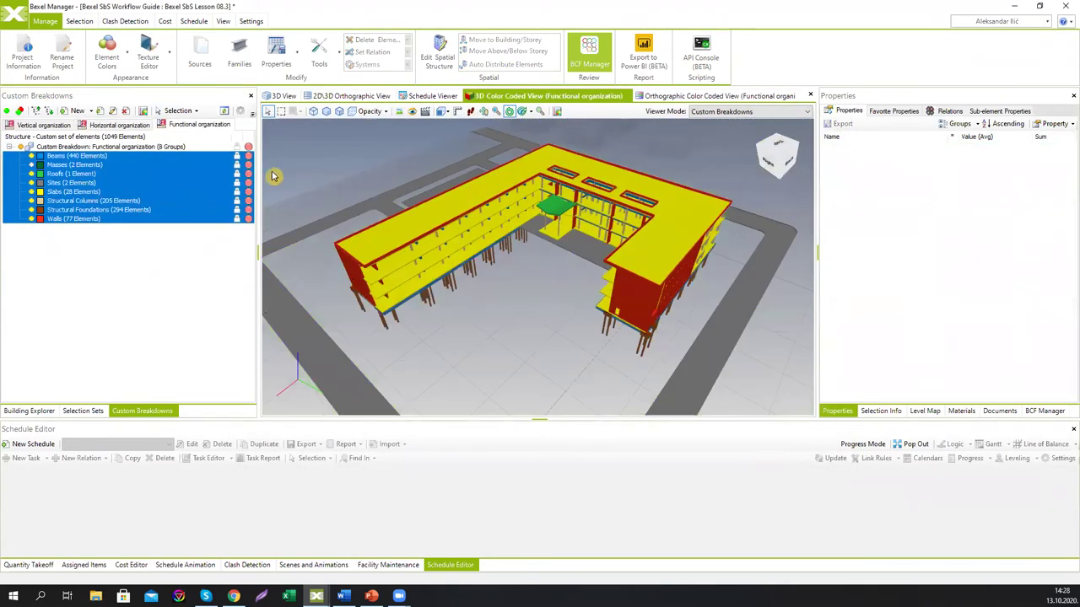
- Hide all categories, then show the Beams, Roof, Sites and Slabs groups one at a time
click(21, 147)
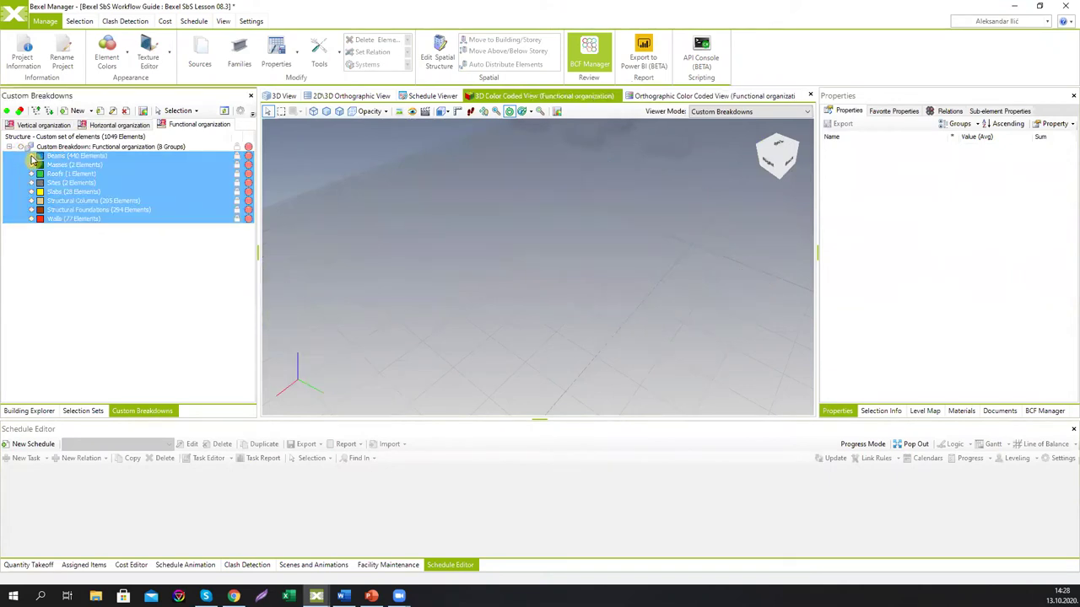
click(32, 159)
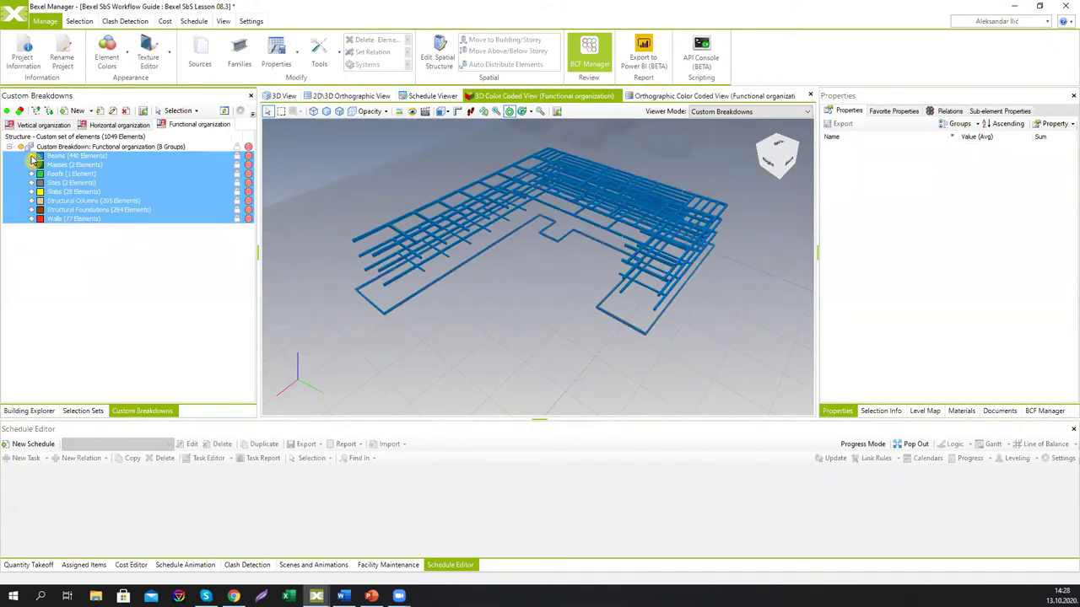
click(32, 160)
click(31, 174)
click(31, 174)
click(32, 183)
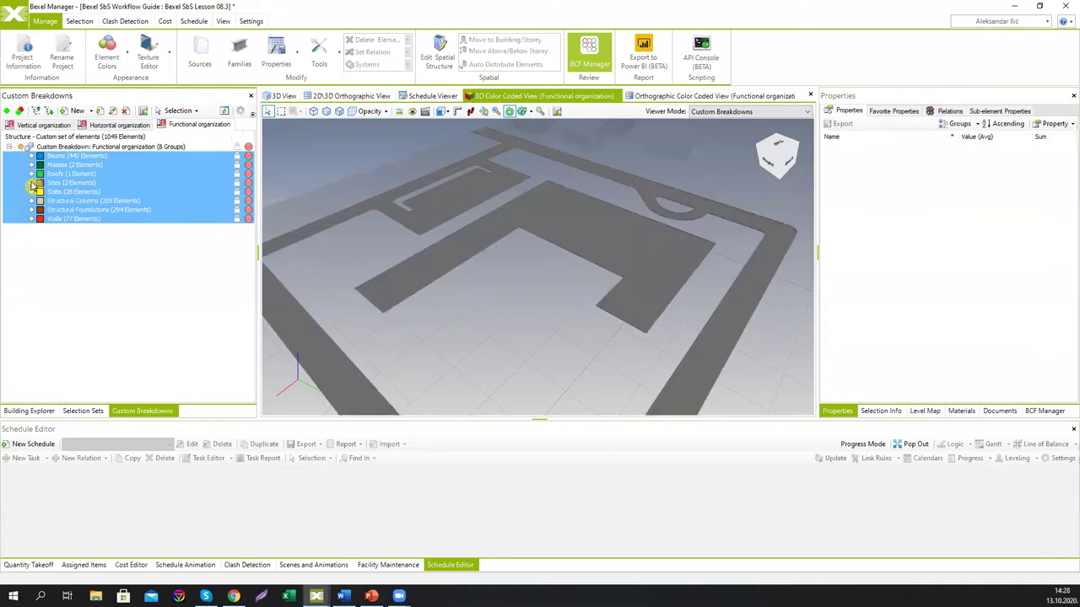
click(32, 184)
click(32, 193)
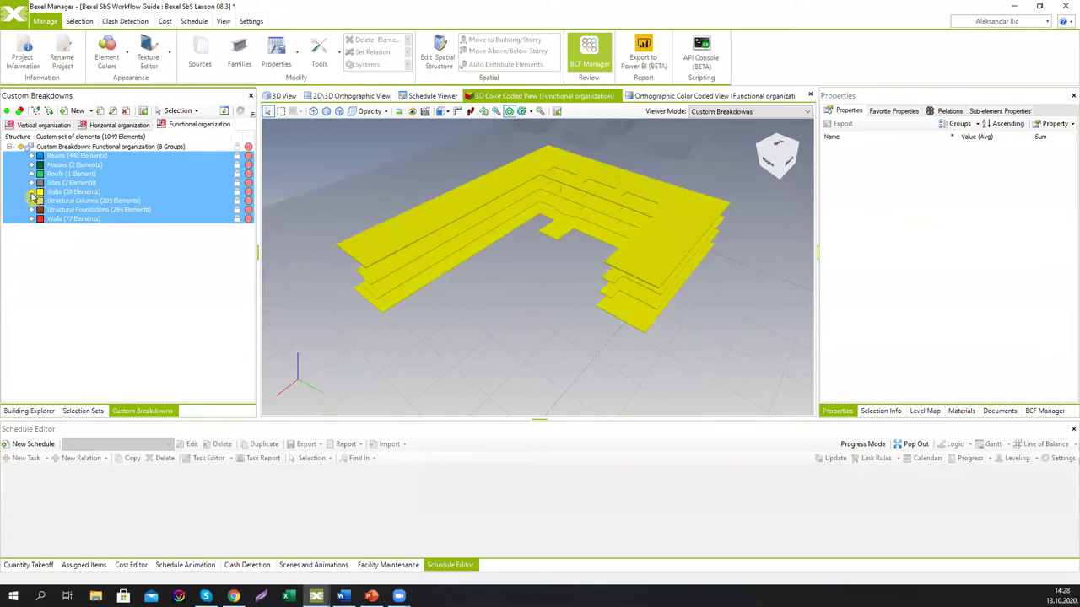
click(32, 192)
- Check Structural Columns, Foundations and Walls, show all categories, then view the Vertical organization colouring
click(32, 200)
click(32, 201)
click(32, 210)
click(32, 220)
click(32, 219)
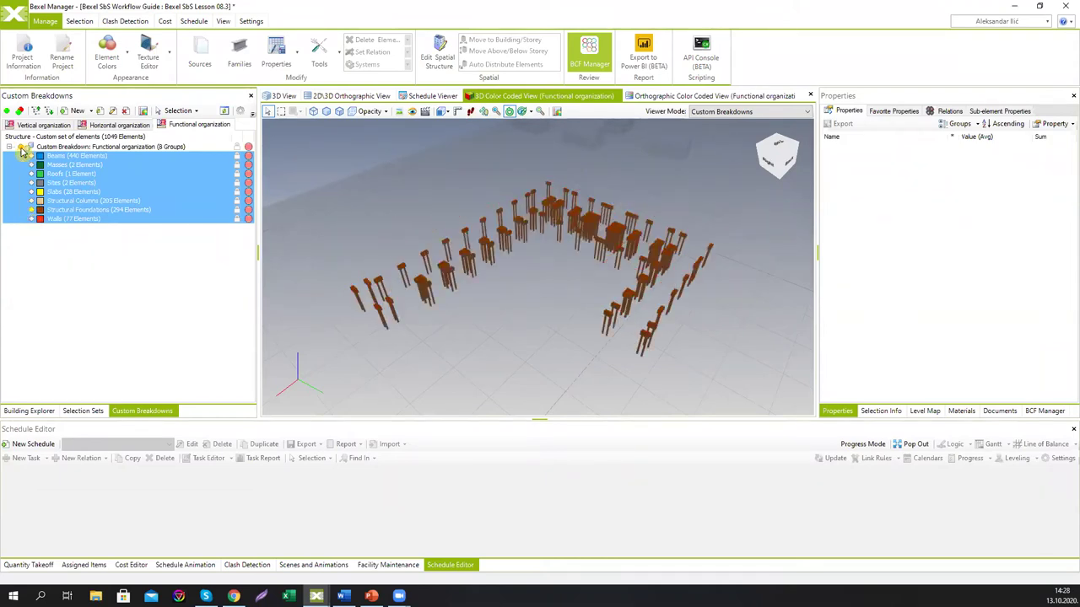
click(23, 148)
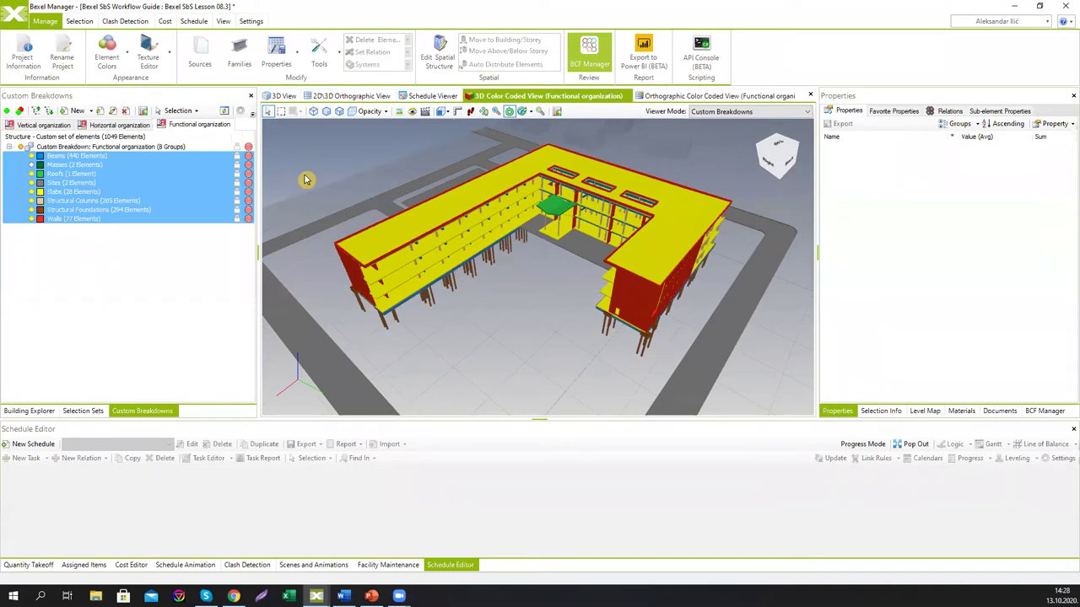
click(194, 21)
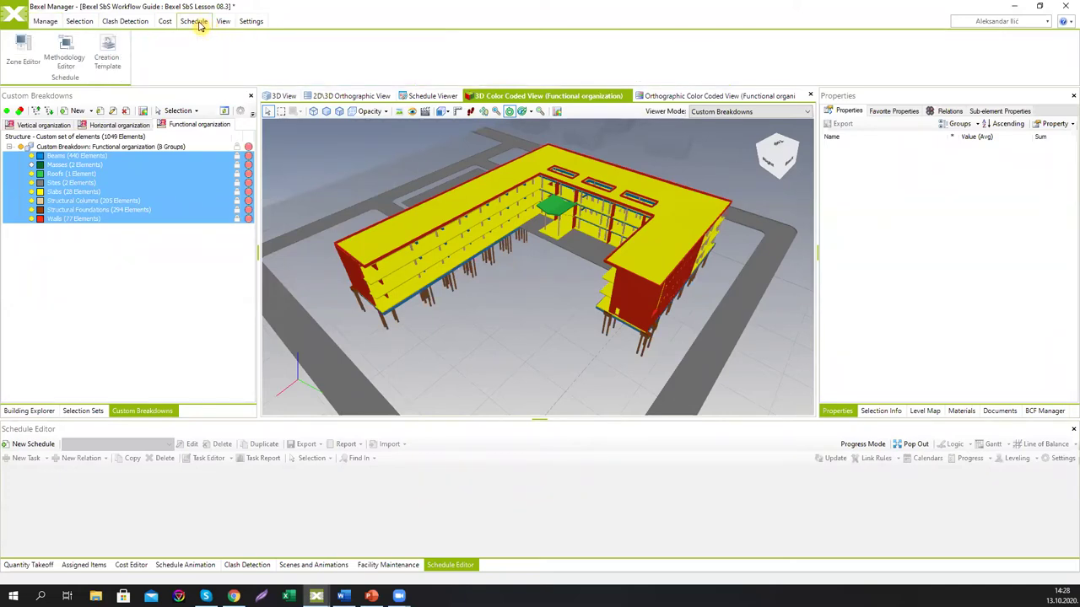
click(40, 125)
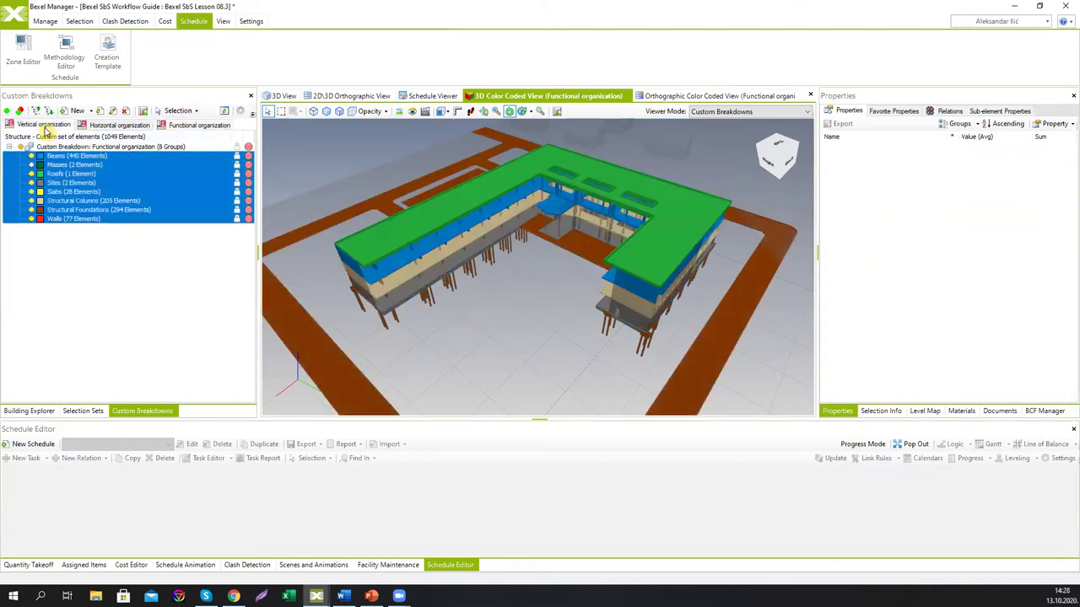
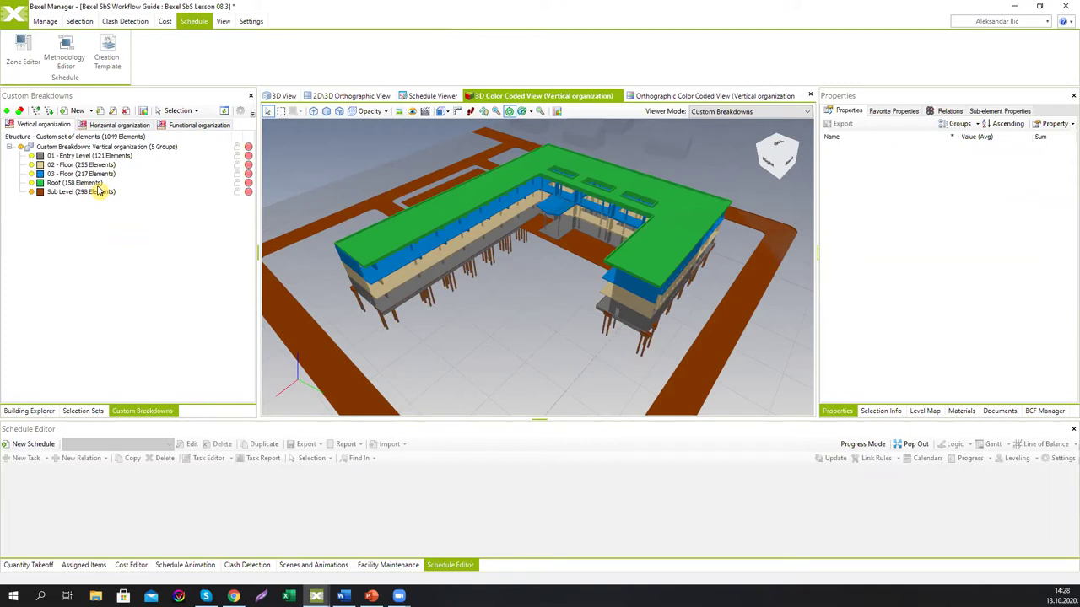
- Open the Zone Editor full-screen, close it, then reopen it
click(32, 63)
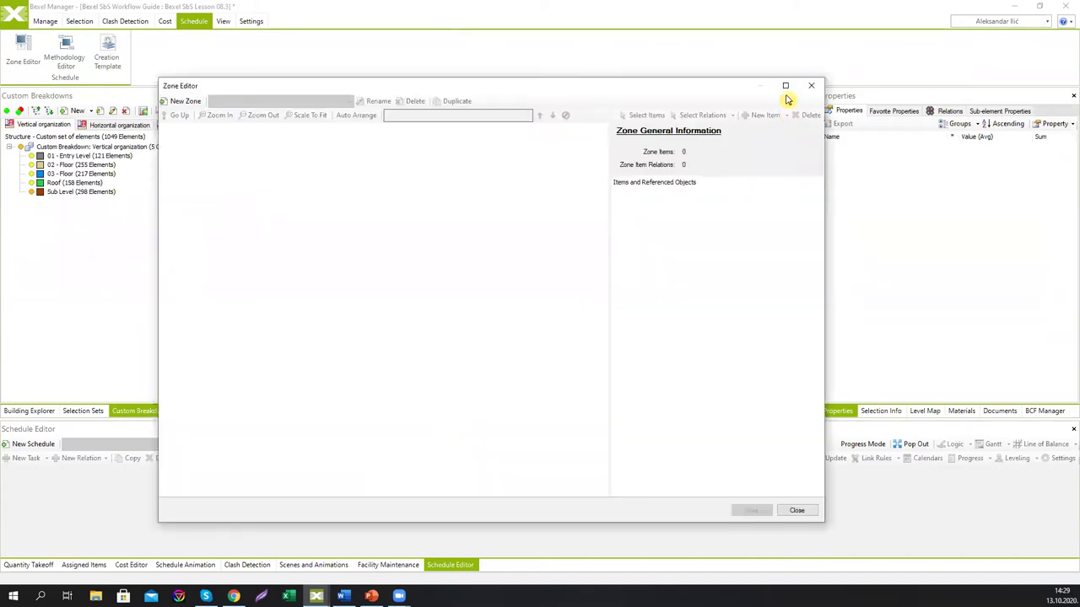
click(786, 87)
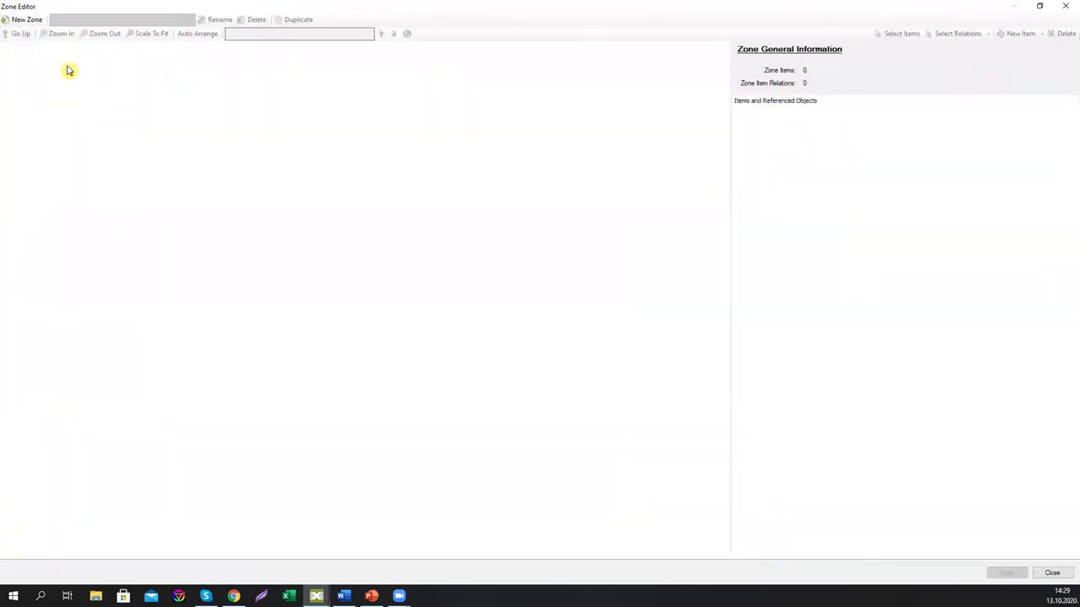
click(1064, 6)
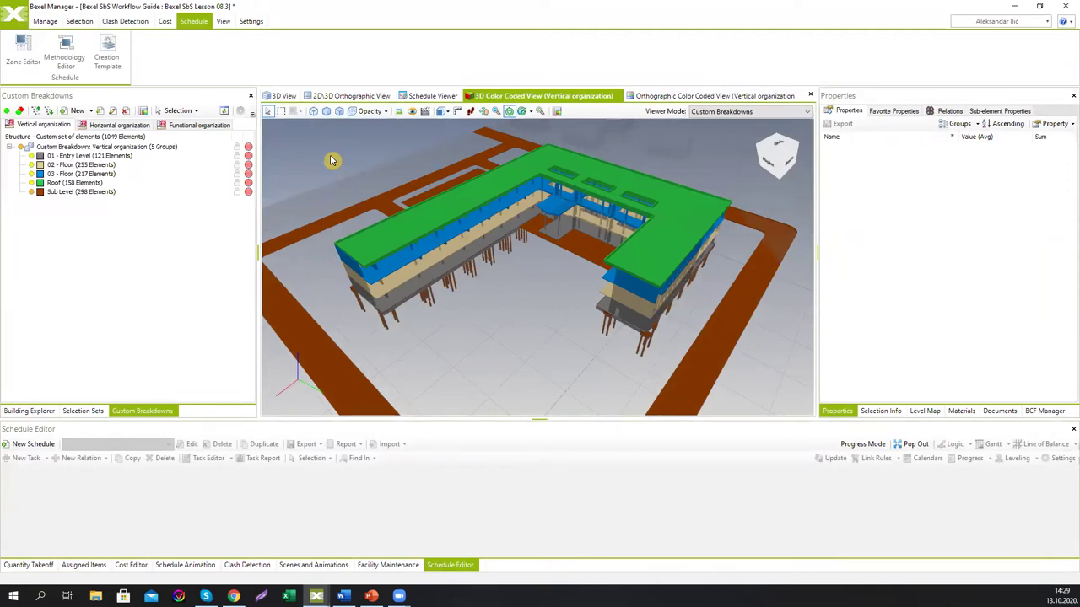
click(23, 49)
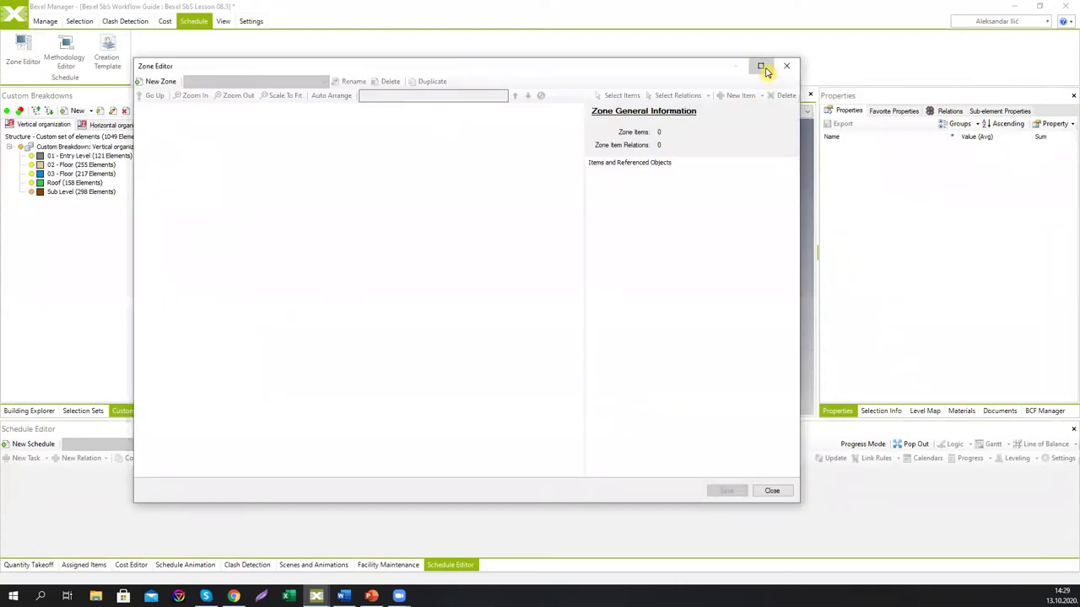
- Create a new zone named 'DEMO Levels' in the maximized Zone Editor
click(763, 65)
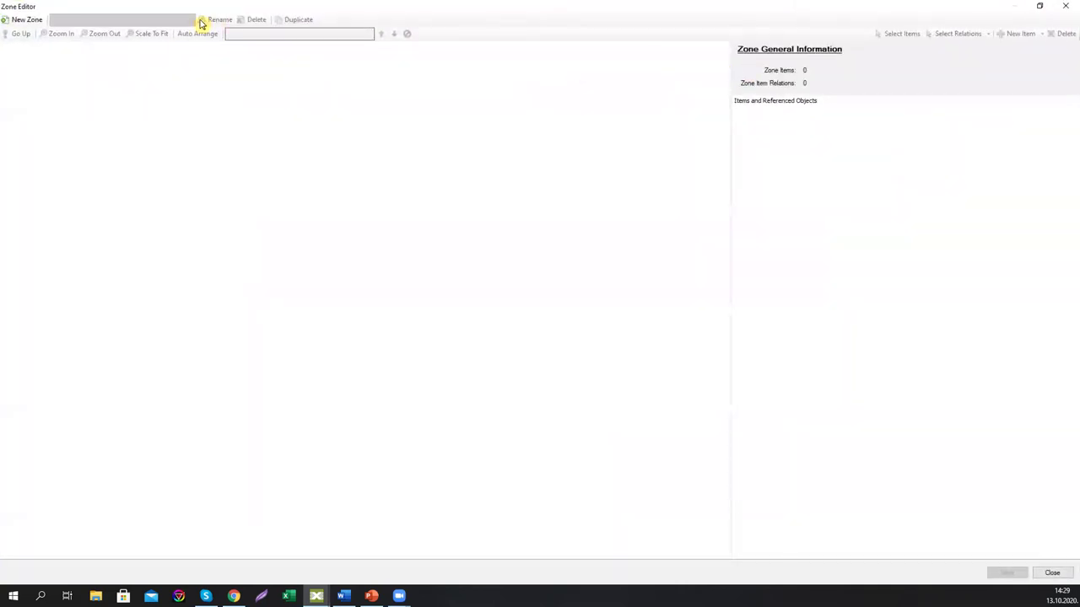
click(23, 21)
text(DEMO Levels)
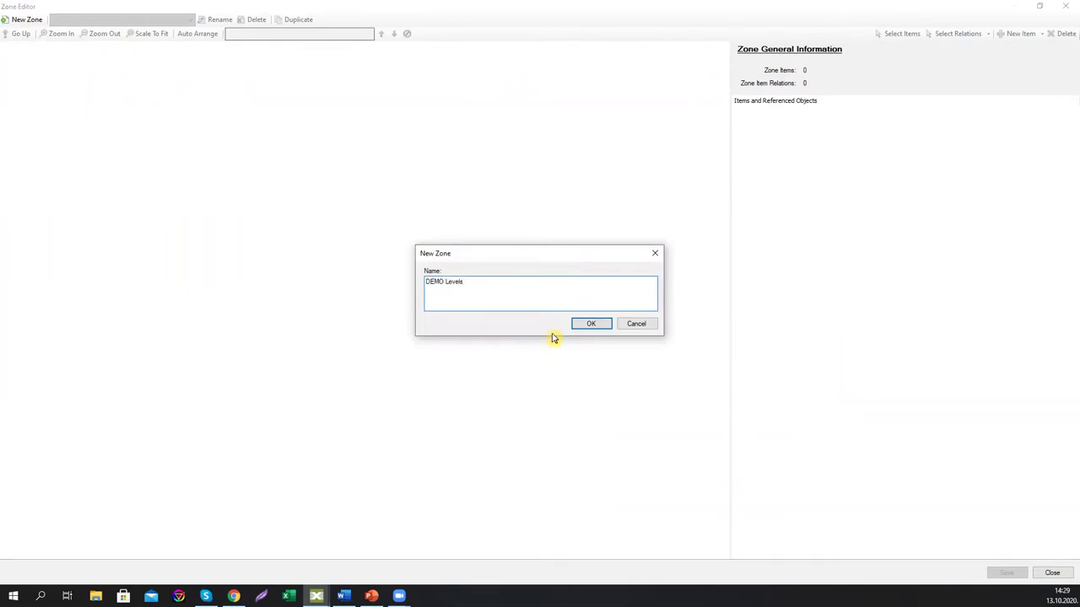
click(580, 326)
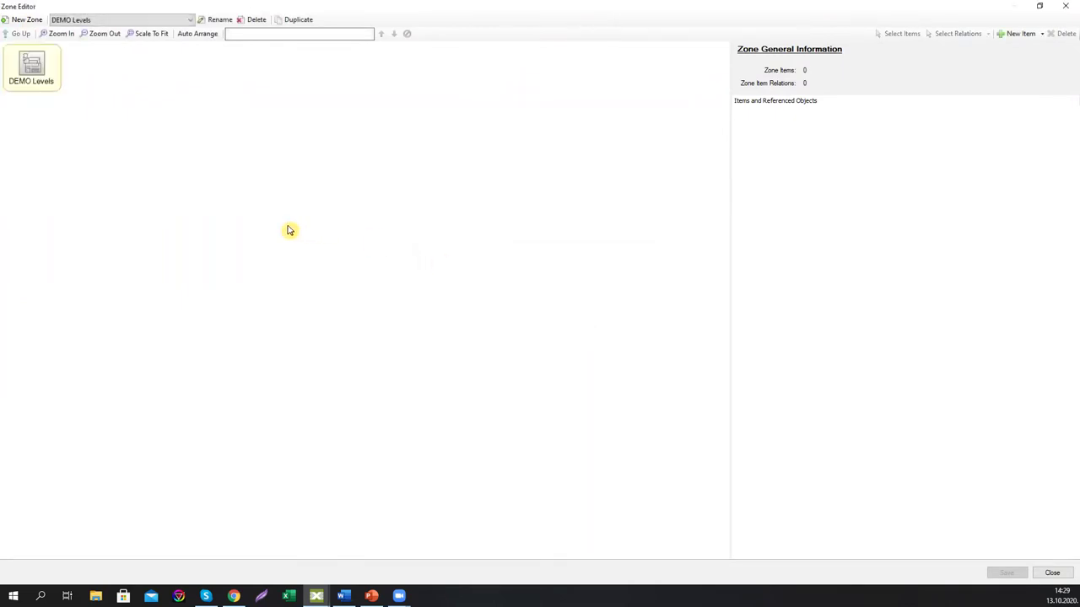
- Add Building Storeys items for Sub Level, 01 - Entry Level, 02 - Floor, 03 - Floor and Roof
right_click(247, 129)
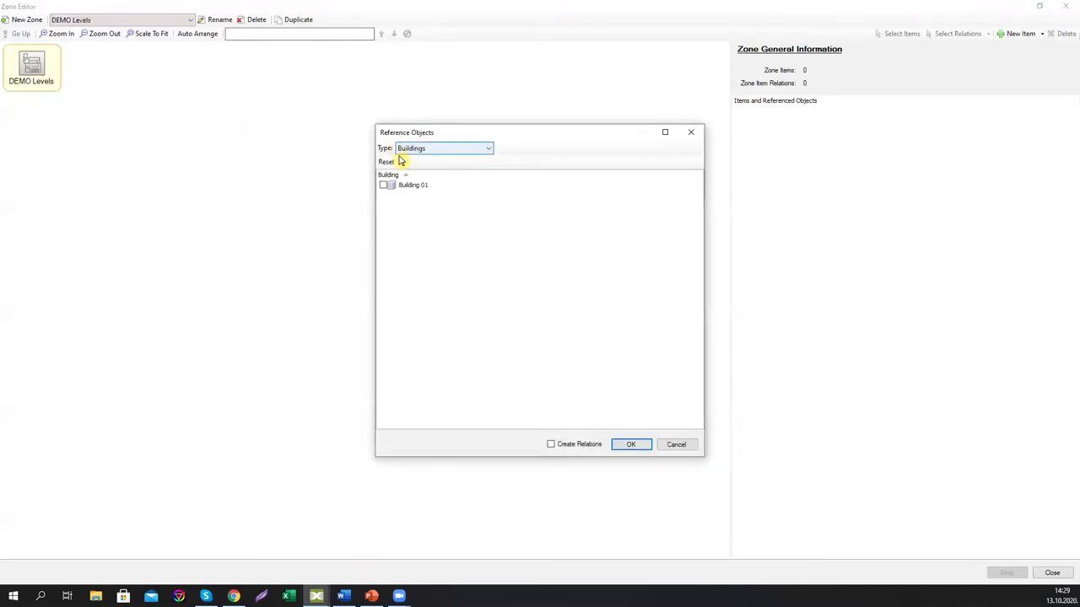
click(430, 150)
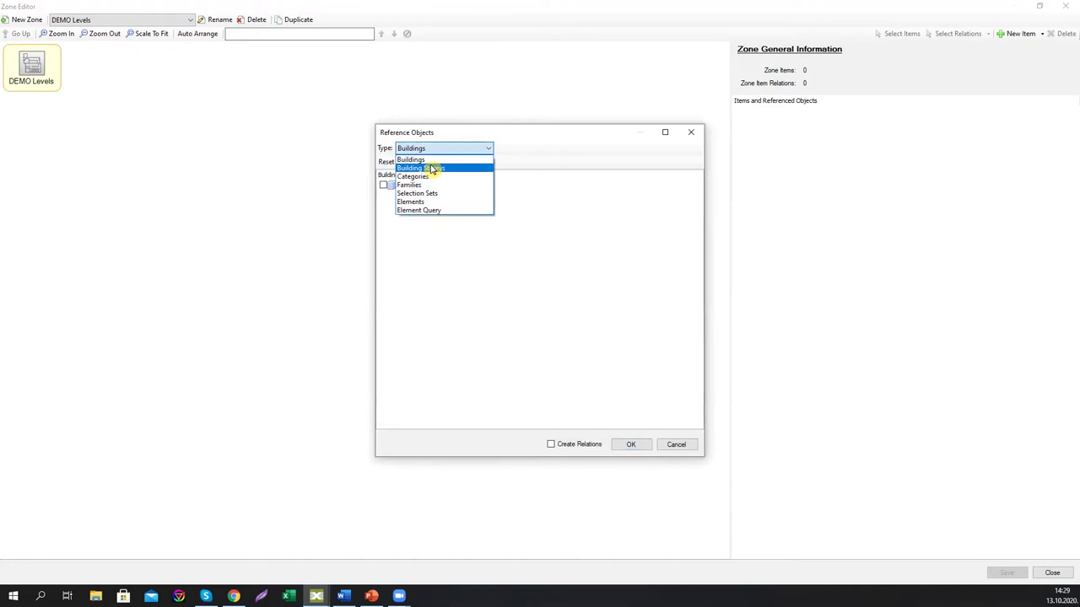
click(432, 168)
click(381, 185)
click(403, 195)
click(402, 203)
click(402, 212)
click(403, 221)
click(403, 230)
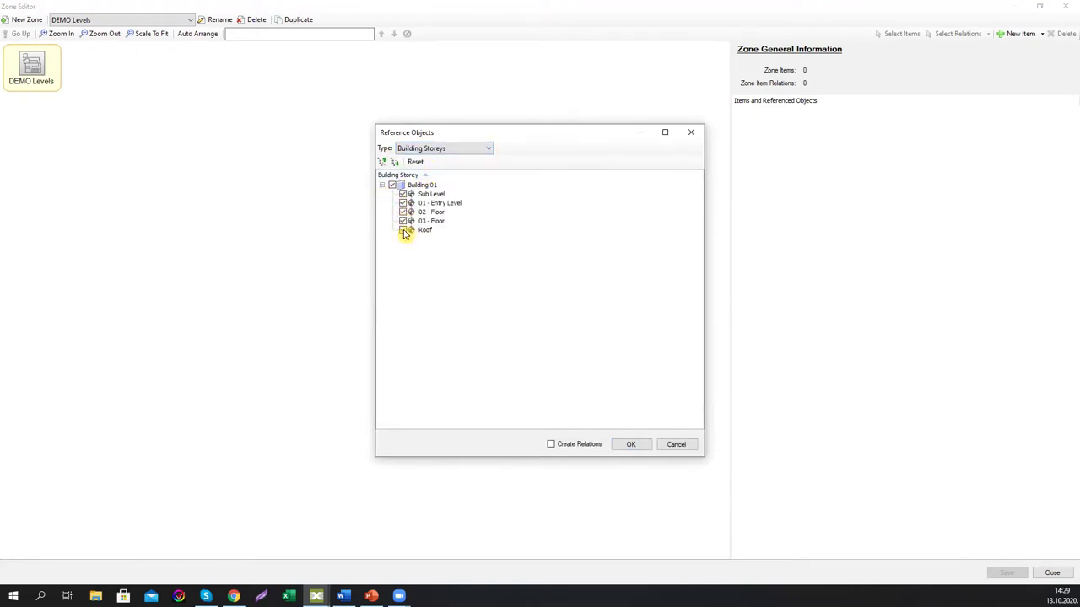
click(631, 445)
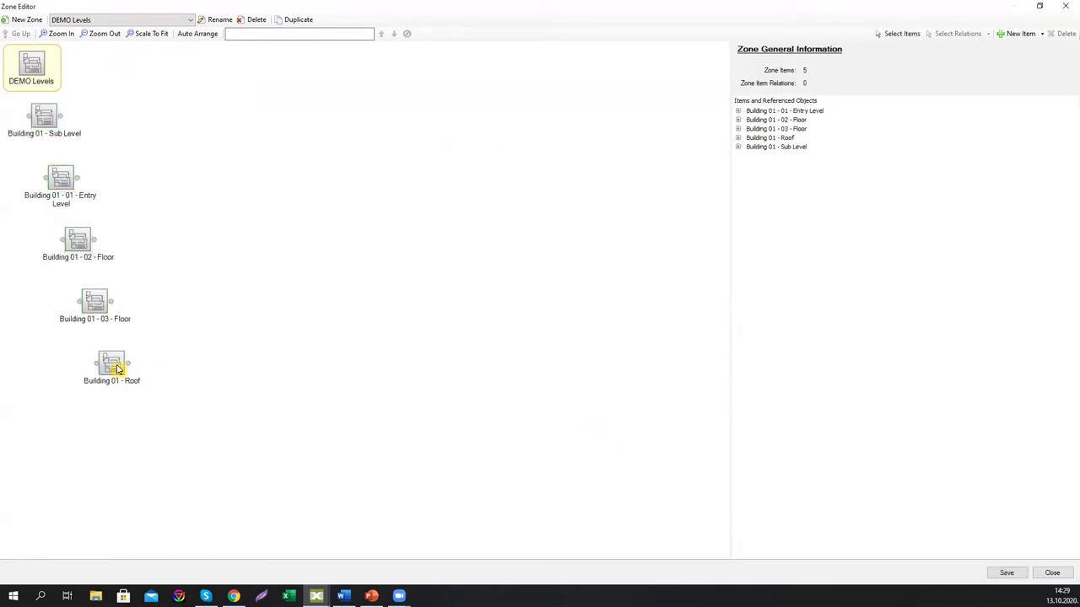
- Line the five storey items up in one row and link Sub Level to 01 - Entry Level
drag(112, 364, 413, 255)
drag(96, 306, 304, 247)
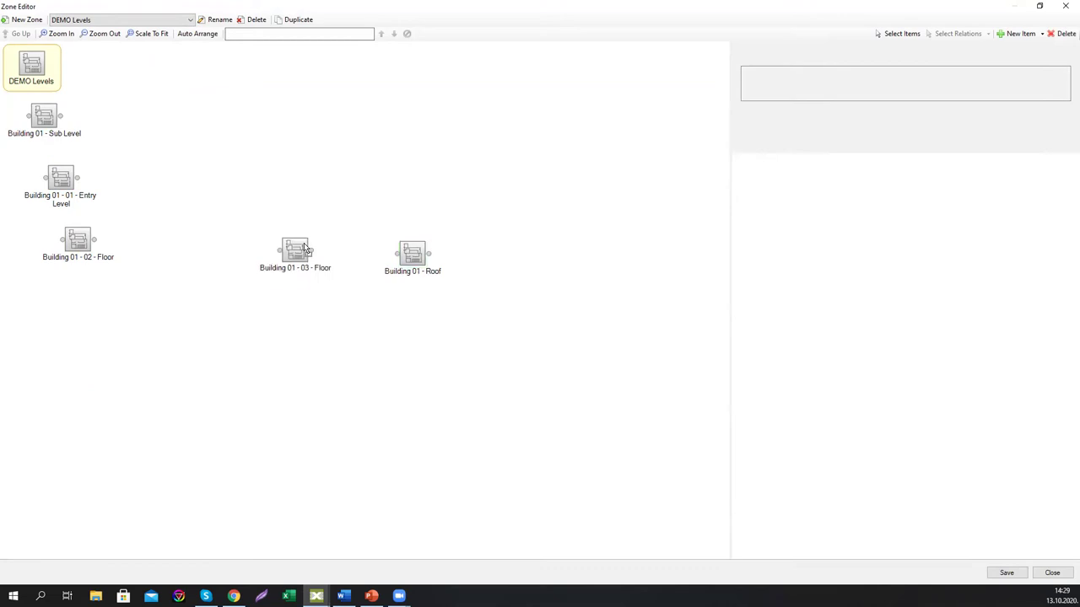
drag(414, 256, 469, 175)
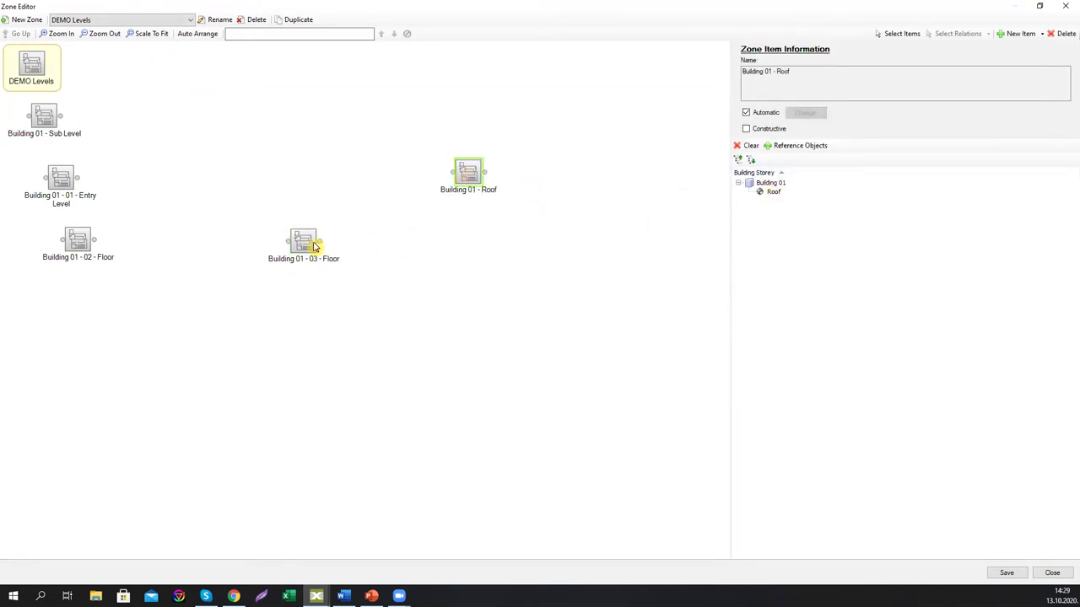
drag(309, 245, 354, 187)
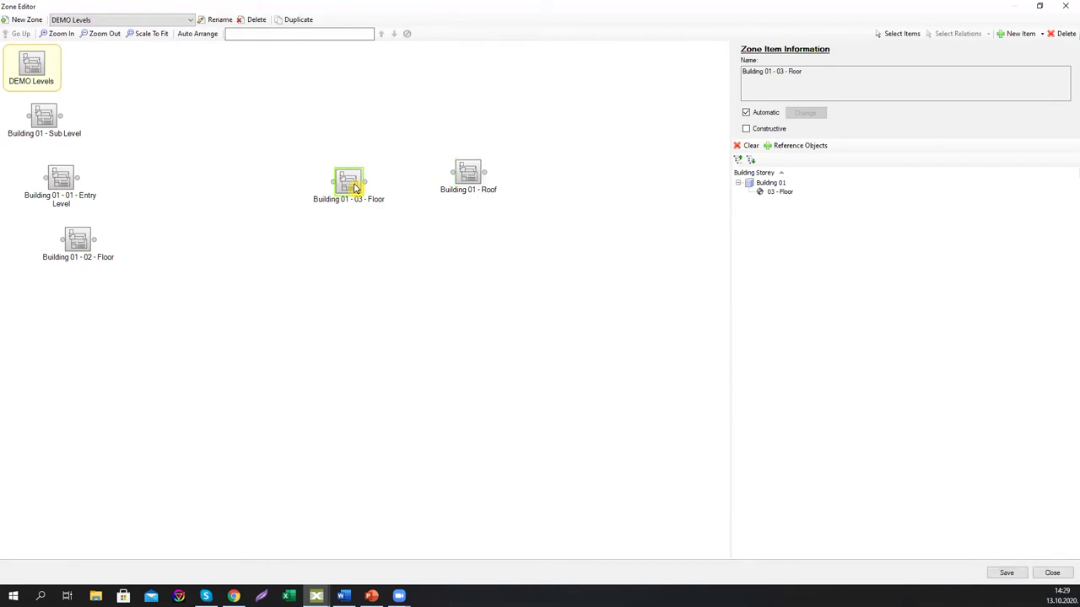
drag(78, 242, 256, 135)
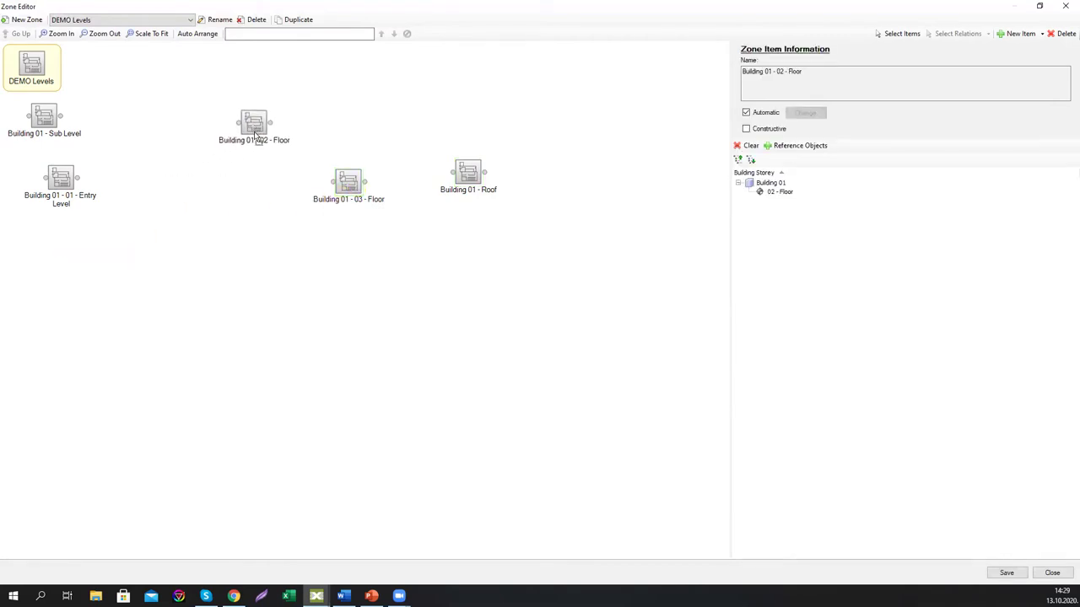
drag(65, 181, 148, 119)
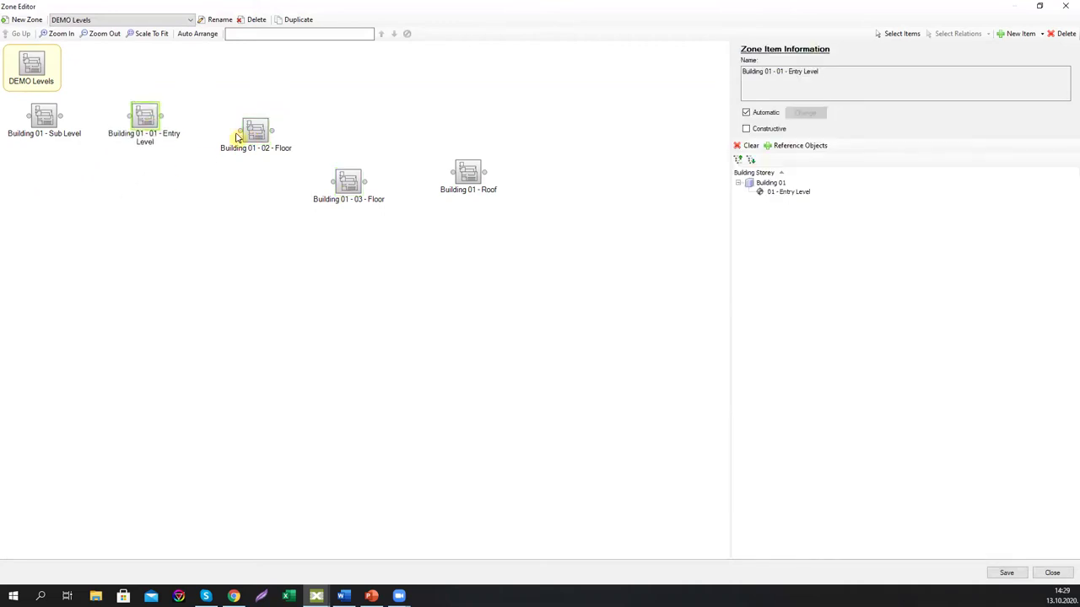
drag(255, 129, 258, 116)
drag(348, 181, 366, 119)
drag(466, 173, 486, 126)
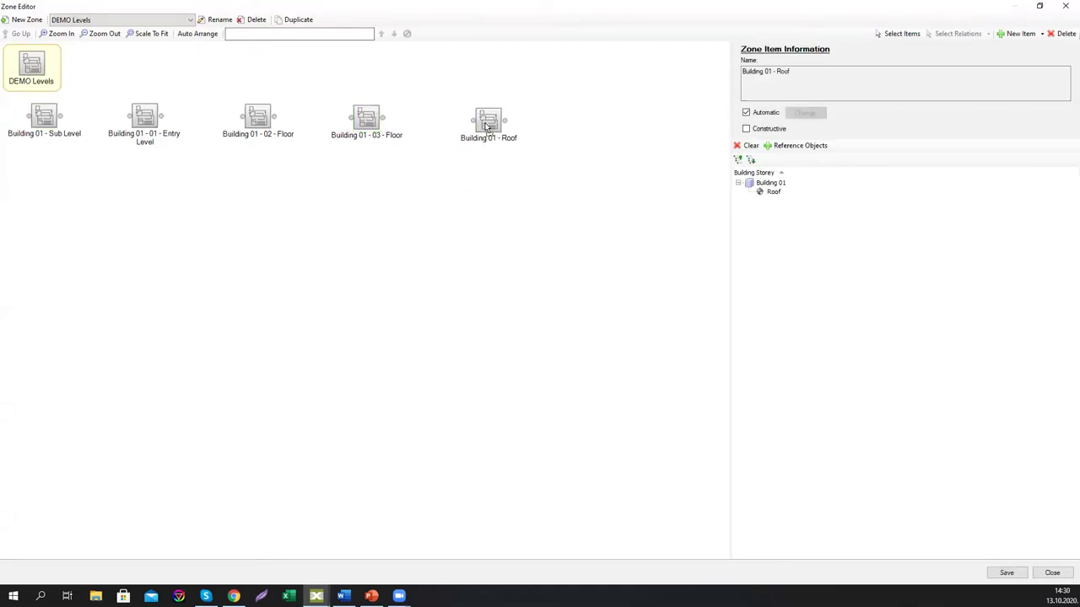
mouse_move(146, 118)
mouse_down()
mouse_move(160, 121)
mouse_move(151, 125)
mouse_up()
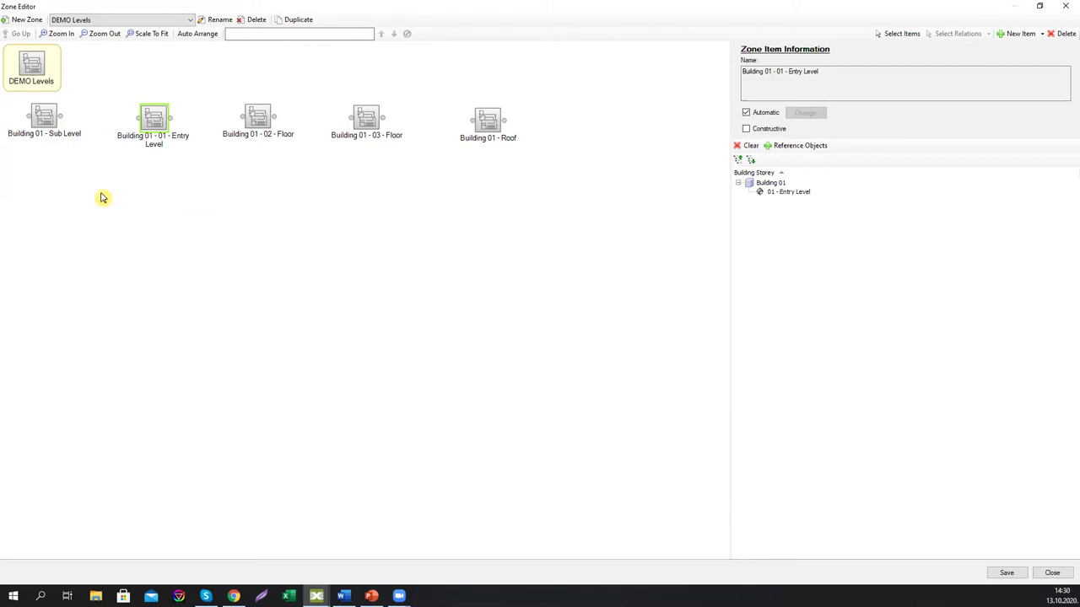
drag(60, 117, 474, 119)
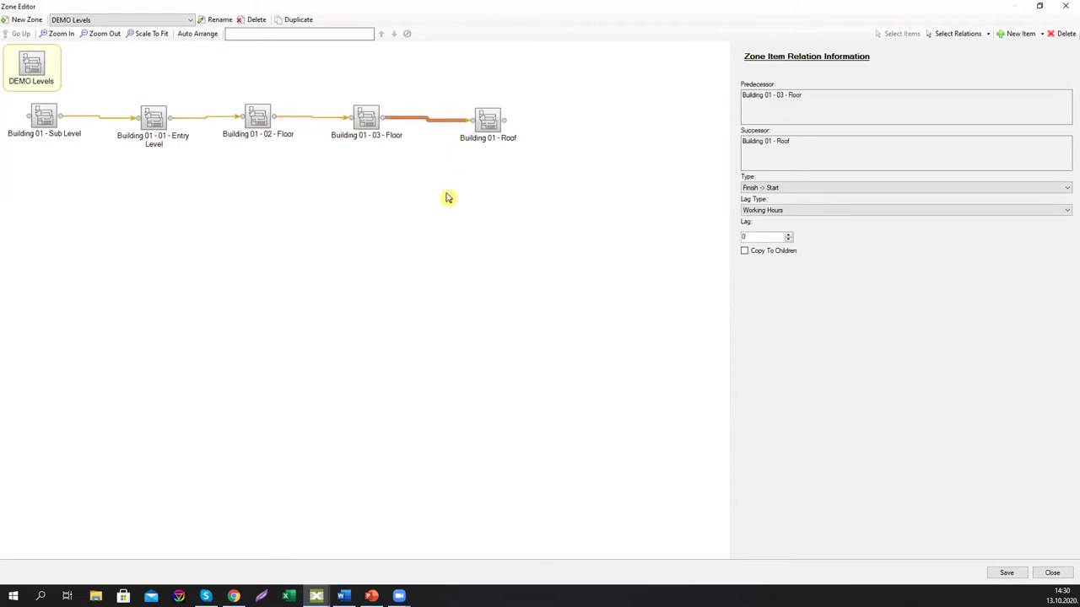
- Link 03 - Floor to Roof and inspect the Sub Level item's details
click(447, 197)
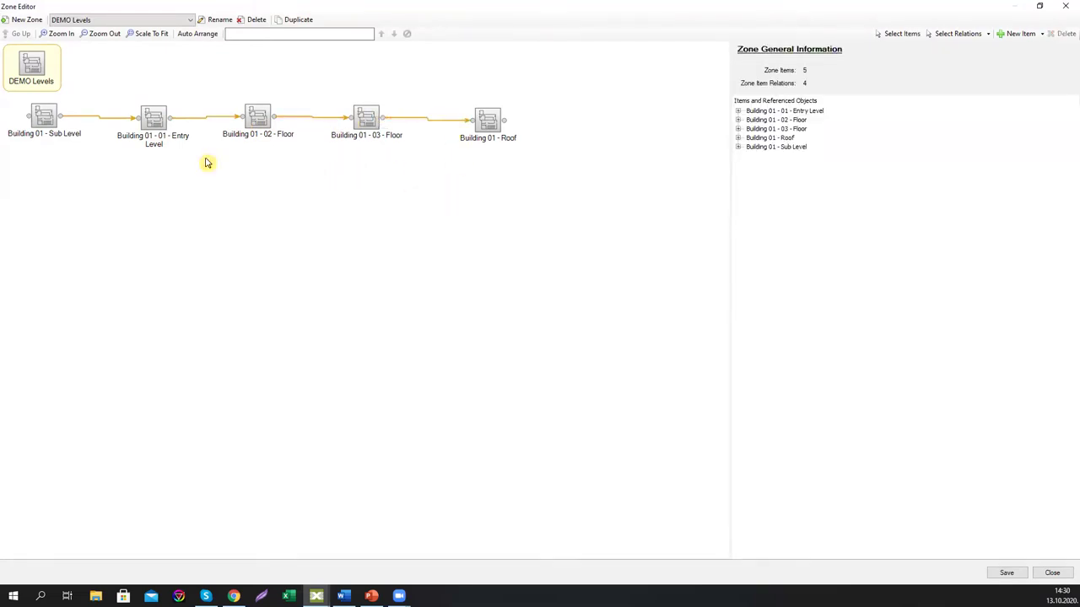
click(45, 124)
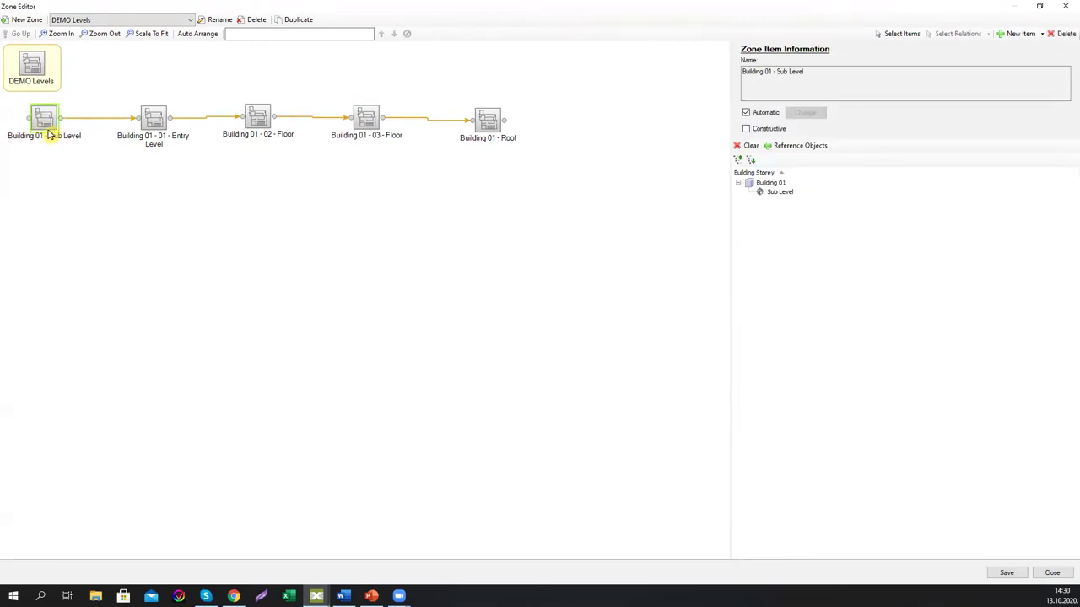
double_click(48, 132)
click(42, 76)
- Review the Sub Level→Entry Level relation and the 02 - Floor item, then save the zone
click(160, 124)
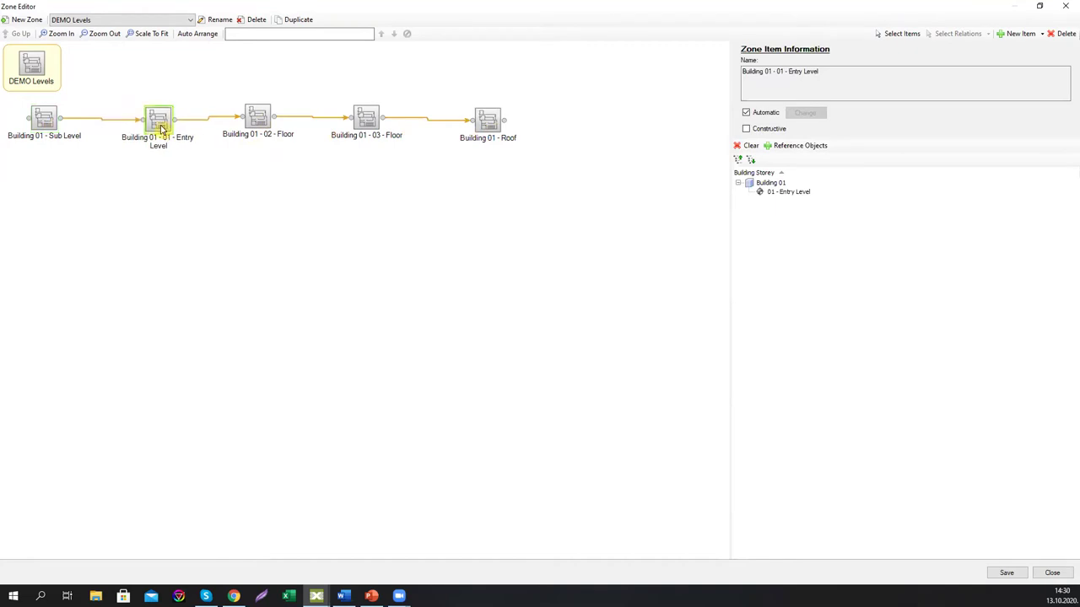
click(119, 119)
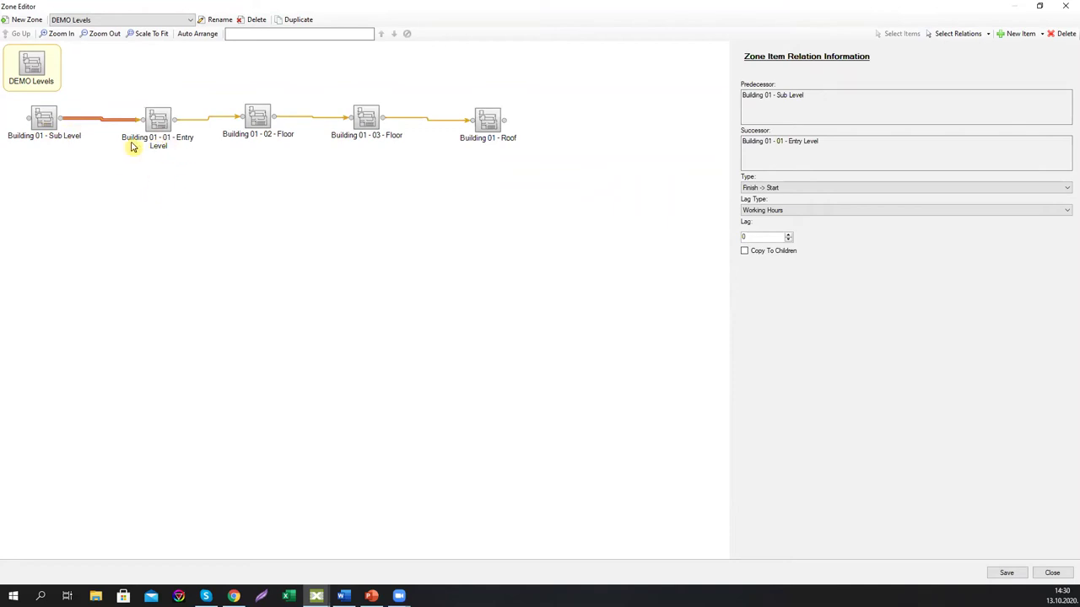
click(261, 125)
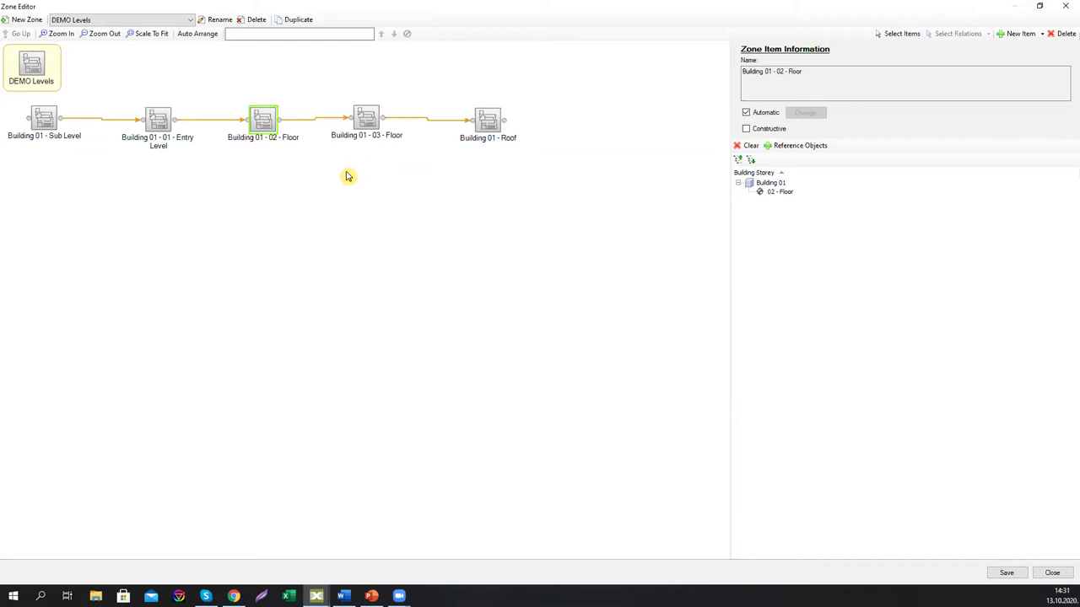
click(1007, 575)
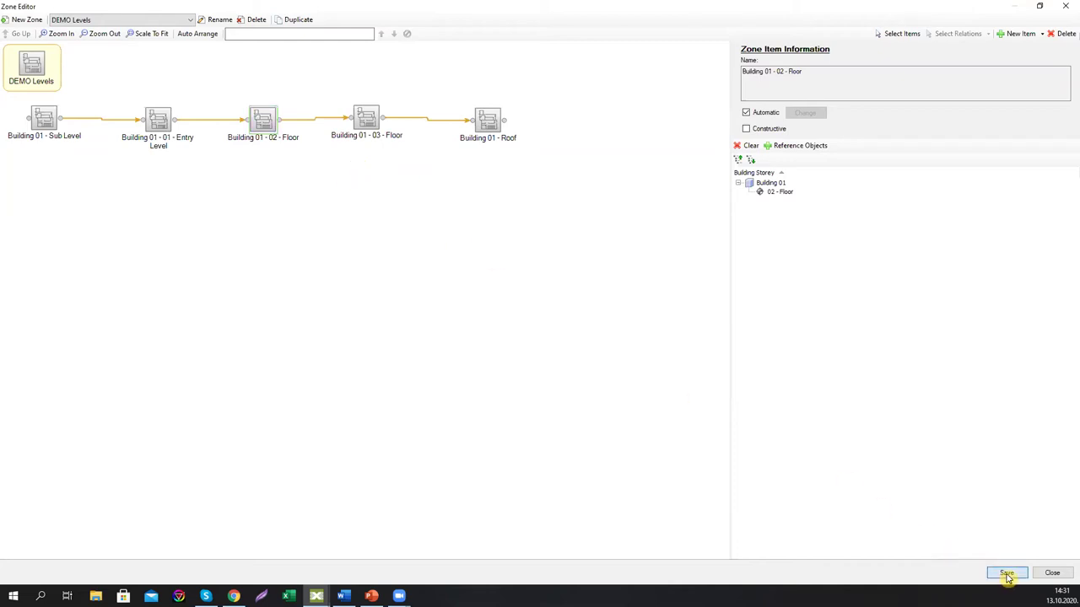
- Close the Zone Editor, colour the model by horizontal construction phases, and reopen the editor
click(1051, 574)
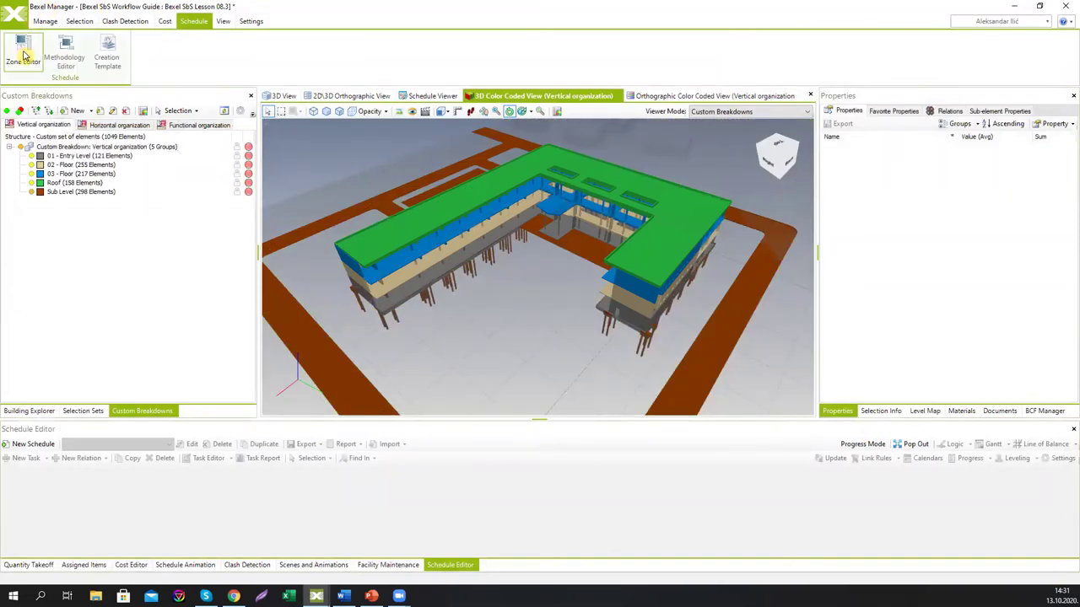
click(108, 127)
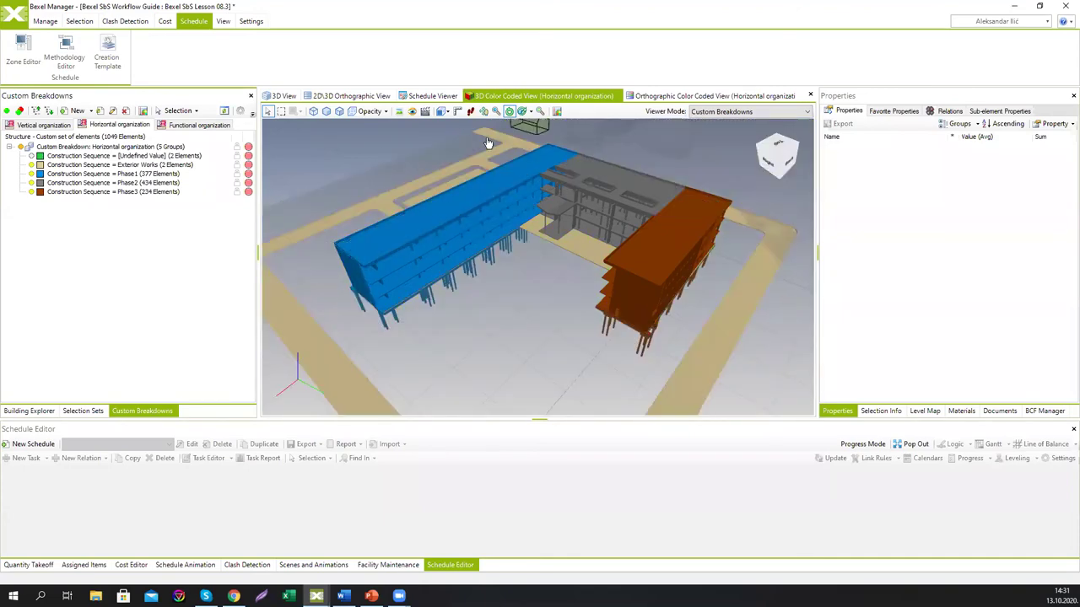
scroll(401, 204, up, 2)
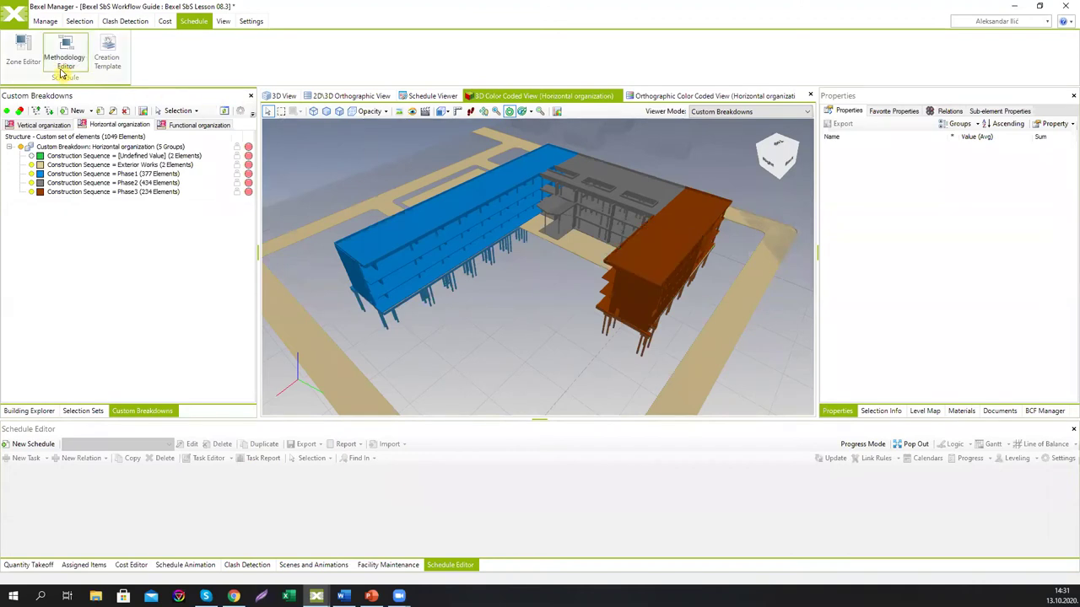
click(31, 56)
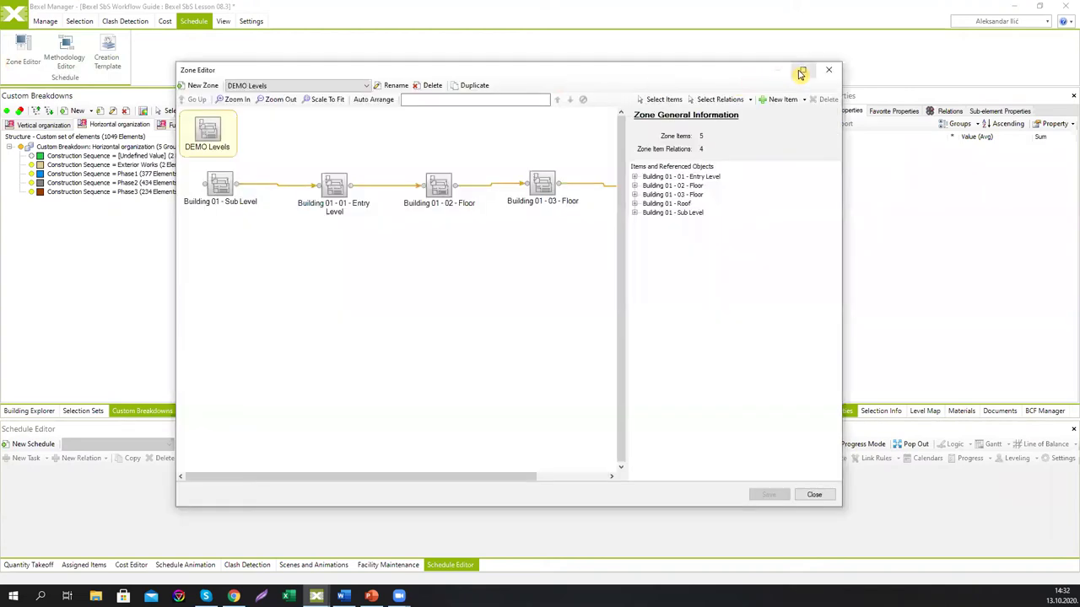
- Create a new zone named 'DEMO Phases' in the maximized Zone Editor
click(801, 71)
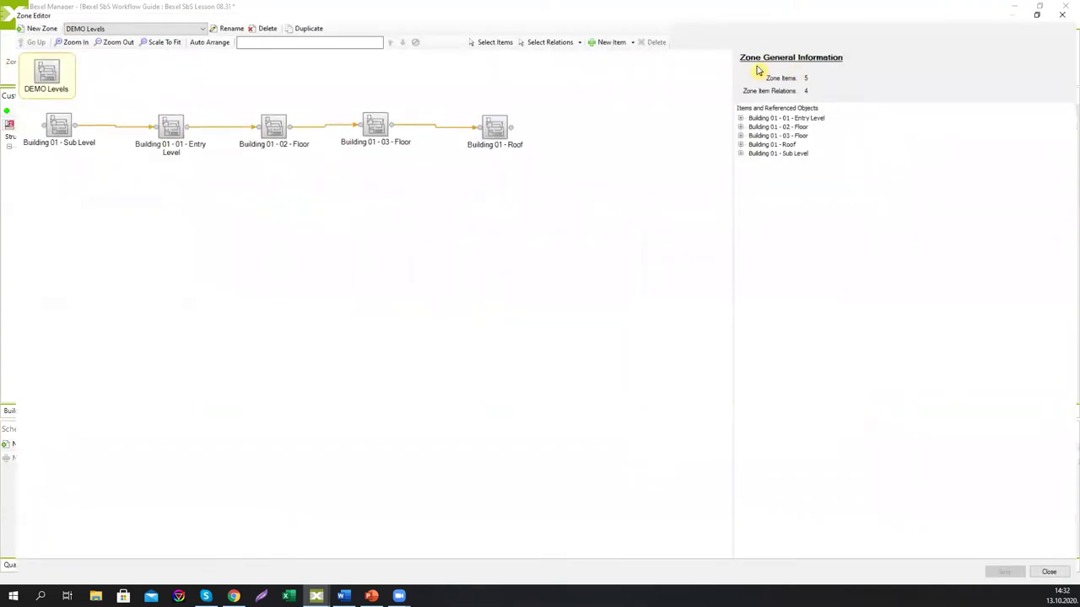
click(24, 19)
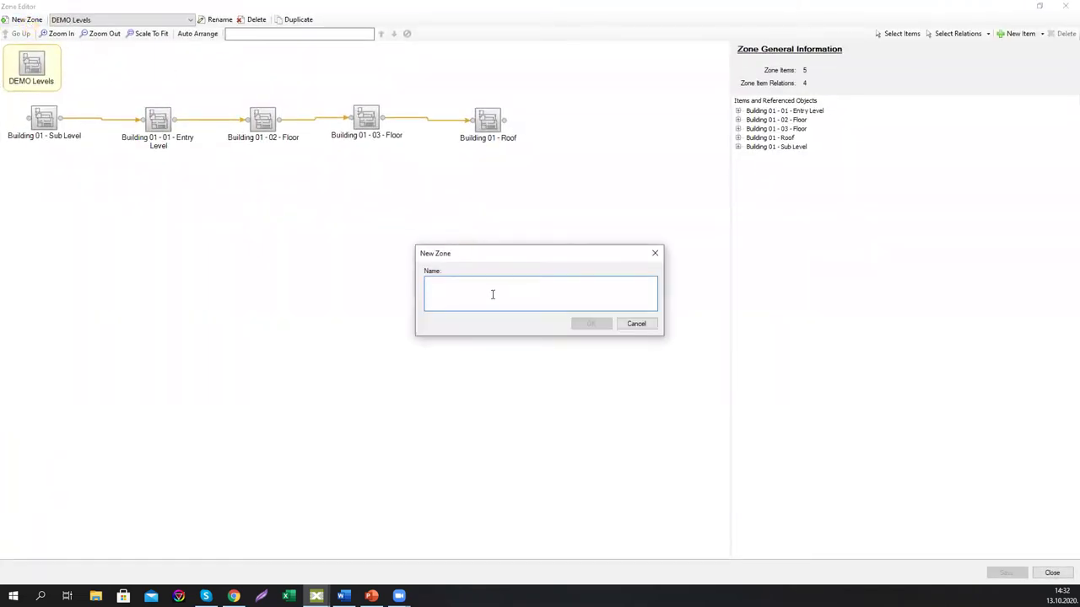
text(DEMO Phases)
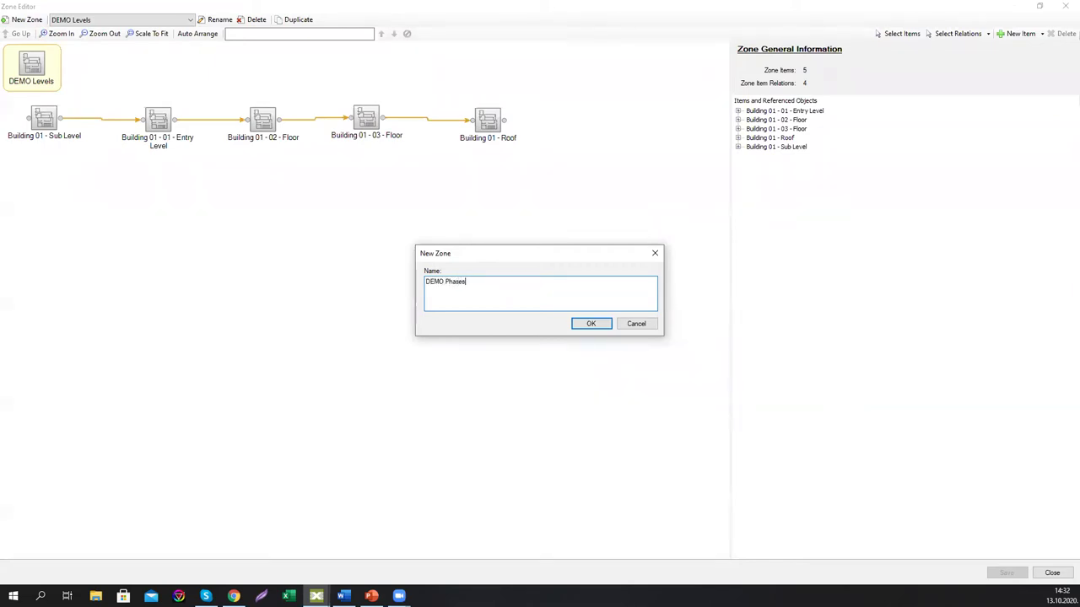
click(592, 326)
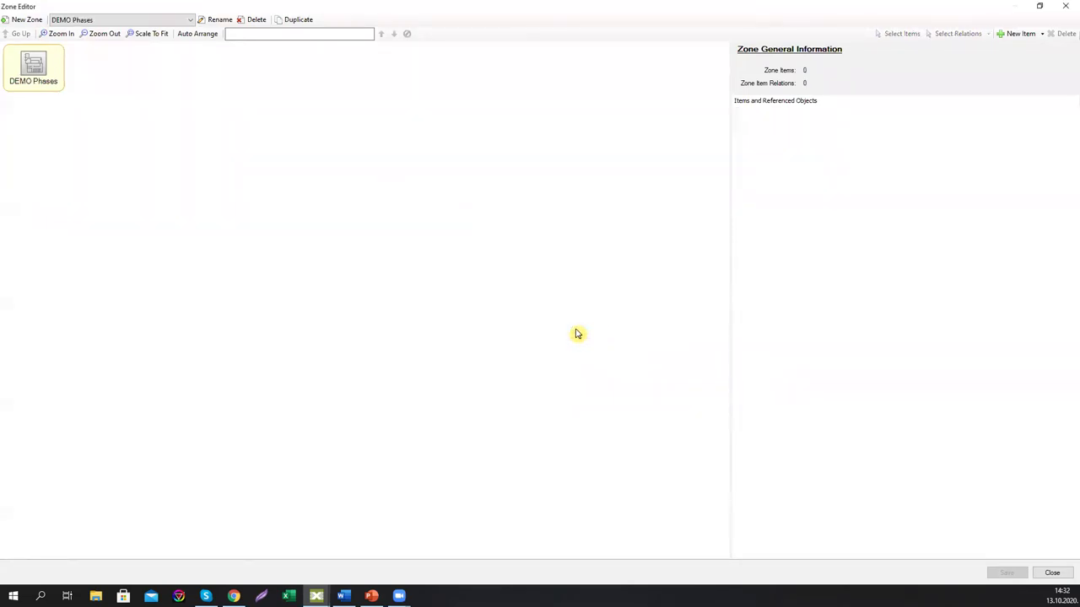
- Add linked items from the Exterior areas and Phase 1–3 selection sets, with relations created
right_click(175, 147)
mouse_move(223, 149)
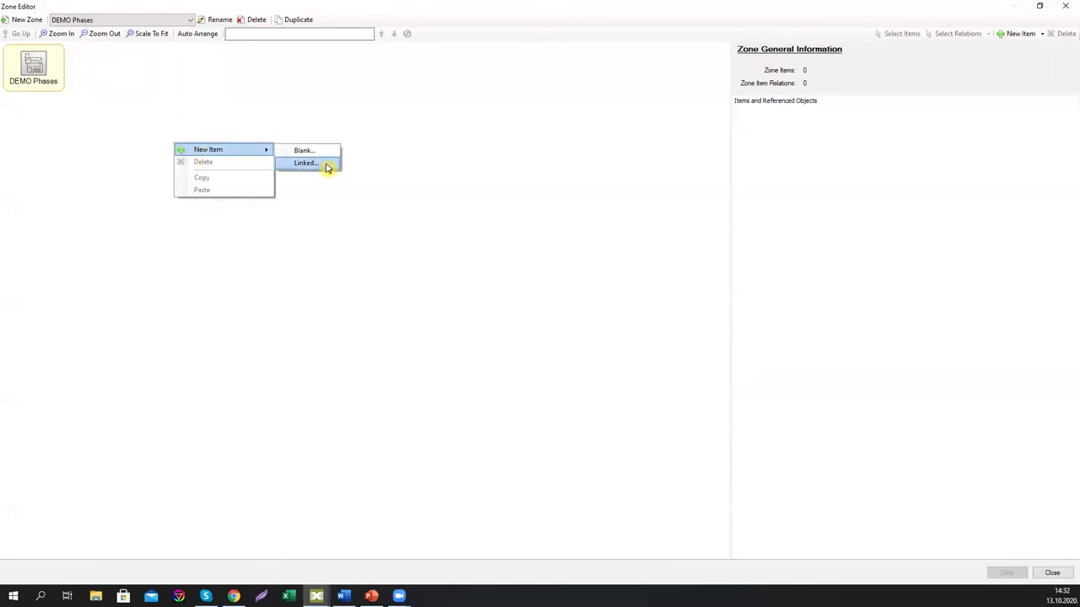
click(325, 162)
click(441, 150)
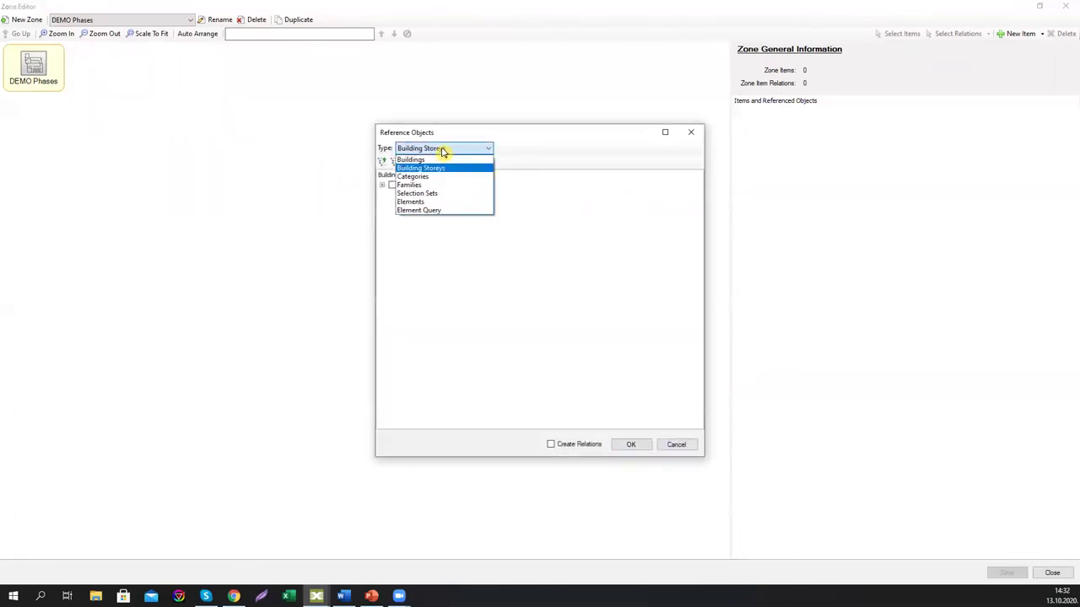
click(430, 195)
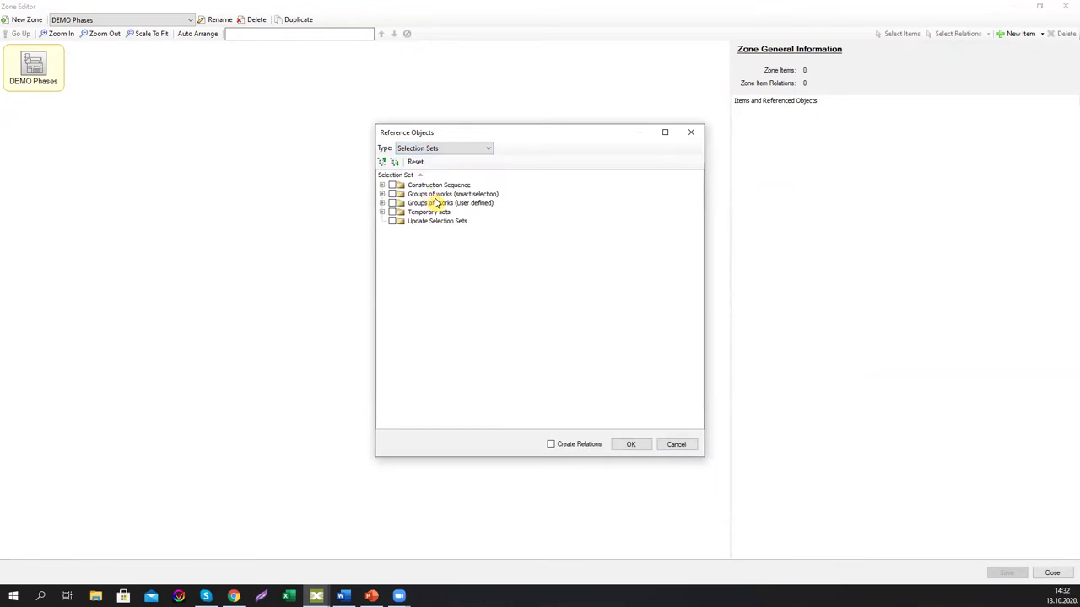
click(382, 186)
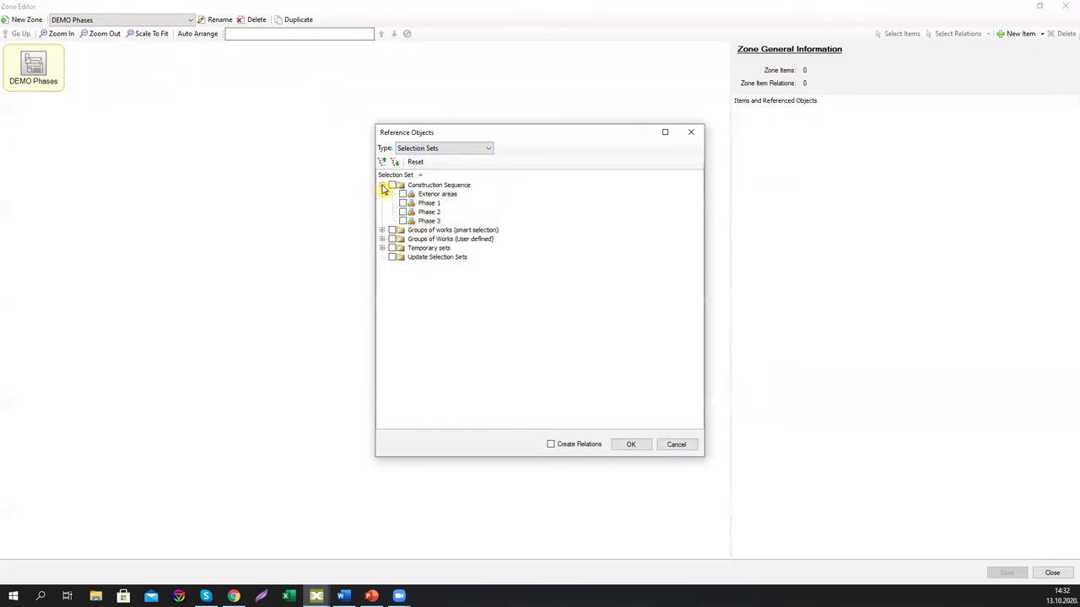
click(402, 194)
click(402, 203)
click(403, 211)
click(402, 221)
click(551, 445)
click(628, 447)
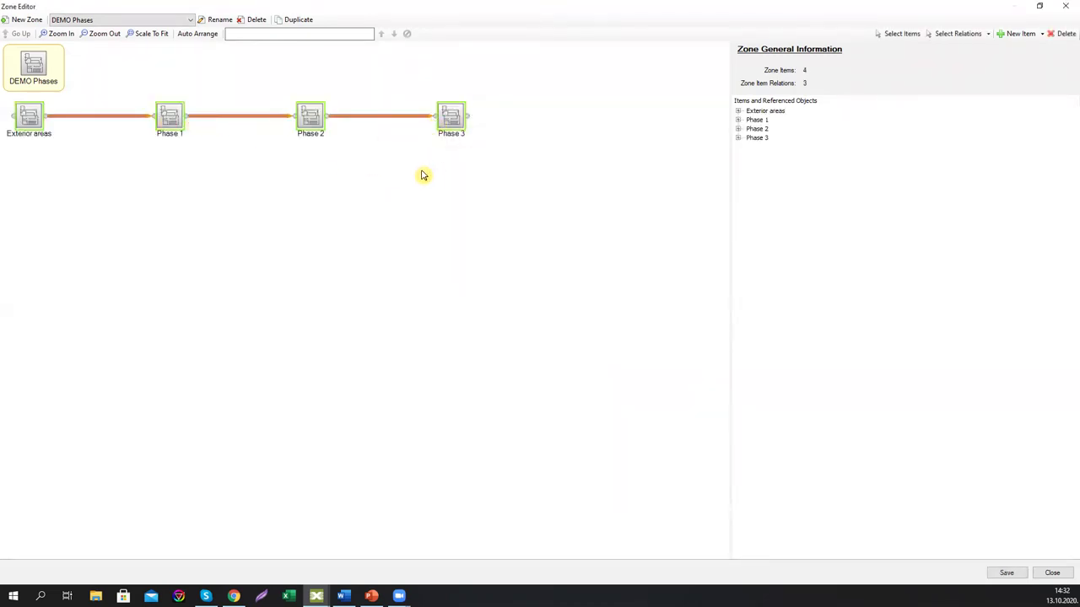
- Delete the relation linking Exterior areas to Phase 1
click(371, 191)
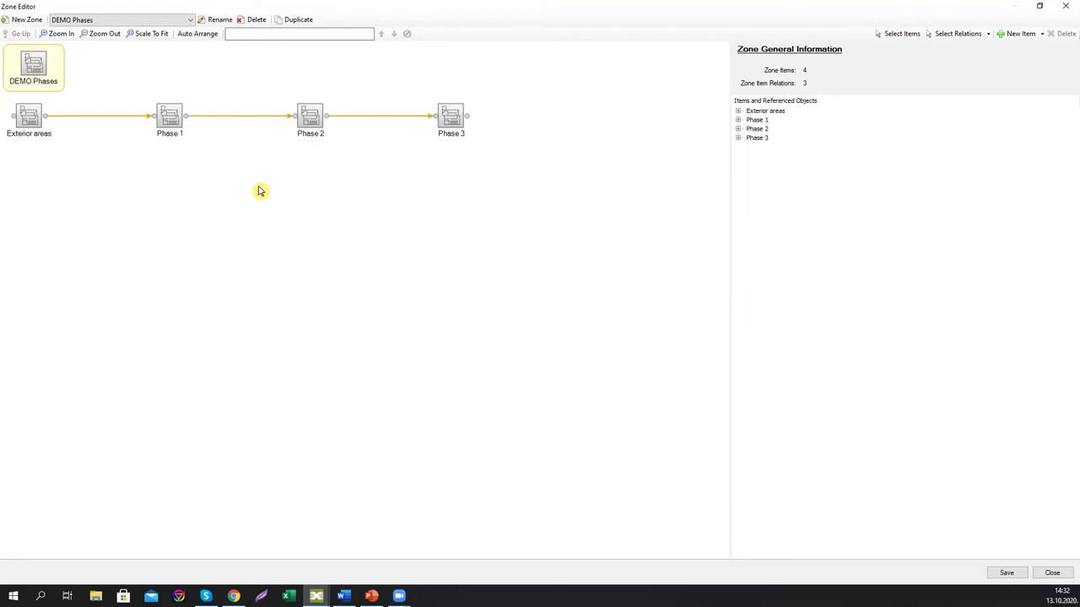
click(139, 119)
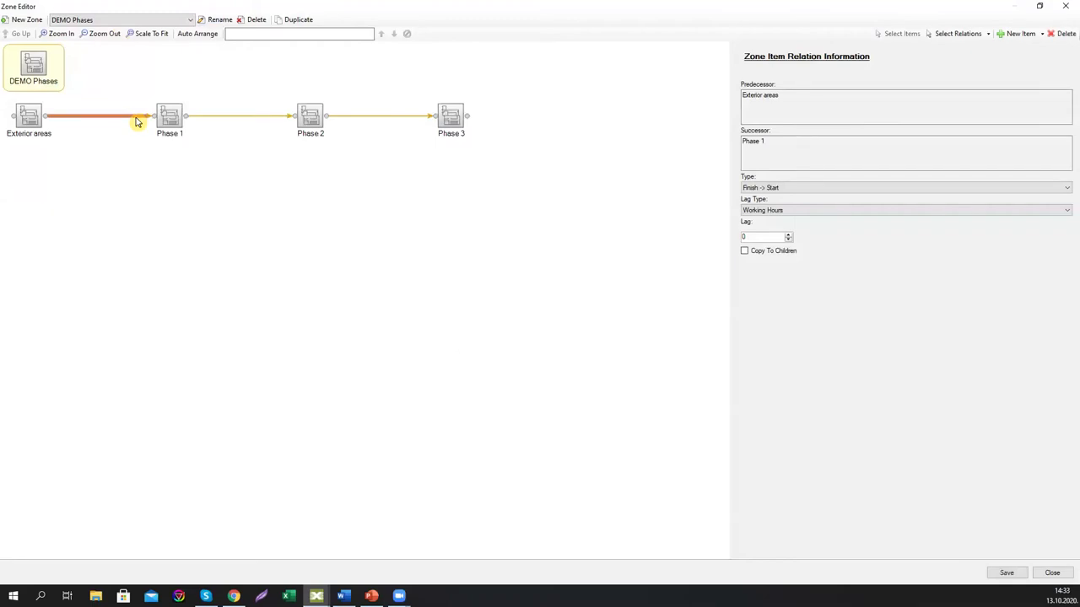
key(Delete)
click(540, 341)
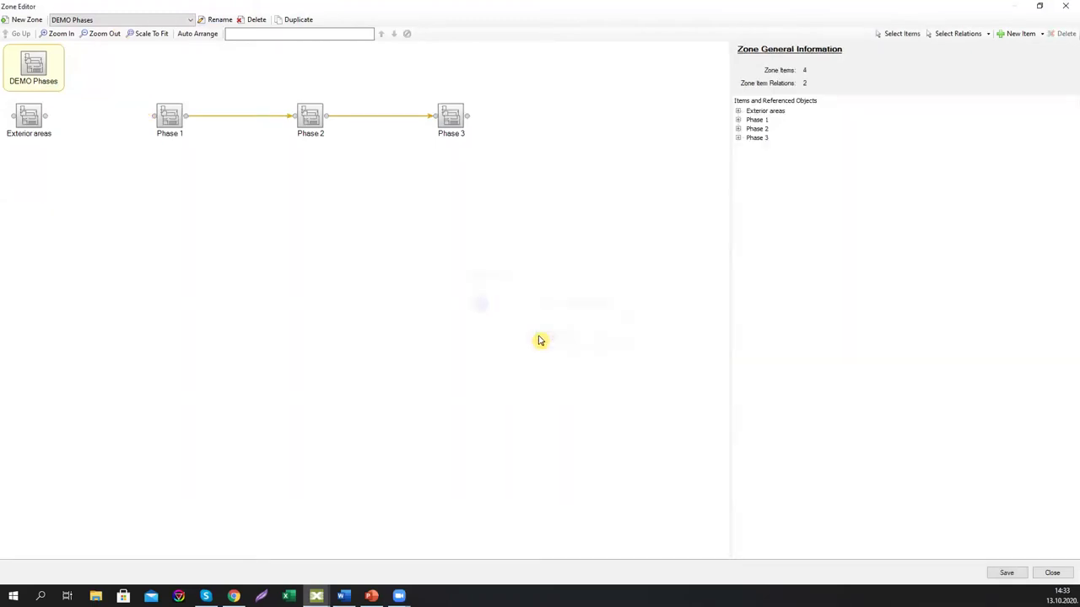
- Move Exterior areas after Phase 3, link Phase 3 to it, save and close the editor
drag(34, 122, 579, 127)
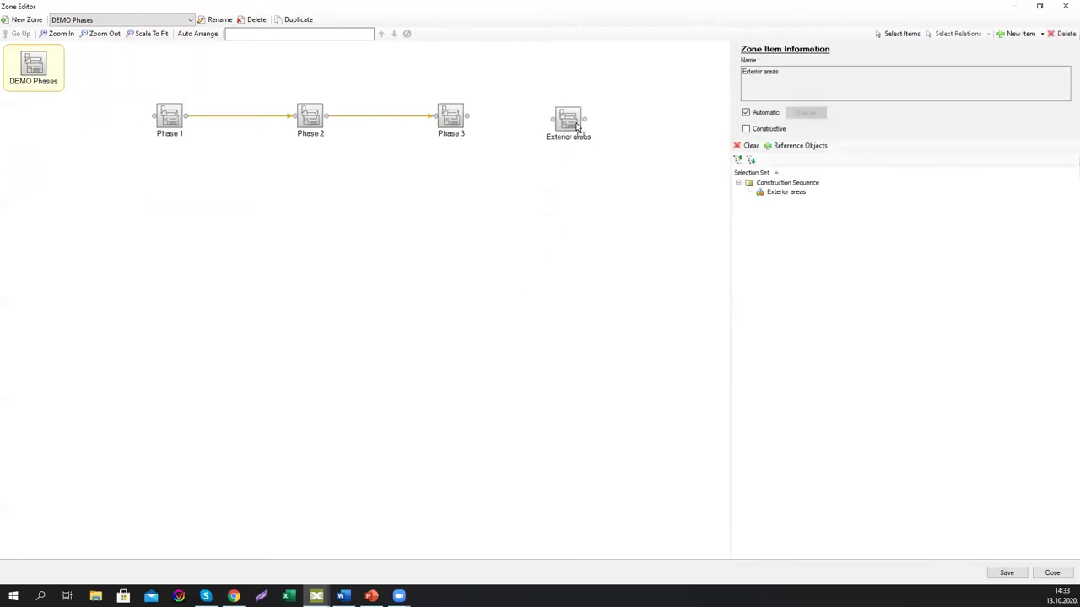
drag(470, 117, 576, 117)
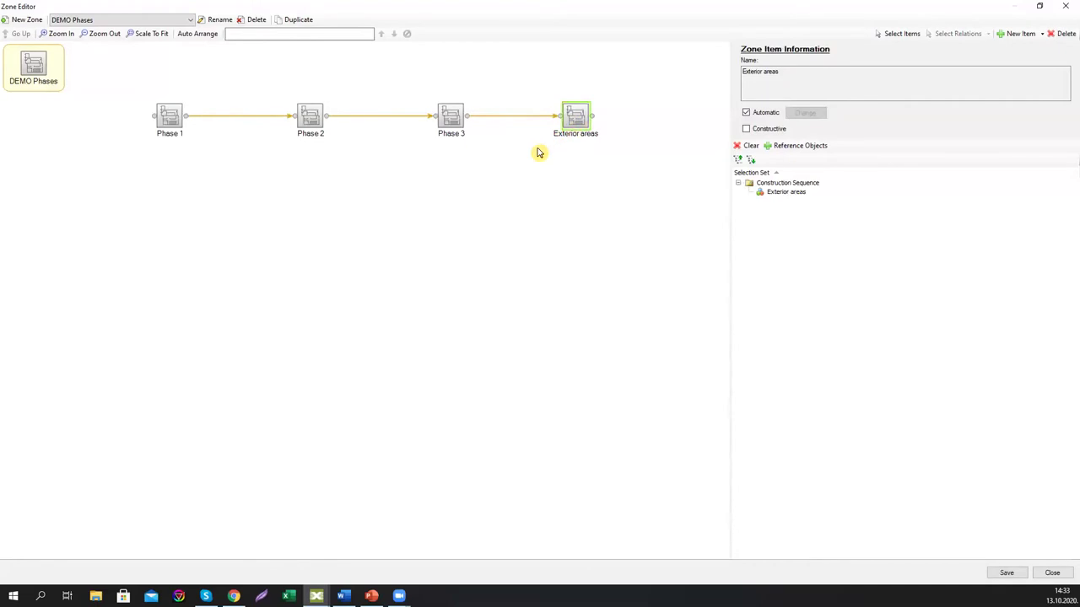
click(1012, 577)
click(1044, 576)
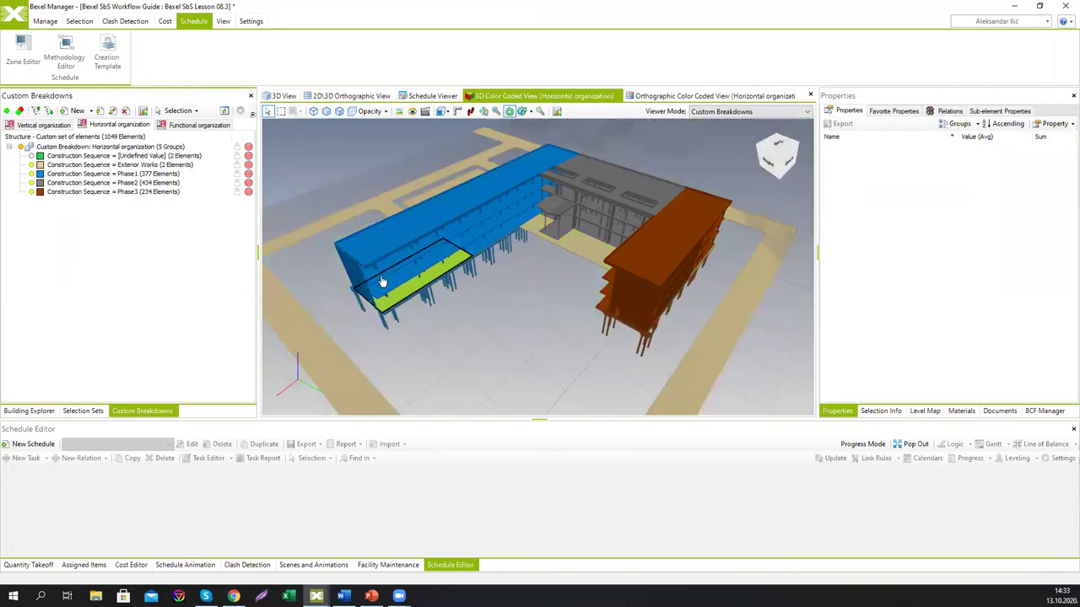
- Colour the model by the Functional organization breakdown
click(199, 124)
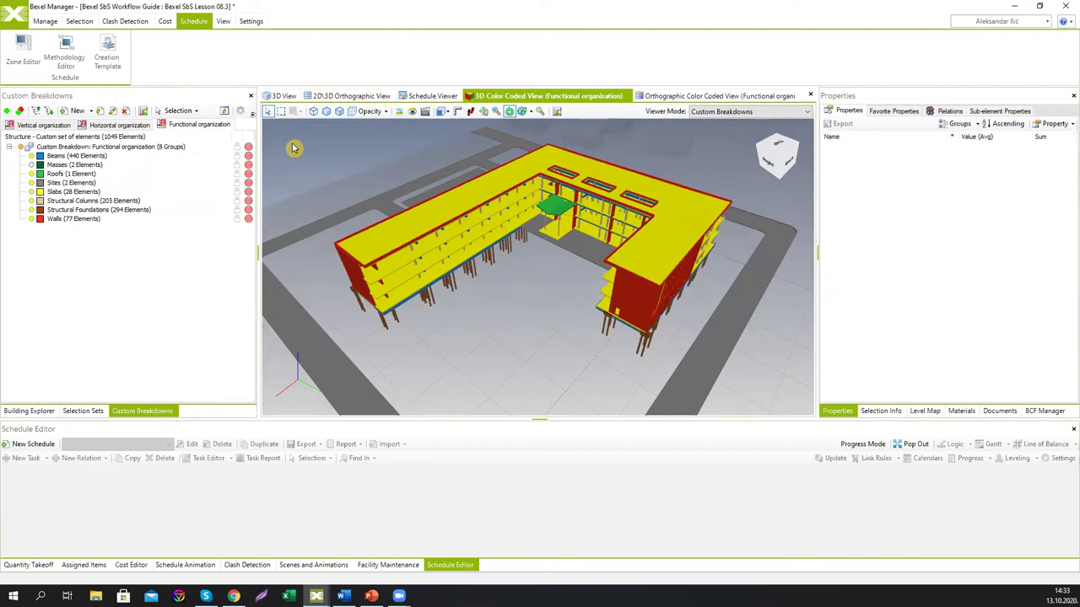
- Start a Bexel project import and open QTO Based Cost Classification.bxf from Desktop/Training session 07
click(16, 23)
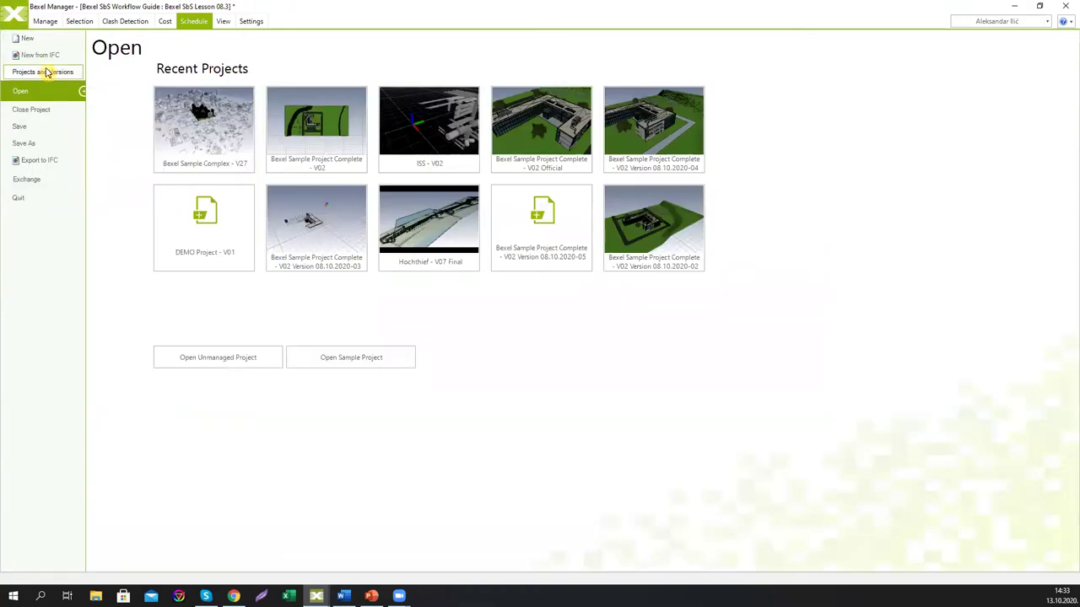
click(16, 19)
click(17, 19)
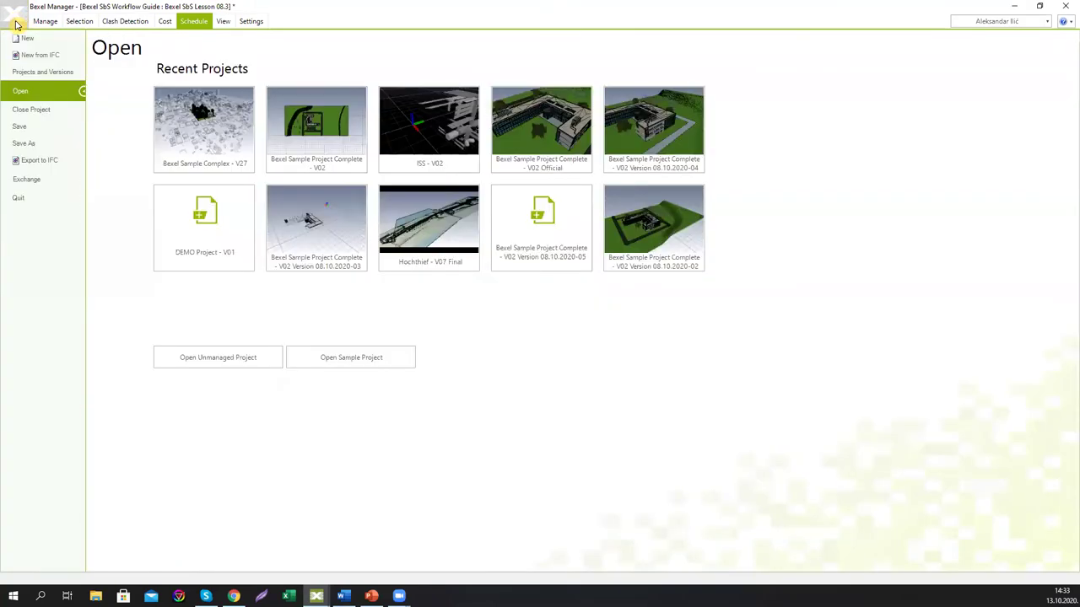
click(44, 182)
click(233, 197)
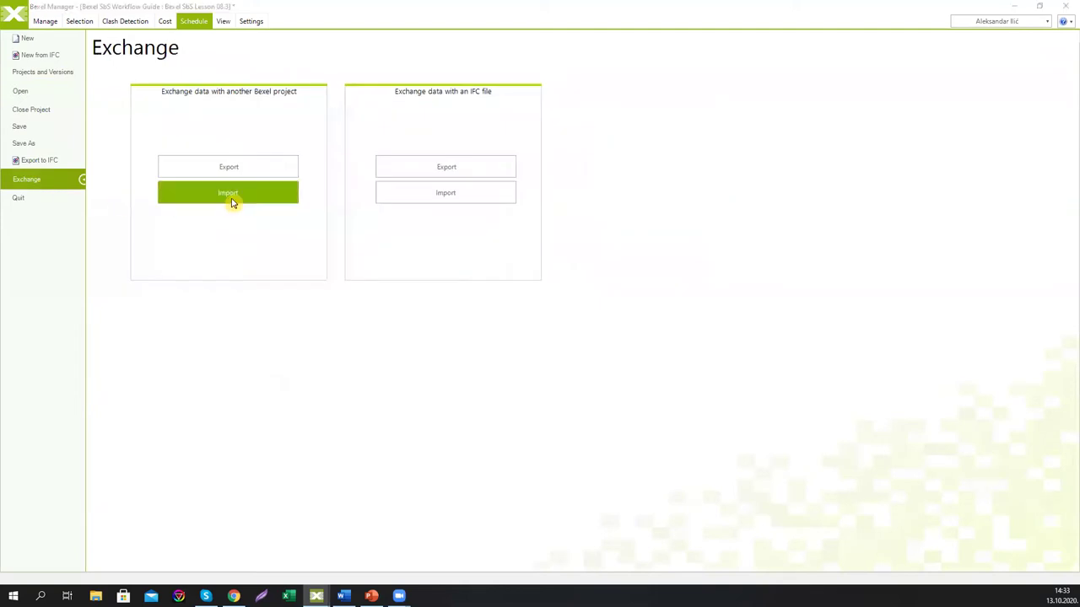
click(46, 97)
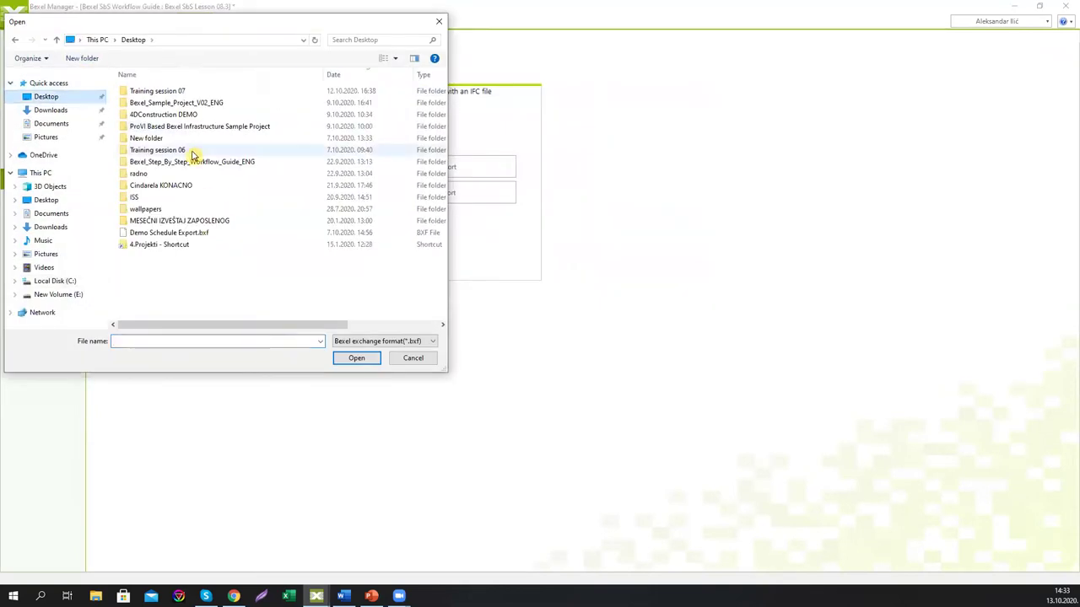
double_click(153, 92)
click(174, 105)
click(356, 358)
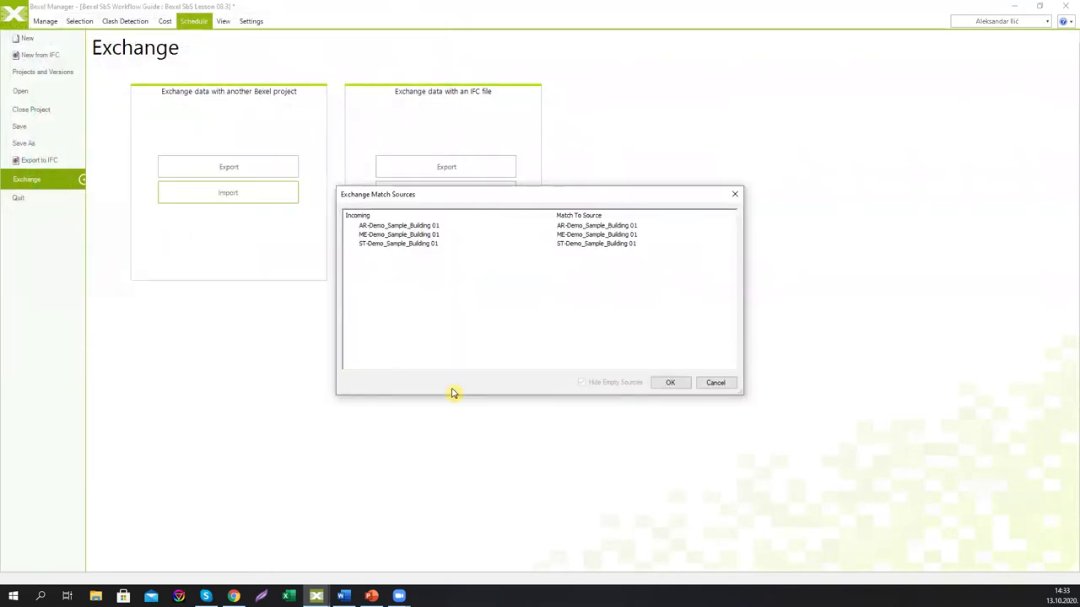
- Import its Cost Classifications and Cost Versions, then dismiss the import report
click(672, 384)
click(332, 399)
click(331, 417)
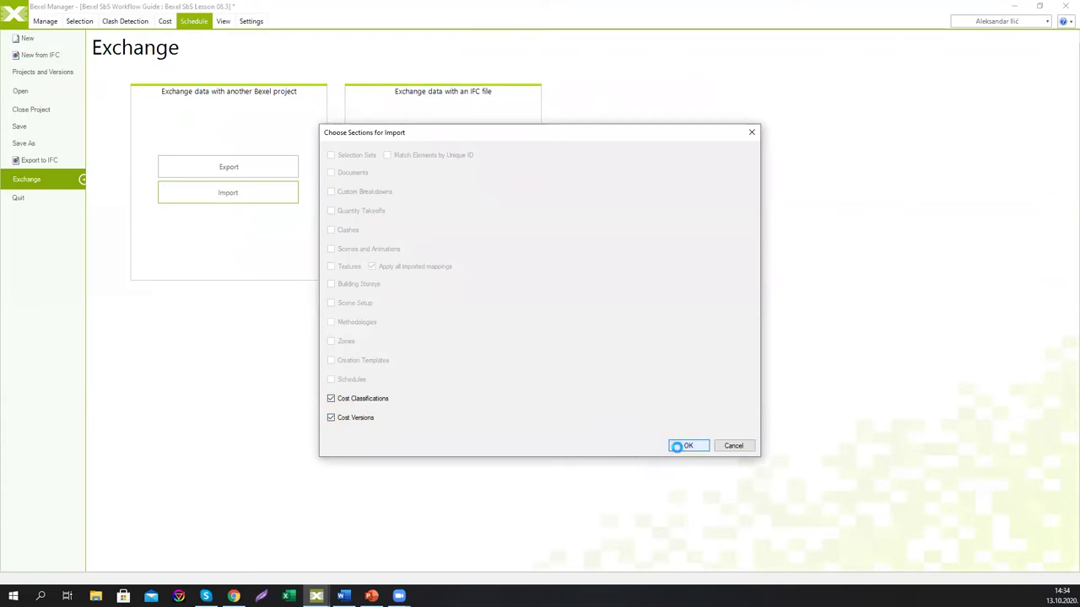
click(685, 445)
click(609, 347)
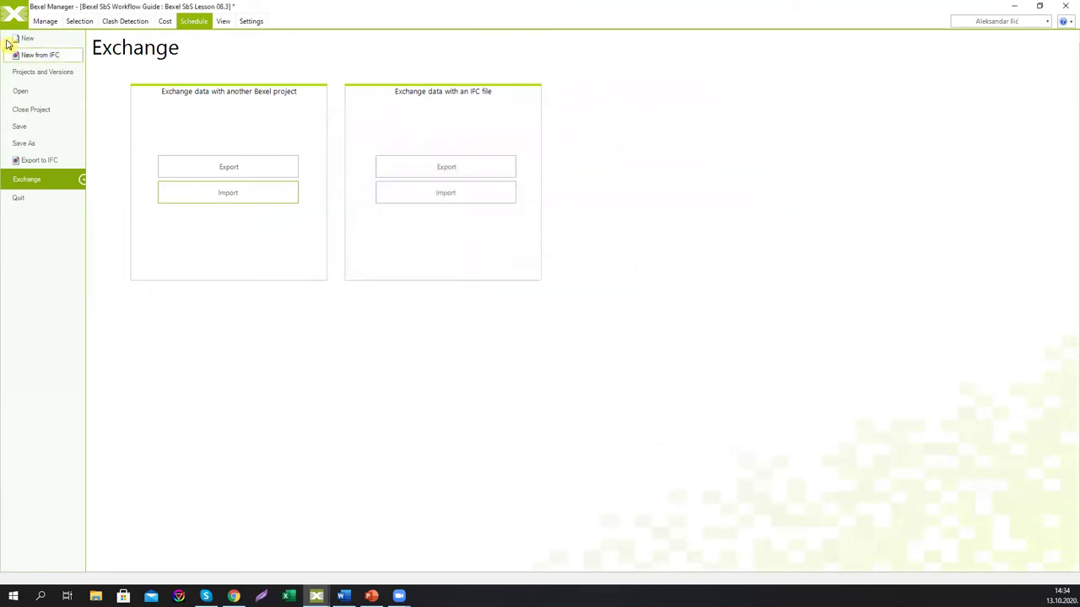
click(12, 18)
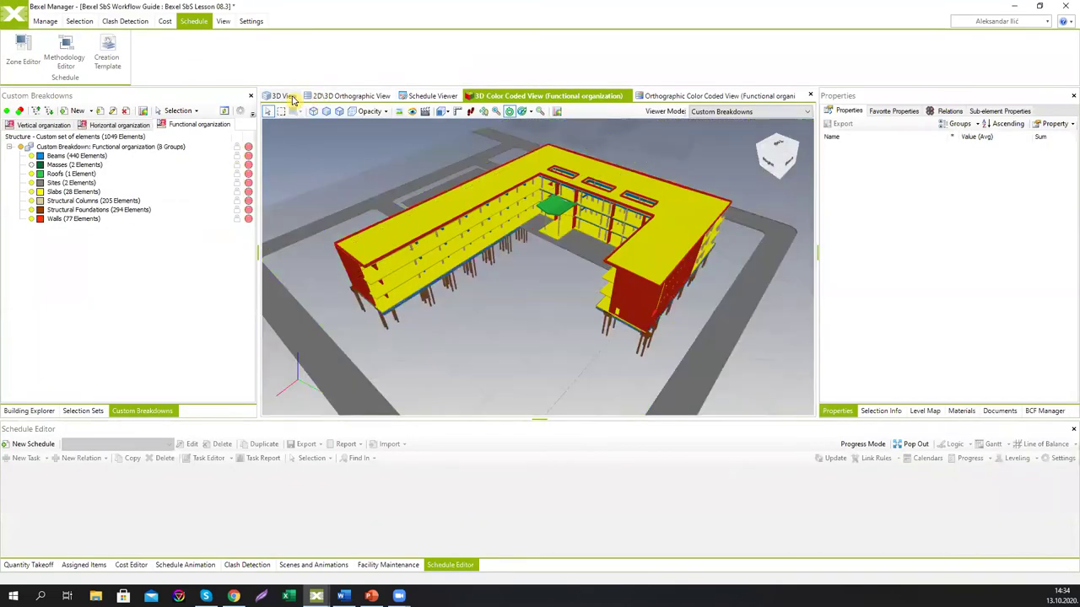
- Show the enlarged Cost Editor in plain 3D view and expand 01_Structural Works > Beams
click(285, 96)
click(131, 564)
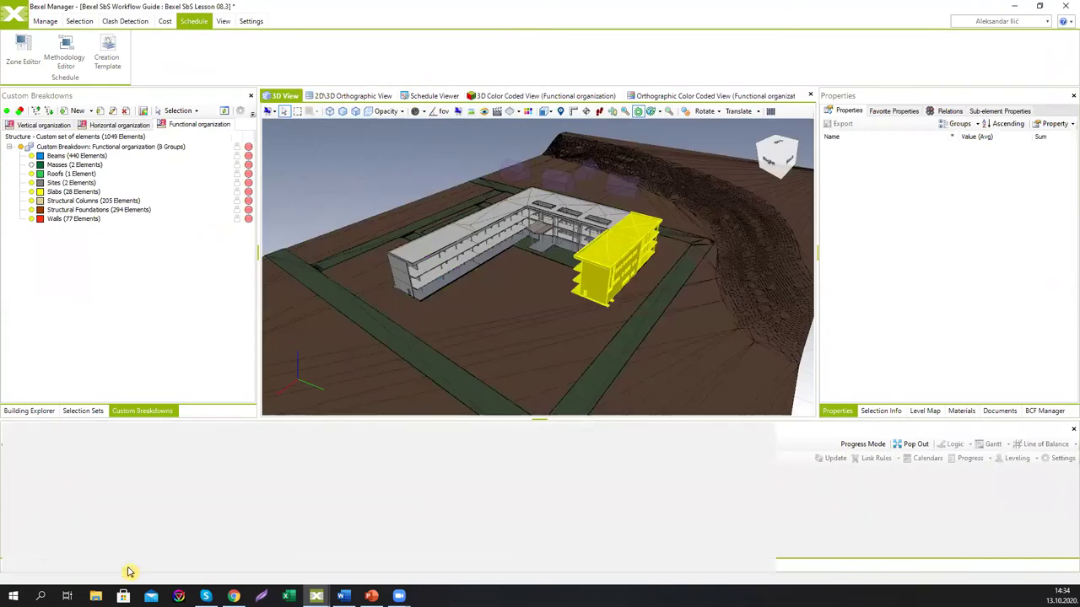
drag(420, 420, 413, 295)
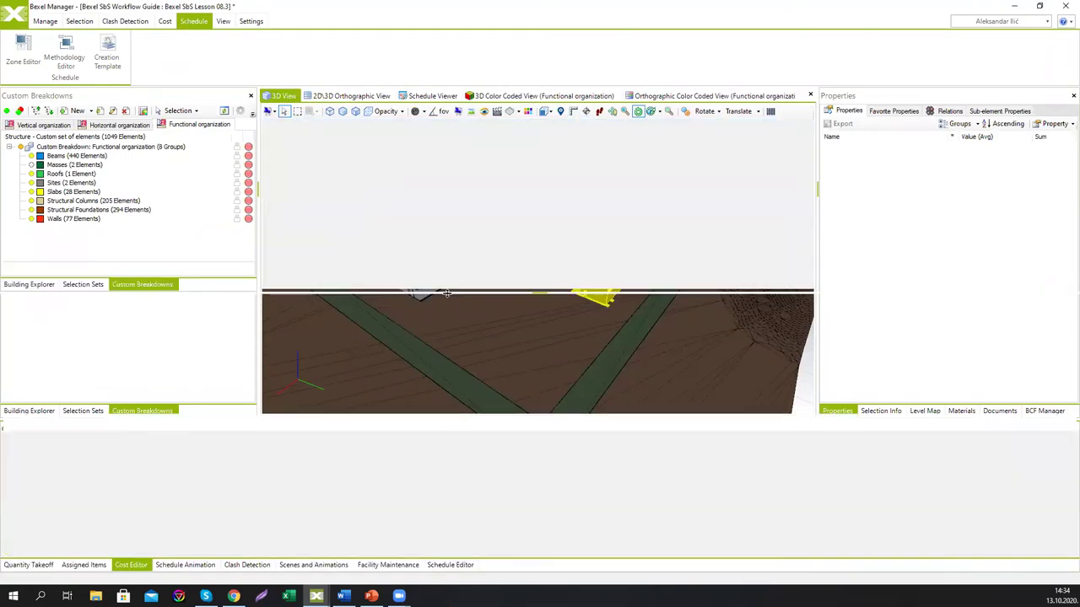
click(38, 398)
click(30, 397)
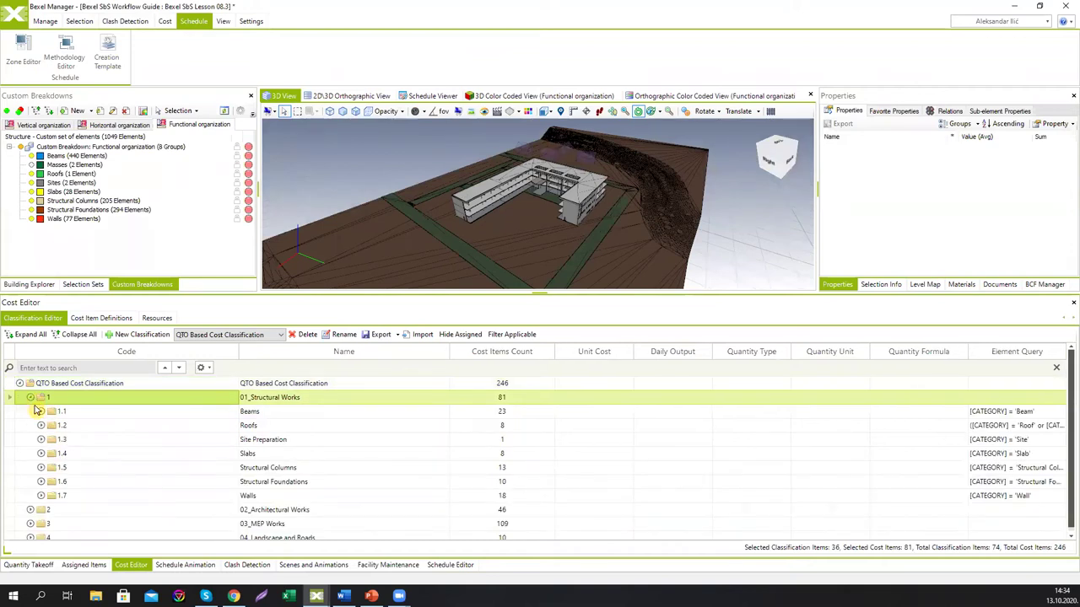
click(41, 412)
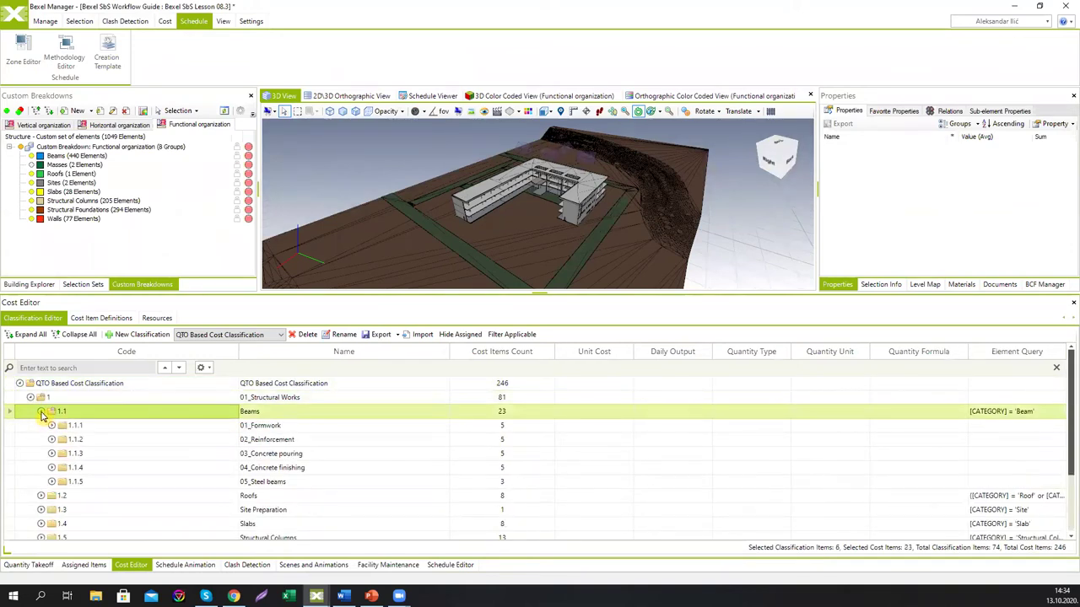
click(42, 412)
click(41, 412)
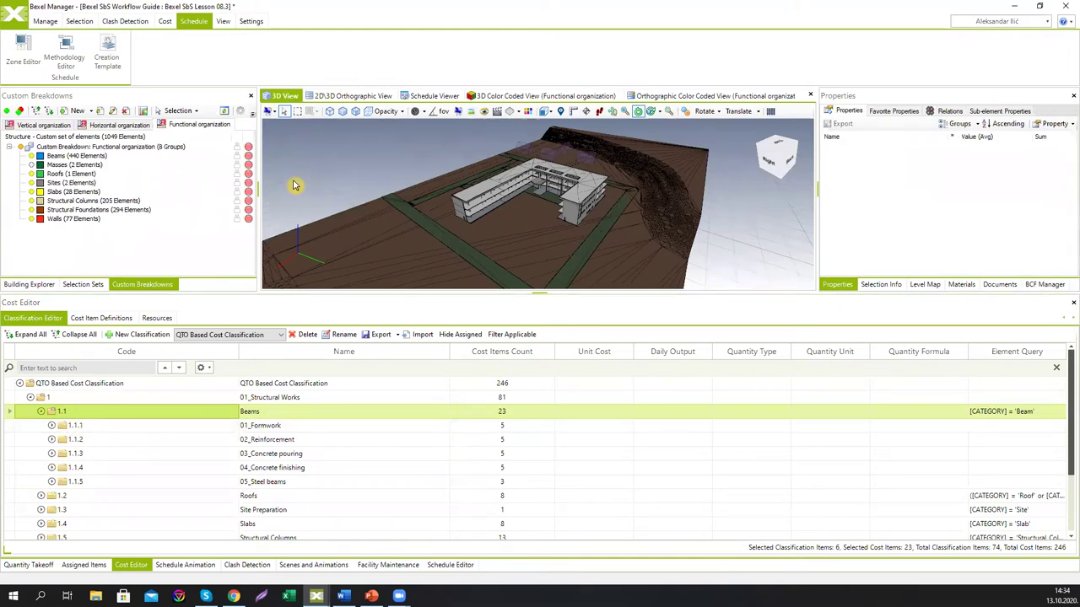
- In the maximized Methodology Editor, create a new methodology named 'DEMO Methodology Structural Works'
click(71, 61)
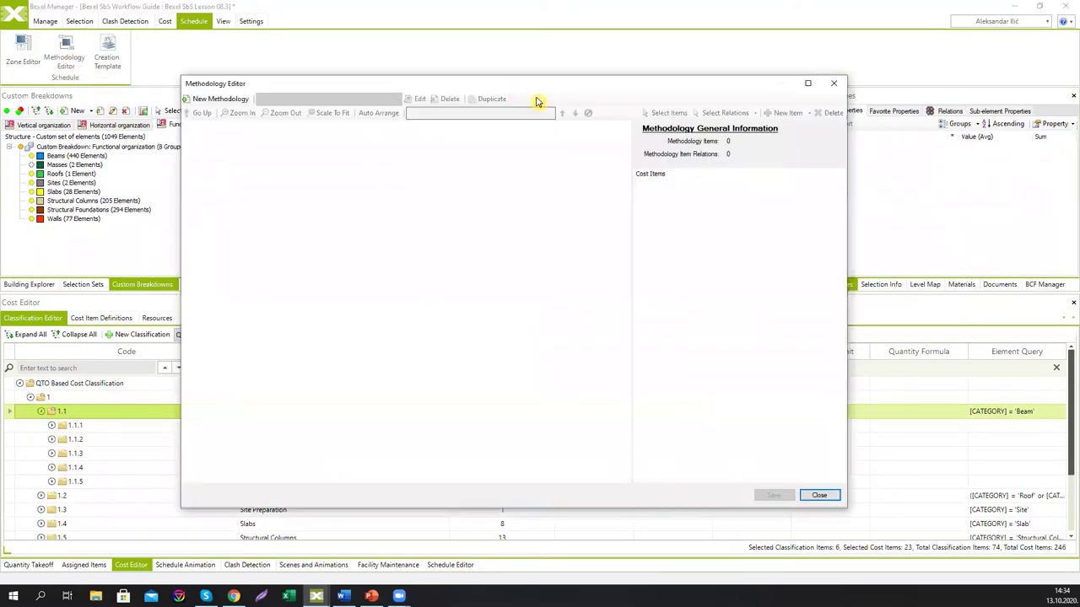
click(807, 80)
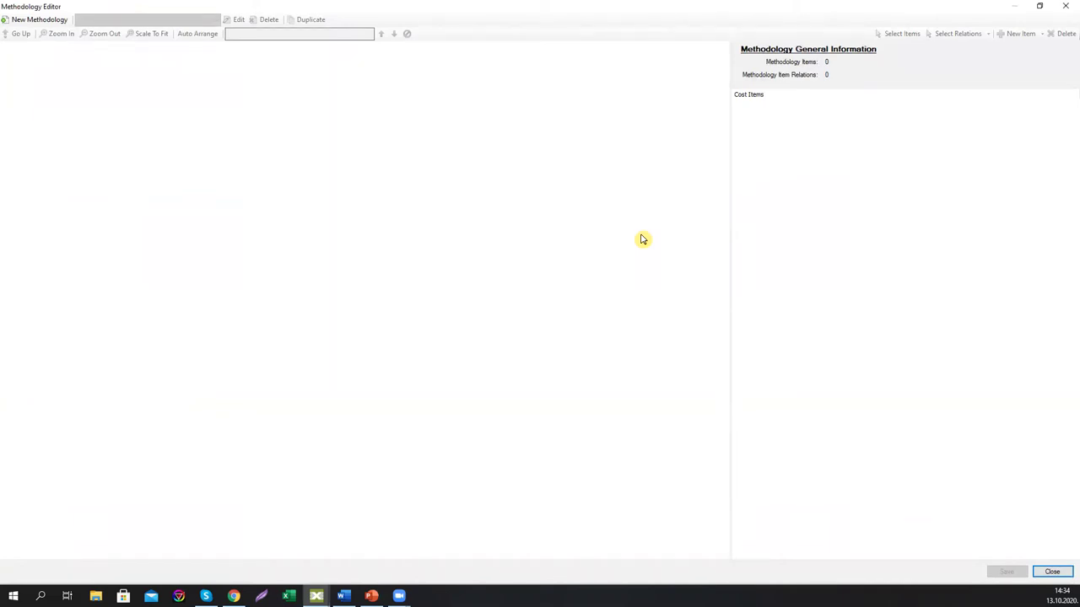
click(34, 20)
text(DEMO Methodology )
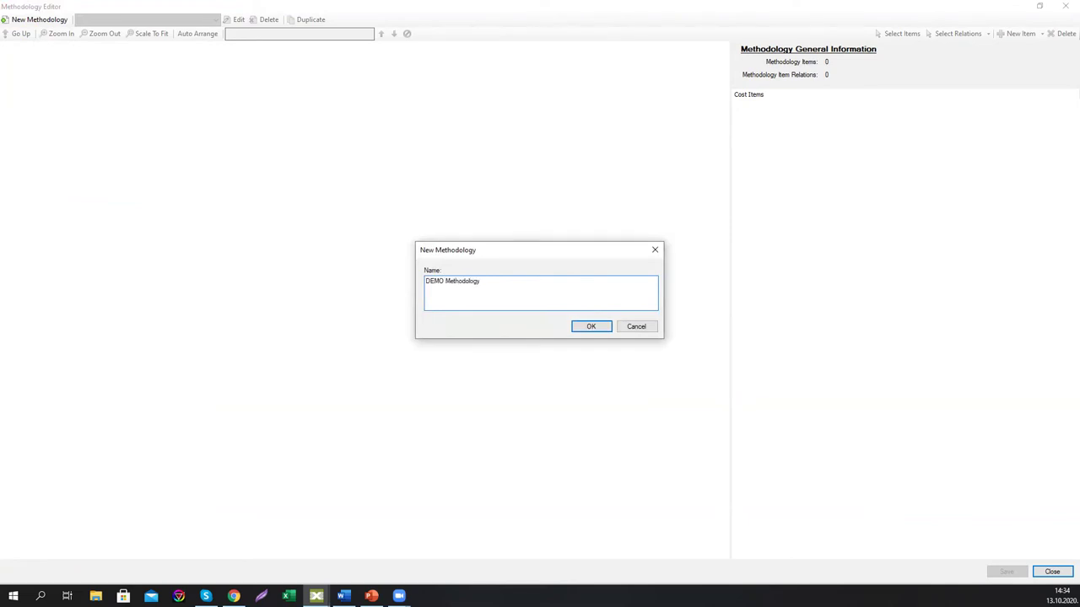
text(Stru)
text(ctural Works)
click(580, 328)
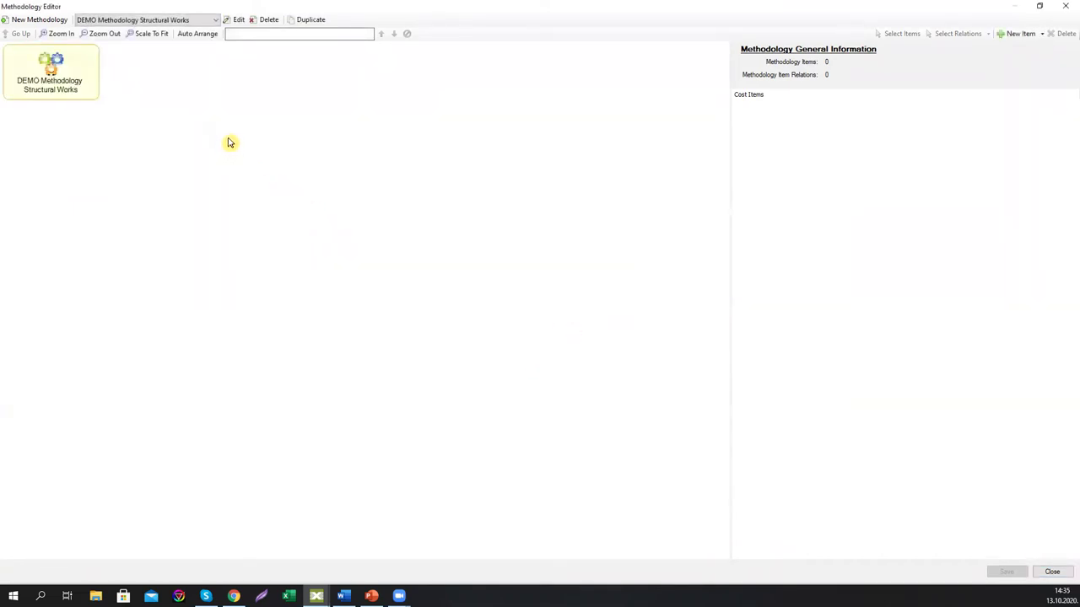
right_click(229, 141)
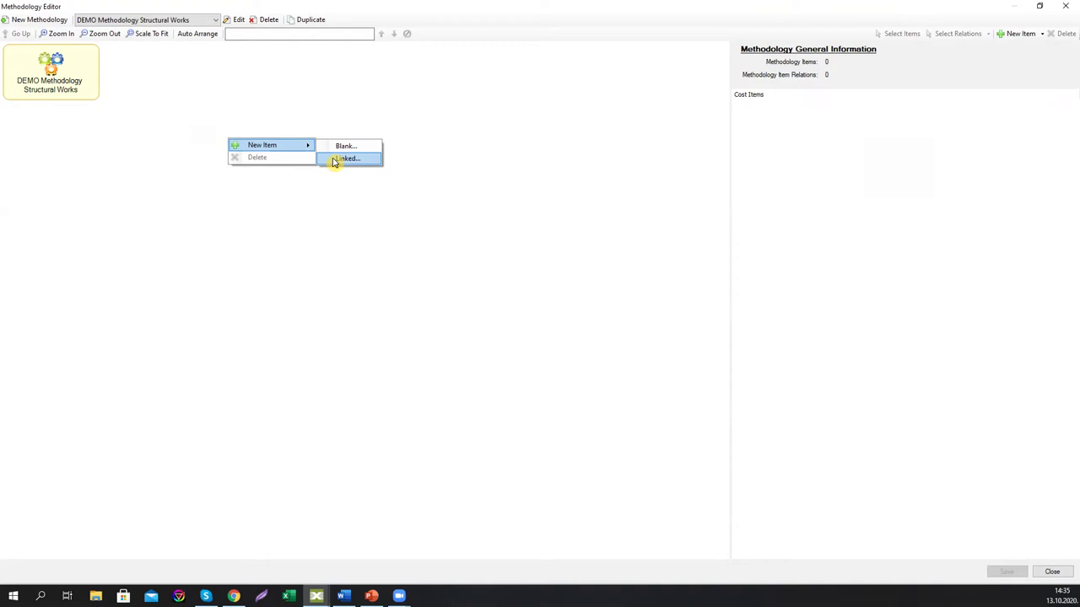
- Open the linked-item cost picker and expand the 01_Structural Works group
click(346, 158)
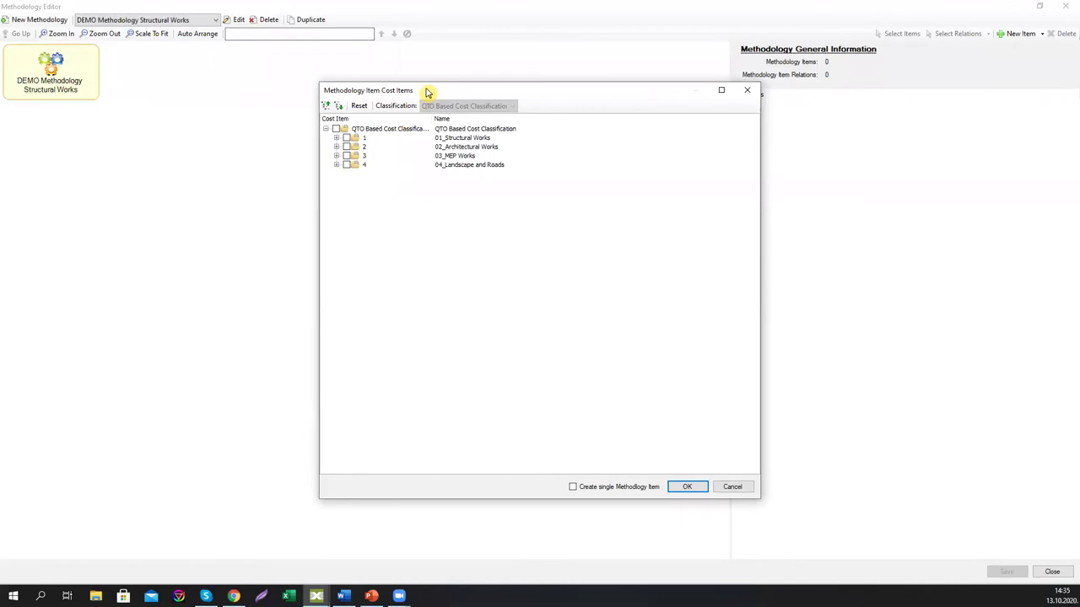
drag(428, 92, 324, 95)
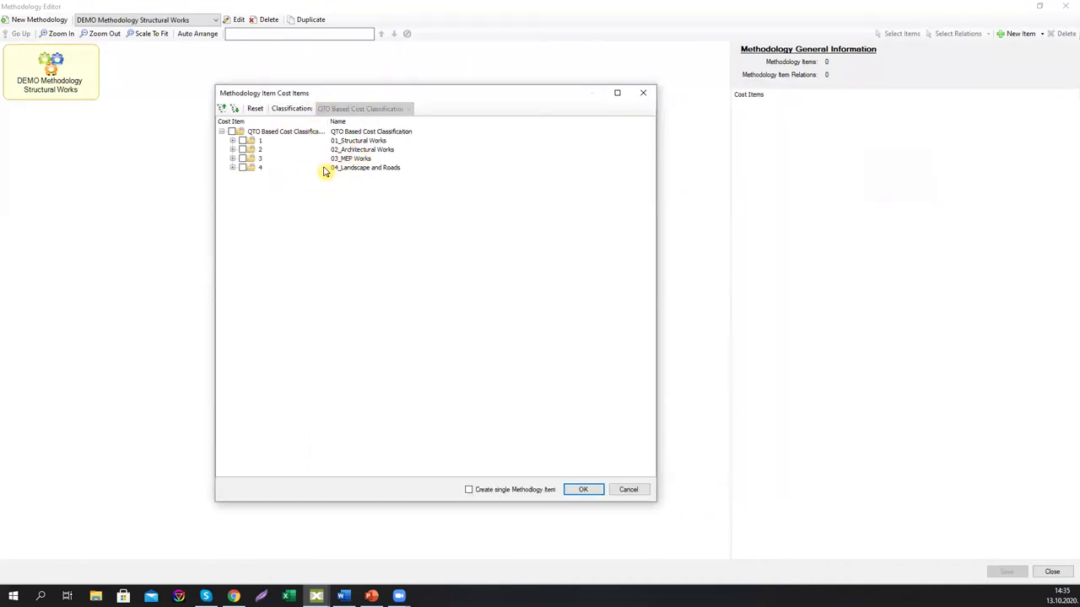
click(233, 141)
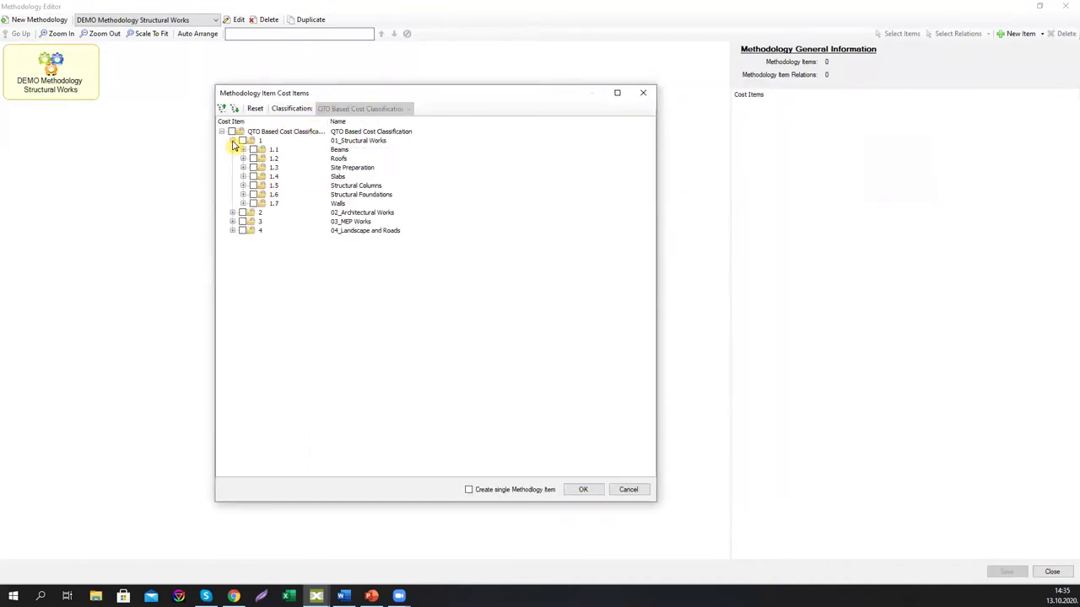
click(233, 141)
click(233, 140)
- Create linked items for Beams, Roofs, Site Preparation, Slabs, Structural Columns, Structural Foundations and Walls
click(253, 150)
click(253, 158)
click(253, 167)
click(253, 176)
click(253, 185)
click(253, 194)
click(253, 203)
click(585, 491)
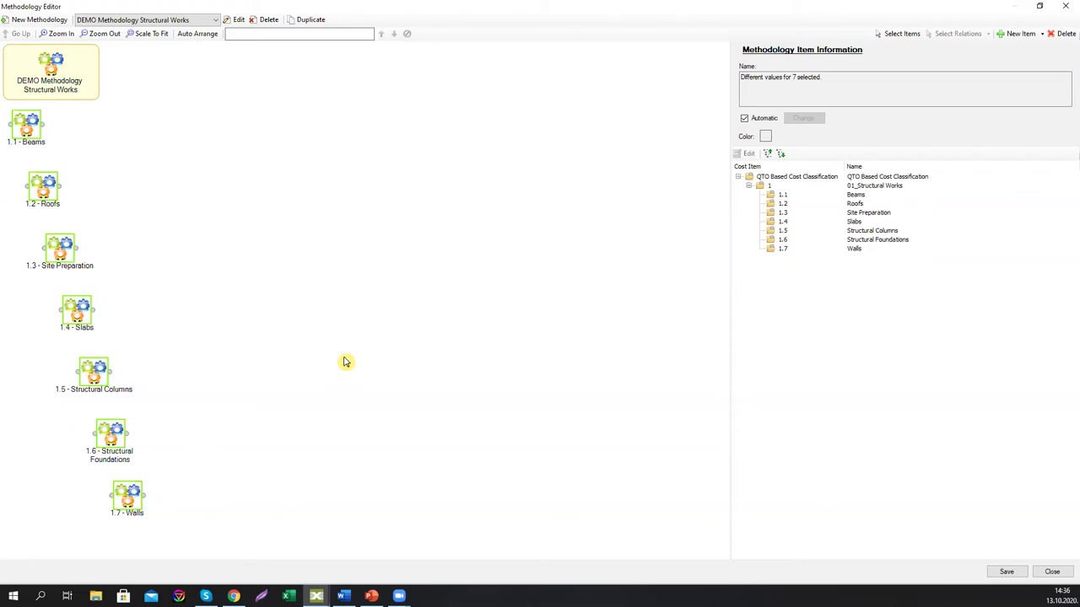
- Spread the seven items out, with Site Preparation upper left and Structural Foundations beside it
drag(94, 372, 402, 383)
click(493, 356)
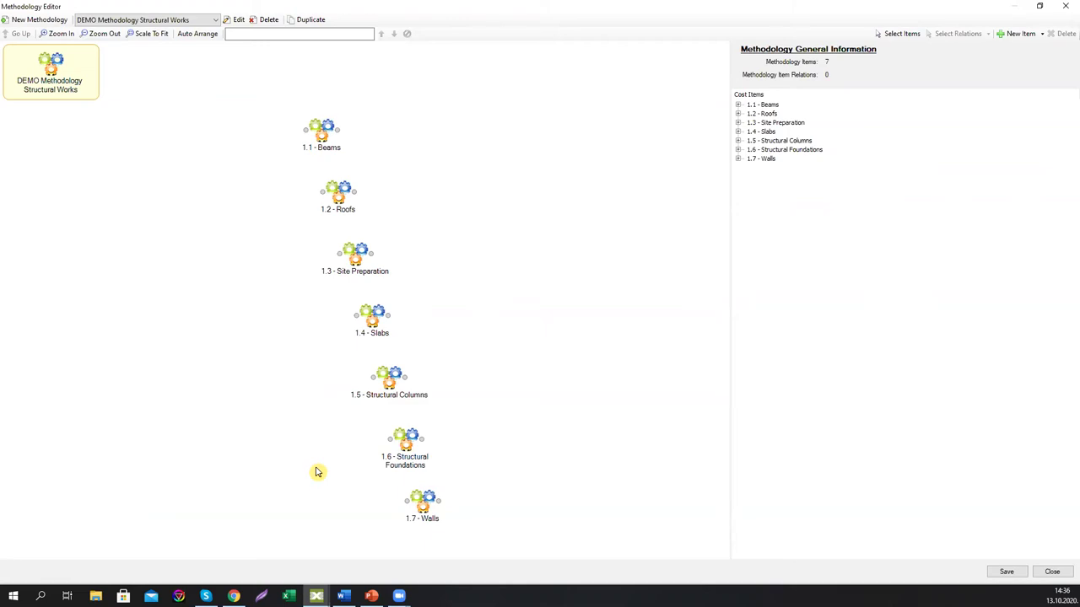
mouse_move(346, 258)
mouse_down()
mouse_move(129, 194)
mouse_move(54, 154)
mouse_up()
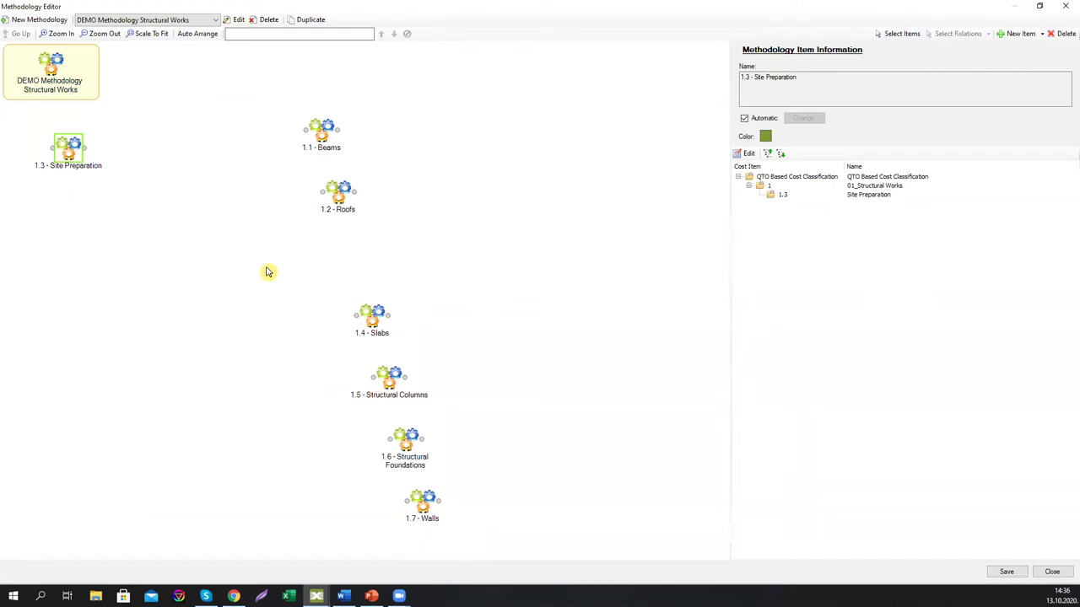
drag(74, 153, 81, 157)
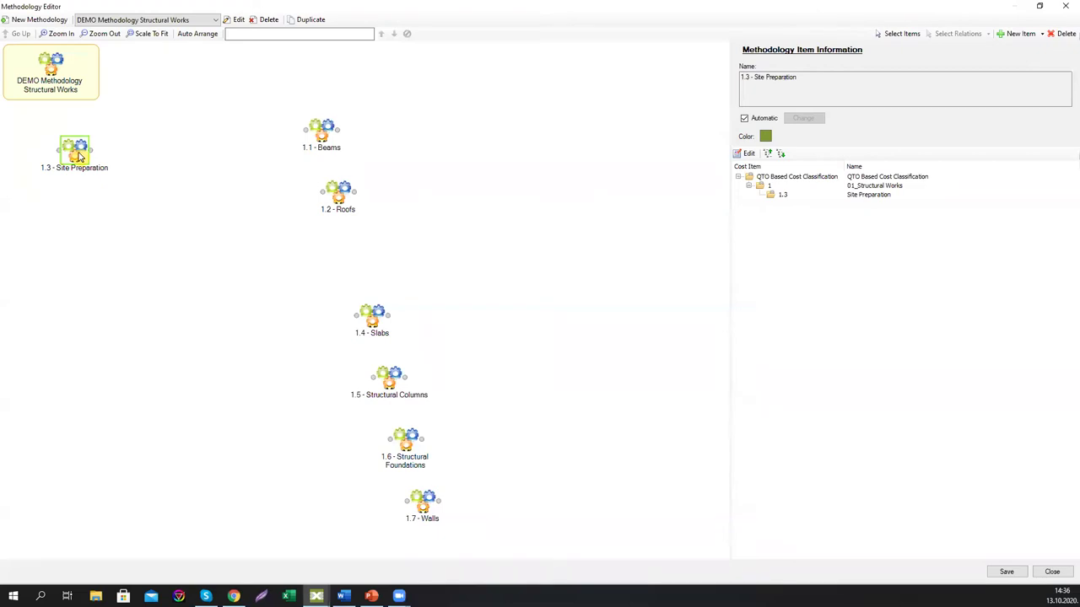
drag(409, 454, 211, 163)
drag(330, 139, 515, 283)
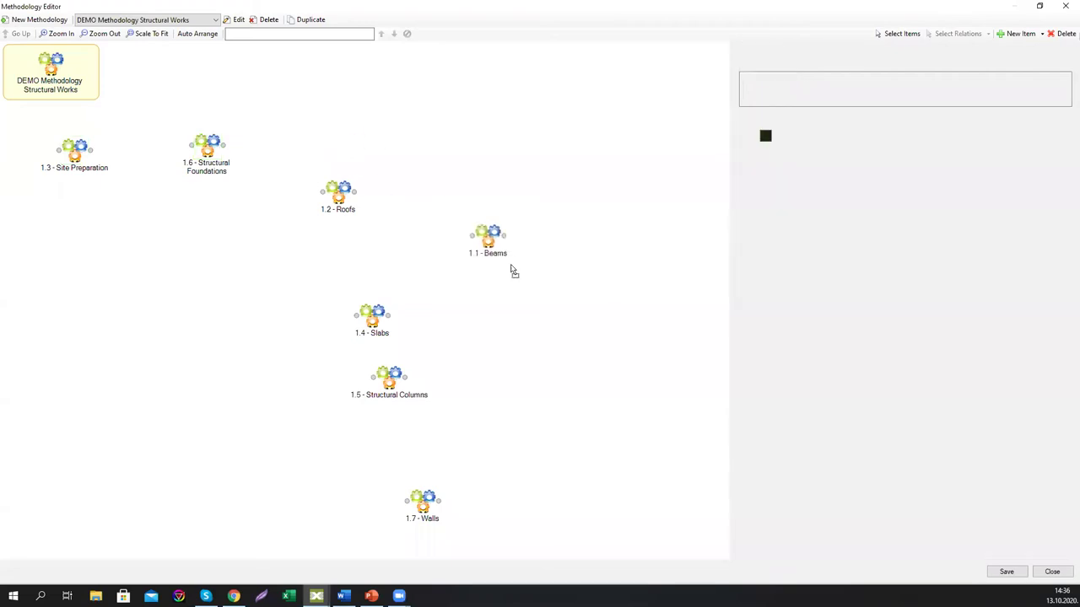
drag(207, 159, 202, 167)
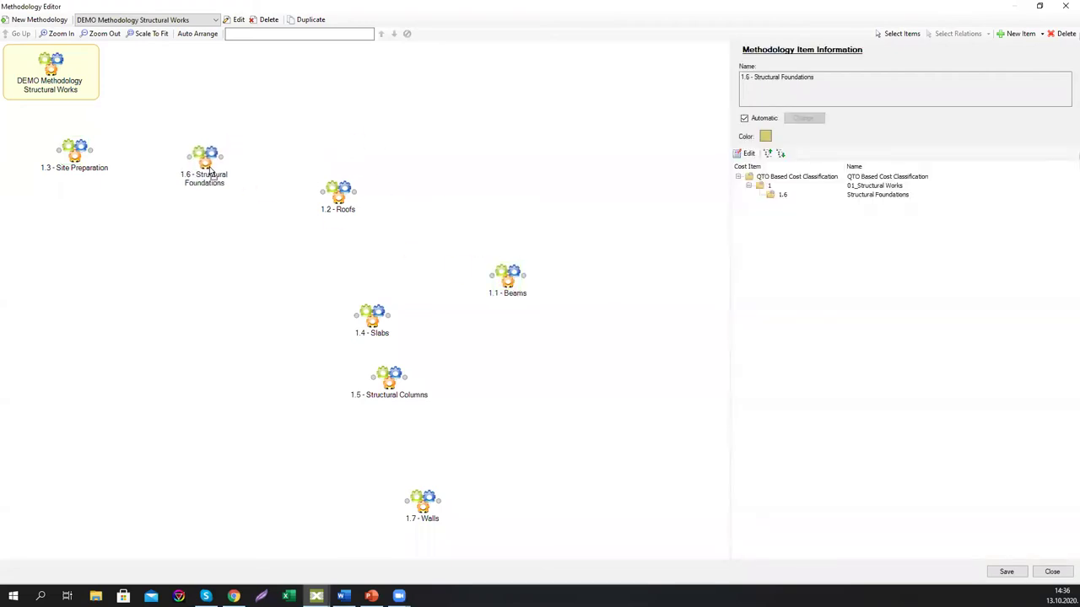
- Chain Site Preparation → Structural Foundations → Beams → Slabs, placing each item beside the previous one
drag(93, 150, 192, 156)
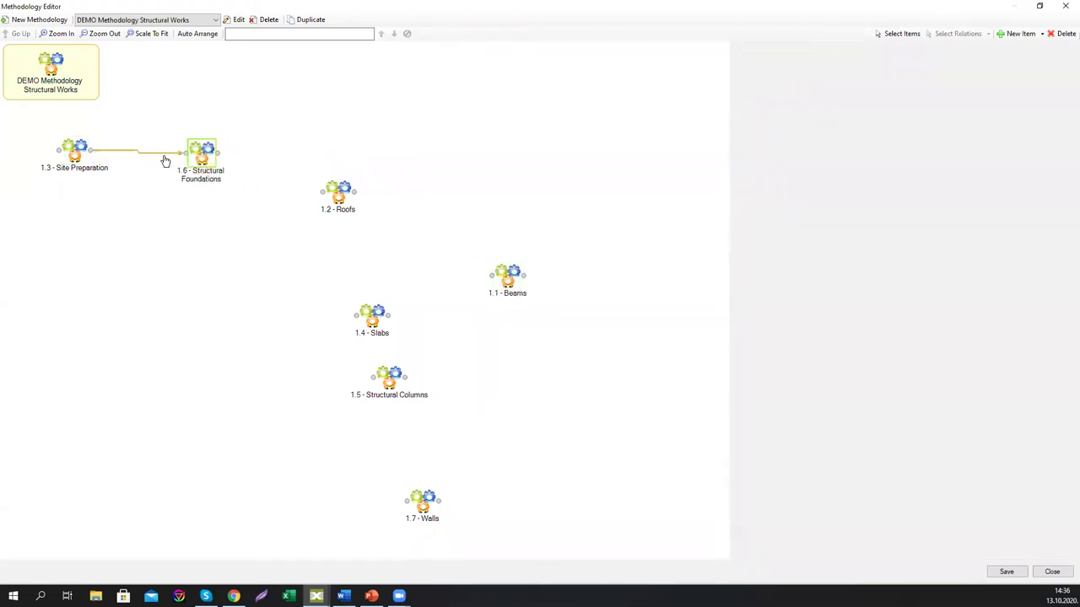
click(199, 159)
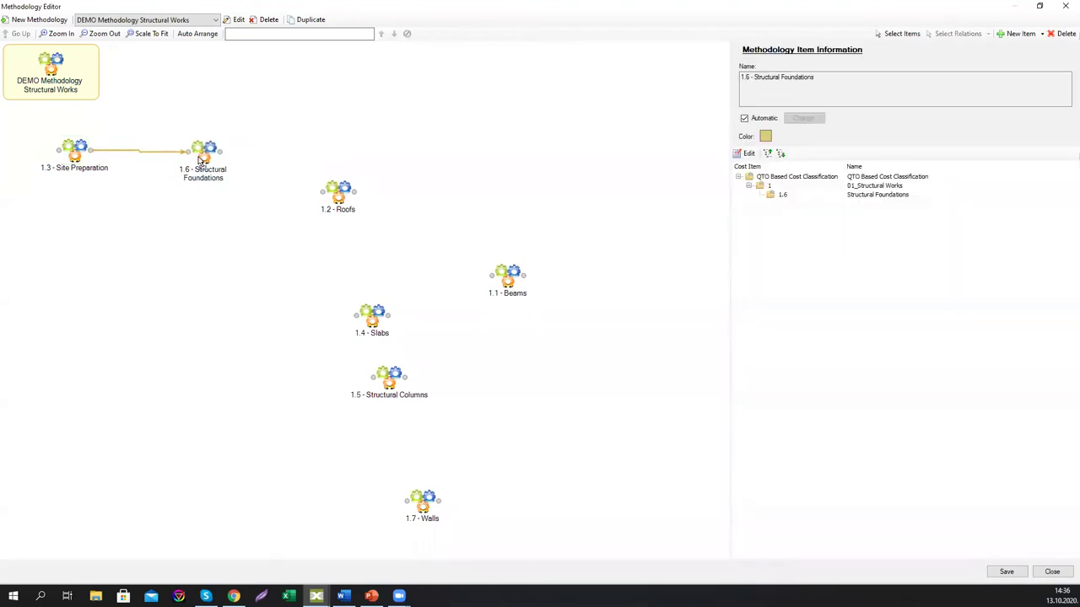
drag(335, 192, 255, 351)
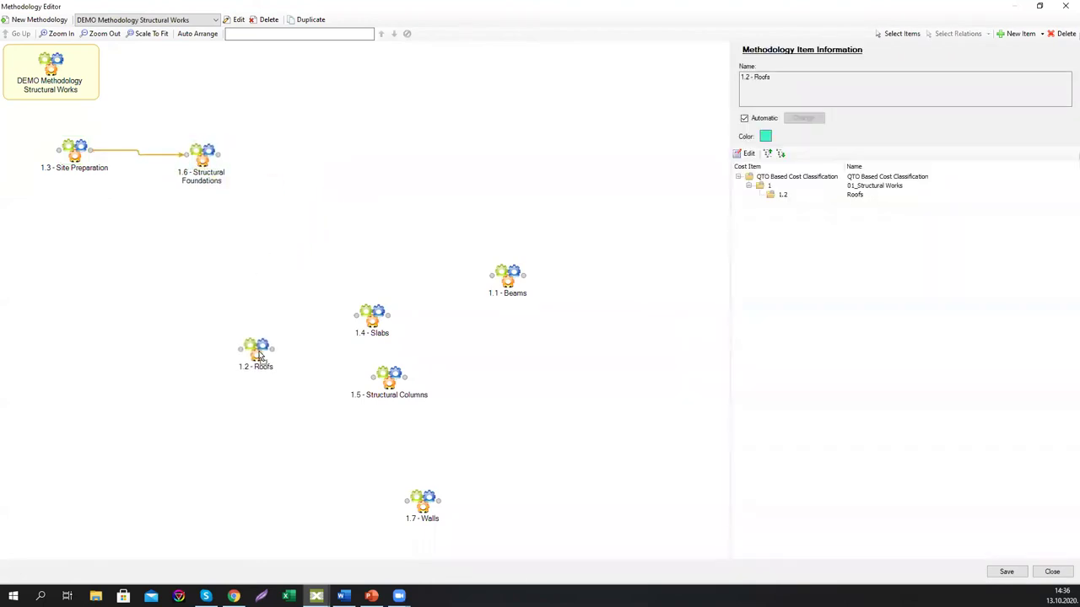
drag(506, 285, 295, 167)
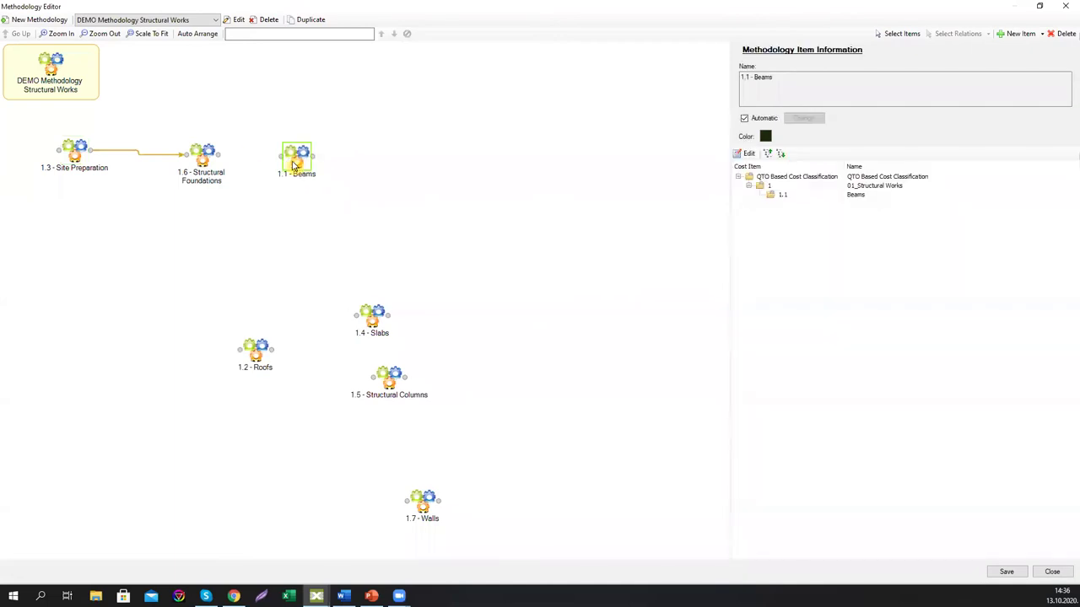
drag(218, 158, 325, 156)
mouse_move(375, 324)
mouse_down()
mouse_move(419, 200)
mouse_move(414, 176)
mouse_up()
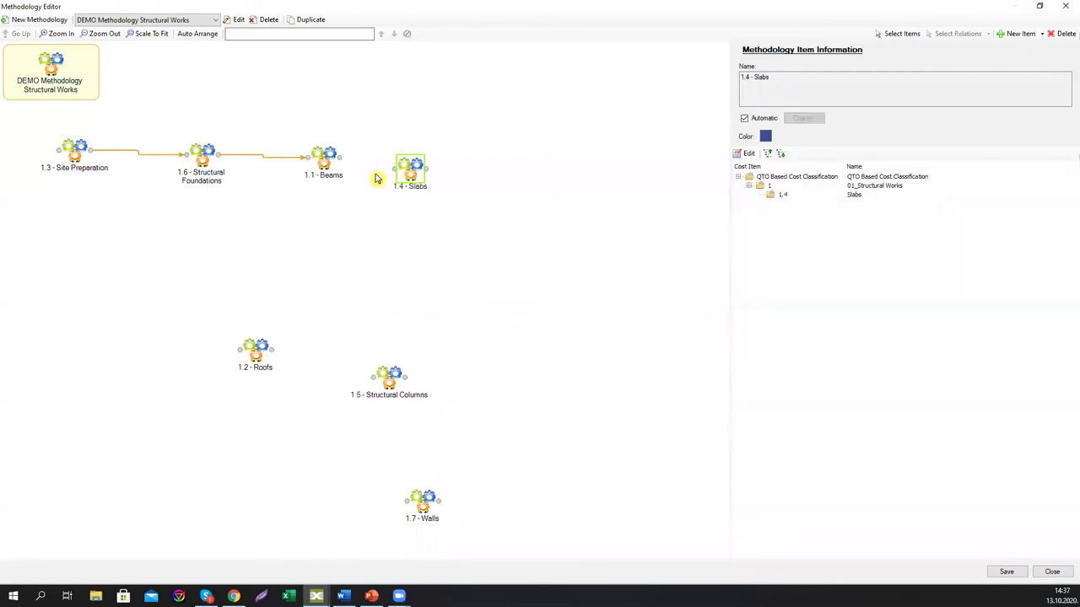
drag(342, 163, 419, 167)
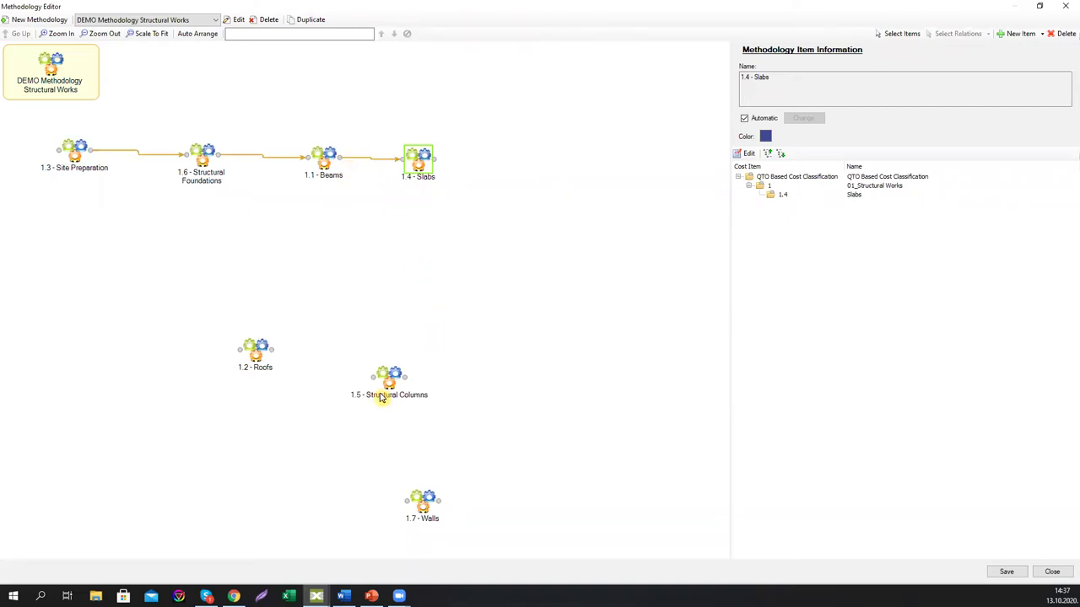
- Arrange Structural Columns, Walls and Roofs in a column to the right of Slabs
drag(394, 381, 532, 159)
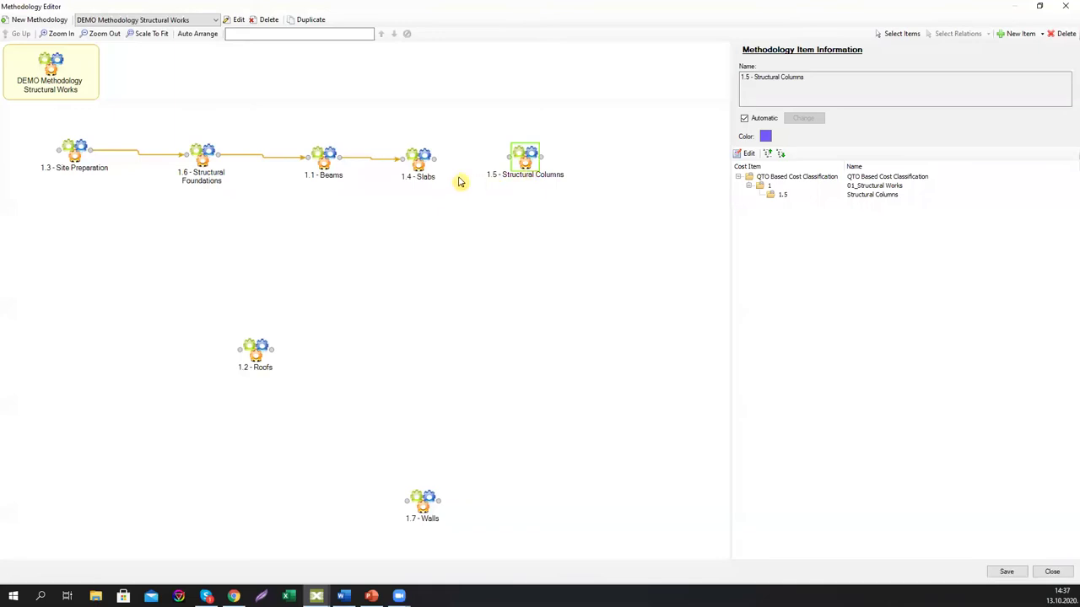
drag(261, 357, 533, 374)
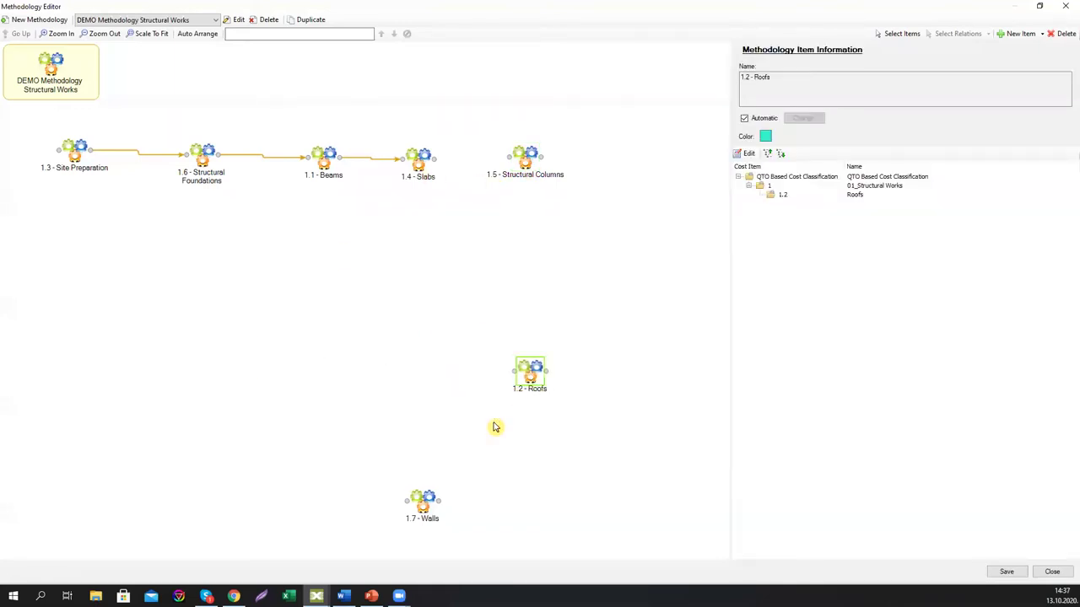
drag(421, 506, 530, 247)
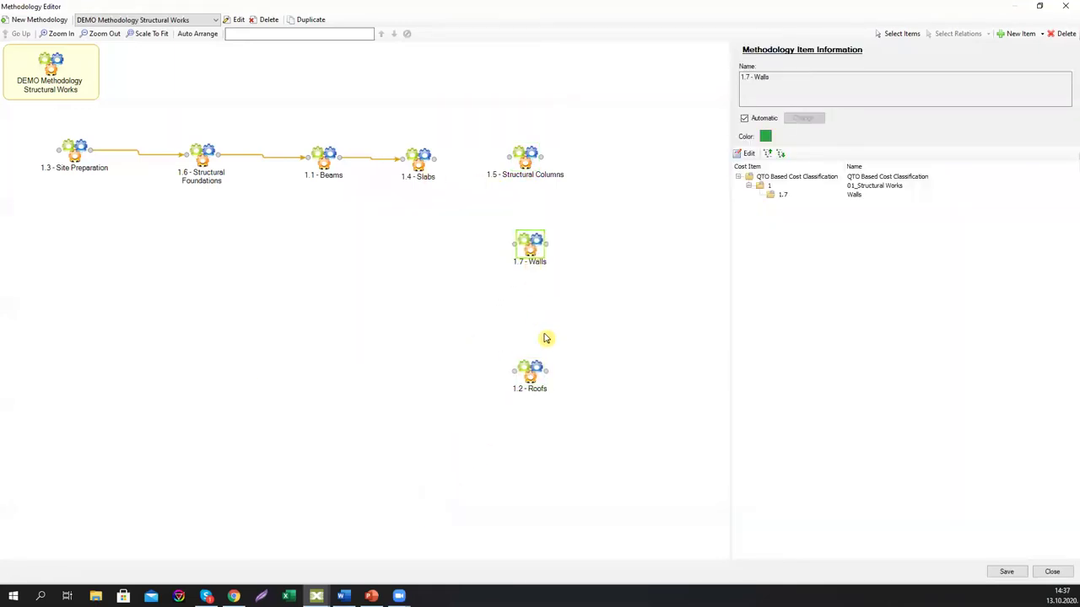
drag(528, 376, 535, 331)
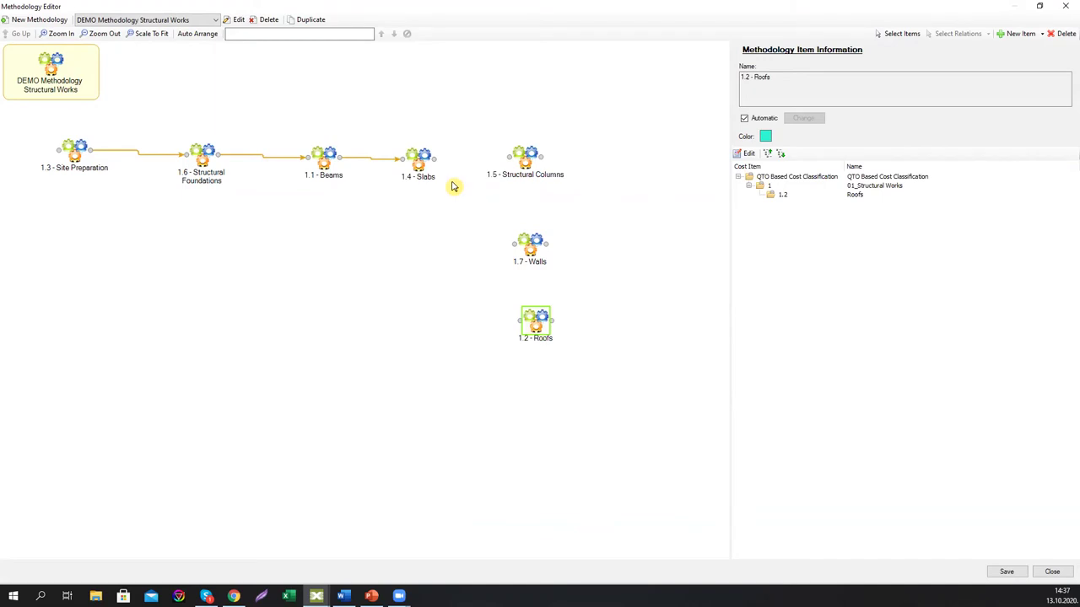
drag(421, 172, 417, 167)
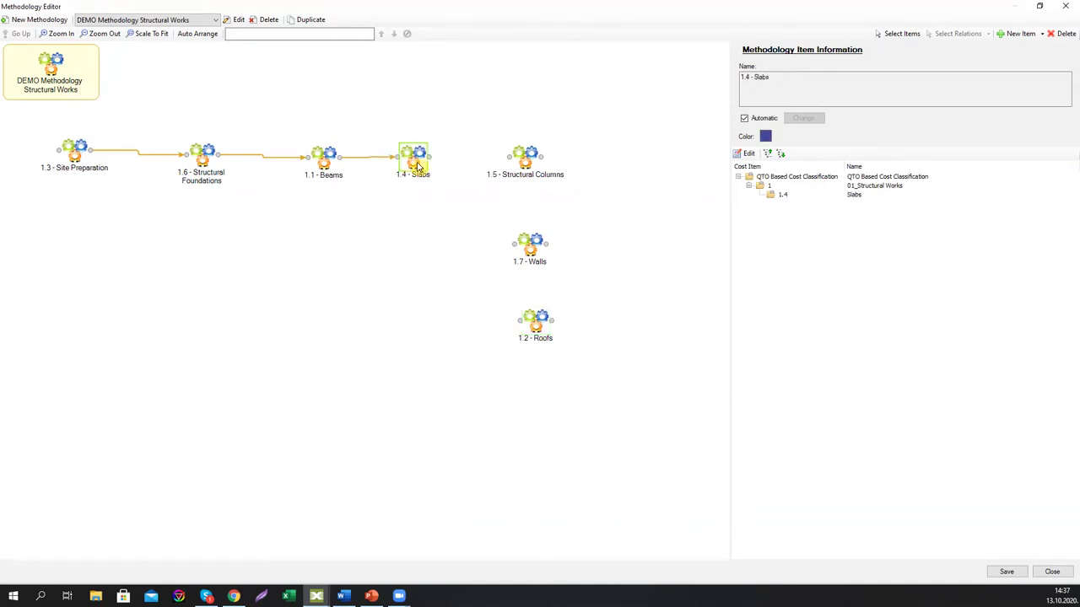
- Link 1.4 - Slabs to Structural Columns, Walls and 1.2 - Roofs
drag(429, 157, 492, 160)
click(492, 159)
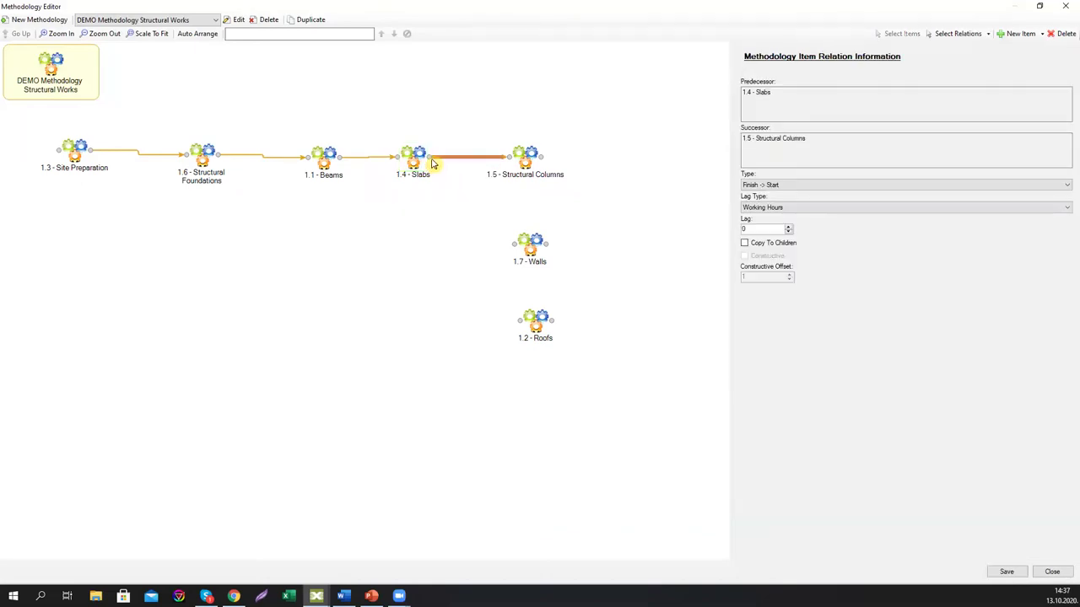
drag(429, 165, 516, 242)
click(533, 243)
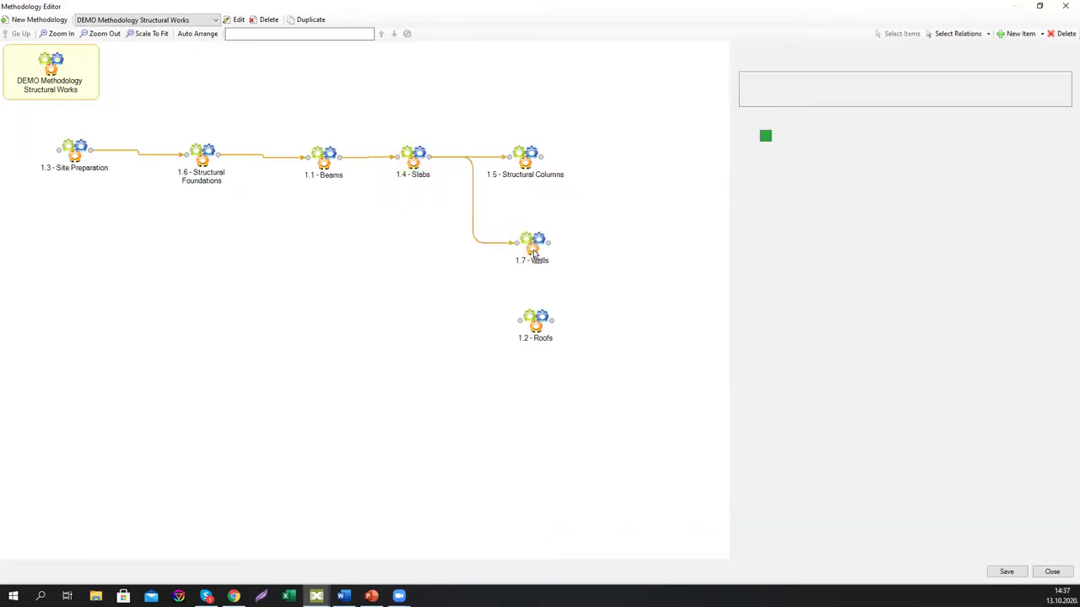
drag(535, 318, 548, 304)
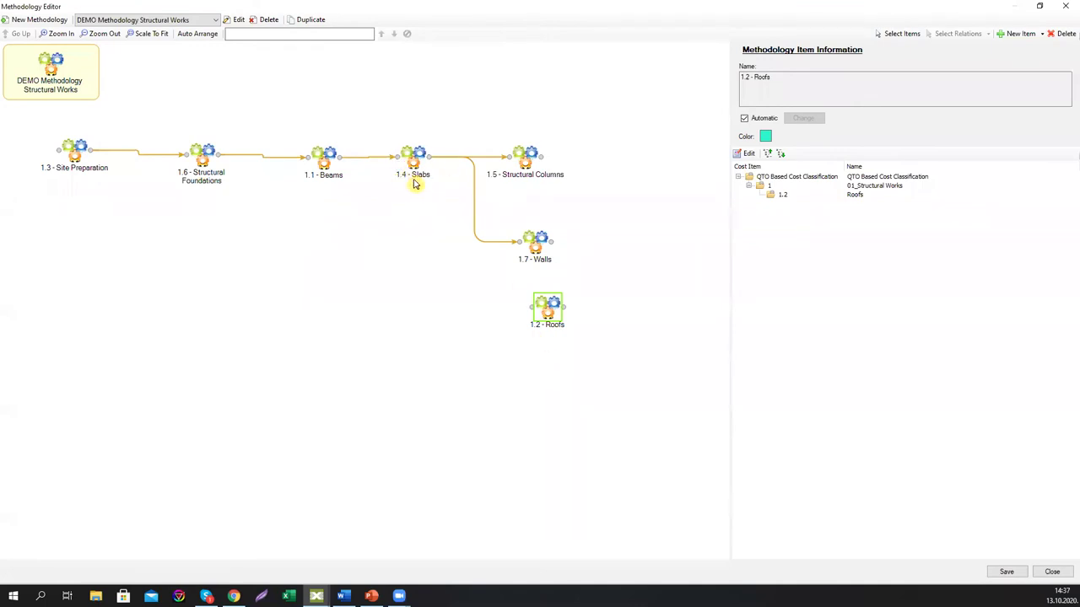
drag(552, 323, 546, 325)
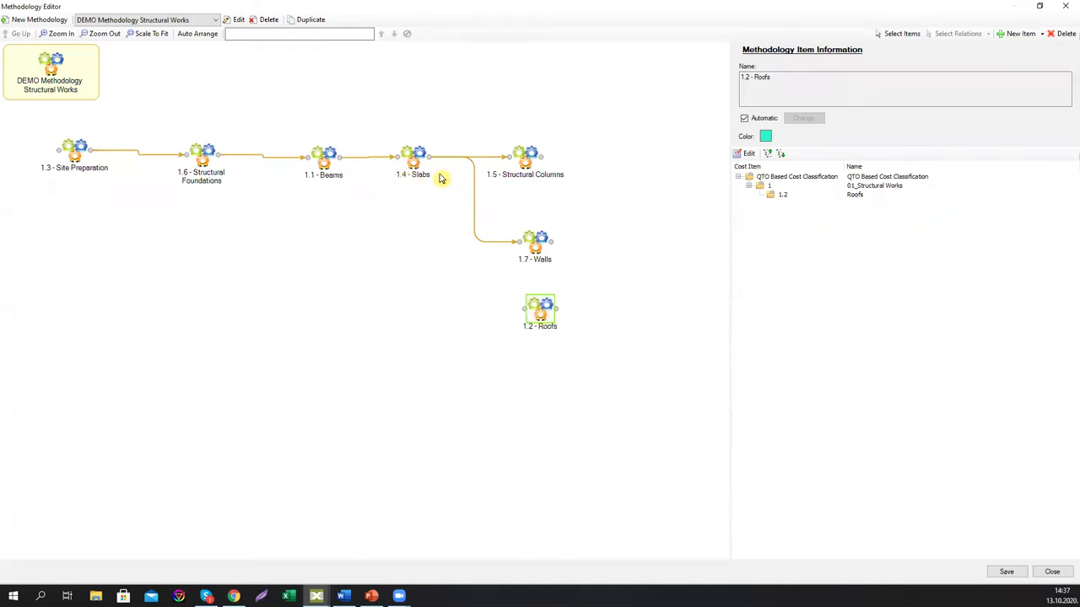
mouse_move(430, 162)
mouse_down()
mouse_move(516, 312)
mouse_move(537, 327)
mouse_up()
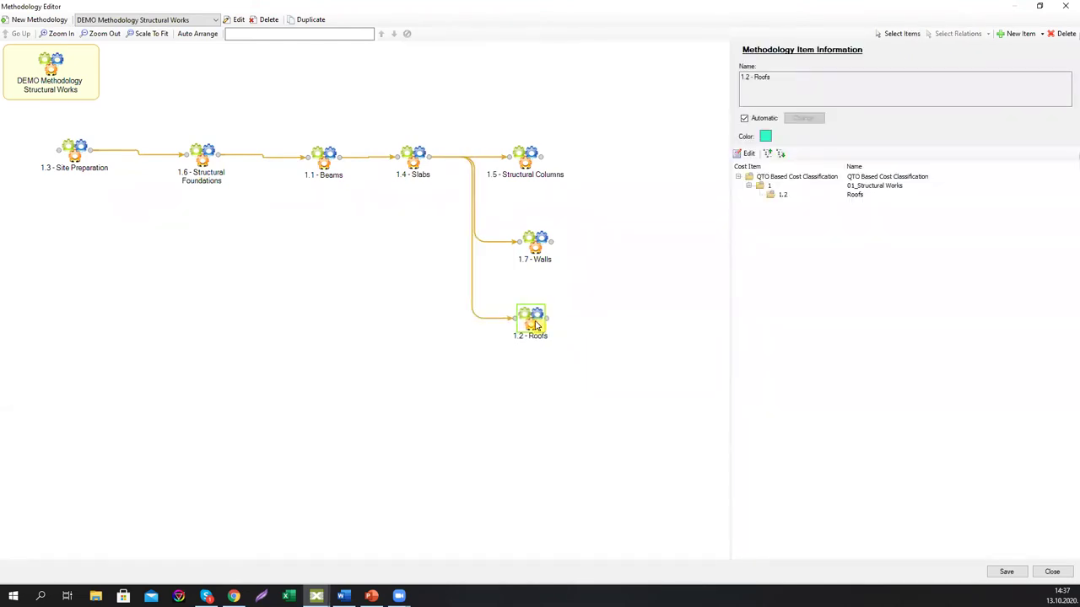
drag(330, 162, 317, 163)
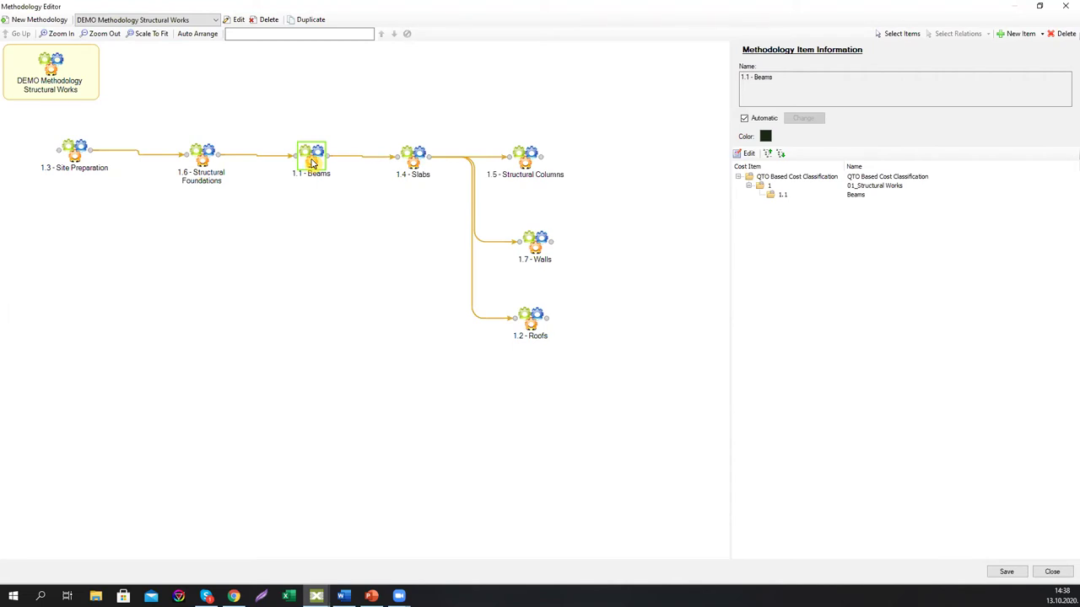
- Select all relations and turn on Copy To Children and Constructive for them
click(344, 229)
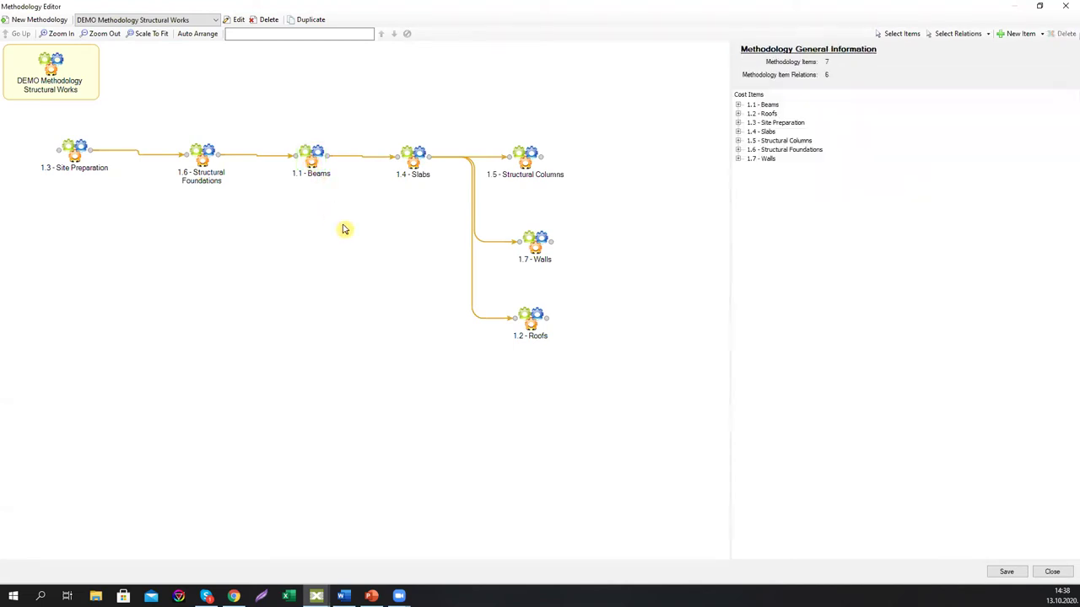
click(960, 37)
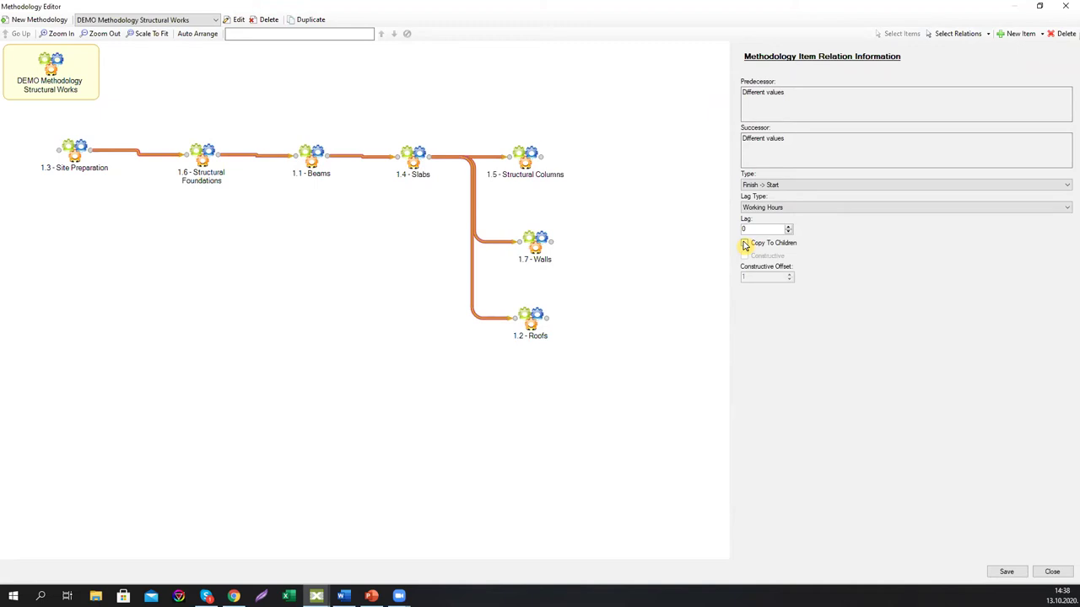
click(745, 244)
click(656, 248)
click(312, 156)
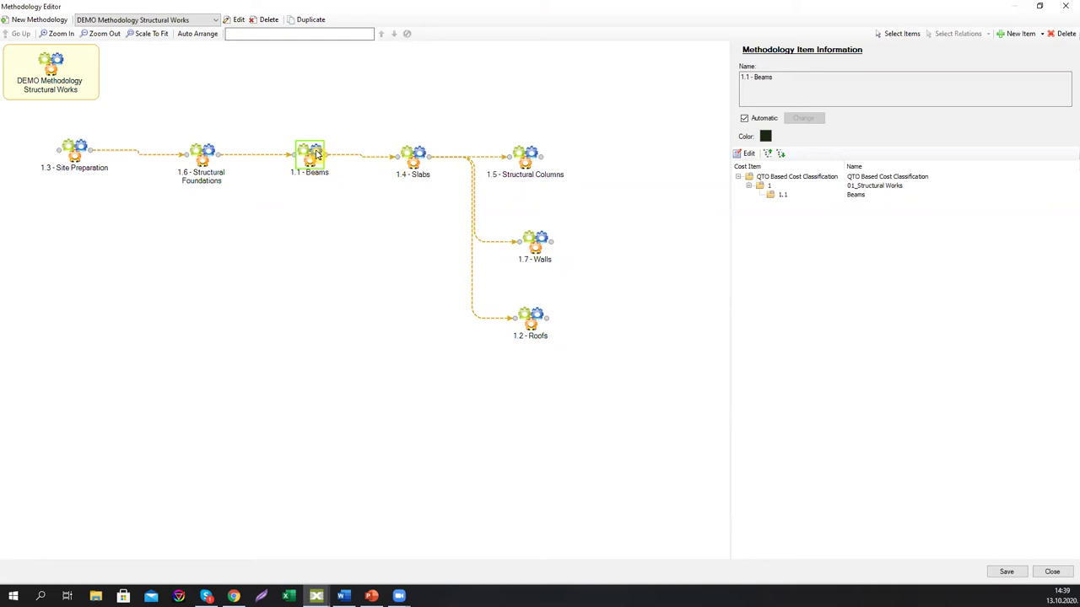
- Link 1.5 - Structural Columns and 1.7 - Walls back to 1.1 - Beams, shifting Structural Columns down
click(444, 124)
drag(538, 166, 294, 138)
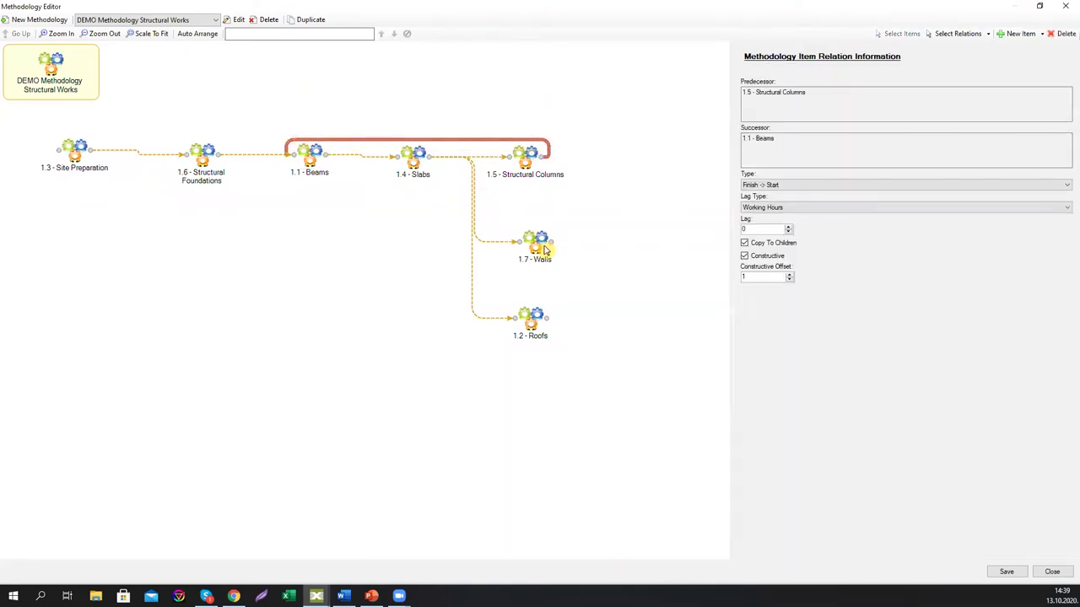
drag(550, 242, 319, 241)
click(280, 179)
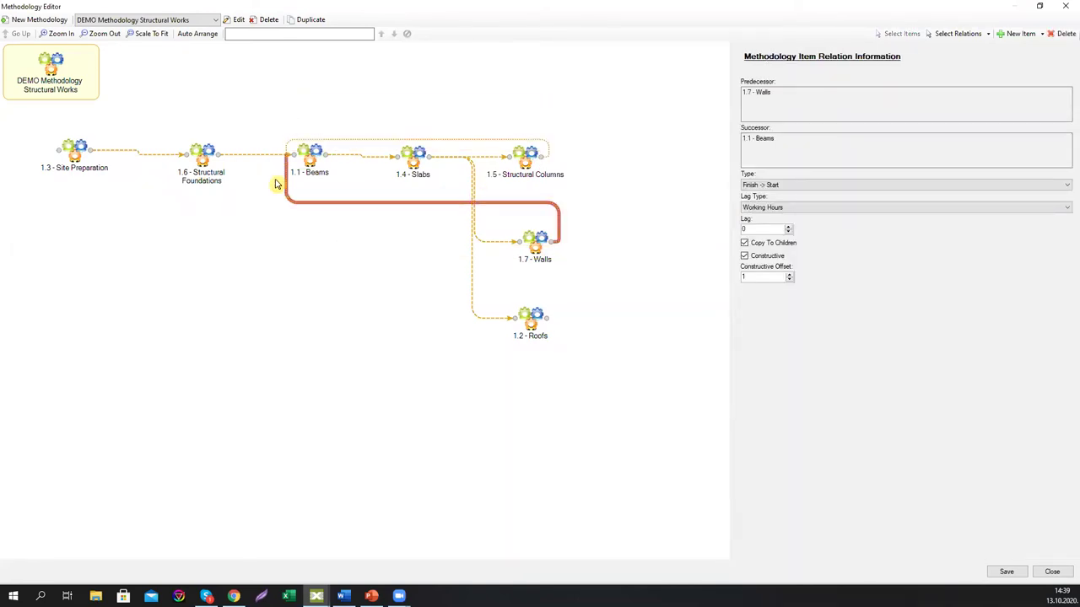
click(537, 243)
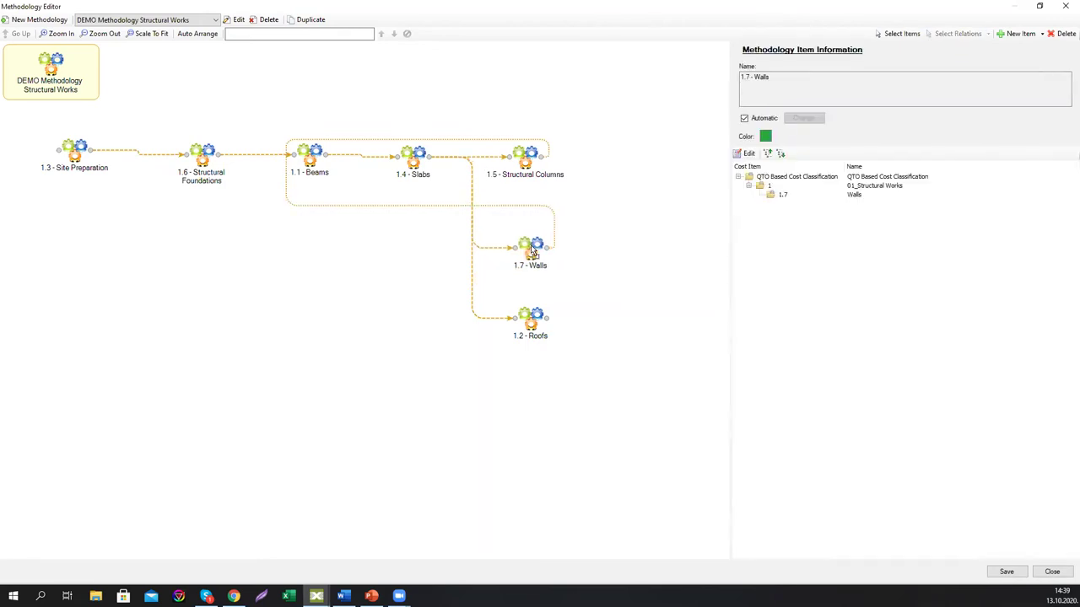
click(527, 160)
drag(528, 159, 530, 173)
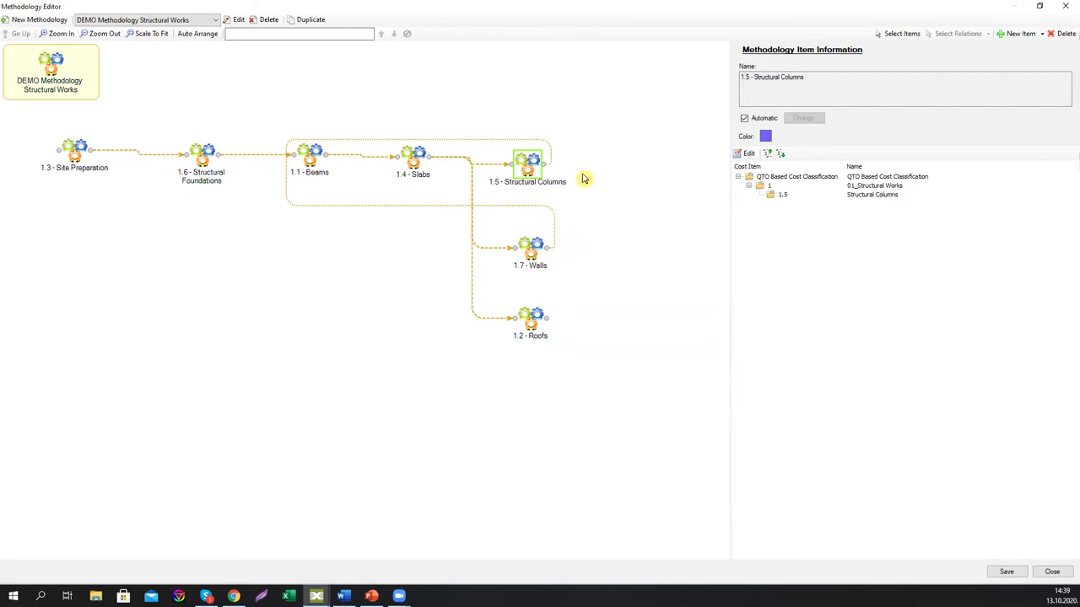
- Try unticking Constructive on the Structural Columns → Beams relation, then dismiss the circular-dependency warning
click(520, 145)
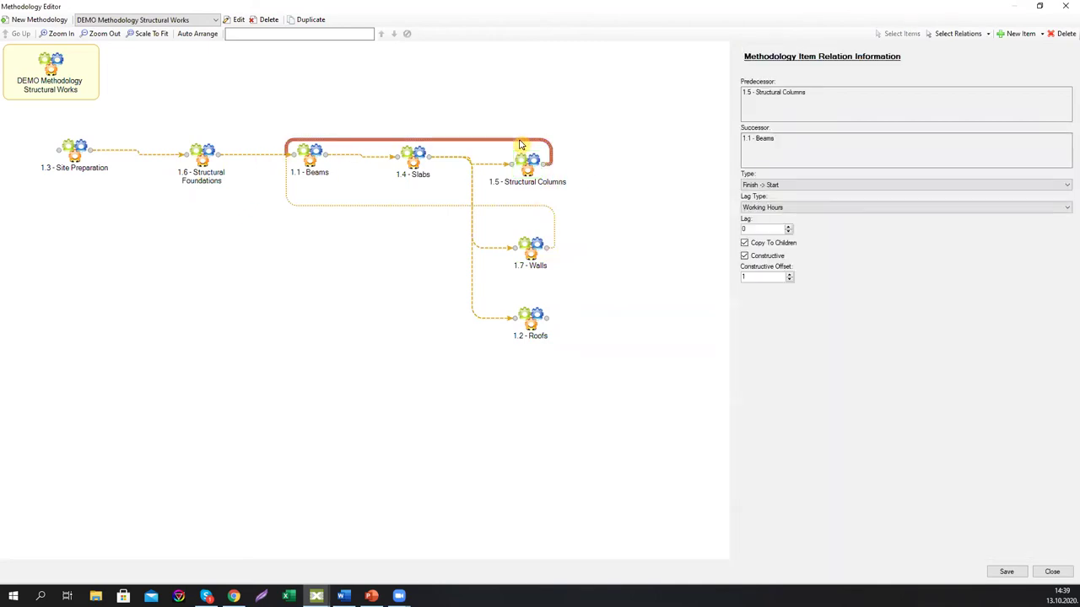
click(745, 257)
click(650, 272)
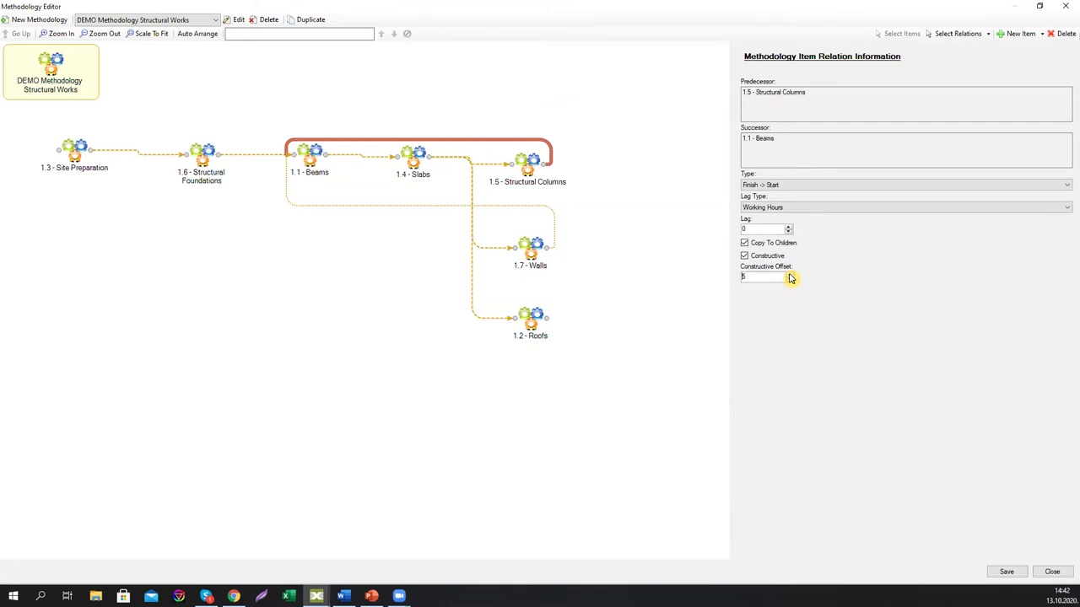
- Save the DEMO methodology and close the Methodology Editor
click(206, 596)
click(316, 596)
click(1006, 572)
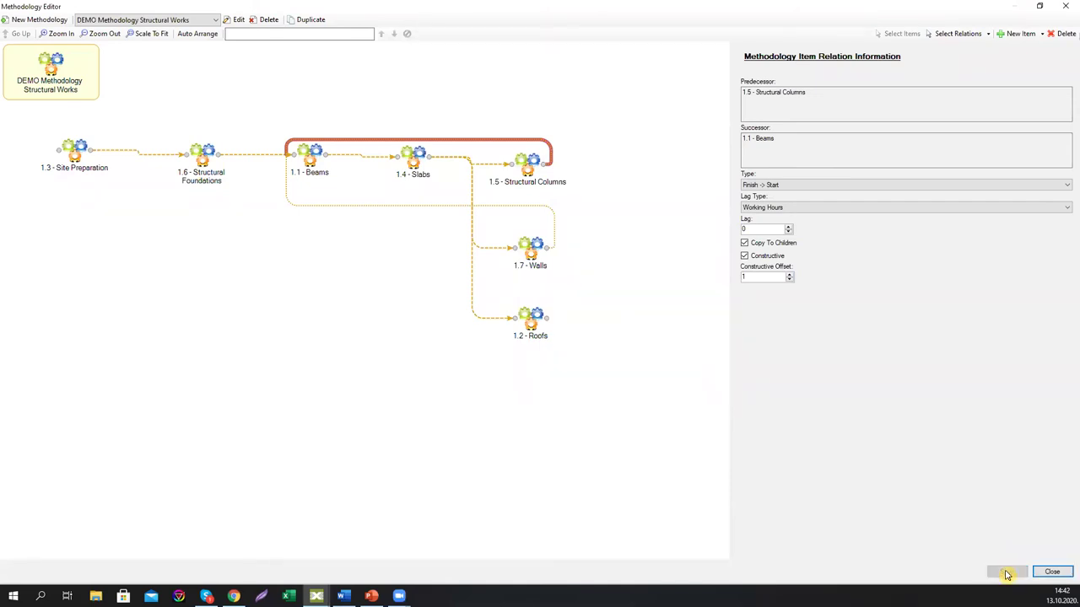
click(1051, 571)
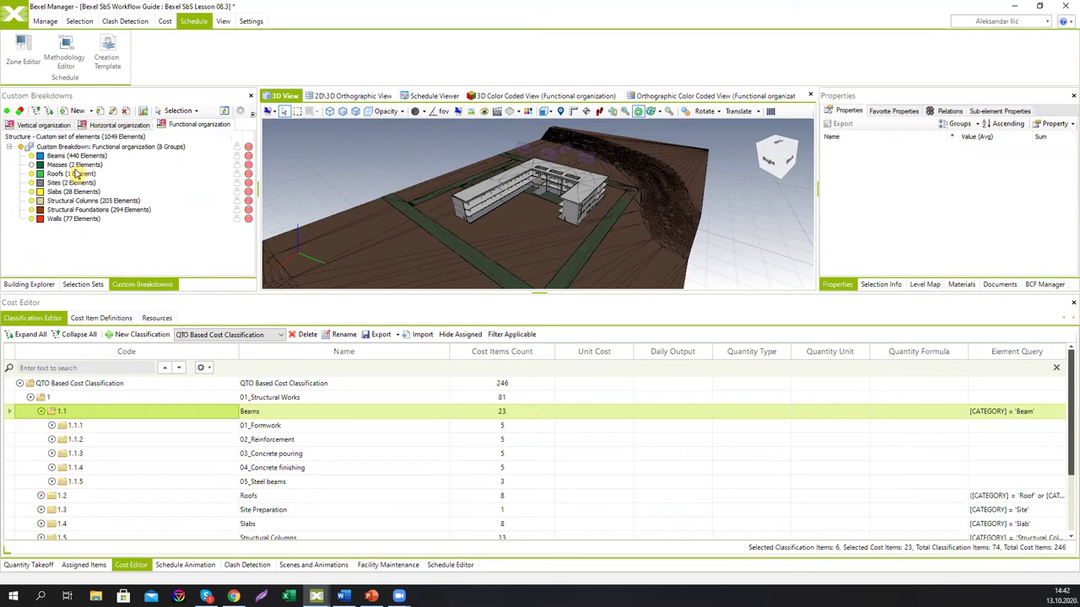
- Open the Zone Editor full screen on the DEMO Levels zone with its five Building 01 levels
click(32, 56)
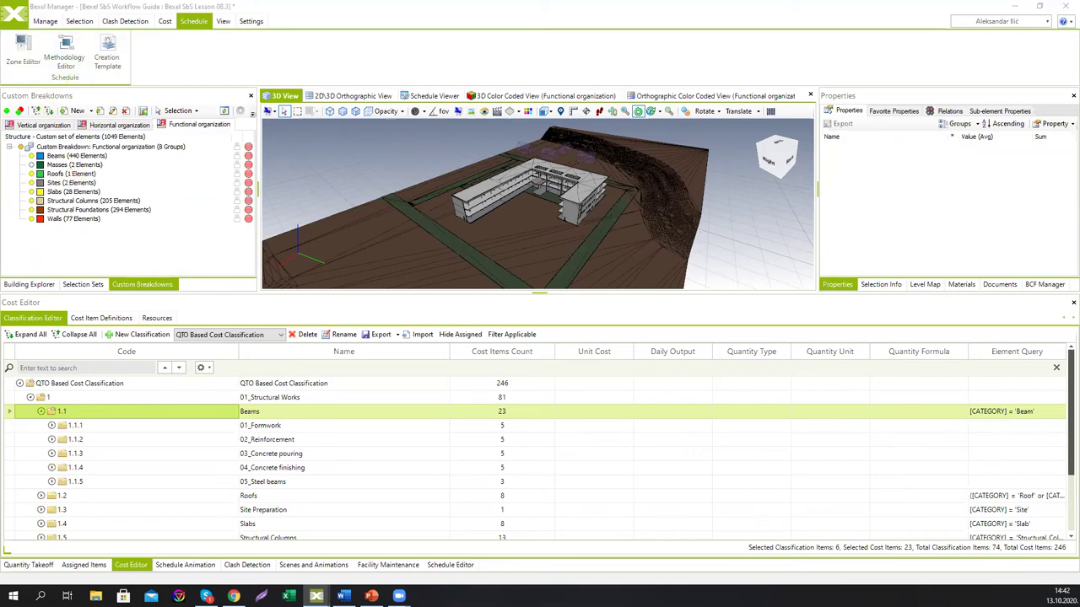
click(750, 48)
click(143, 22)
click(135, 38)
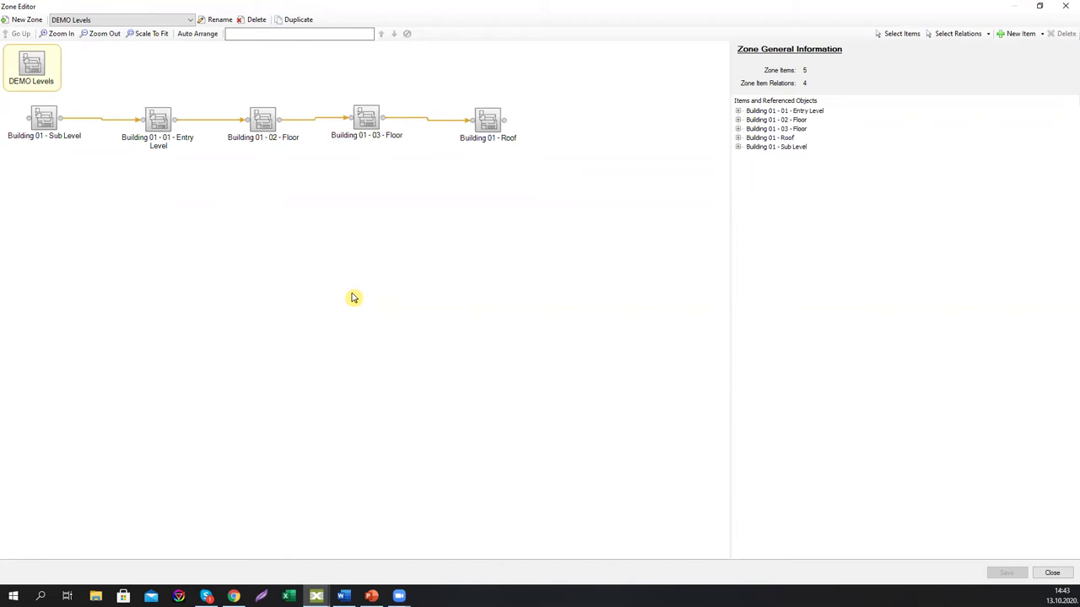
- Tick Constructive on the DEMO Levels zone item, then save and close the Zone Editor
click(46, 75)
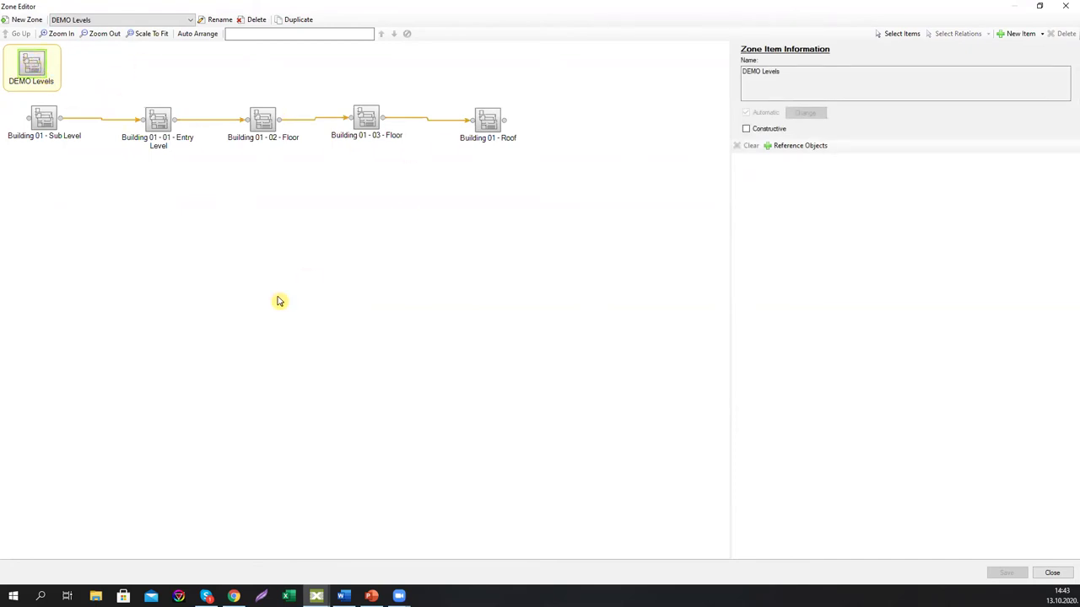
click(745, 129)
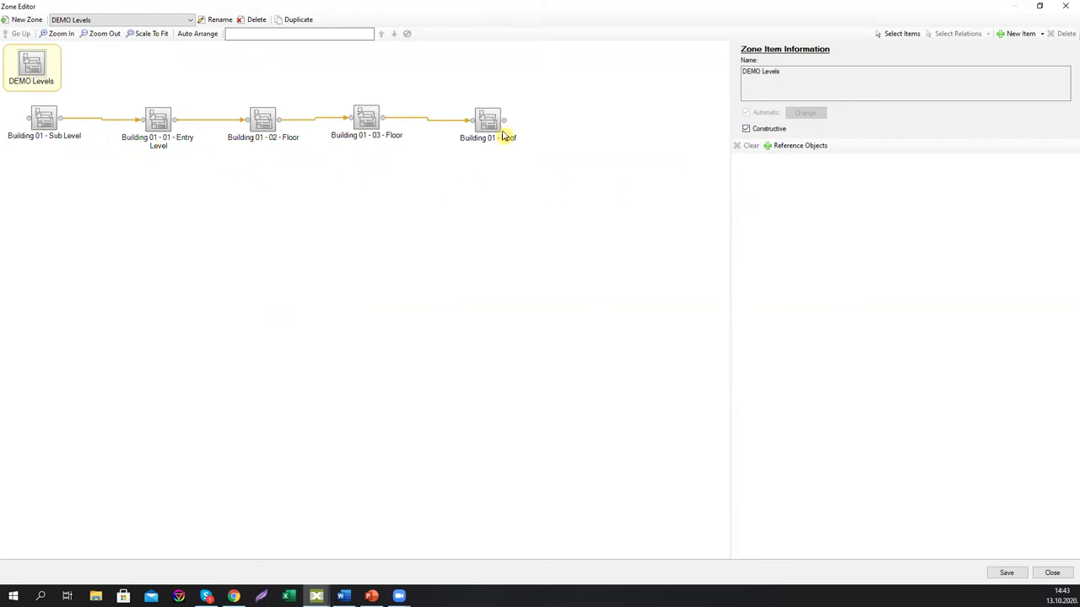
click(1004, 573)
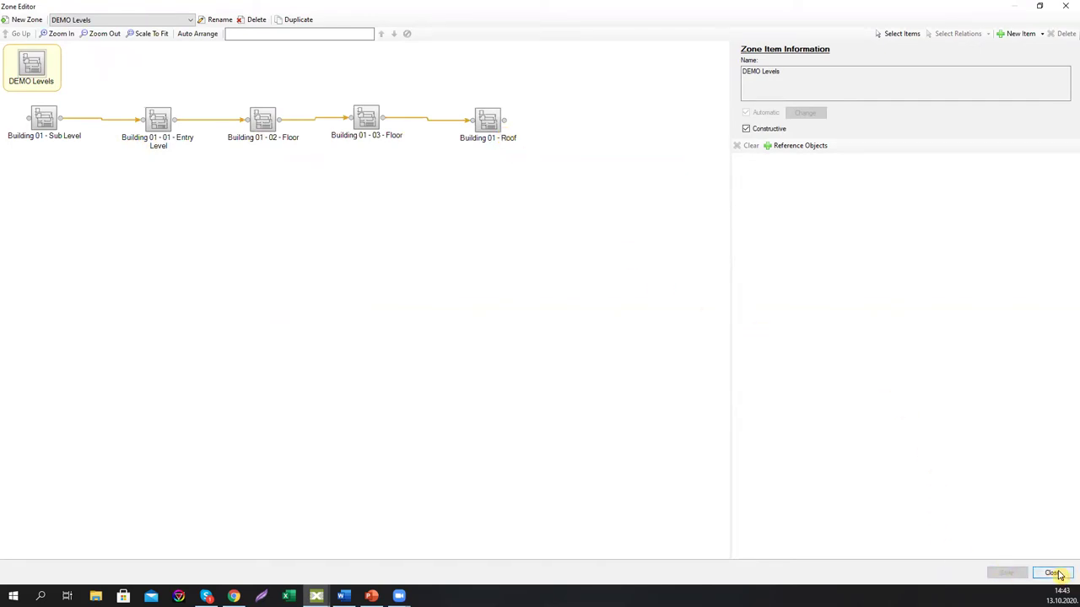
click(1056, 574)
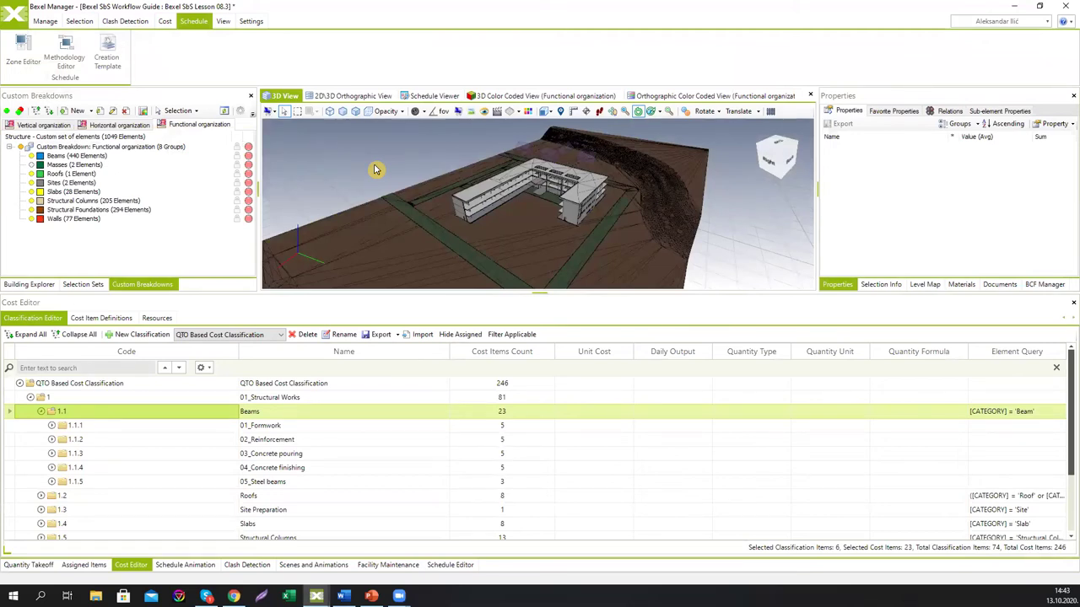
- Open the Creation Template Manager from the Schedule ribbon's Creation Template button
click(107, 52)
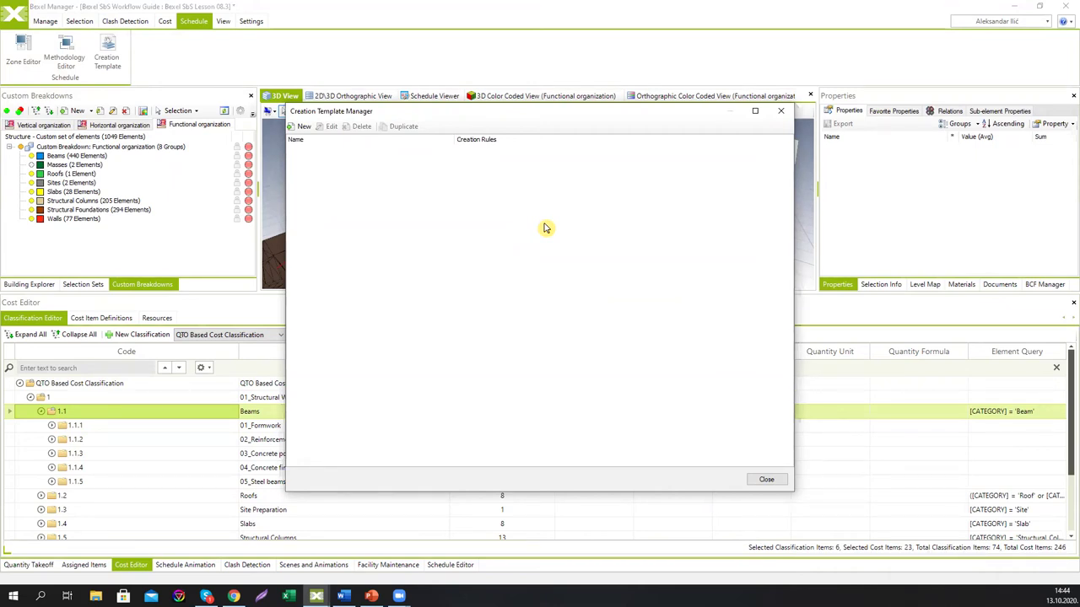
- Create a new creation template named DEMO Template and add a Reference Children Based rule
click(302, 128)
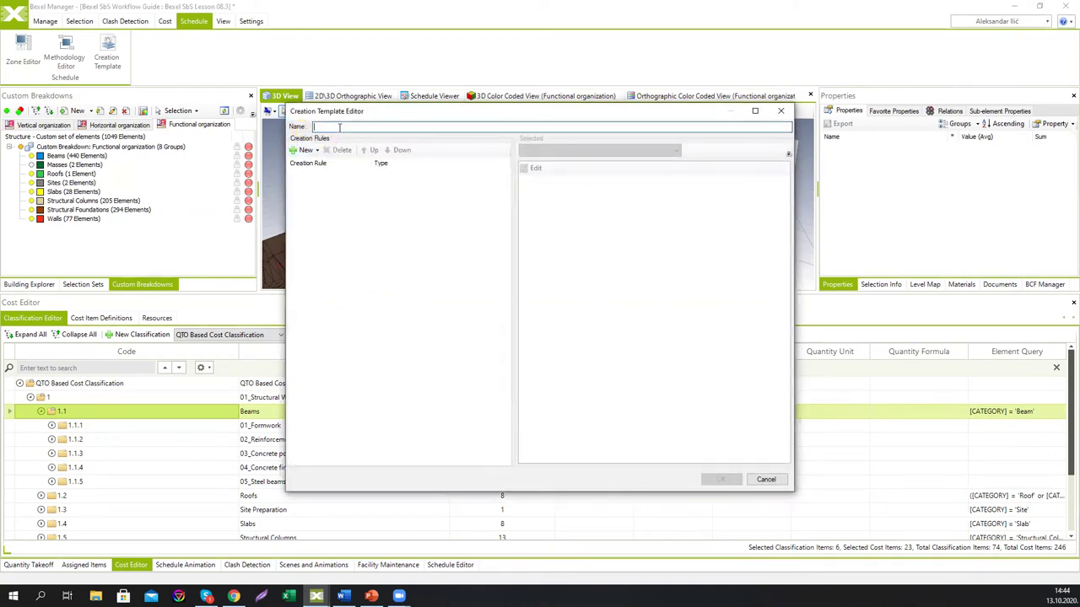
text(DEMO)
text( Template)
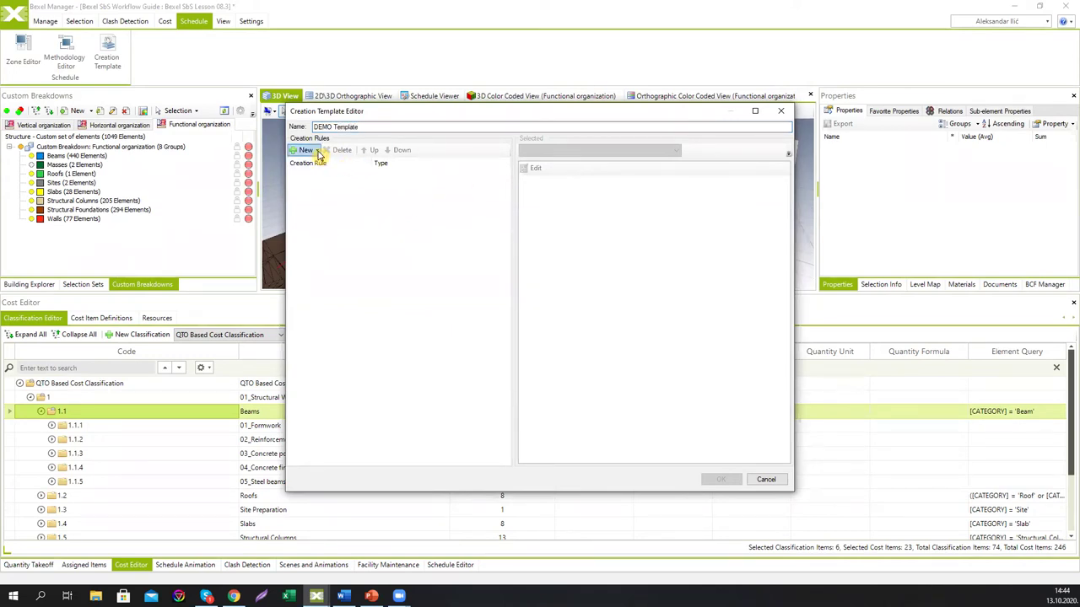
click(318, 152)
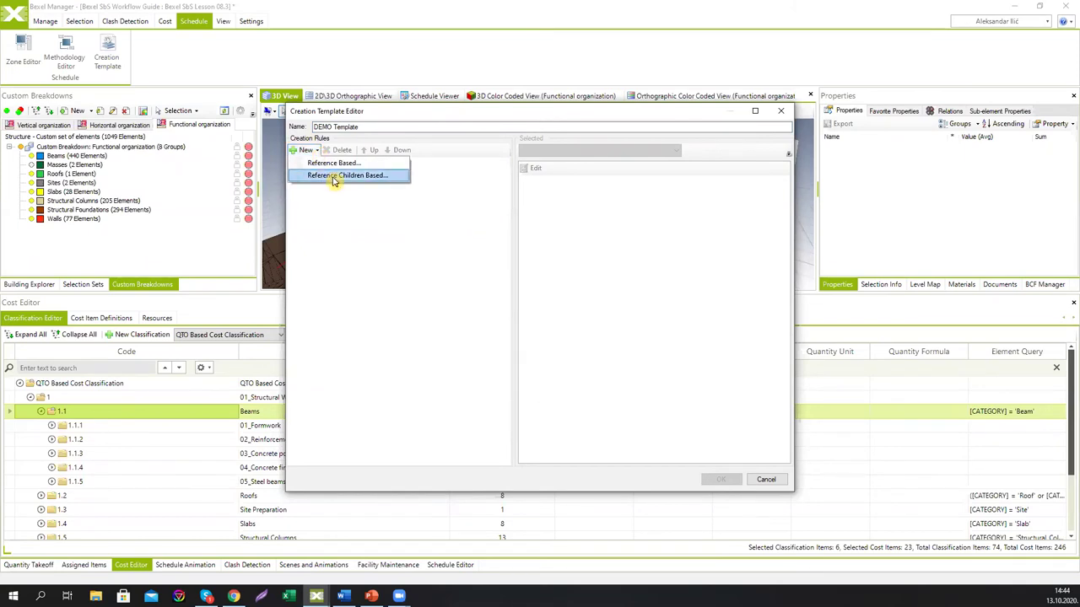
click(334, 177)
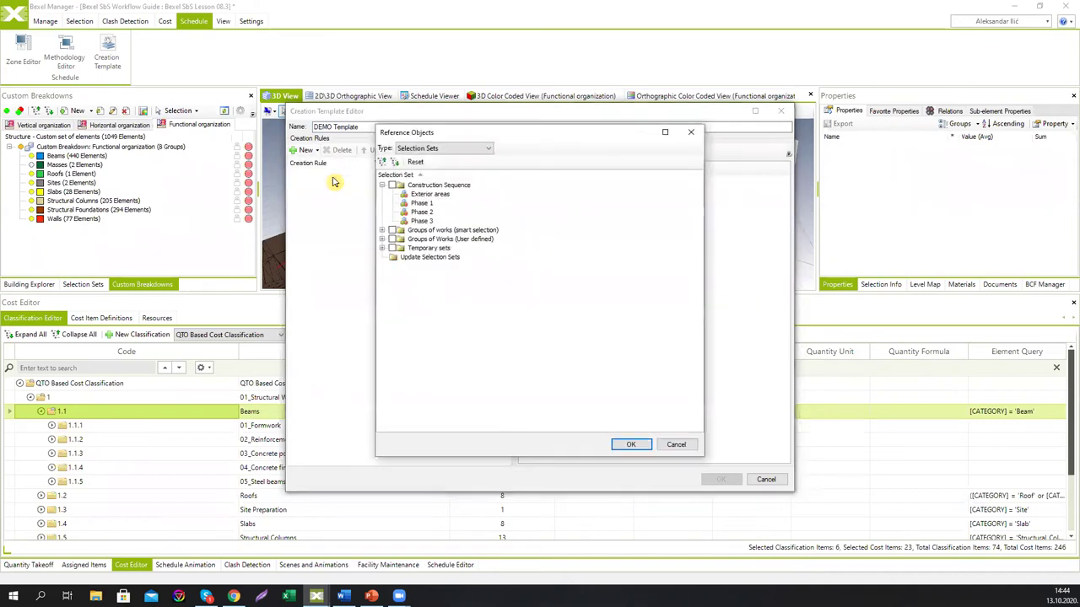
- Set the rule's reference type to Methodology Items with DEMO Methodology Structural Works ticked
click(417, 151)
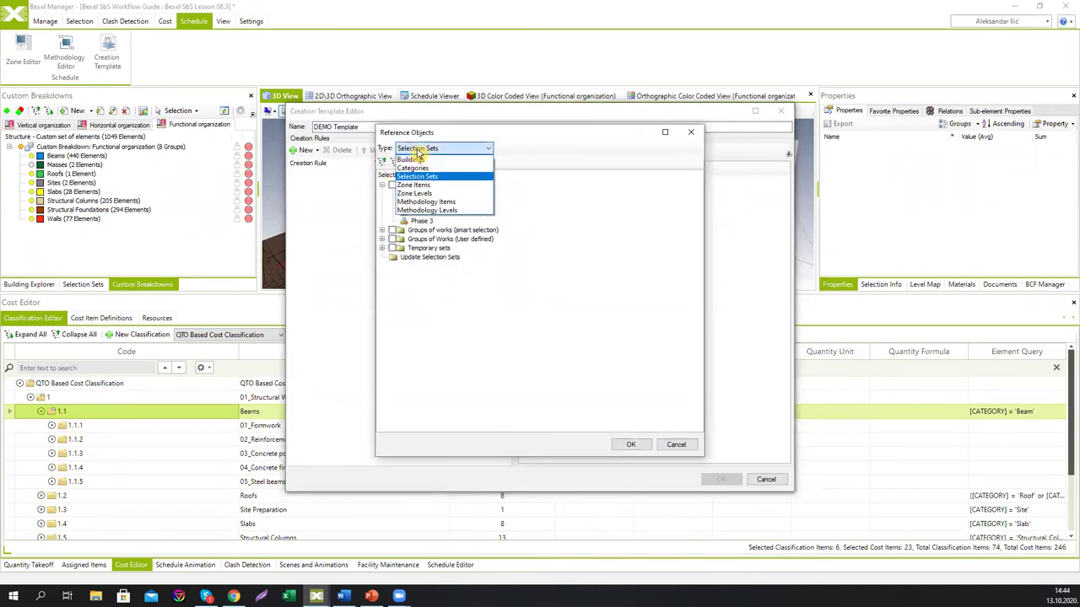
click(433, 203)
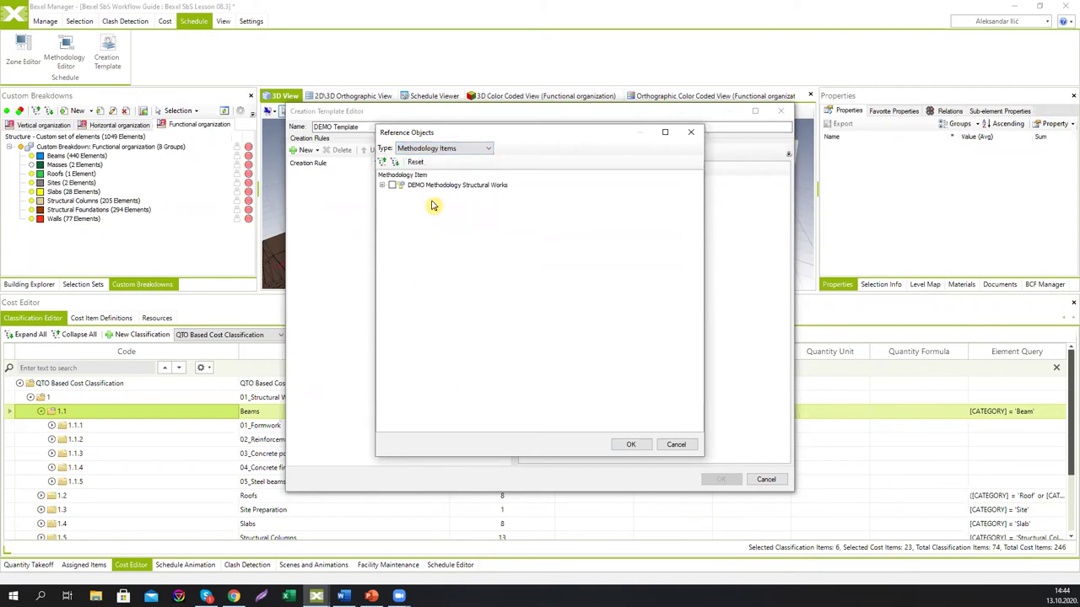
click(392, 186)
click(382, 185)
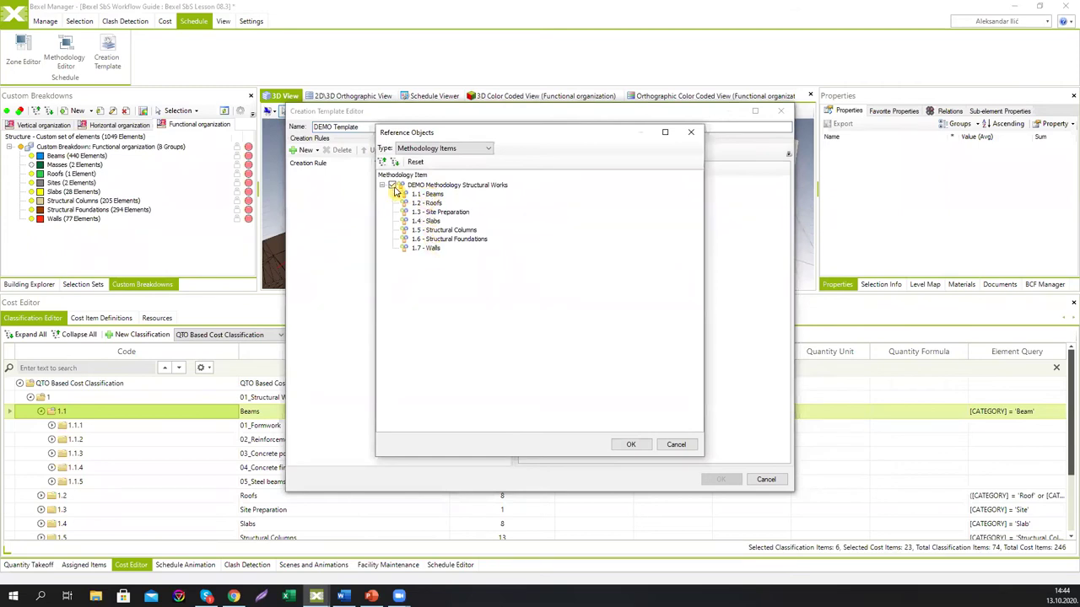
click(637, 449)
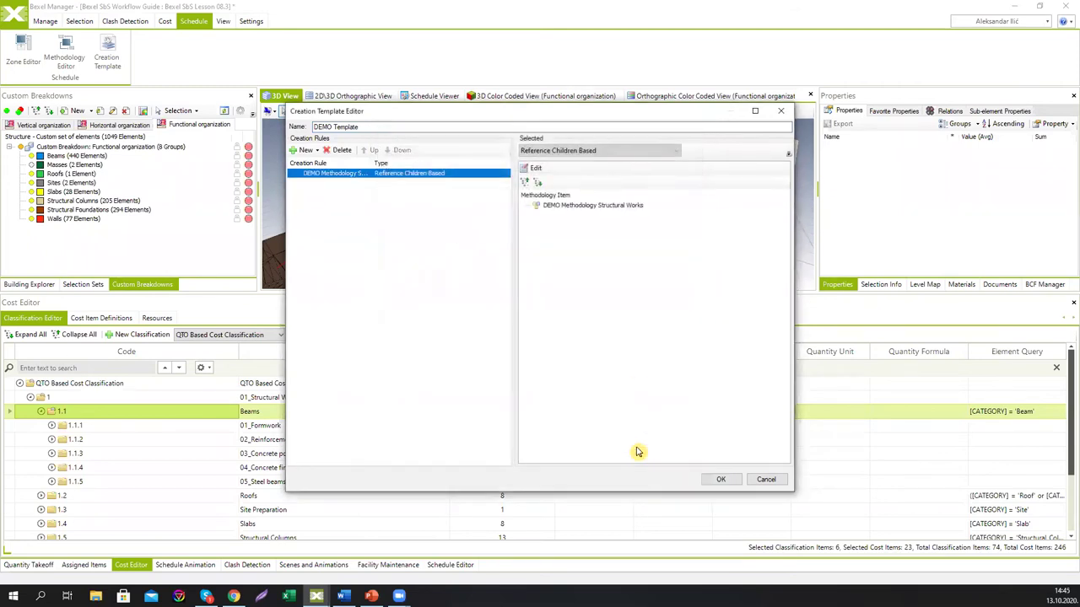
- Add a Reference Children Based rule referencing the DEMO Levels zone items
click(317, 151)
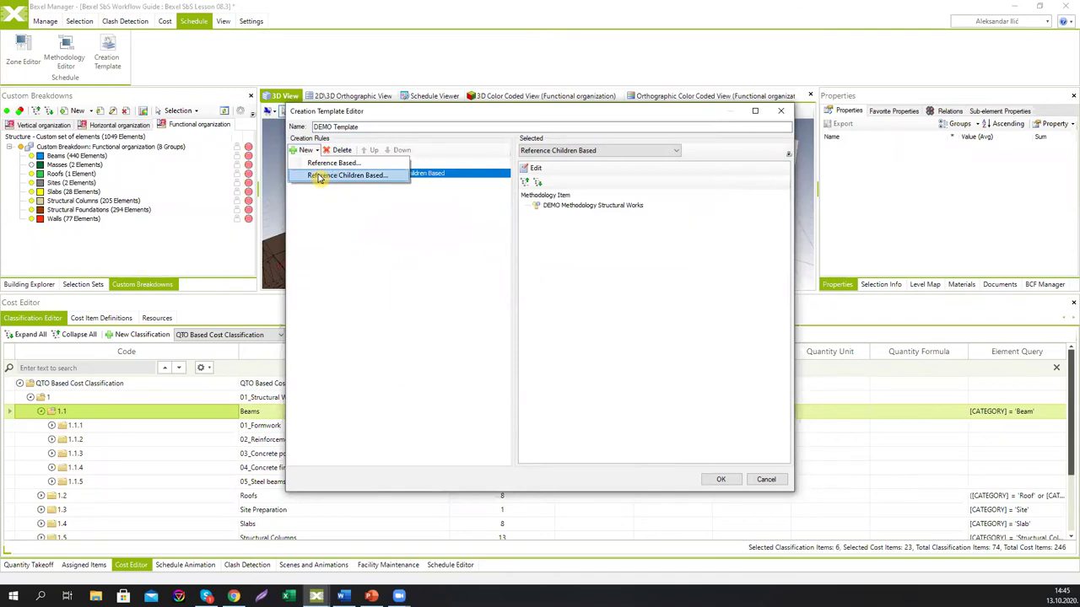
click(345, 174)
click(439, 151)
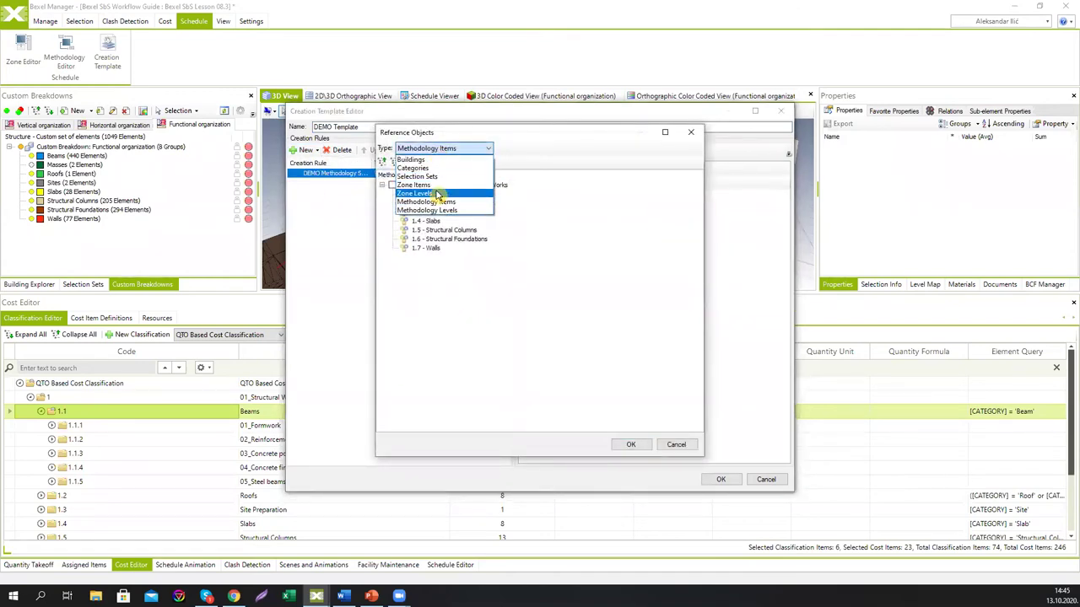
click(429, 187)
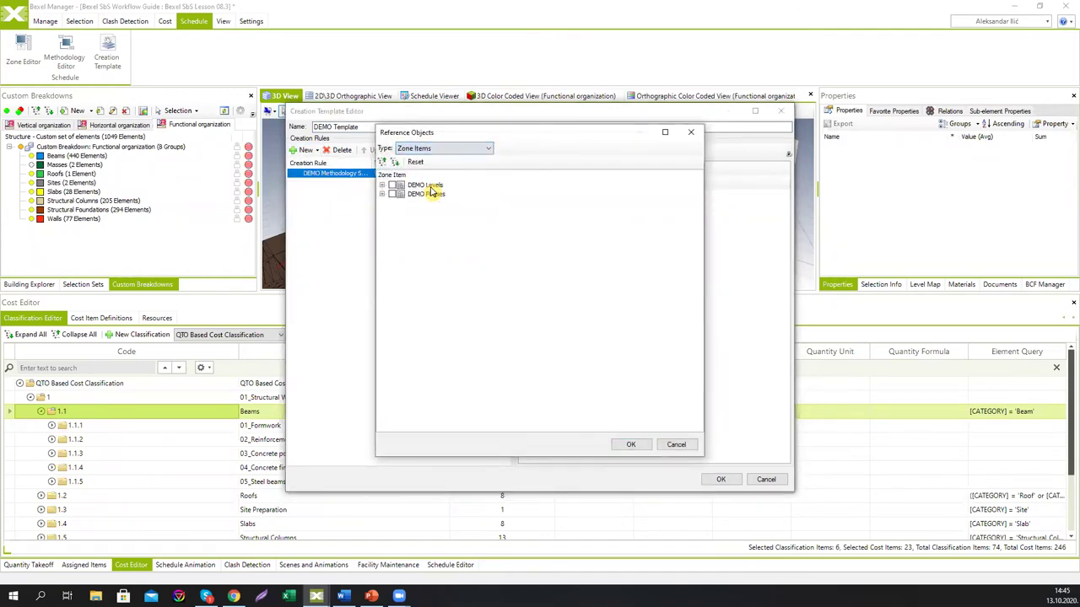
click(394, 187)
click(630, 444)
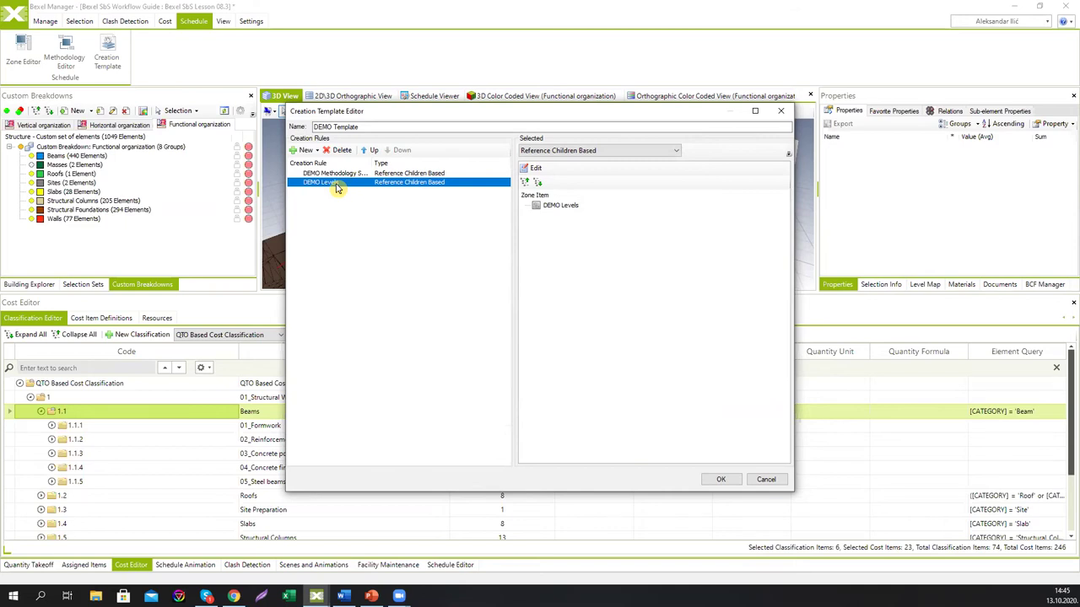
- Add a DEMO Phases Reference Children Based rule, then save DEMO Template and close the manager
click(308, 151)
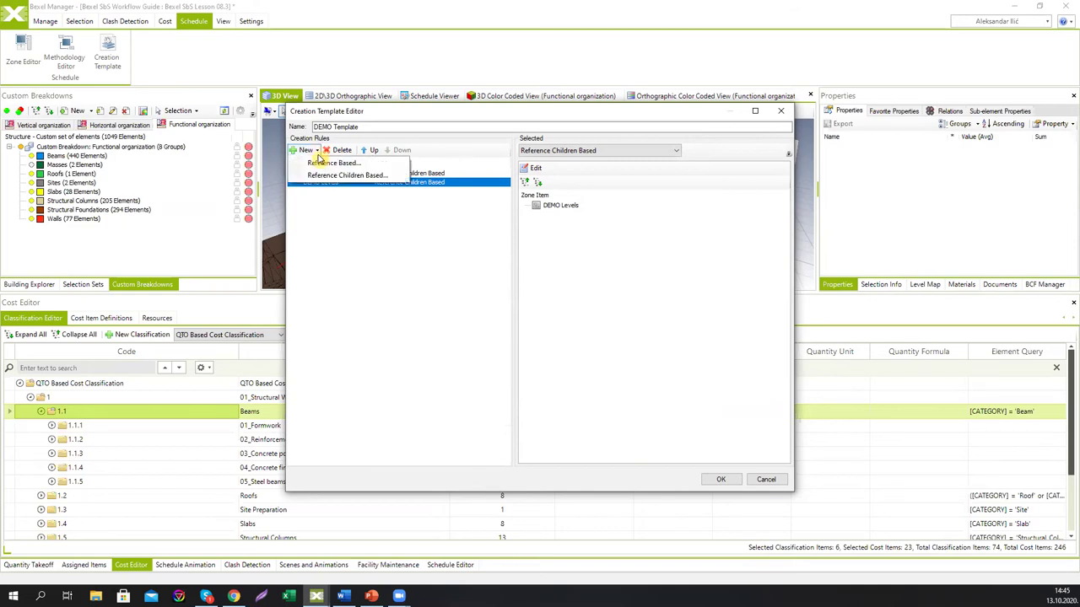
click(353, 173)
click(393, 194)
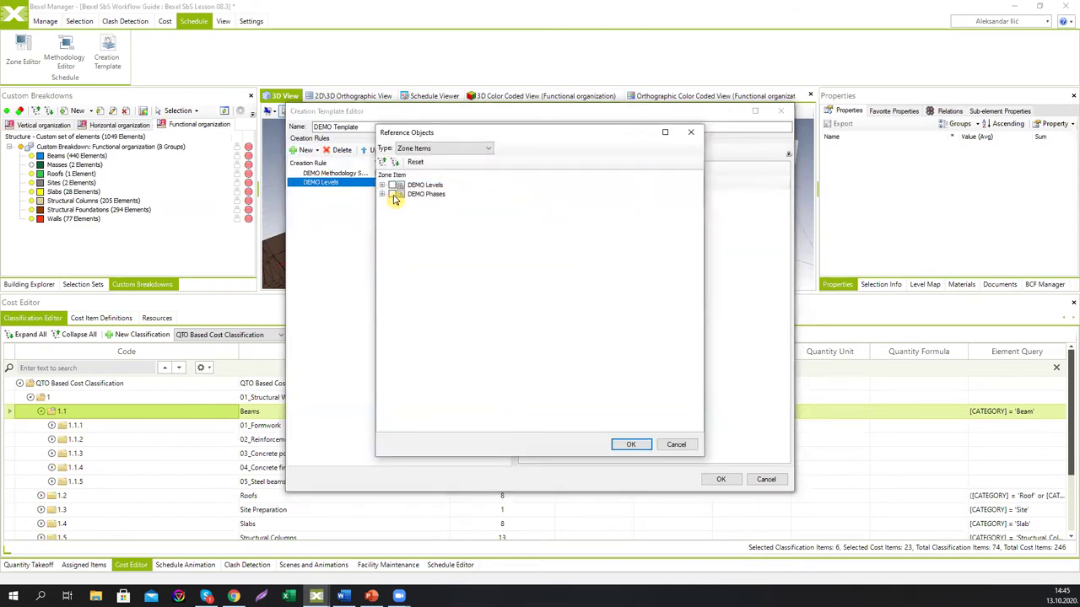
click(630, 444)
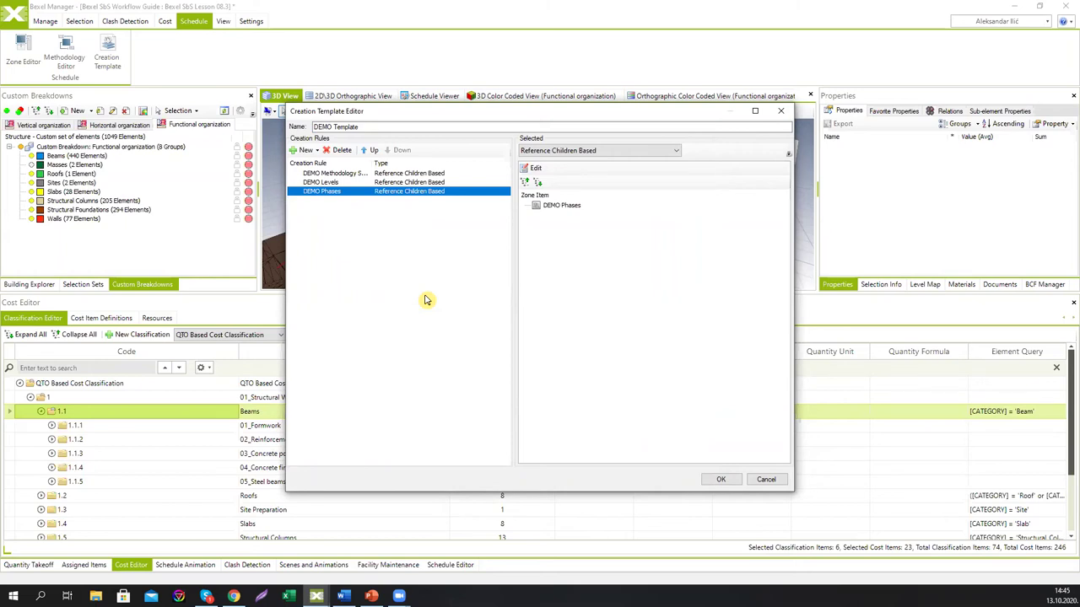
click(721, 481)
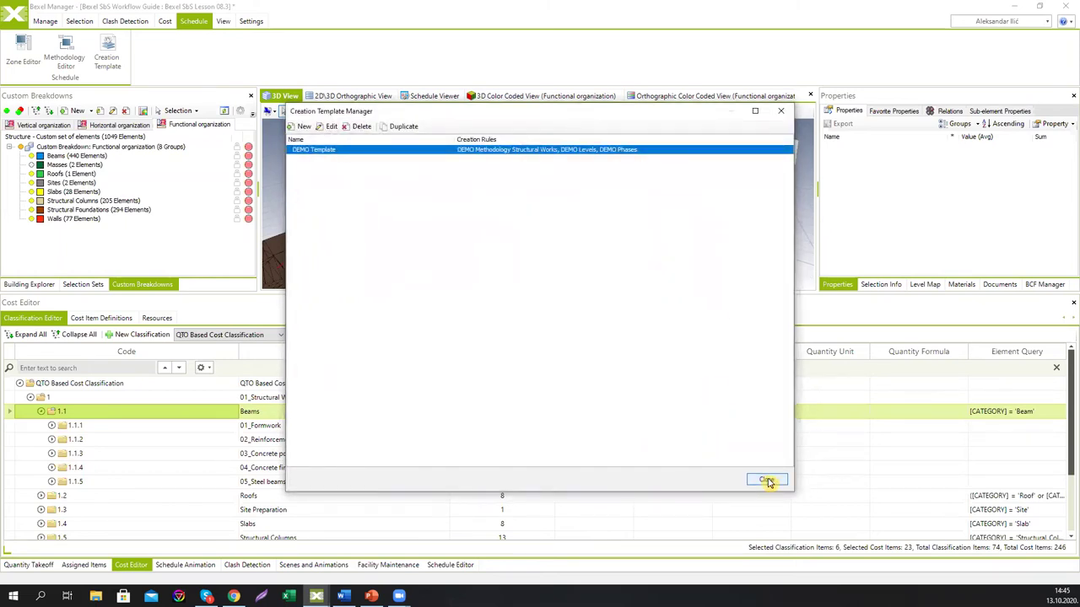
click(764, 479)
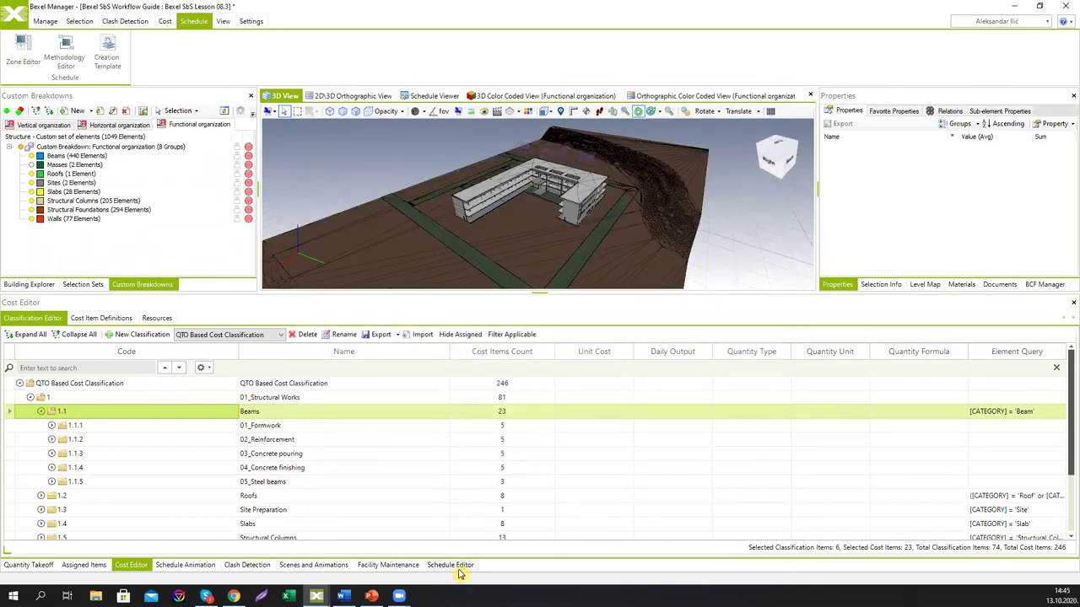
- Create DEMO Schedule using the QTO Based Cost Classification cost version and select its root task
click(452, 566)
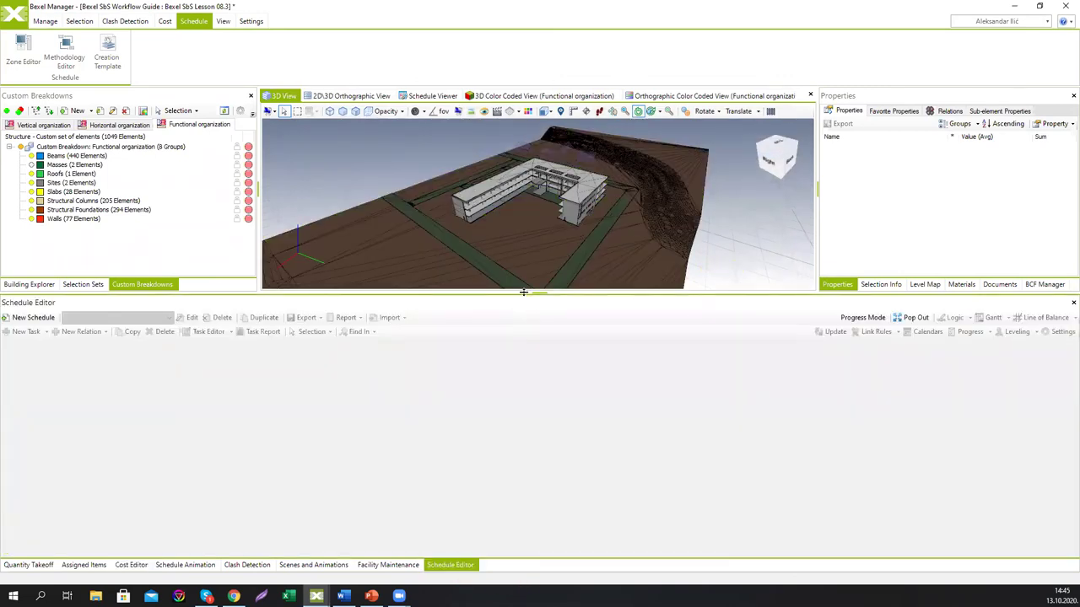
drag(528, 301, 528, 306)
click(34, 321)
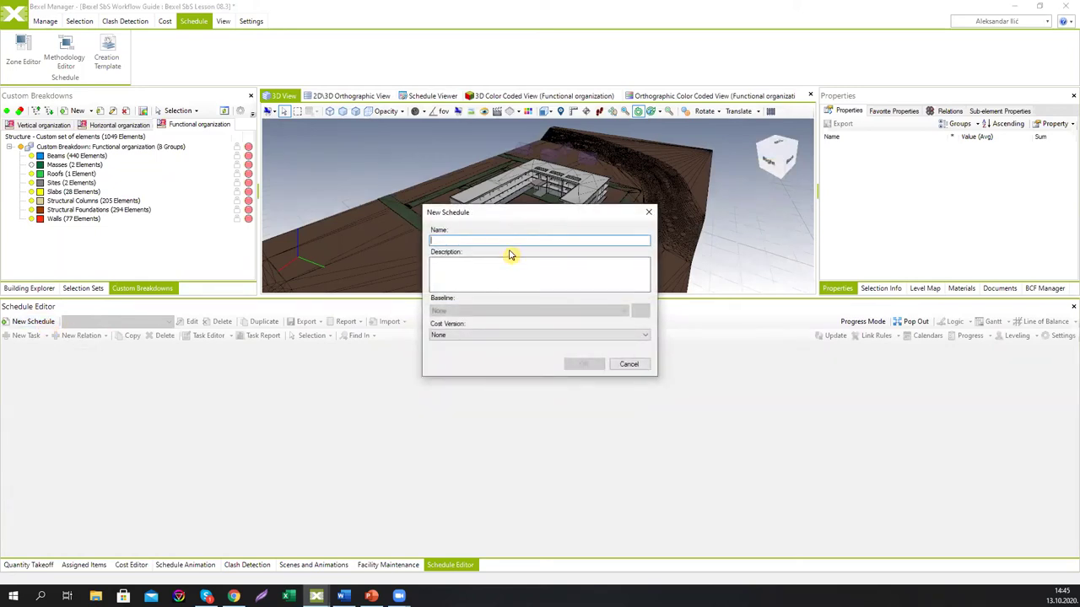
text(DEMO)
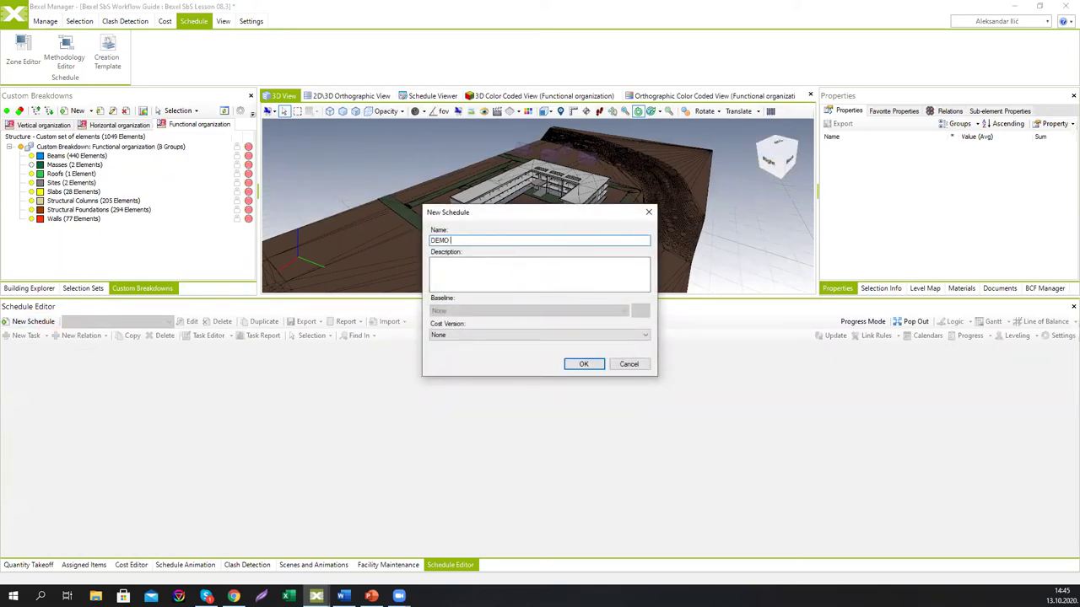
text( Schedule)
click(506, 335)
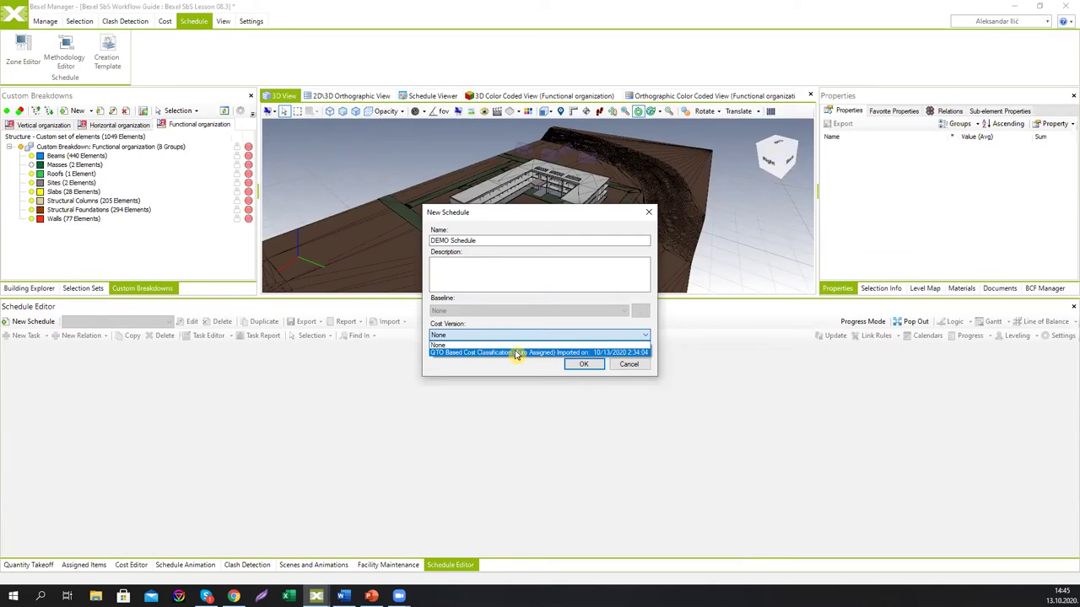
click(517, 354)
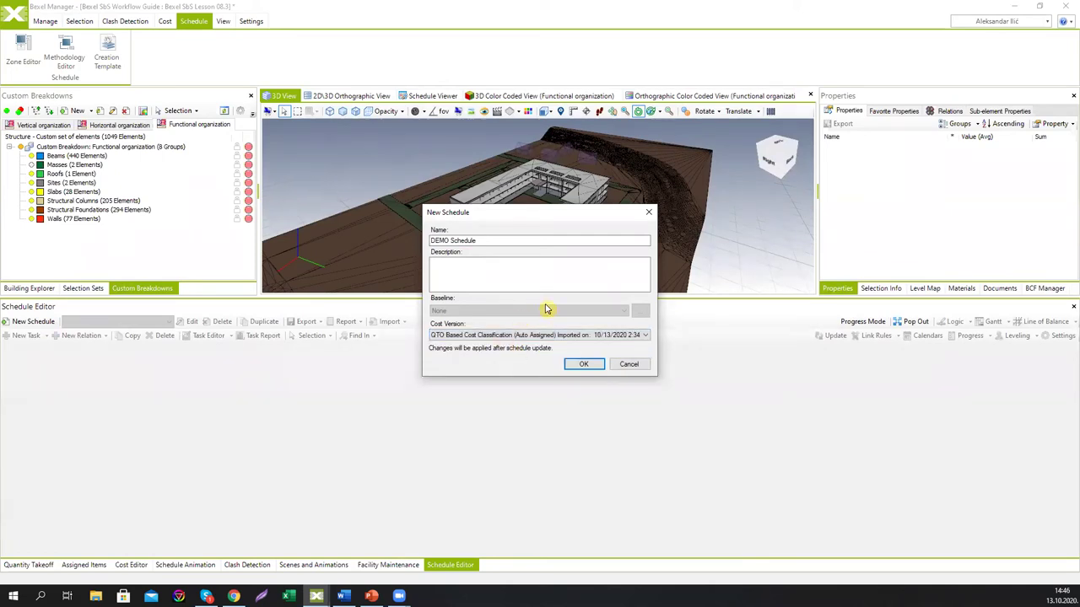
click(583, 365)
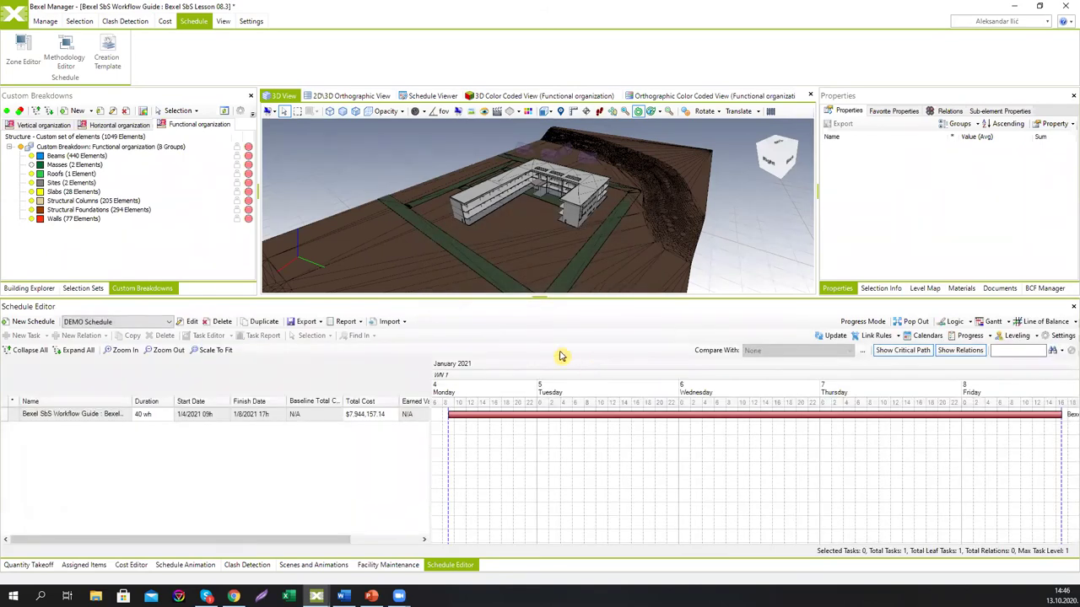
click(117, 420)
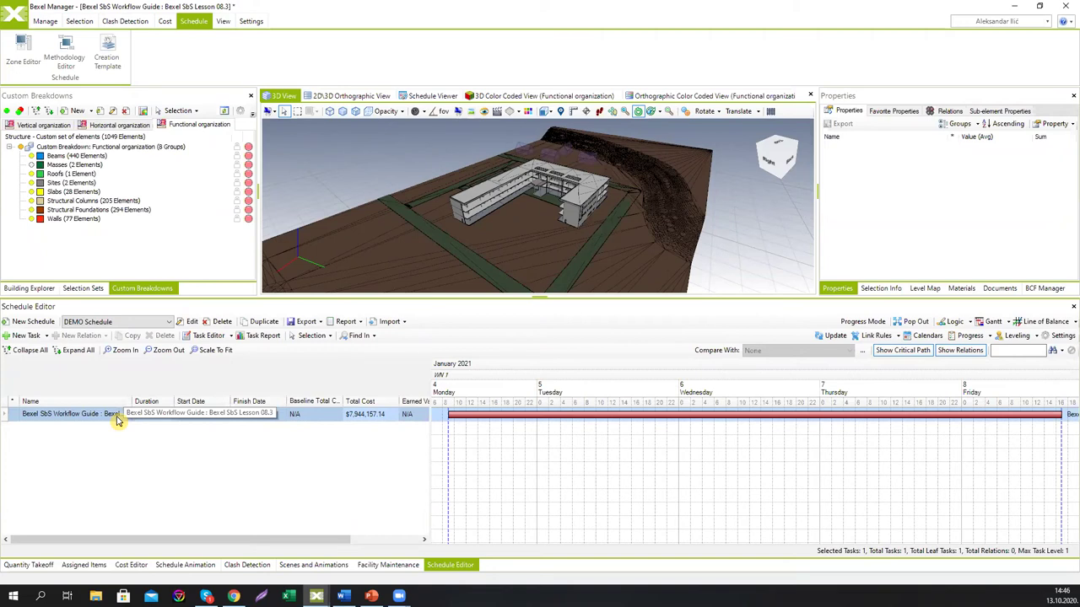
click(915, 321)
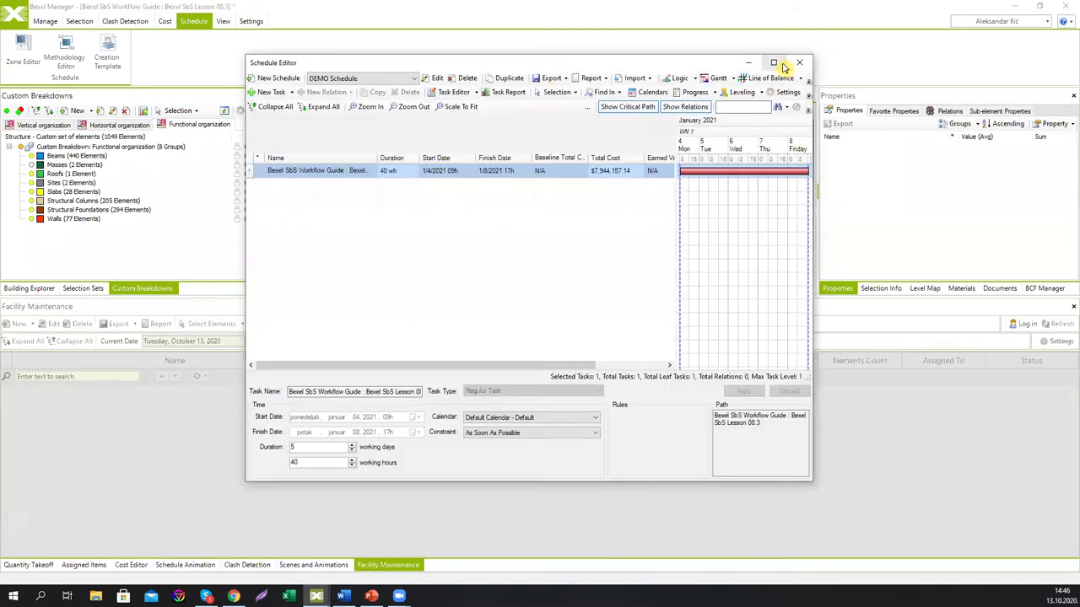
- Maximize the popped-out Schedule Editor and bring up the root task's context menu
click(772, 64)
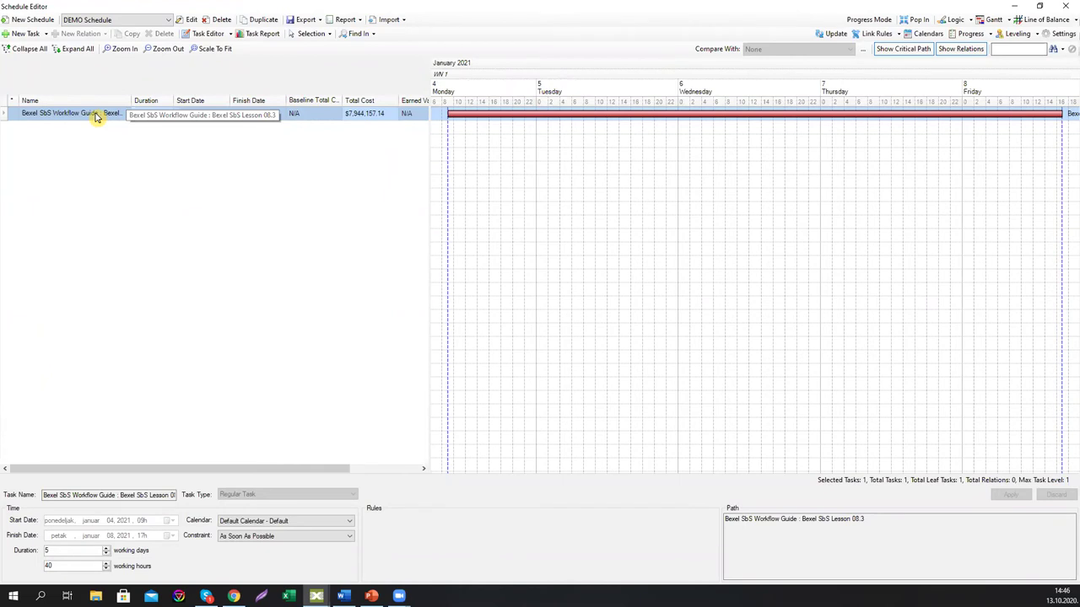
right_click(96, 117)
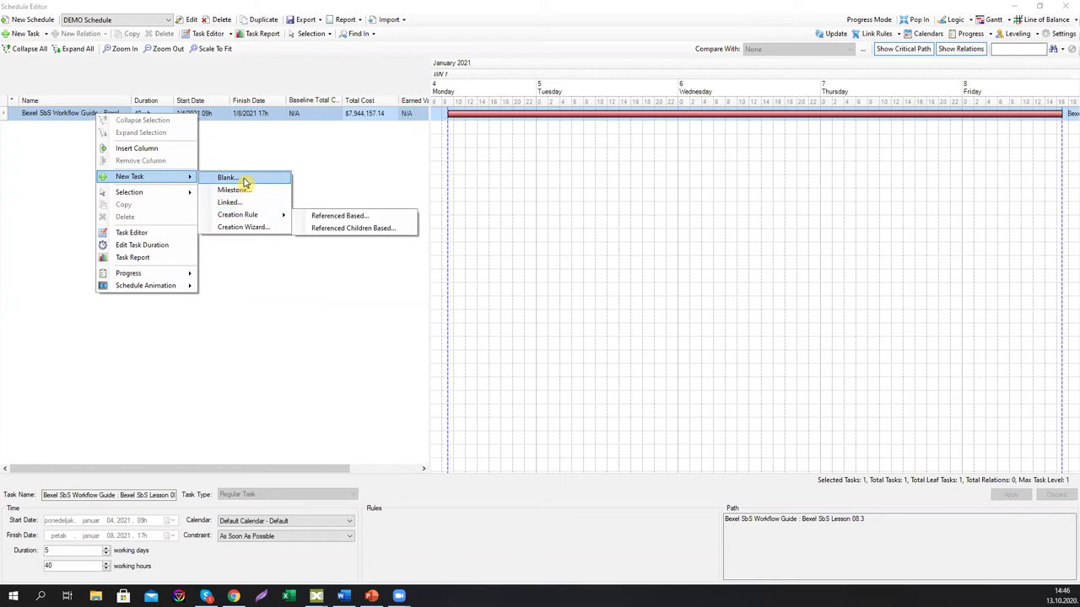
mouse_move(129, 176)
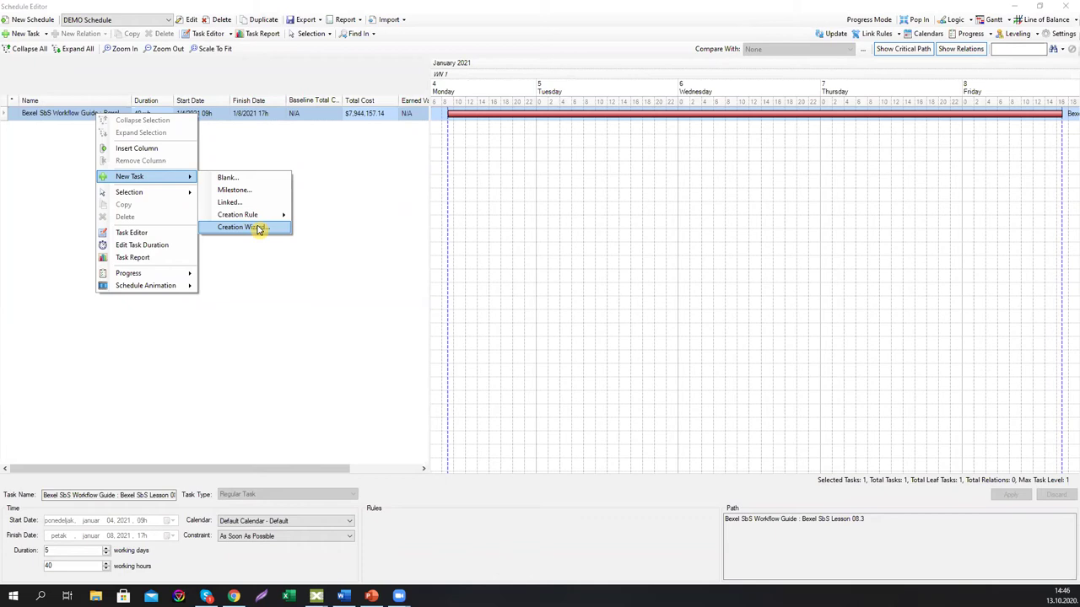
- In the root task's Creation Wizard, browse a Reference Based rule's Zone Items, then dismiss it
click(254, 229)
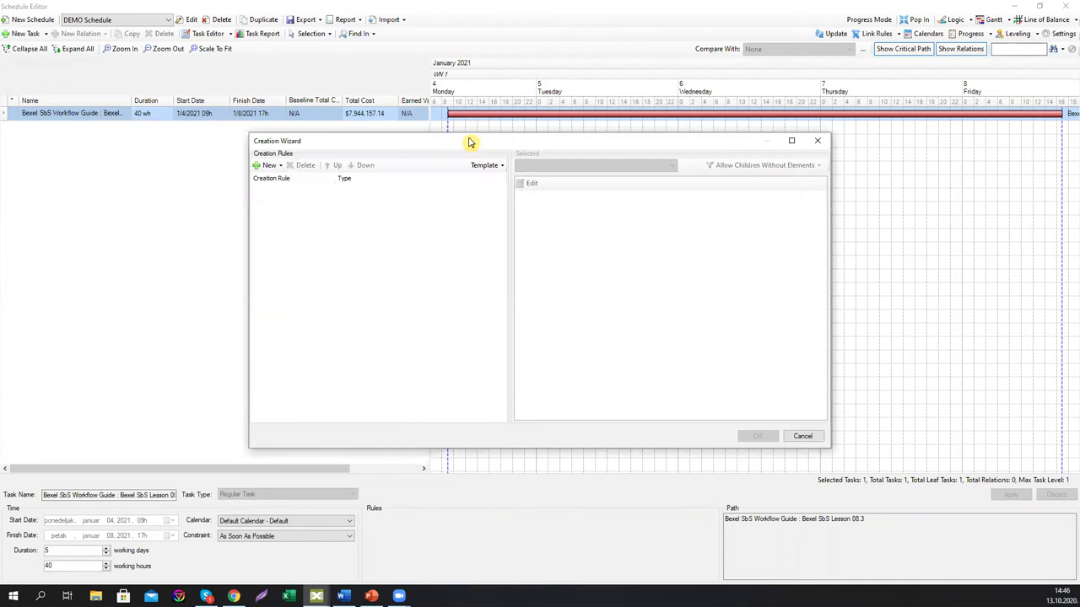
click(265, 159)
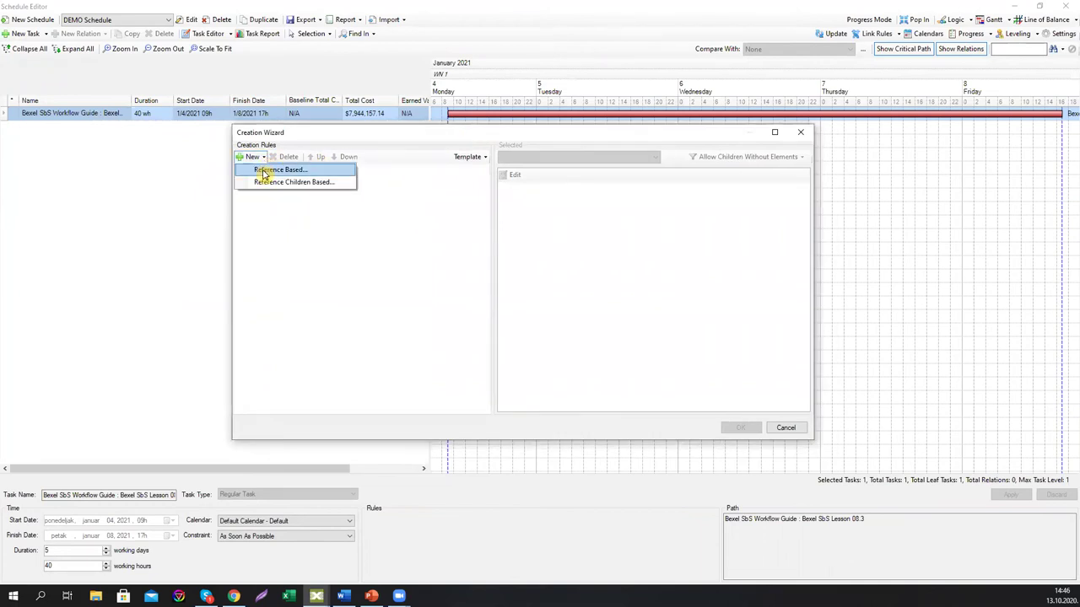
click(270, 185)
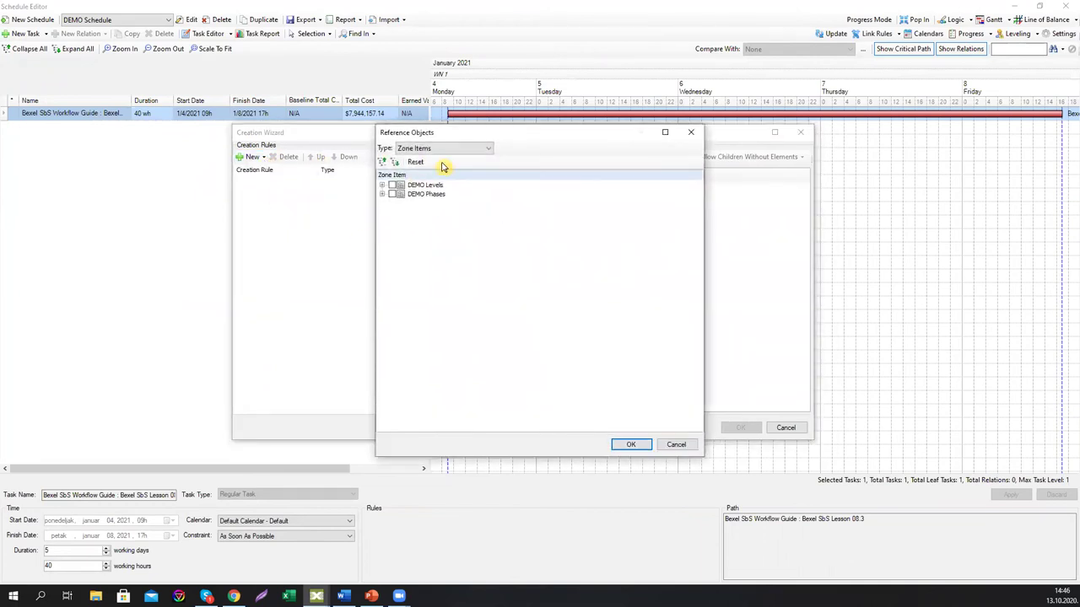
click(447, 149)
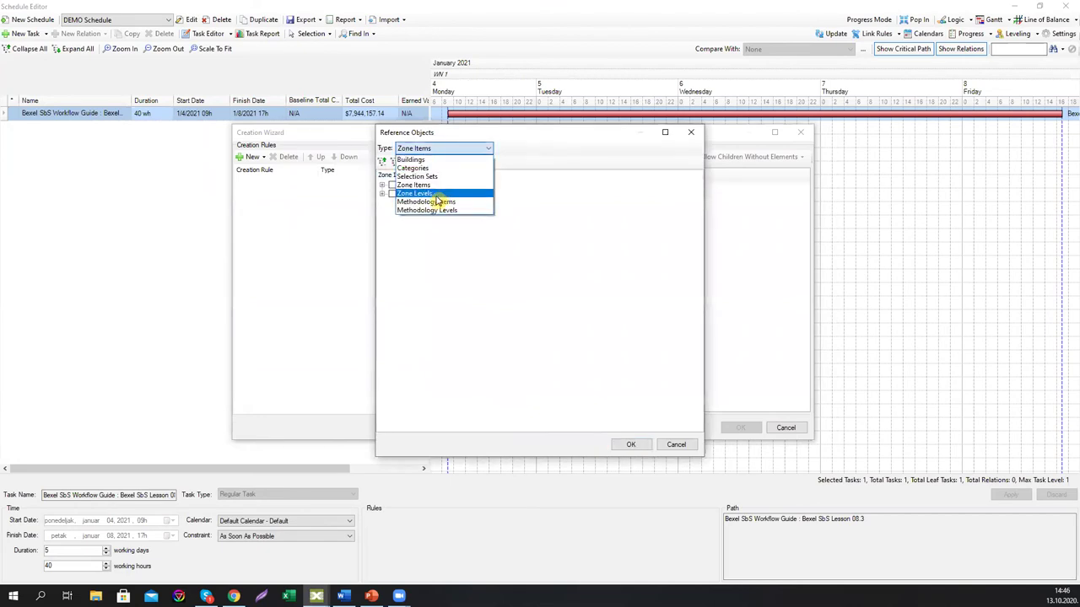
click(578, 200)
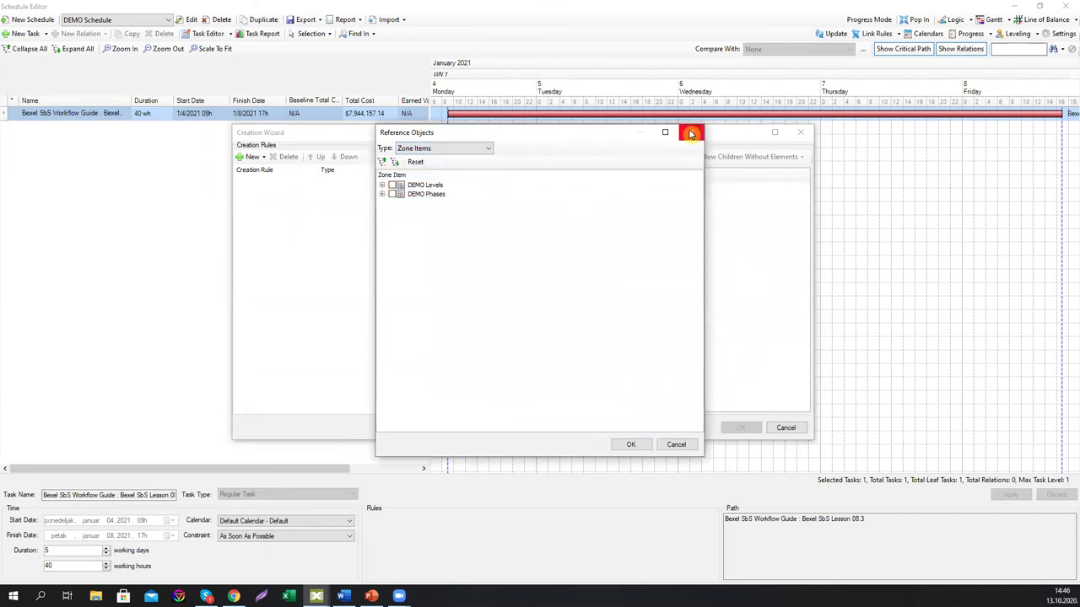
click(692, 138)
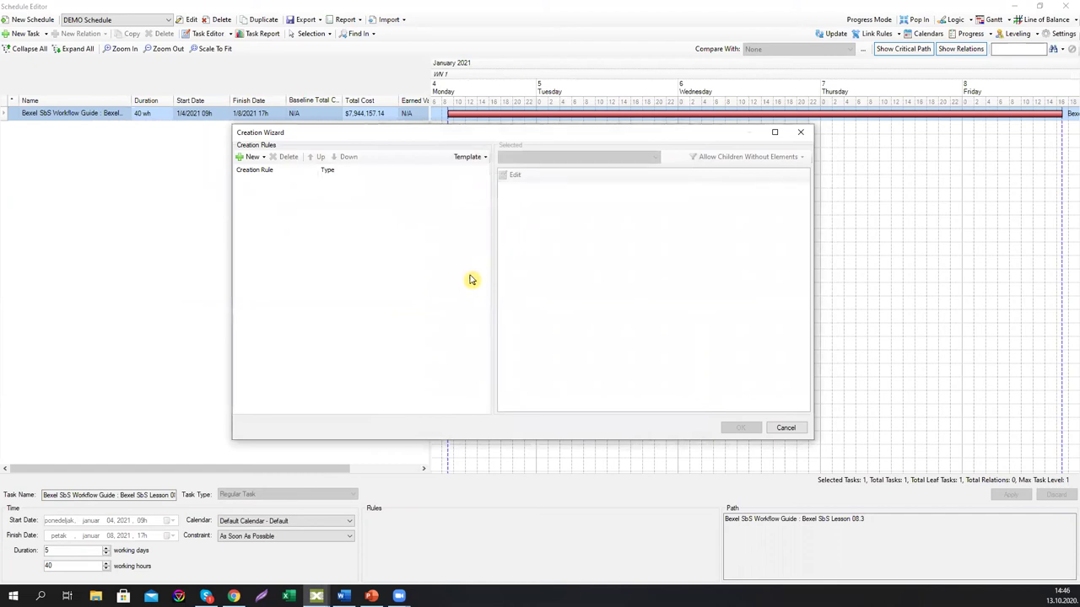
- Load the saved DEMO Template into the Creation Wizard
click(485, 157)
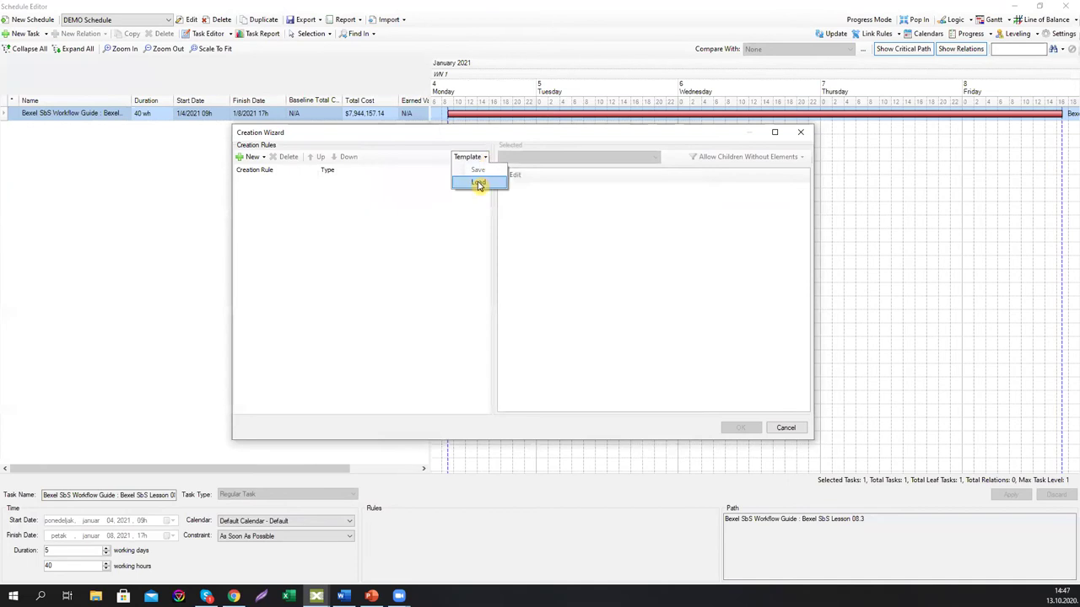
click(479, 181)
click(348, 150)
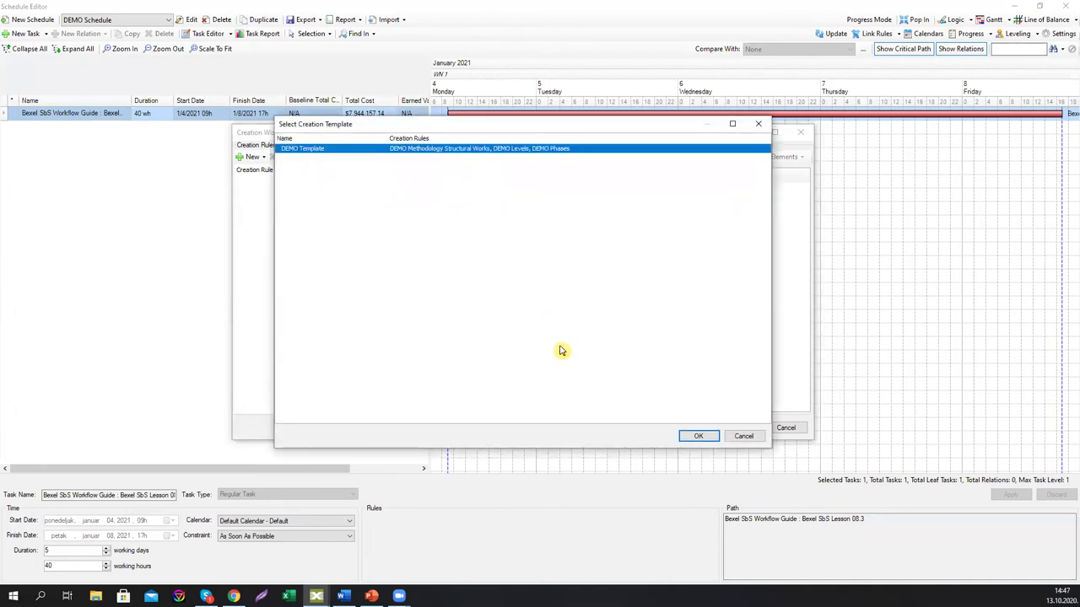
click(699, 436)
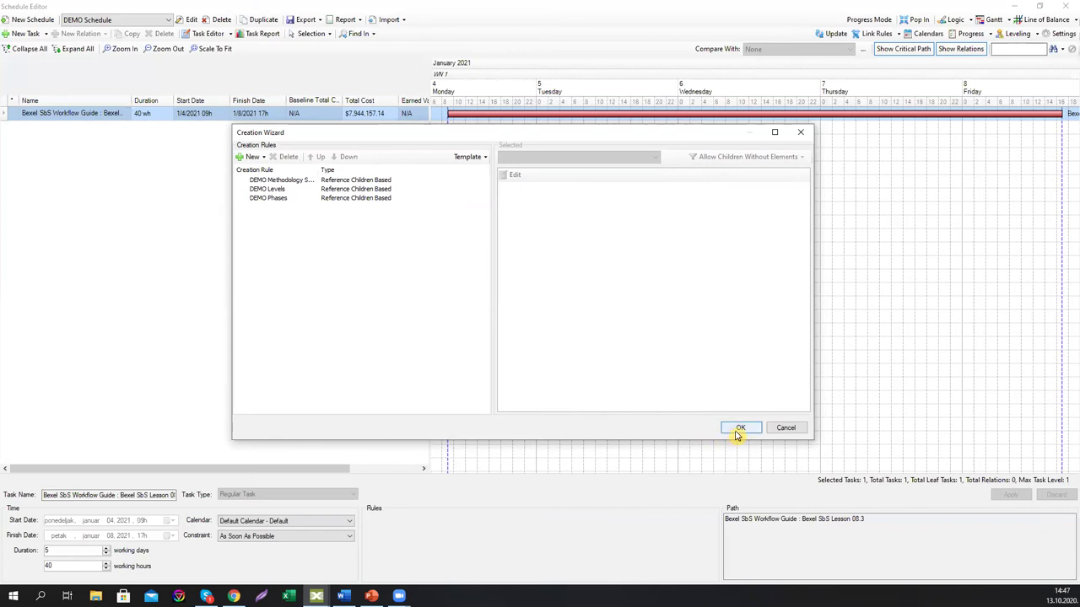
- Generate child tasks from the template rules, expand all tasks and fit the timeline
click(739, 430)
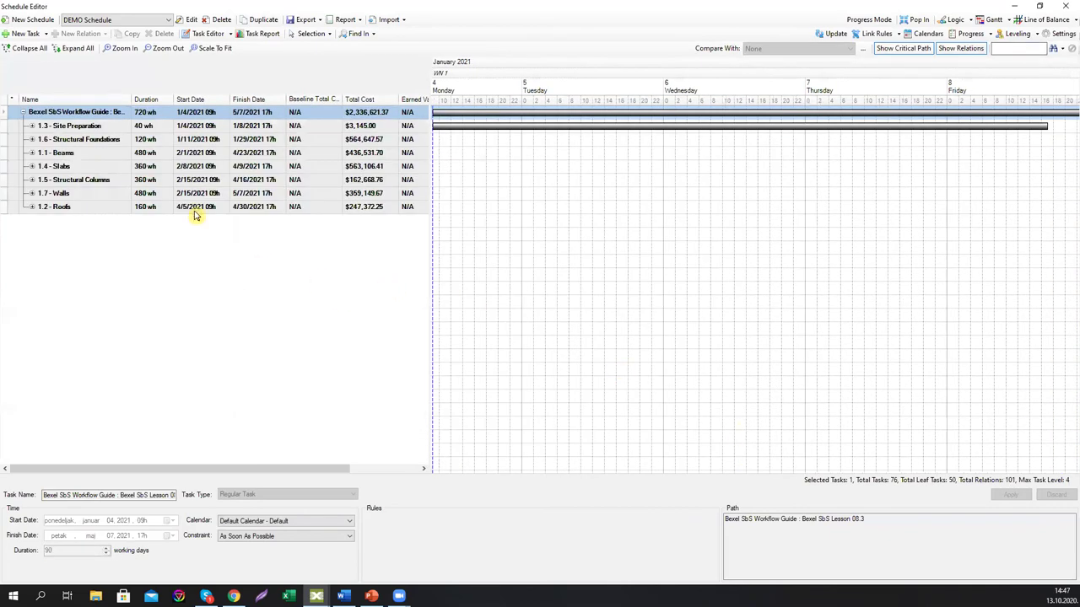
click(75, 48)
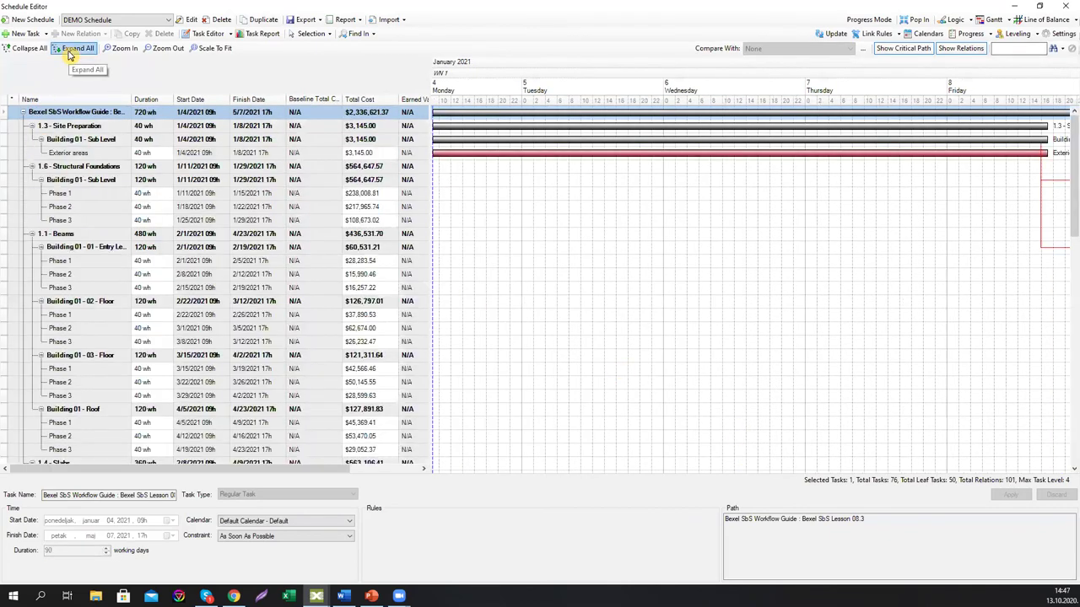
click(211, 48)
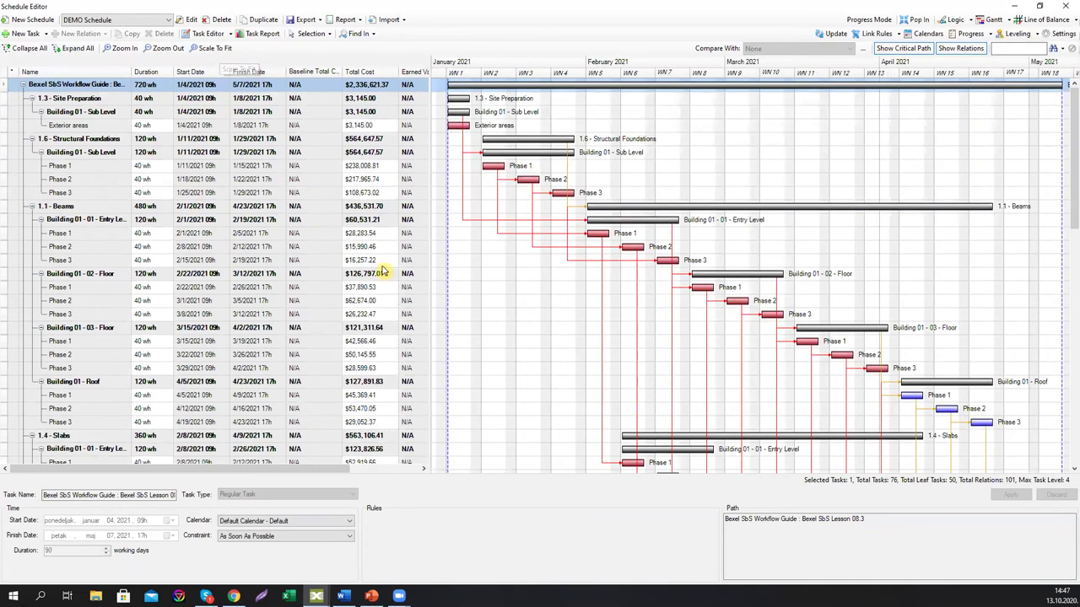
scroll(346, 253, down, 3)
scroll(346, 253, down, 4)
scroll(345, 279, down, 4)
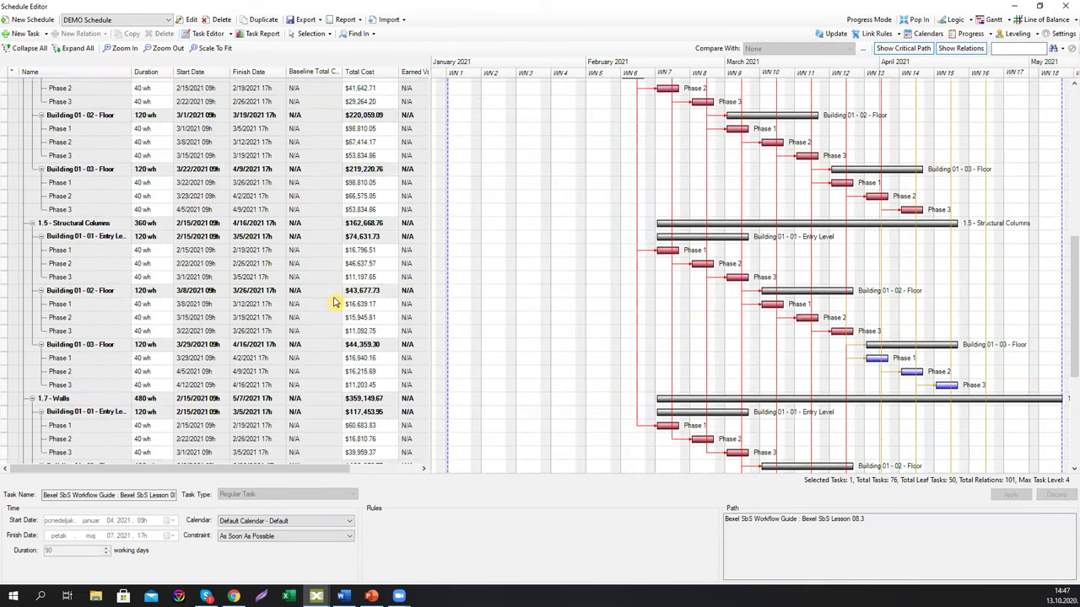
scroll(338, 301, down, 4)
scroll(338, 313, down, 4)
scroll(333, 329, up, 1)
scroll(333, 329, up, 1)
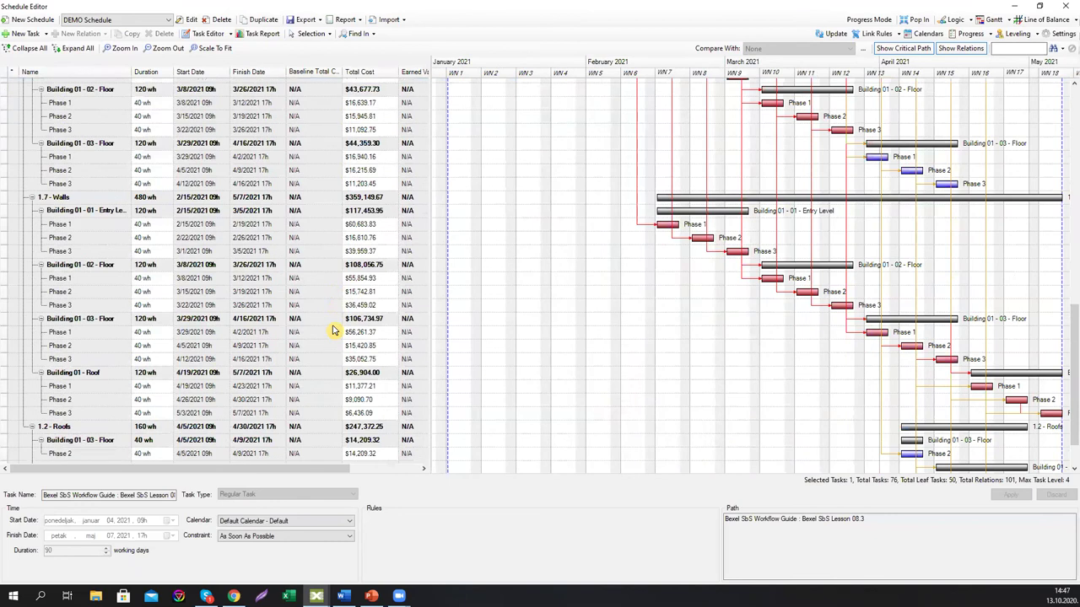
scroll(333, 329, up, 2)
scroll(334, 329, up, 2)
scroll(333, 329, up, 2)
scroll(333, 329, up, 2)
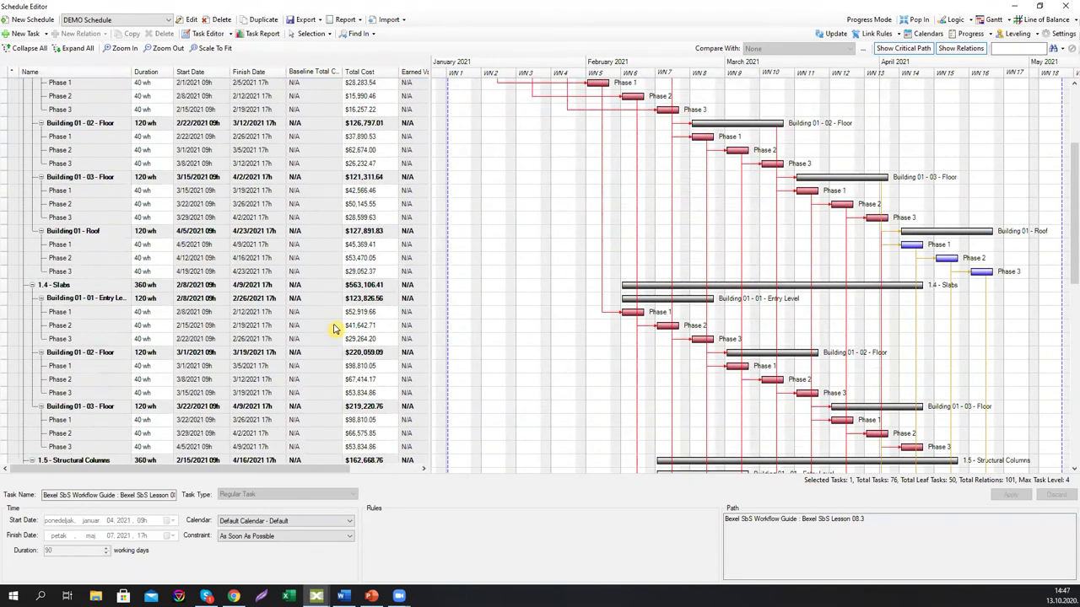
scroll(333, 329, up, 3)
scroll(333, 329, up, 1)
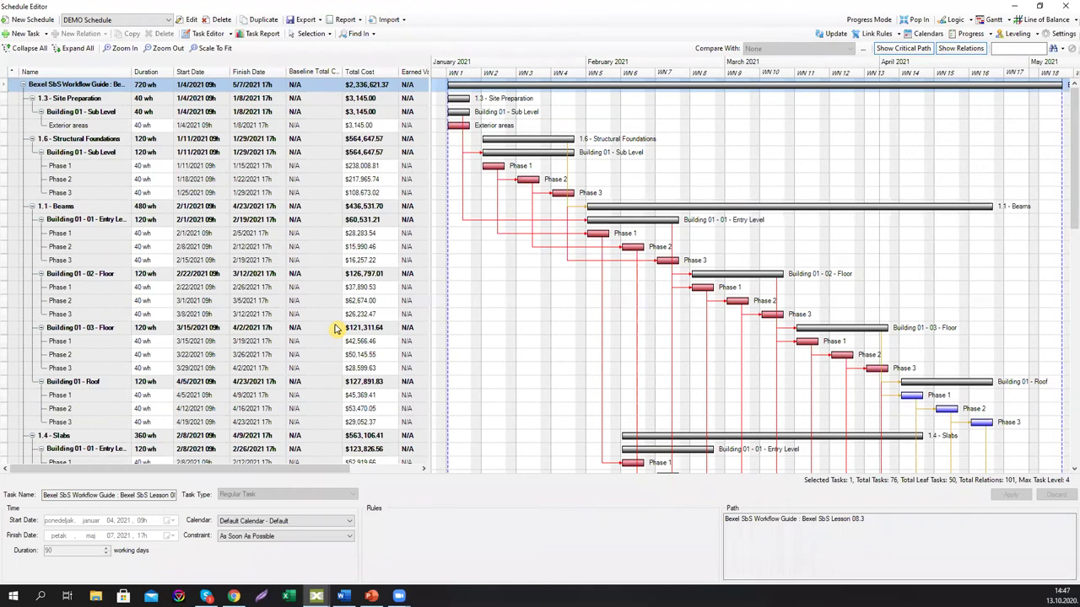
- Expand 1.3, 1.6 and 1.1 Beams down to Entry Level's Phases 1–3, then show Line of Balance
click(28, 48)
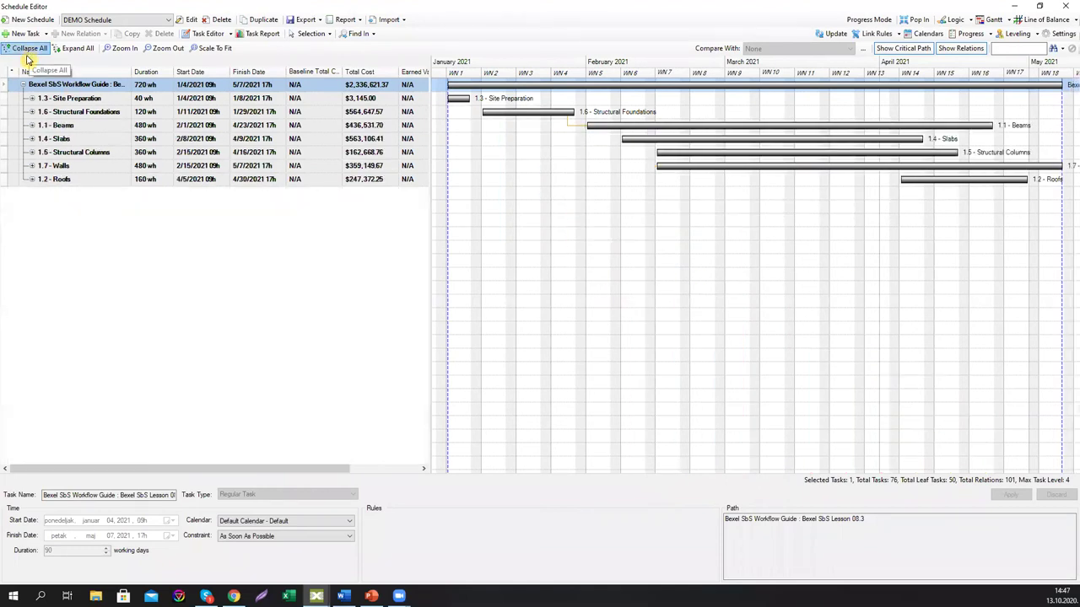
click(63, 100)
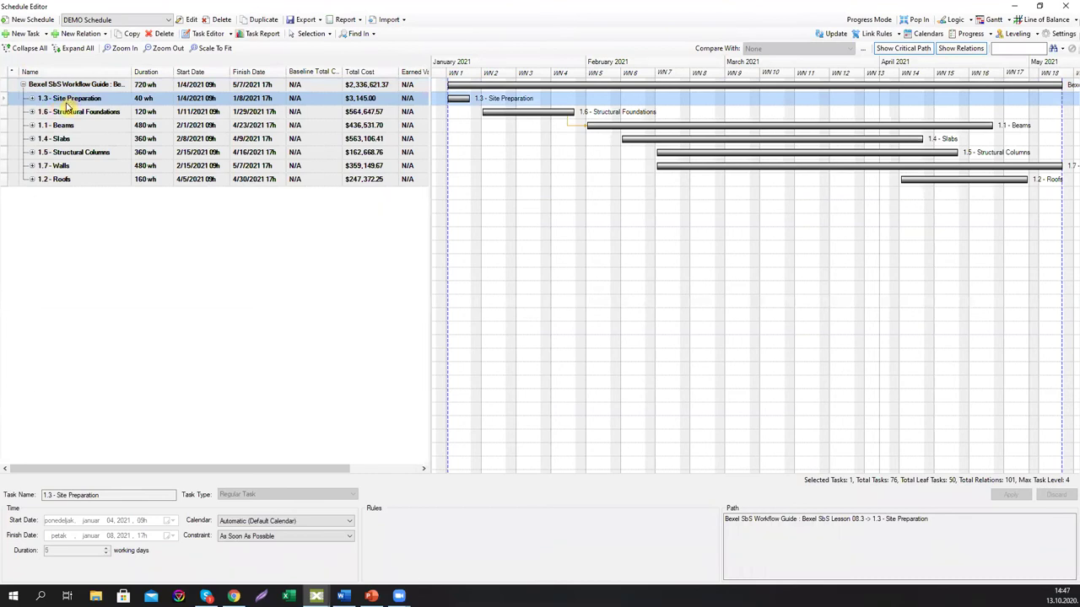
click(31, 99)
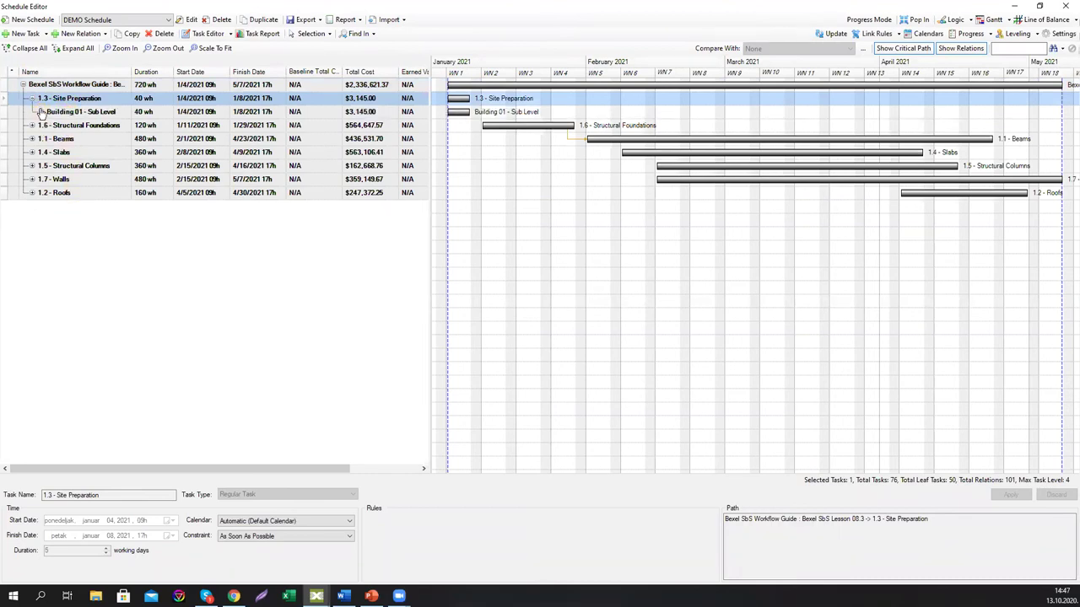
click(33, 126)
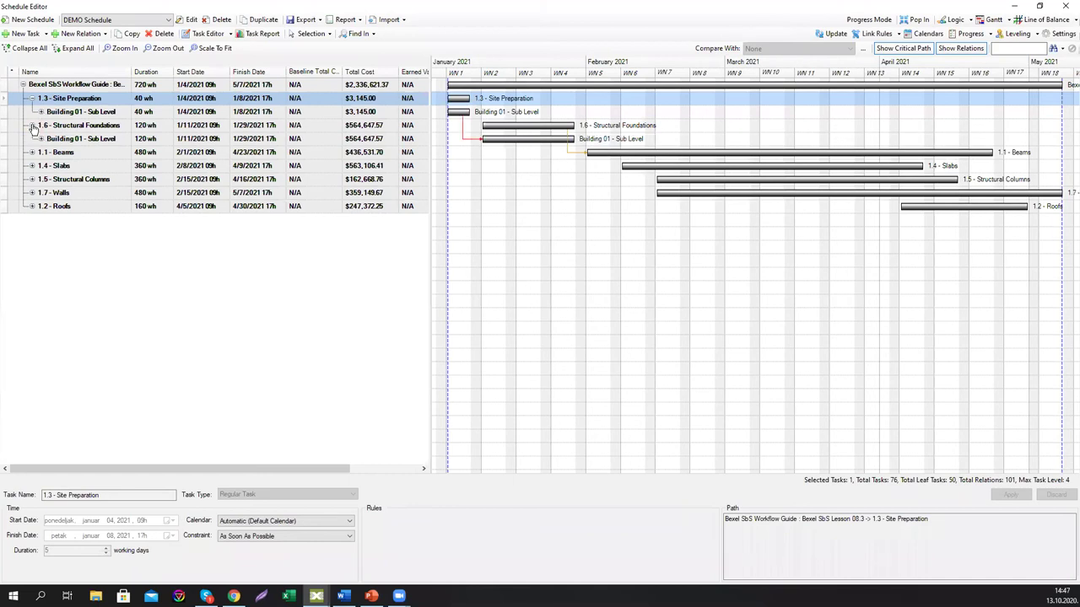
click(32, 153)
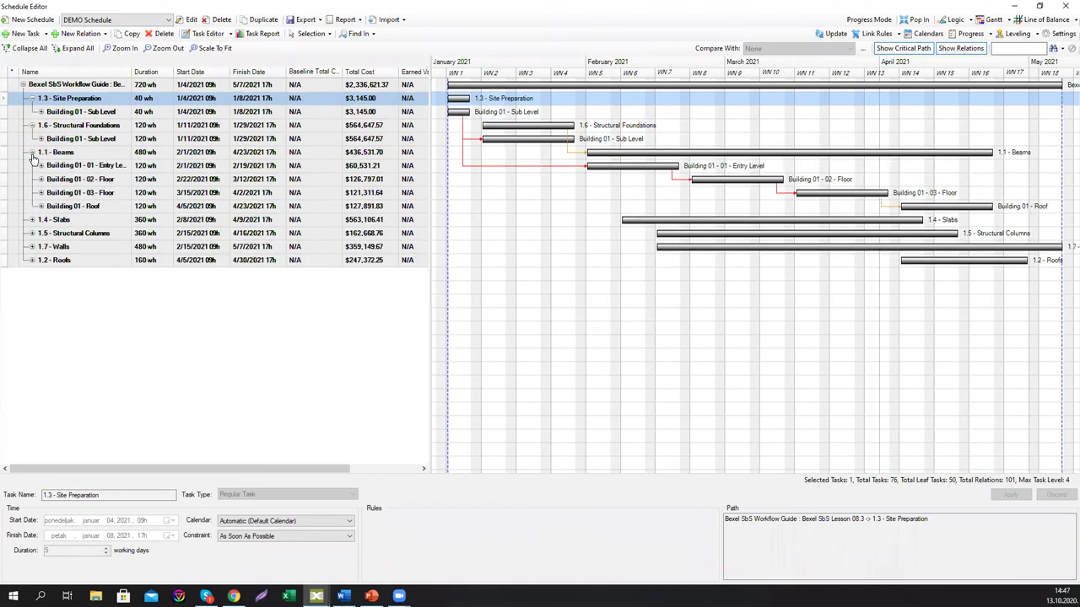
click(84, 167)
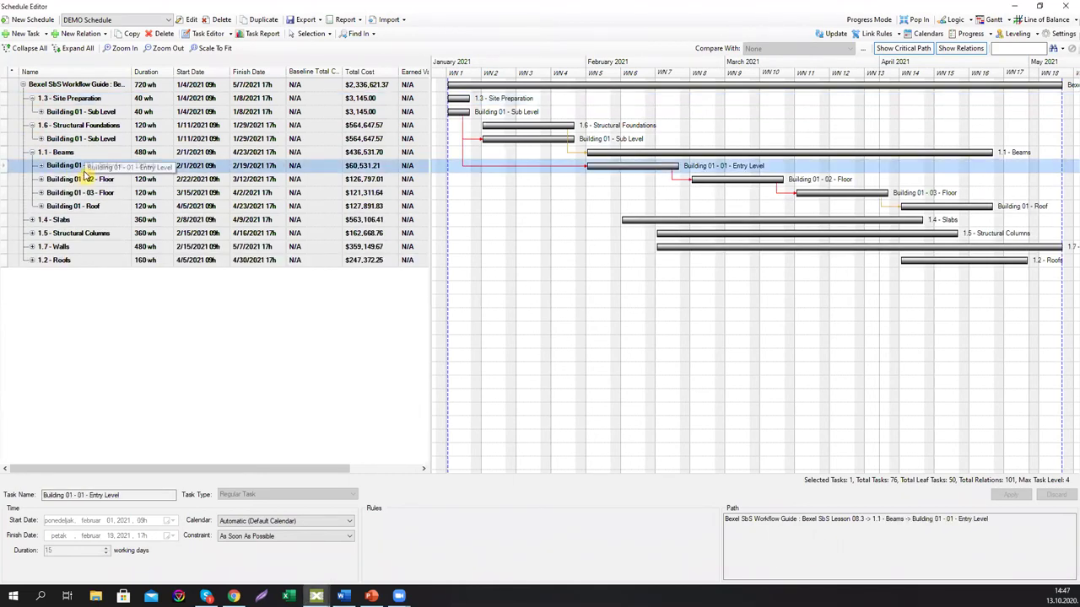
click(65, 180)
click(40, 166)
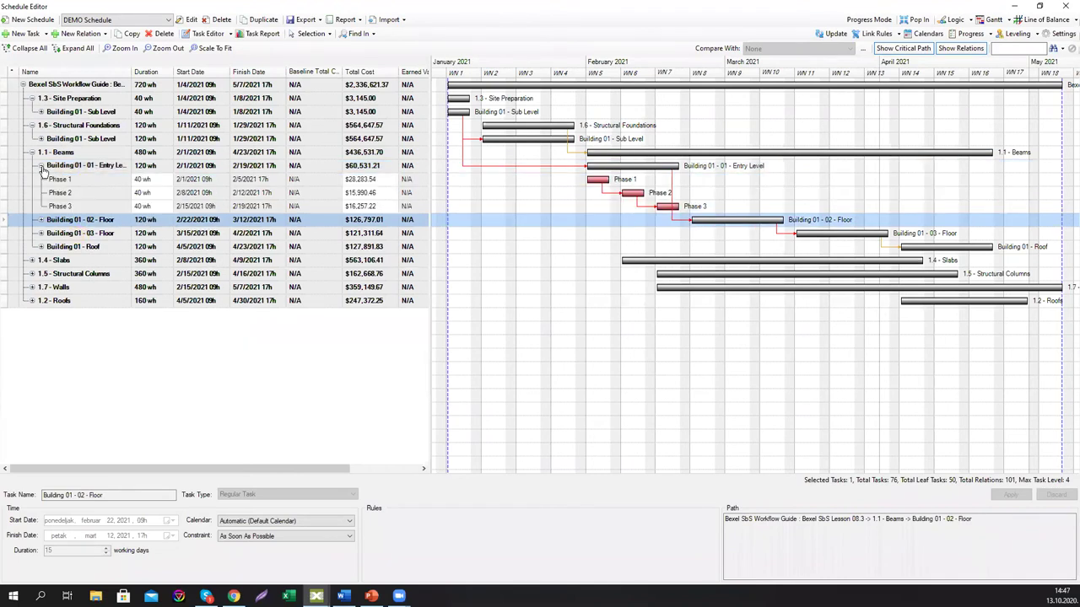
click(61, 180)
click(66, 193)
click(76, 207)
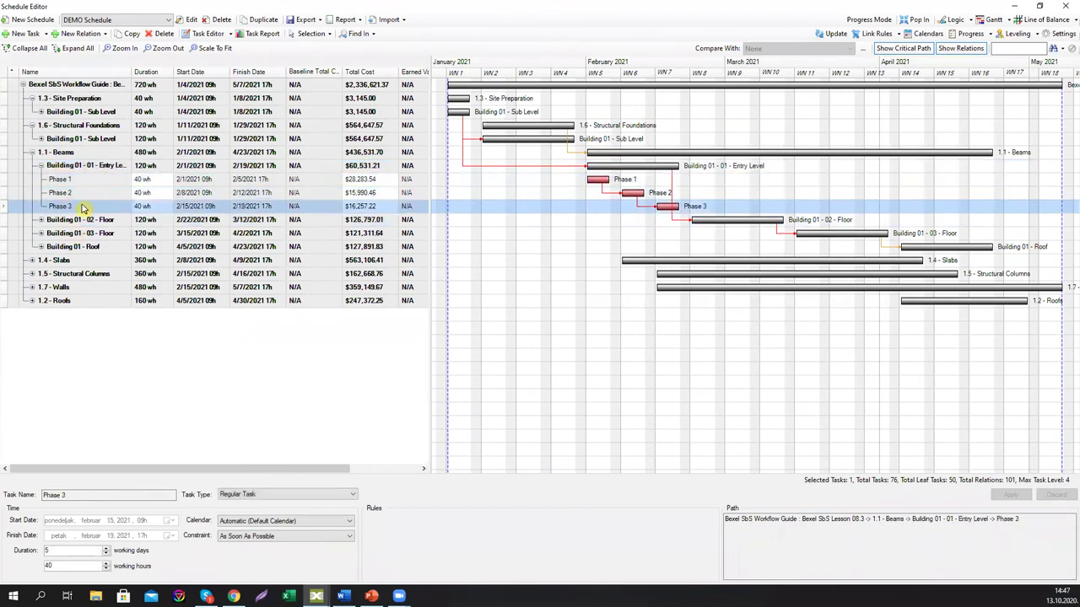
click(1030, 19)
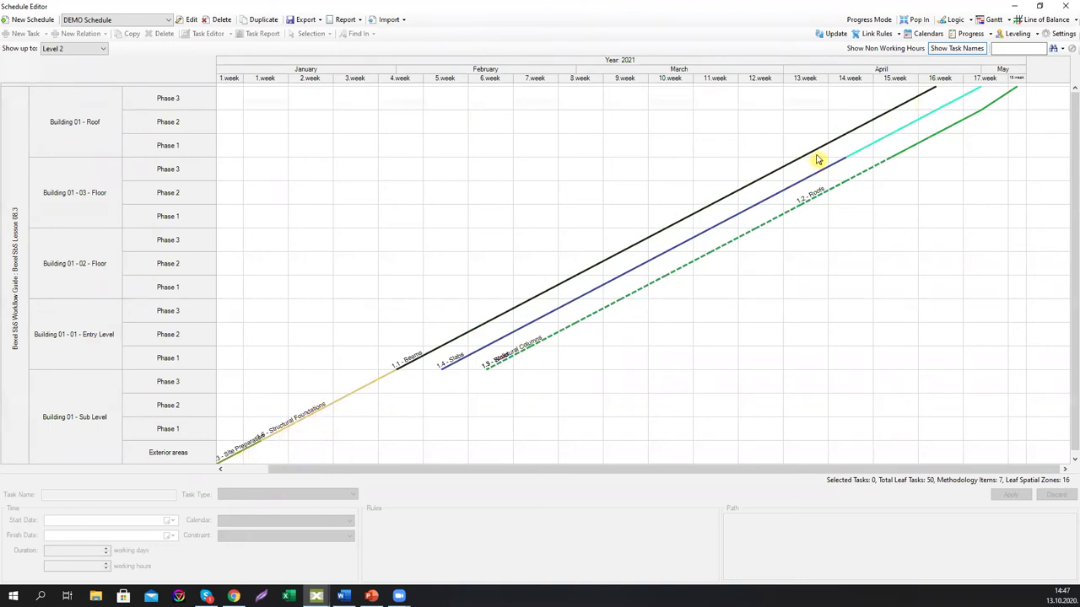
- Dock the Schedule Editor back in the main window in Gantt view and open Schedule Animation
click(1066, 8)
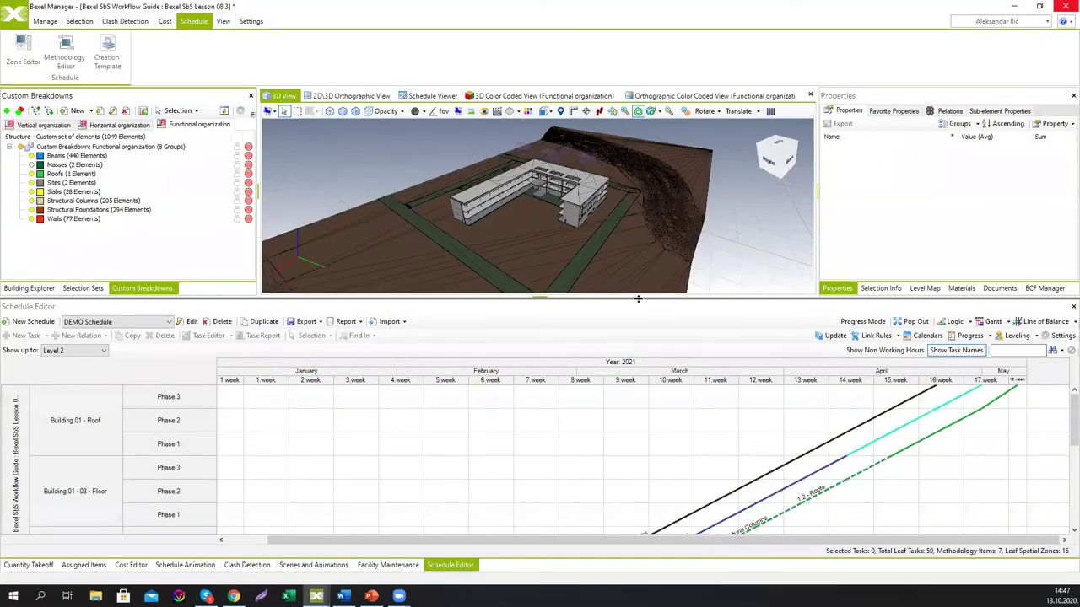
click(913, 321)
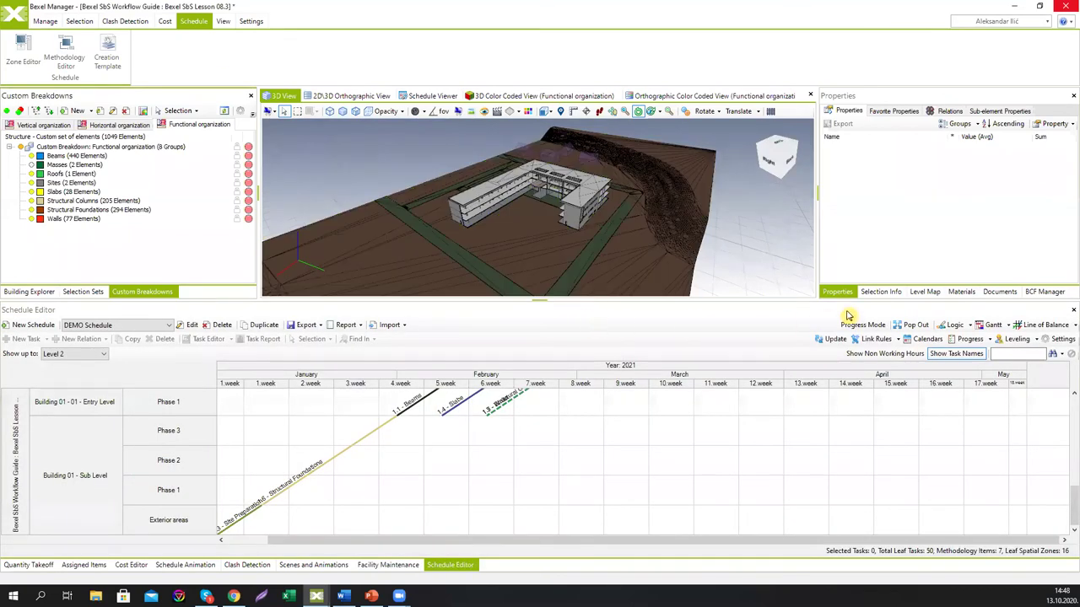
click(991, 324)
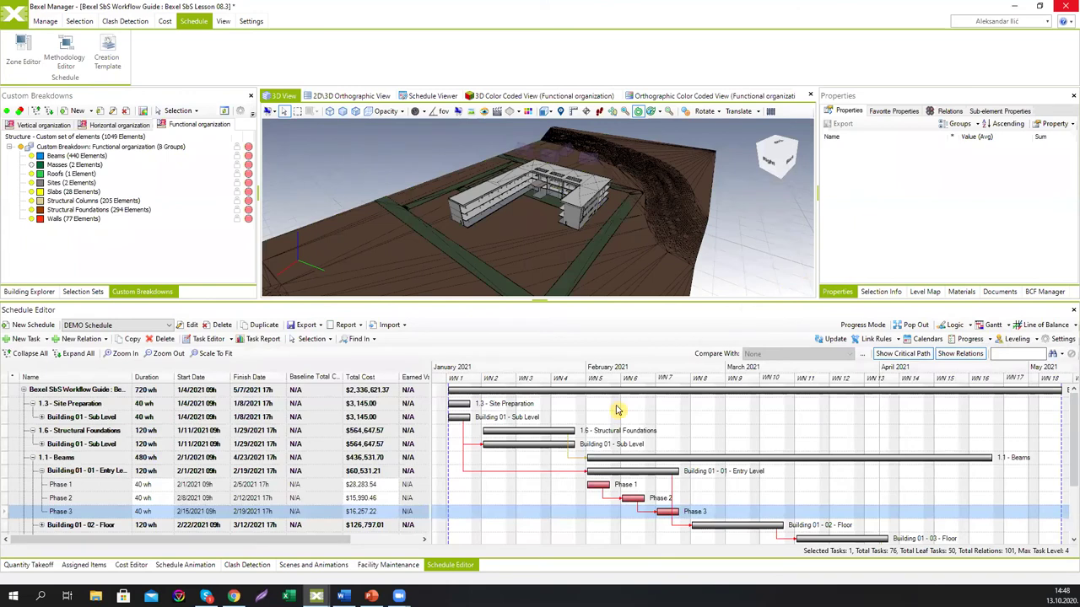
click(202, 565)
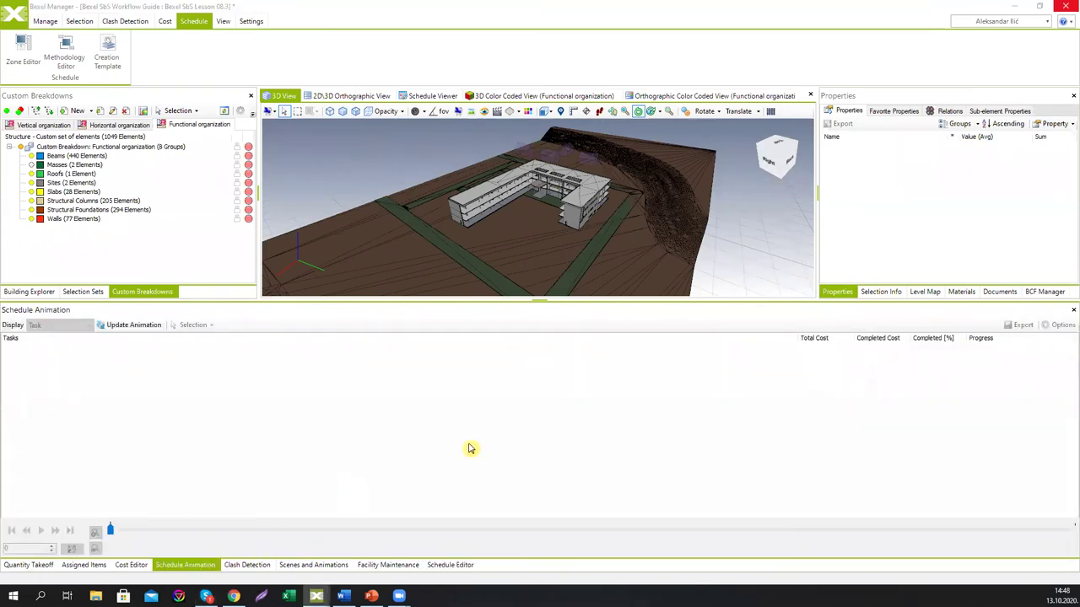
- Show the Schedule Viewer, update the animation with the current schedule, and start playback
click(419, 98)
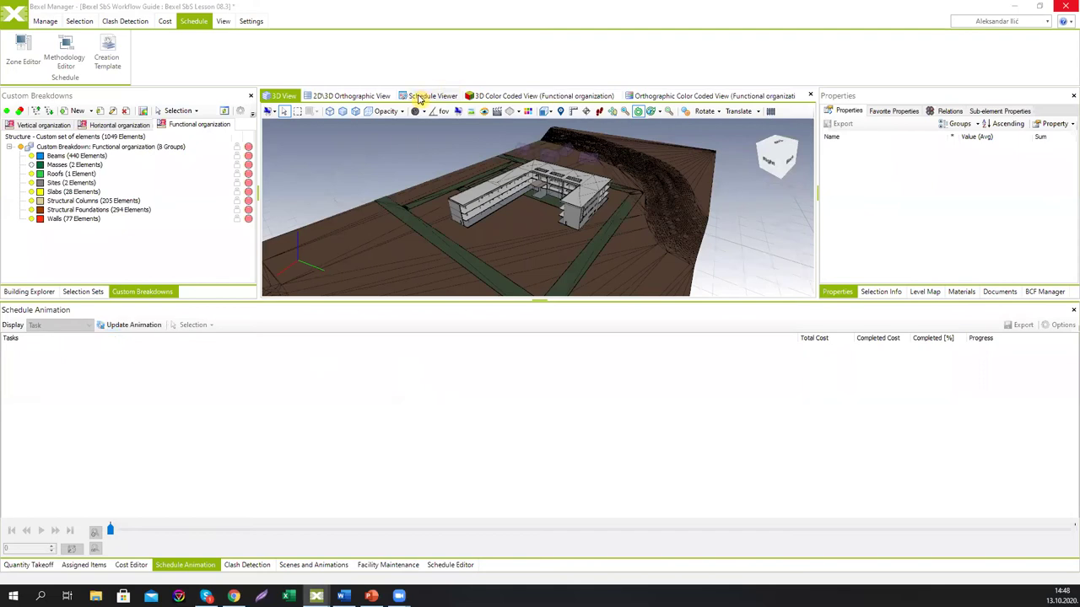
click(131, 325)
drag(494, 299, 495, 384)
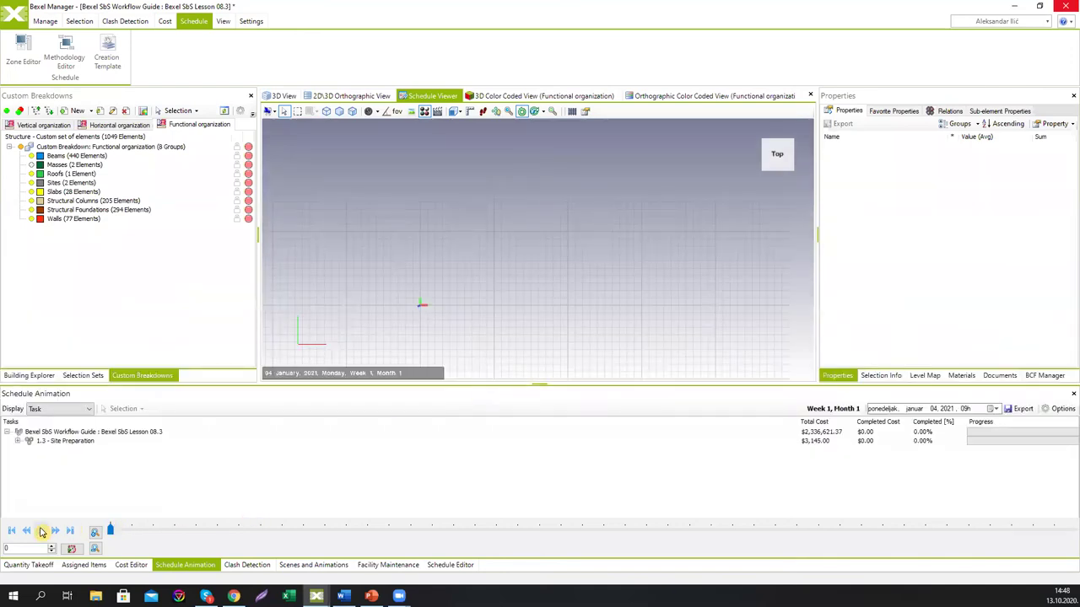
click(41, 531)
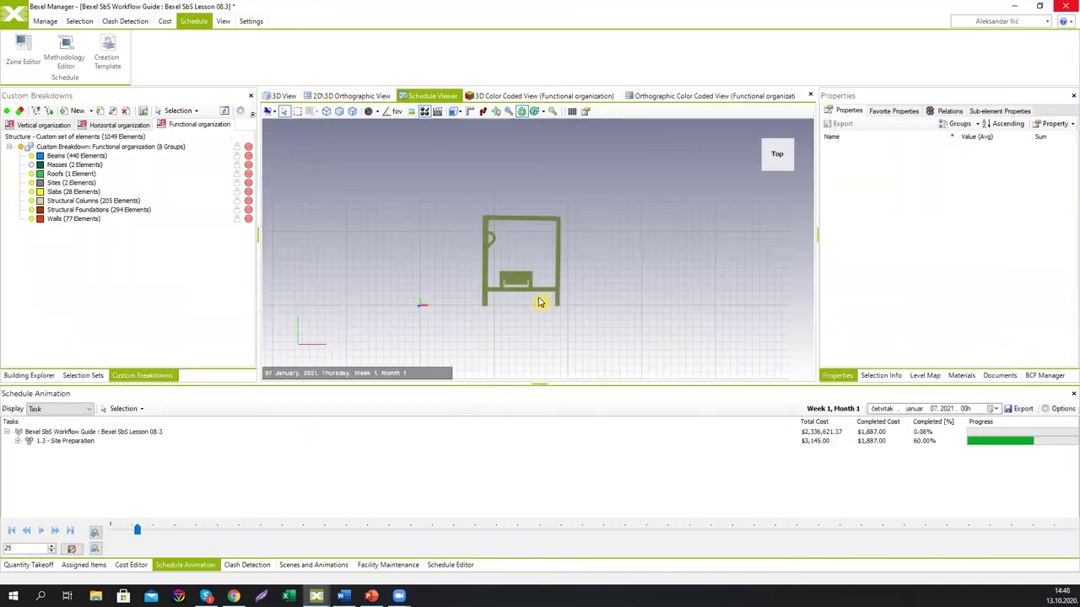
- Pause the animation at 15 January 2021, hide the slabs and orbit to the foundation columns
drag(540, 302, 545, 270)
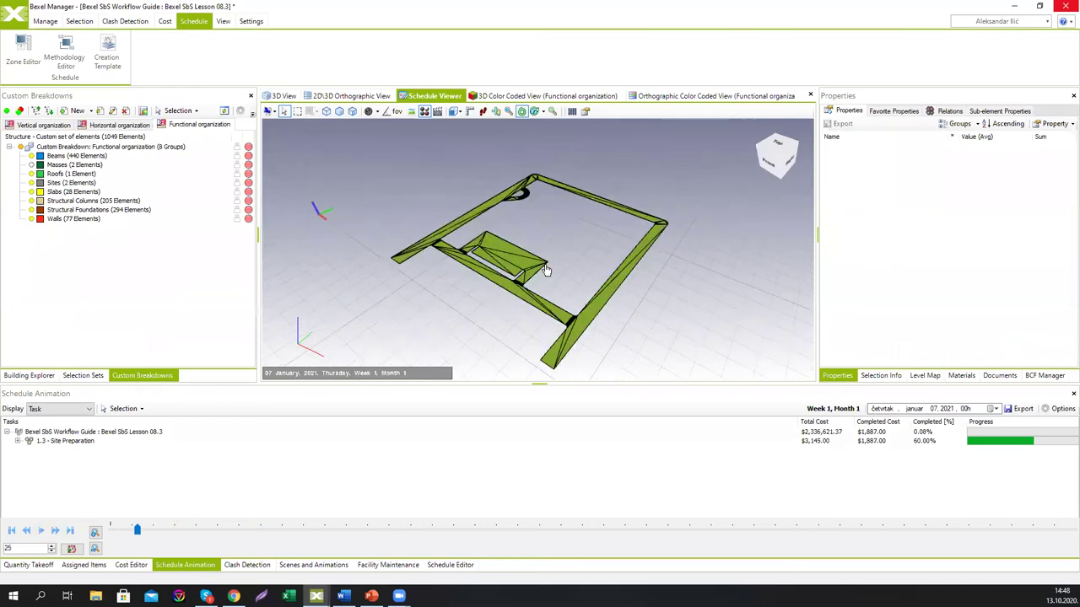
click(42, 533)
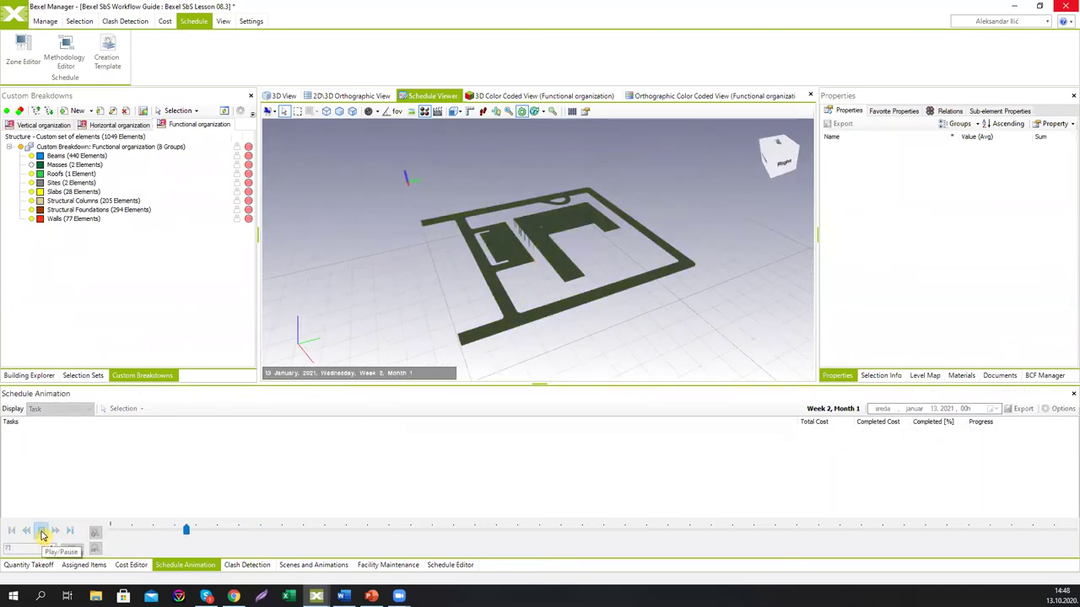
click(42, 533)
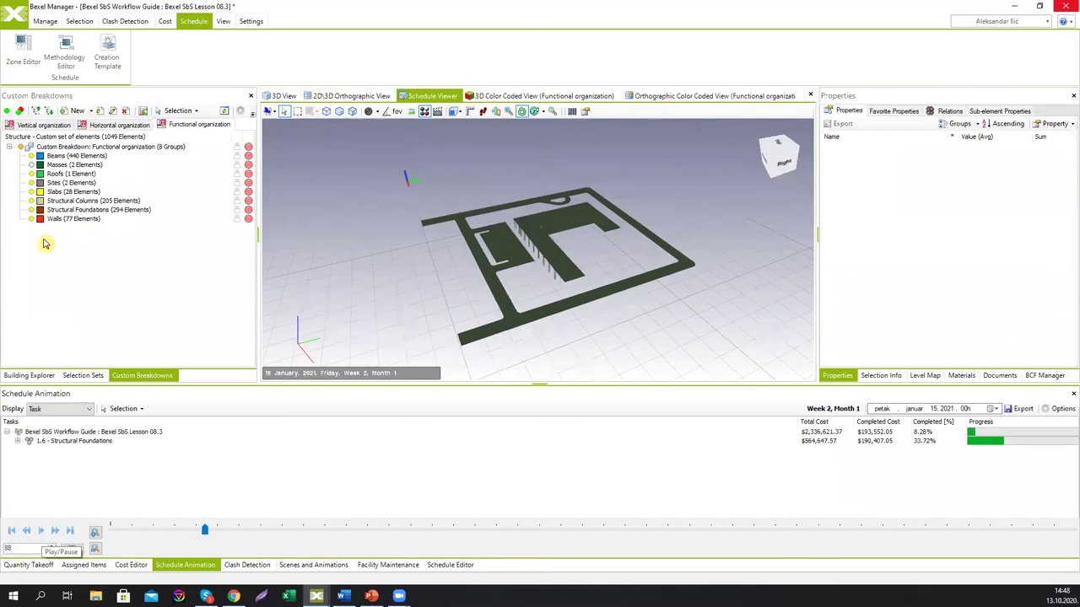
click(32, 189)
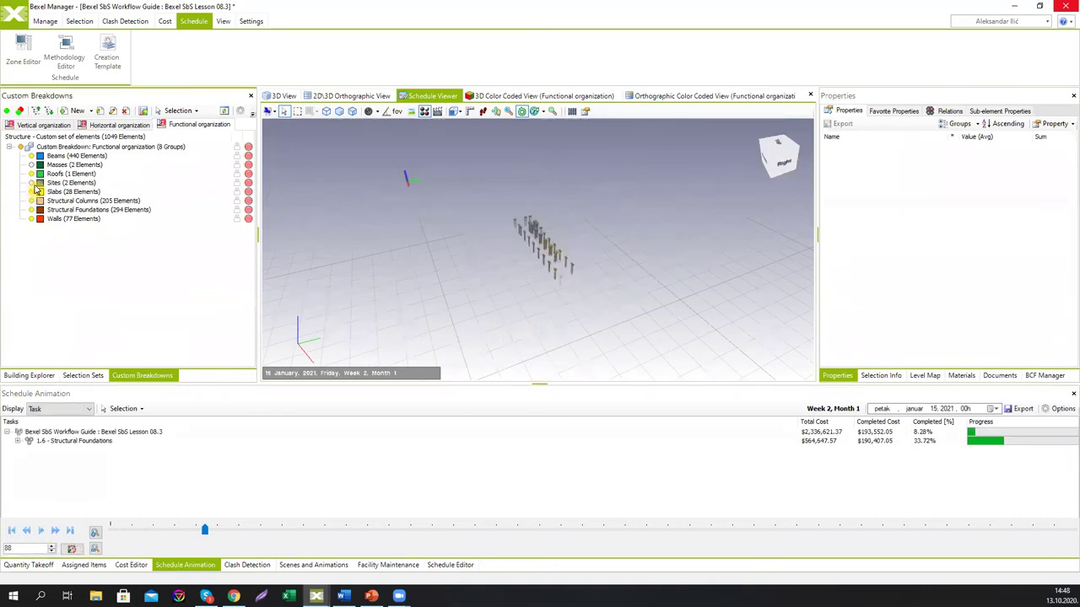
mouse_move(571, 219)
mouse_down()
mouse_move(559, 273)
mouse_move(546, 267)
mouse_move(523, 287)
mouse_up()
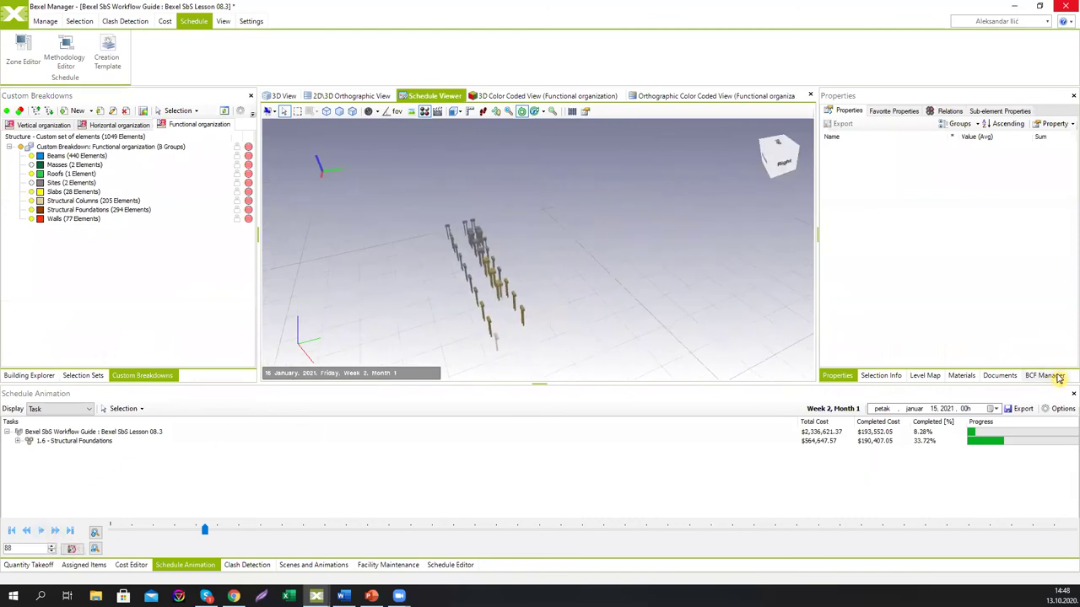
- Change the animation settings' interval type to hourly
click(1058, 409)
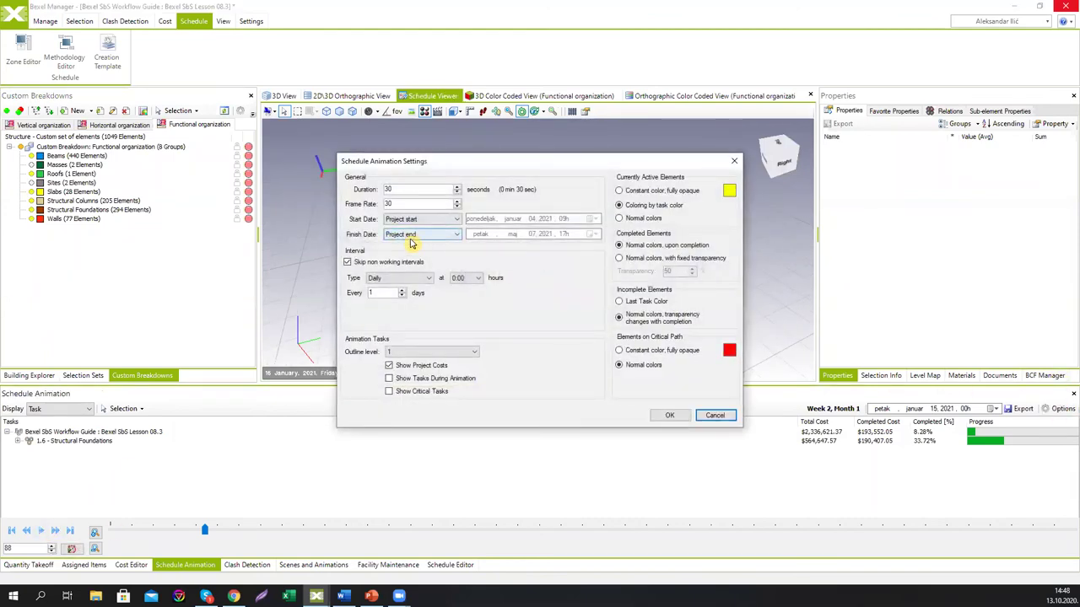
click(410, 279)
click(403, 289)
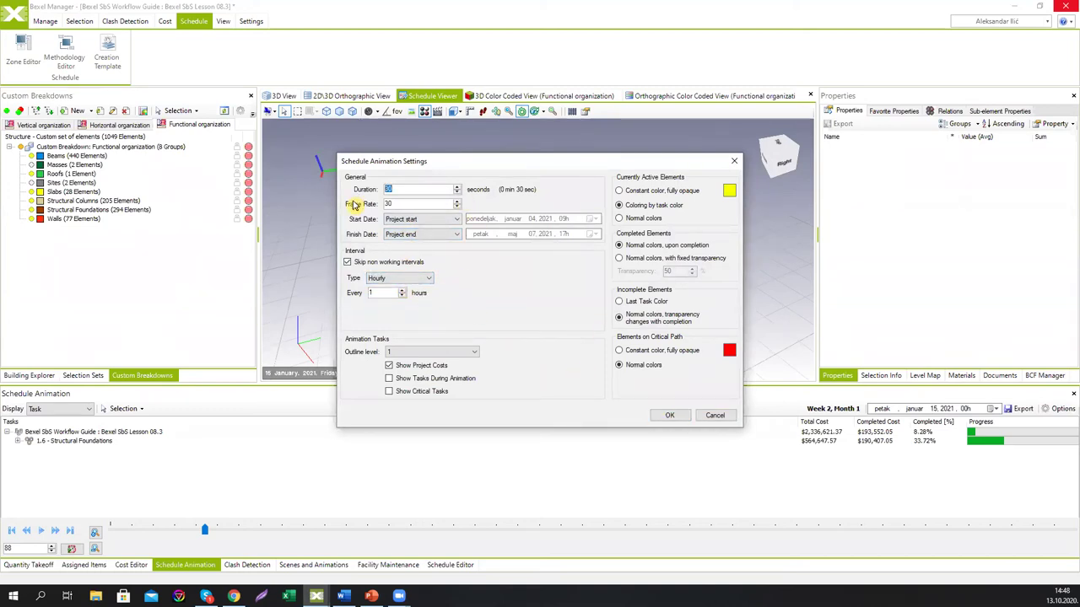
click(657, 416)
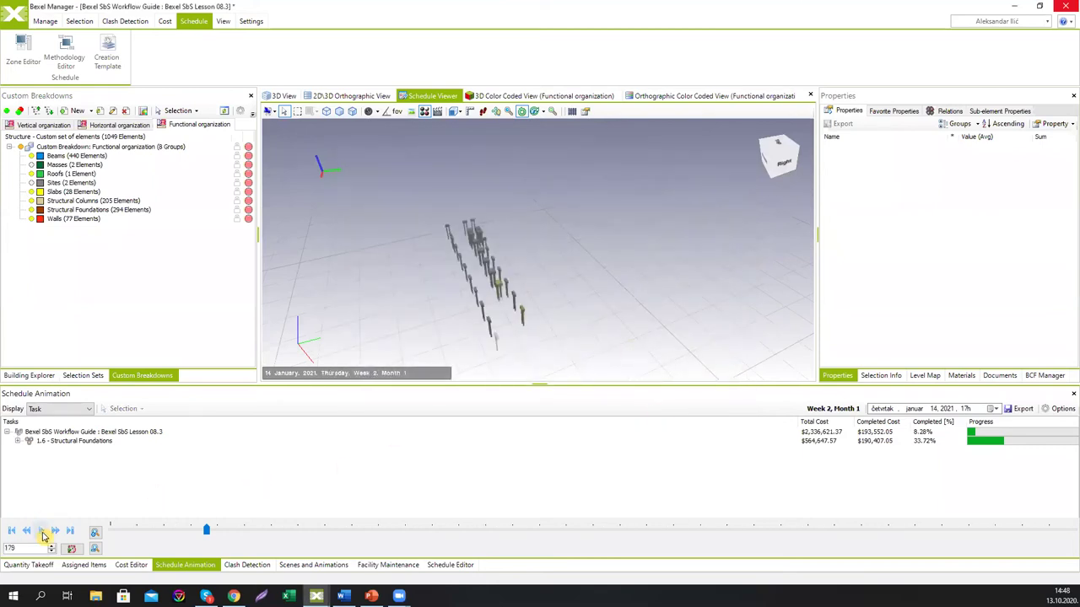
- Rewind to early January and play the simulation, pausing at 21 January before resuming
click(133, 529)
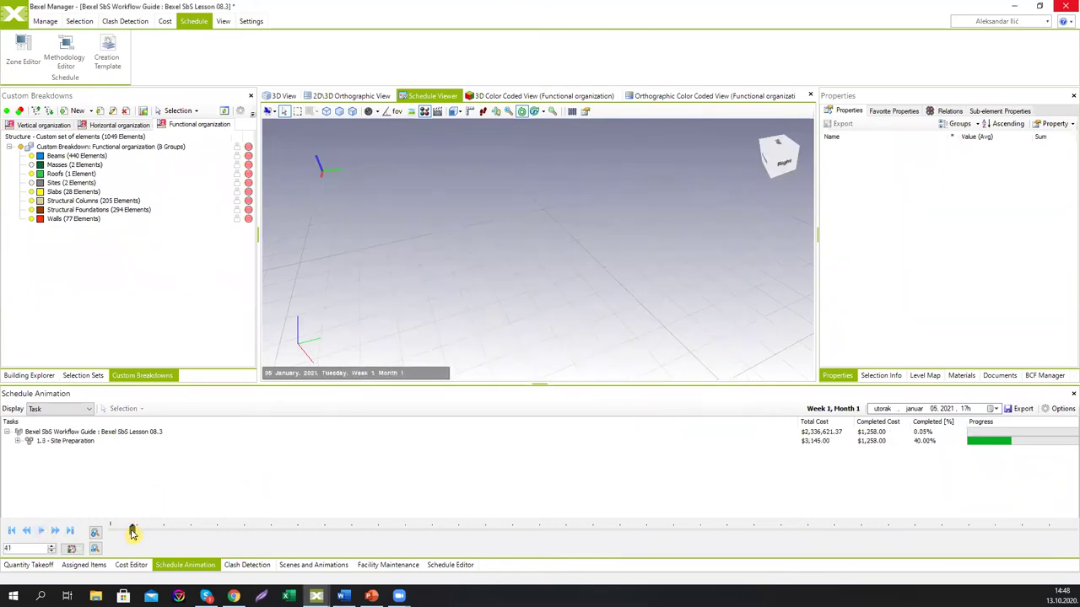
click(40, 532)
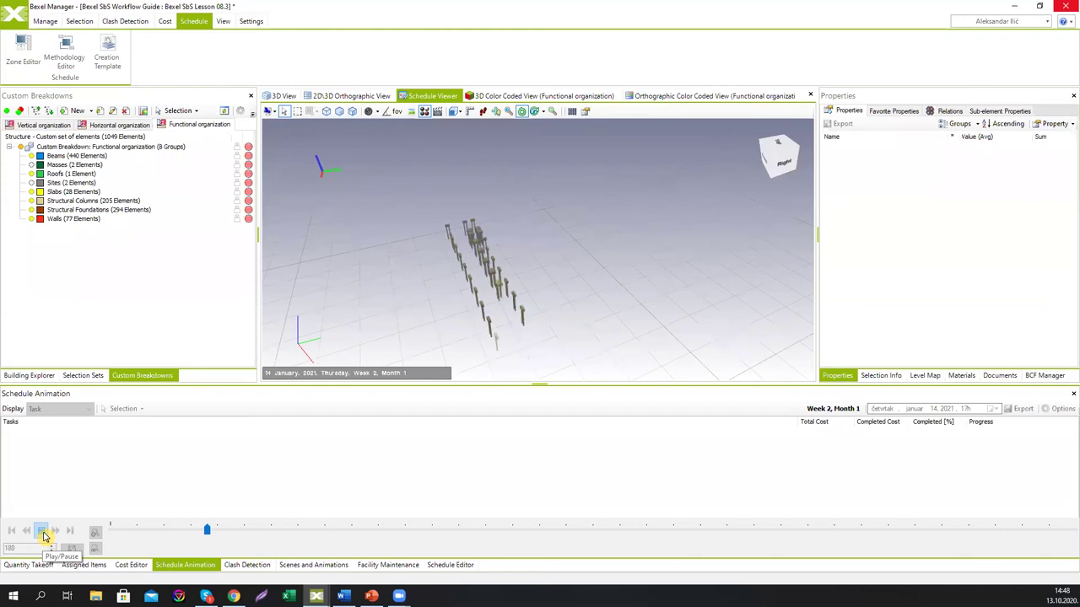
click(44, 534)
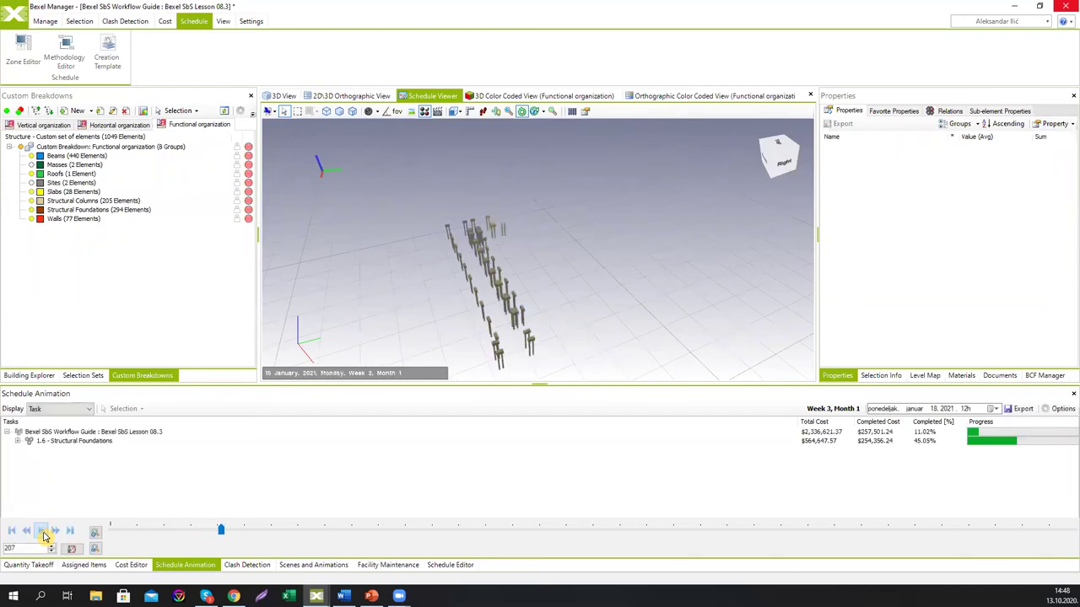
click(44, 534)
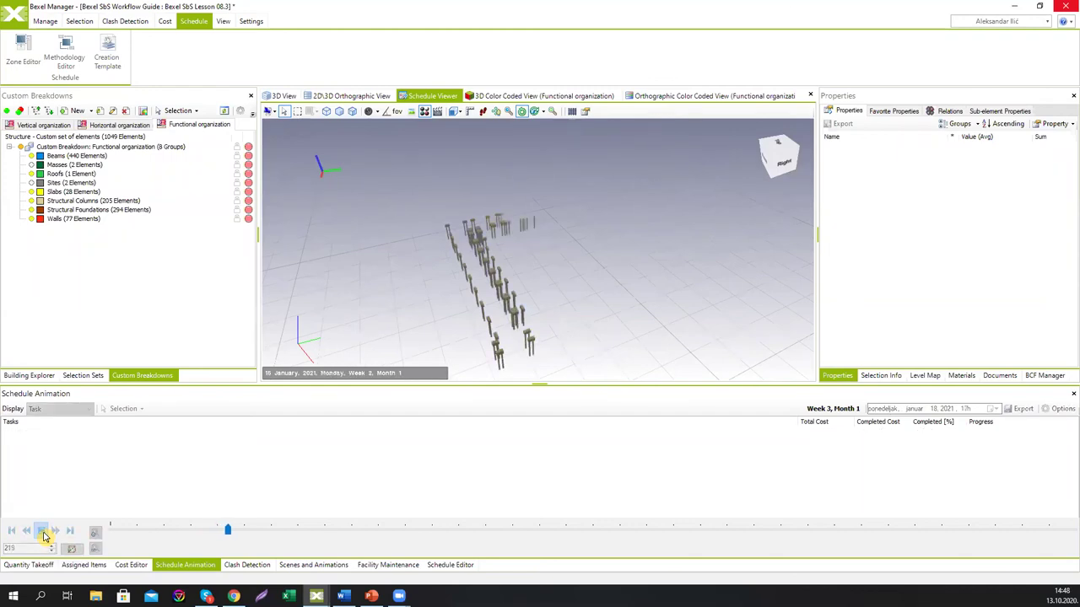
click(44, 534)
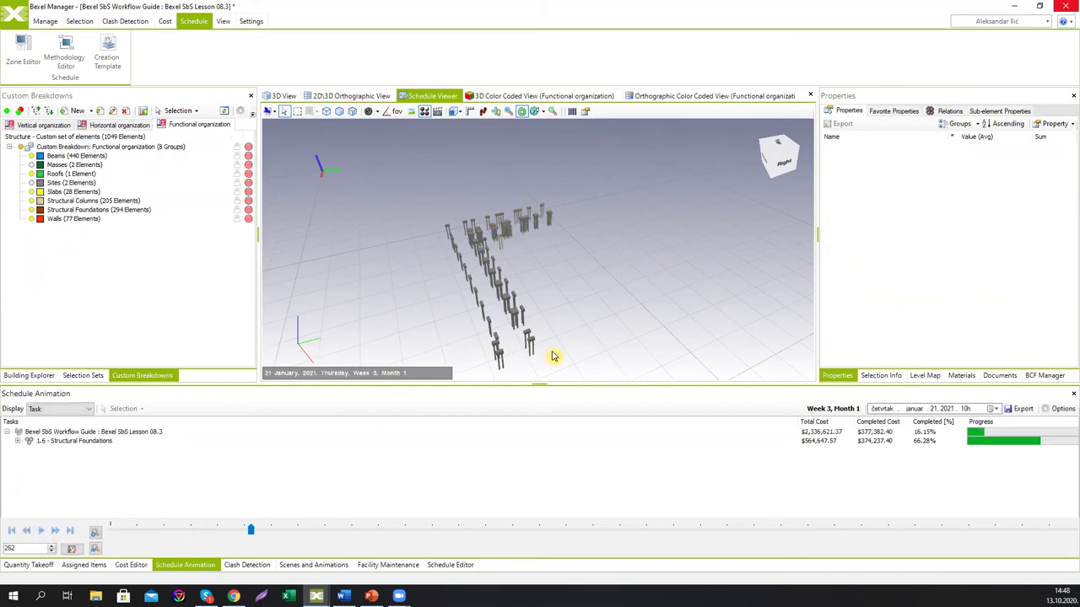
click(453, 202)
click(46, 531)
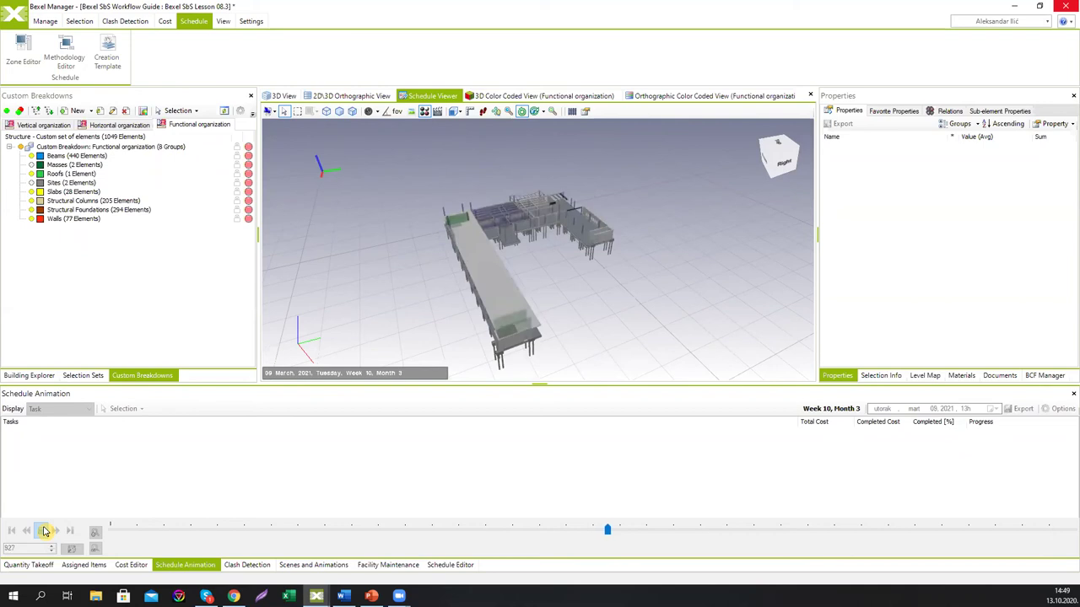
- Stop the simulation at 9 March and show the DEMO Schedule Gantt chart in a maximized pop-out window
click(46, 531)
click(454, 565)
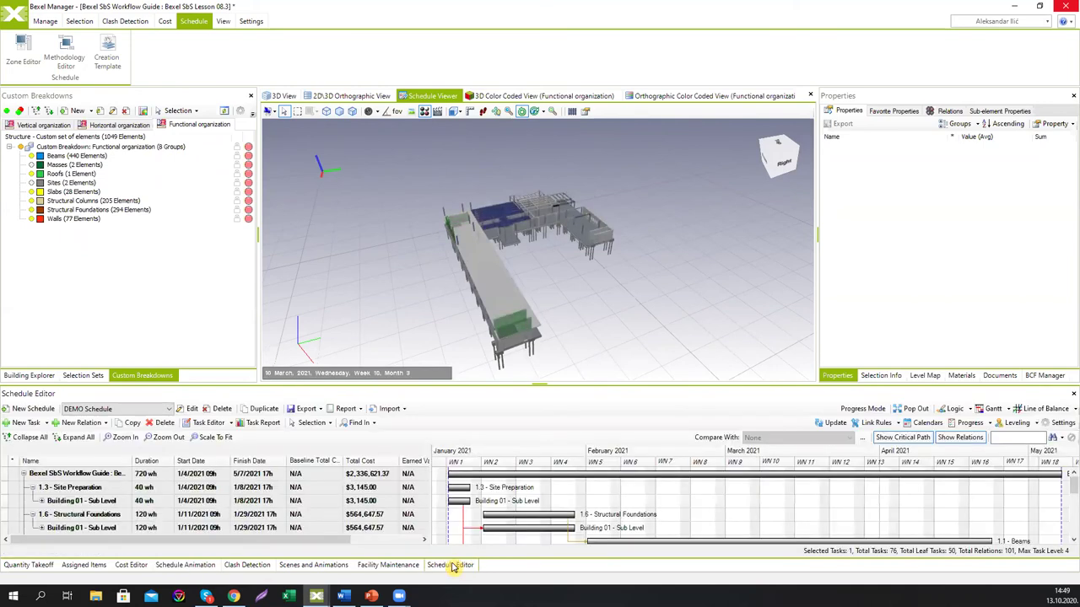
click(916, 409)
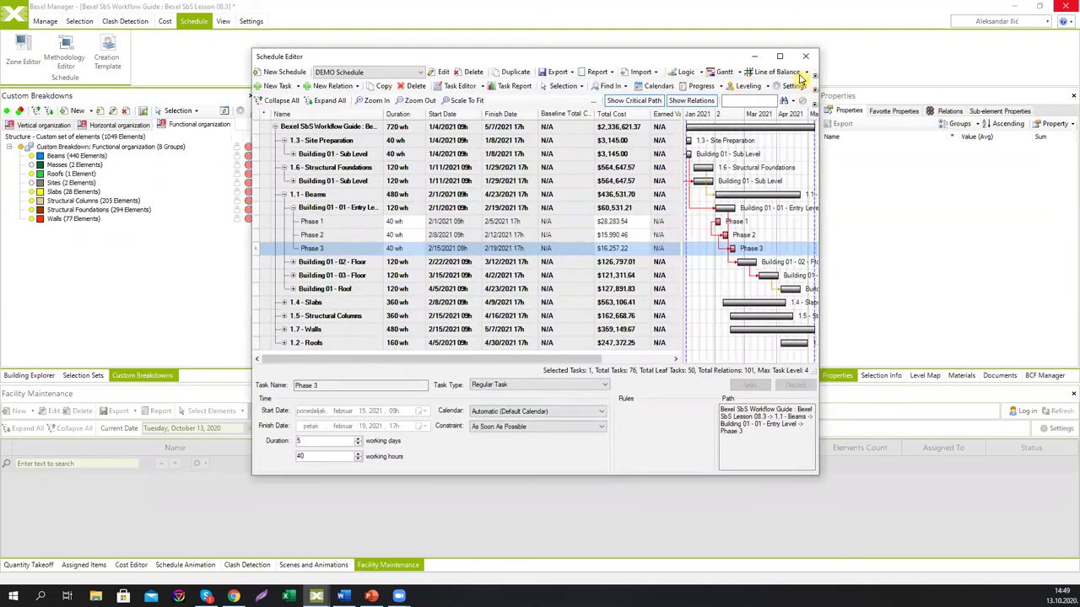
click(784, 53)
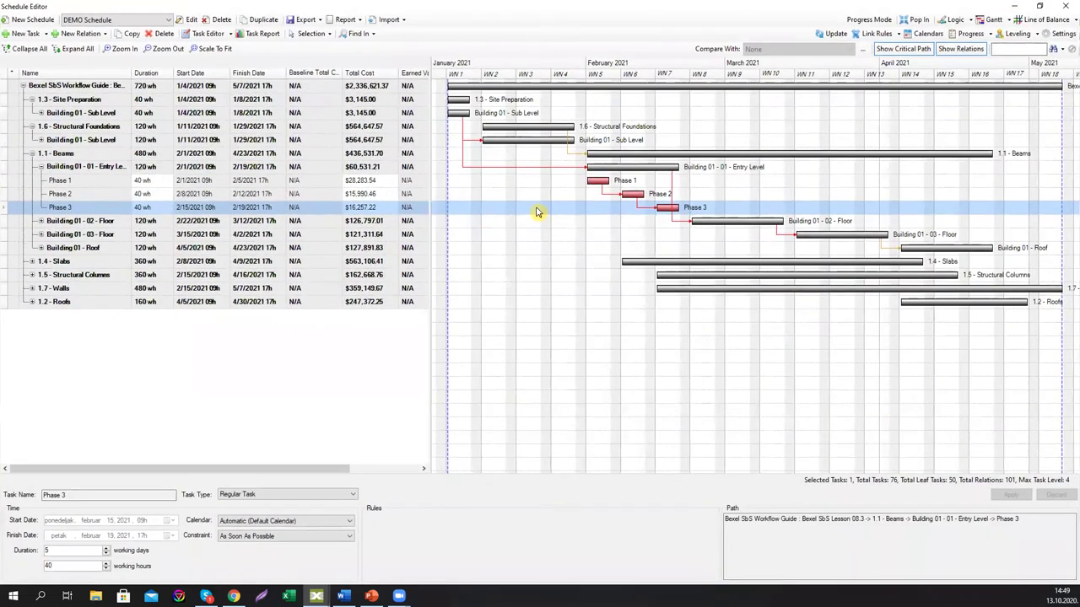
- Collapse Site Preparation and Structural Foundations, expand 1.1 Beams, and dock the schedule back
click(34, 101)
click(34, 102)
click(33, 100)
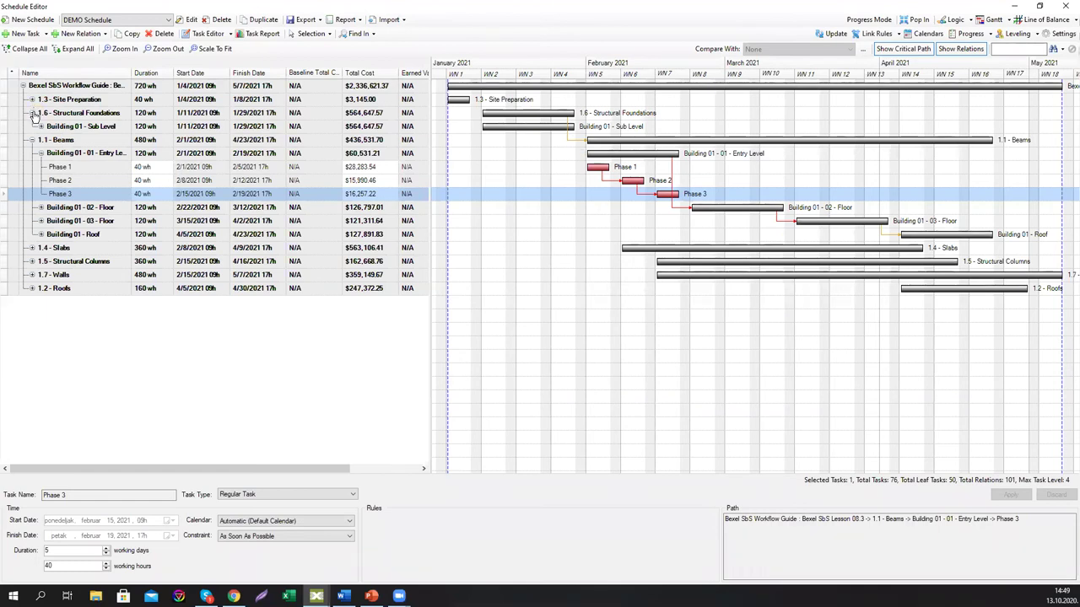
click(33, 114)
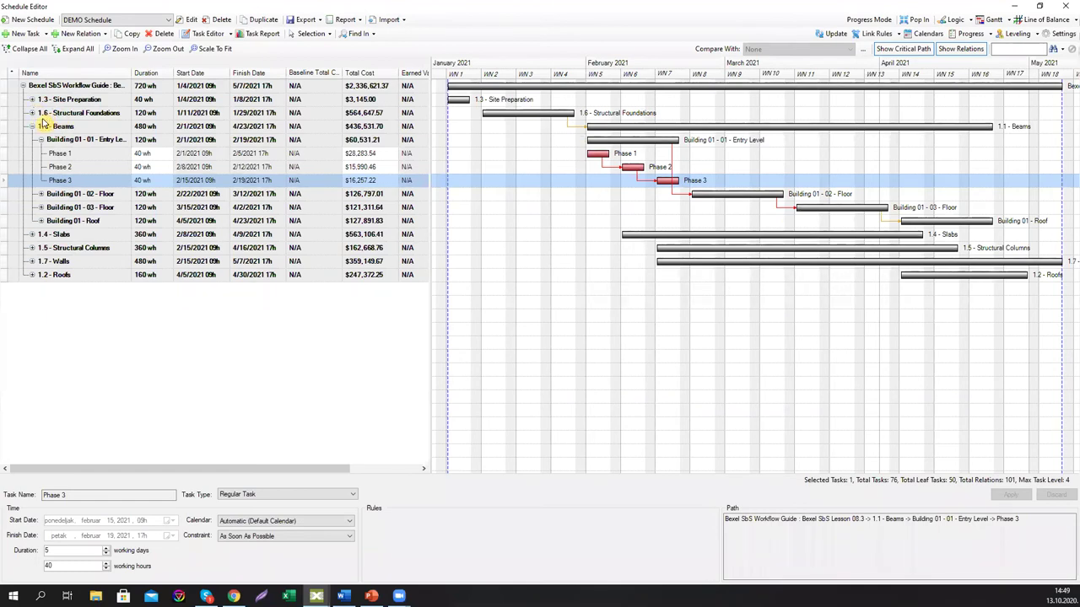
click(31, 126)
click(52, 127)
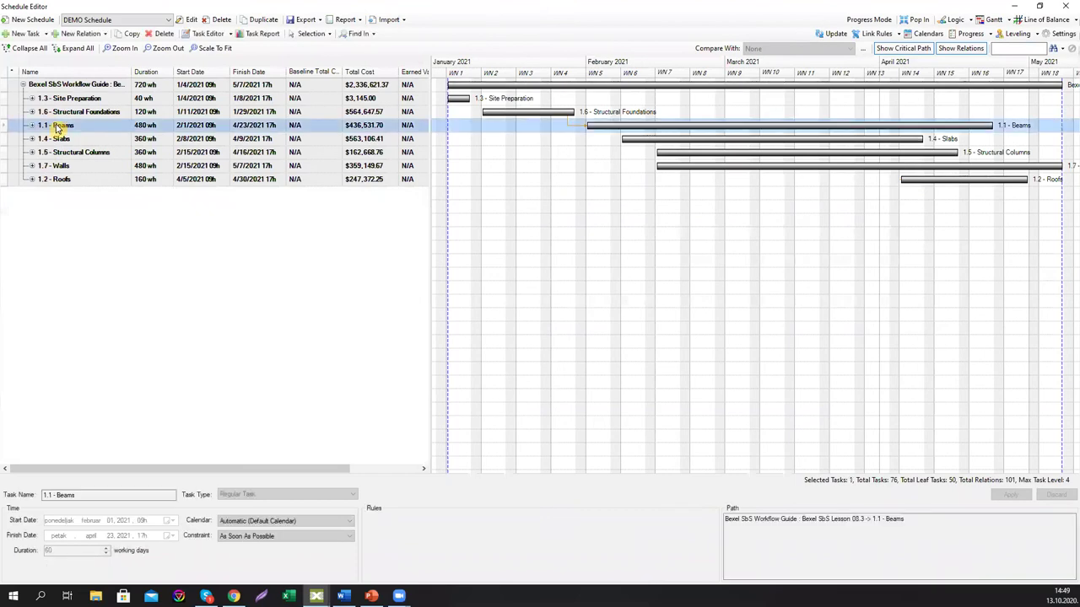
click(32, 128)
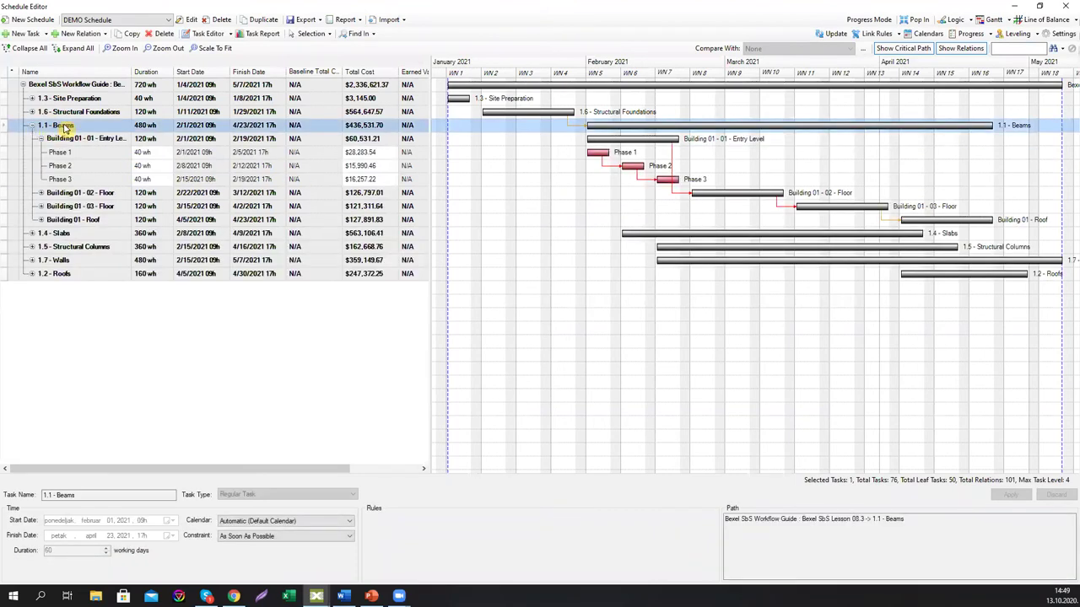
click(1064, 6)
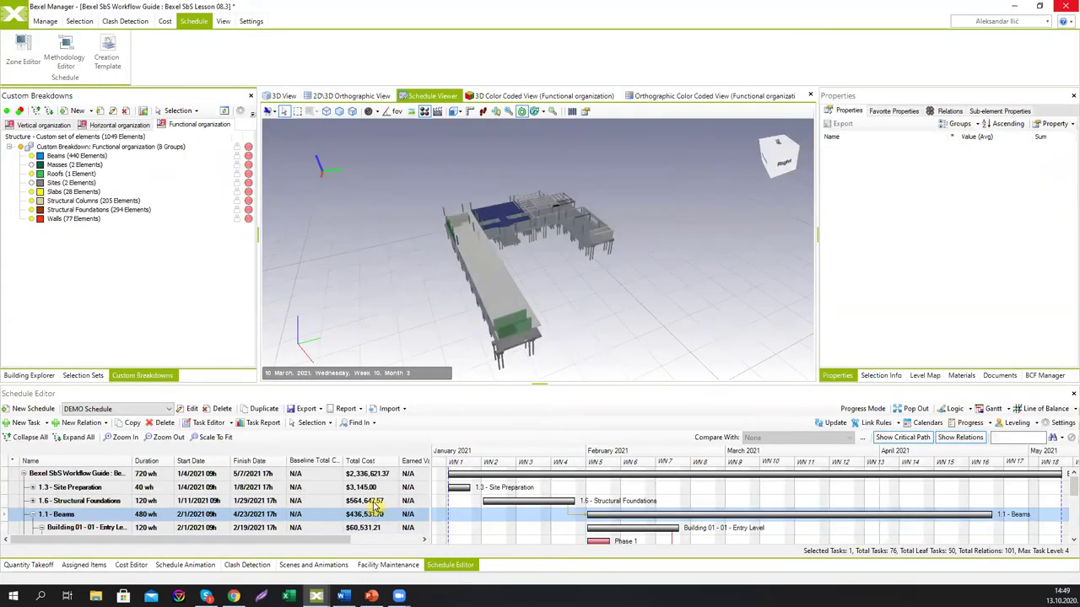
- Enlarge the cost classification and review Beams' sub-items 01_Formwork through 05_Steel beams
click(130, 565)
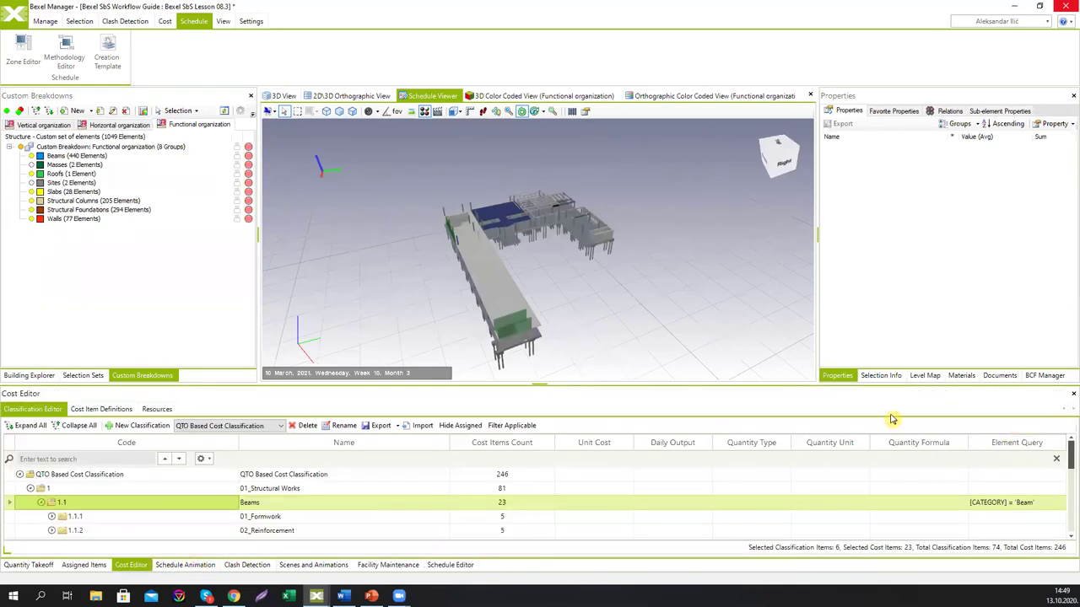
drag(807, 388, 805, 263)
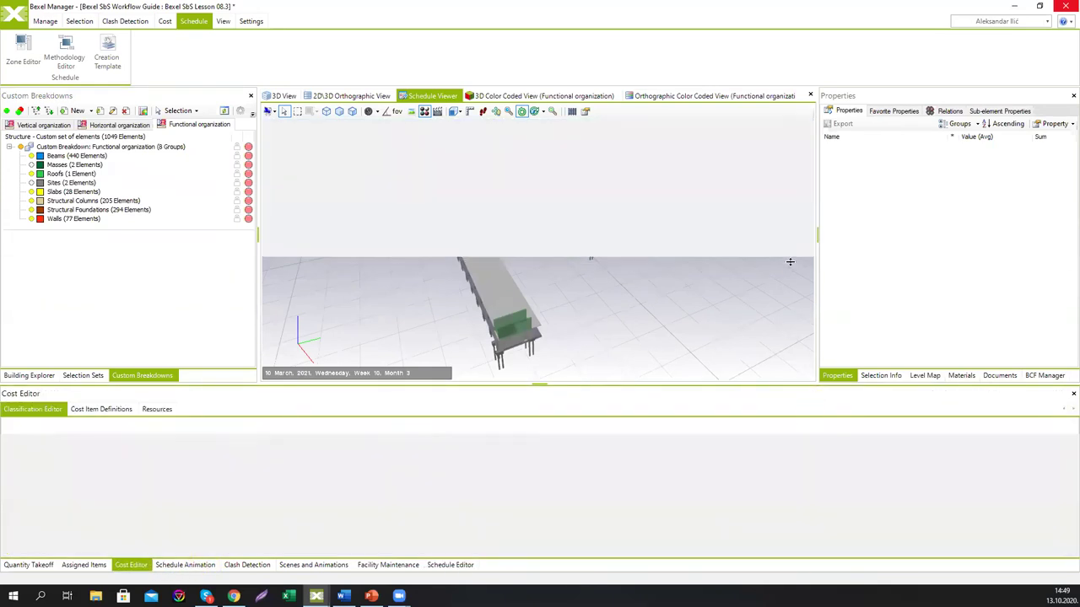
click(191, 395)
click(174, 409)
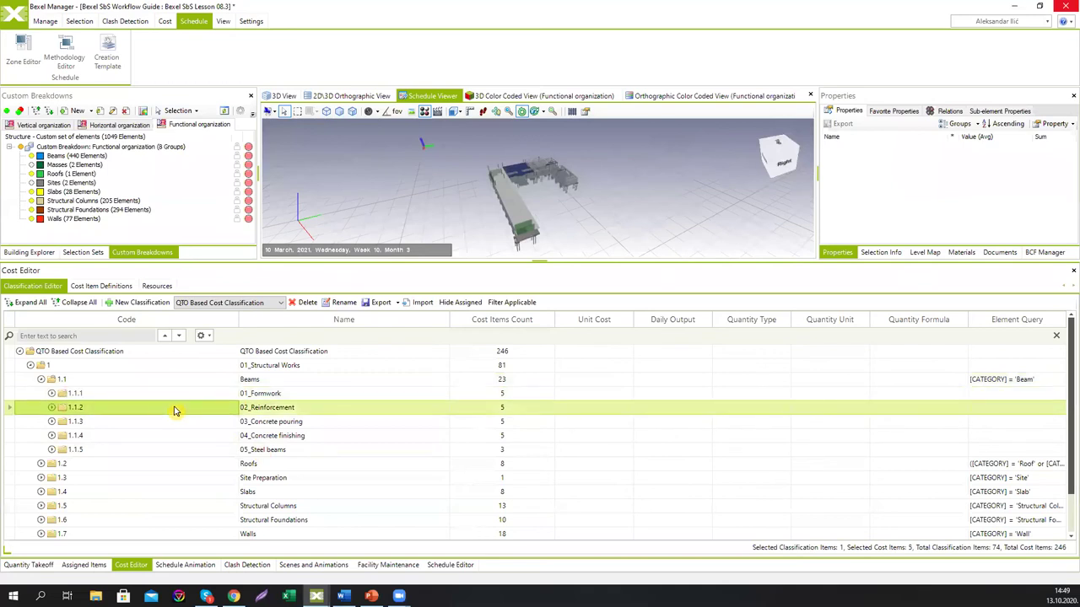
click(161, 422)
click(143, 438)
click(132, 451)
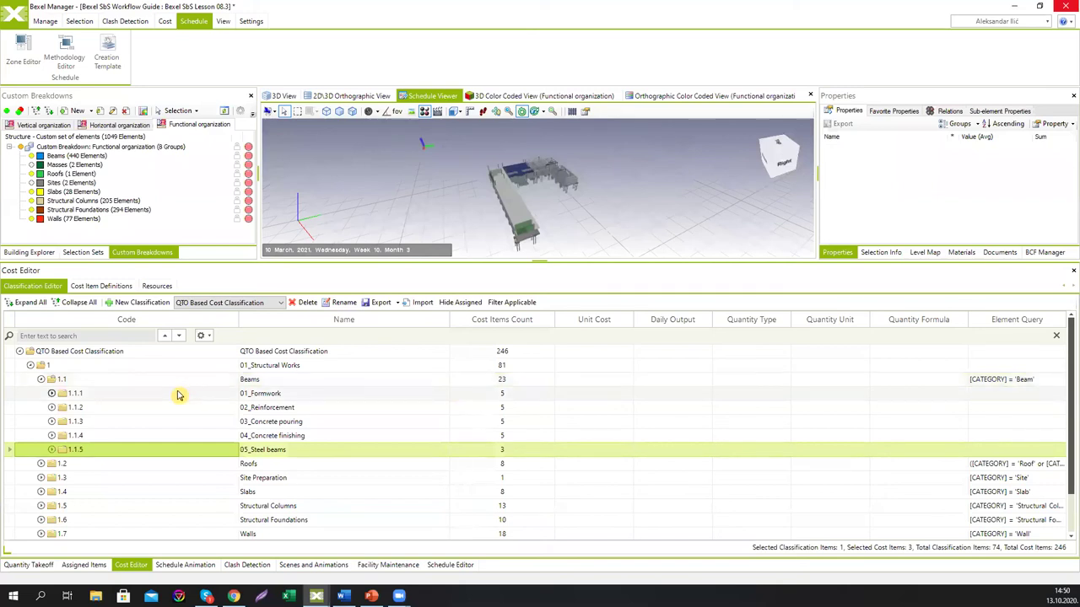
- Reselect 01_Formwork and bring up the Methodology Editor full screen
click(177, 394)
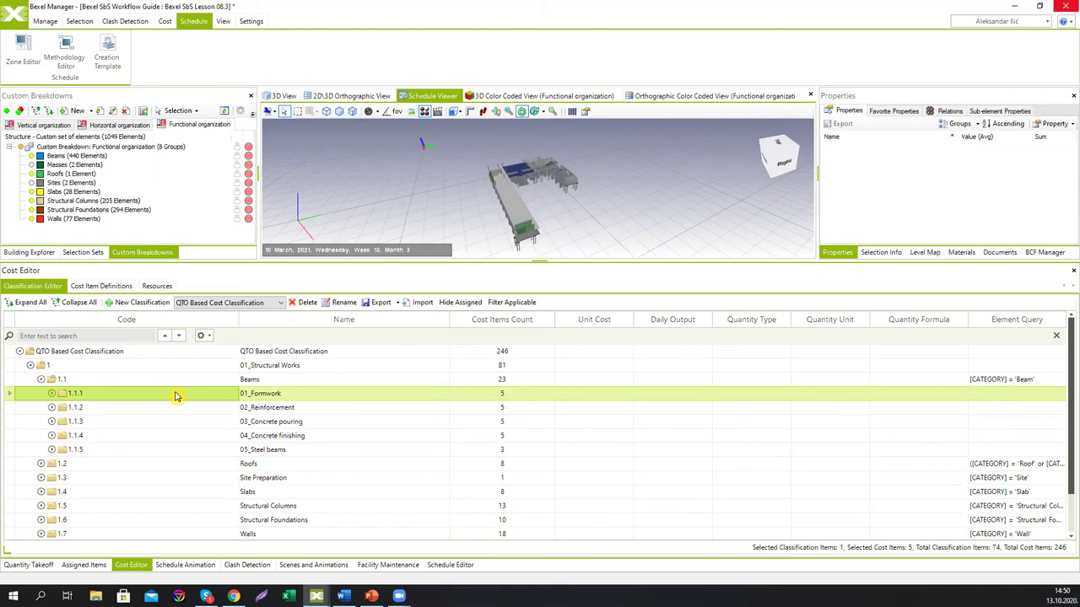
click(65, 55)
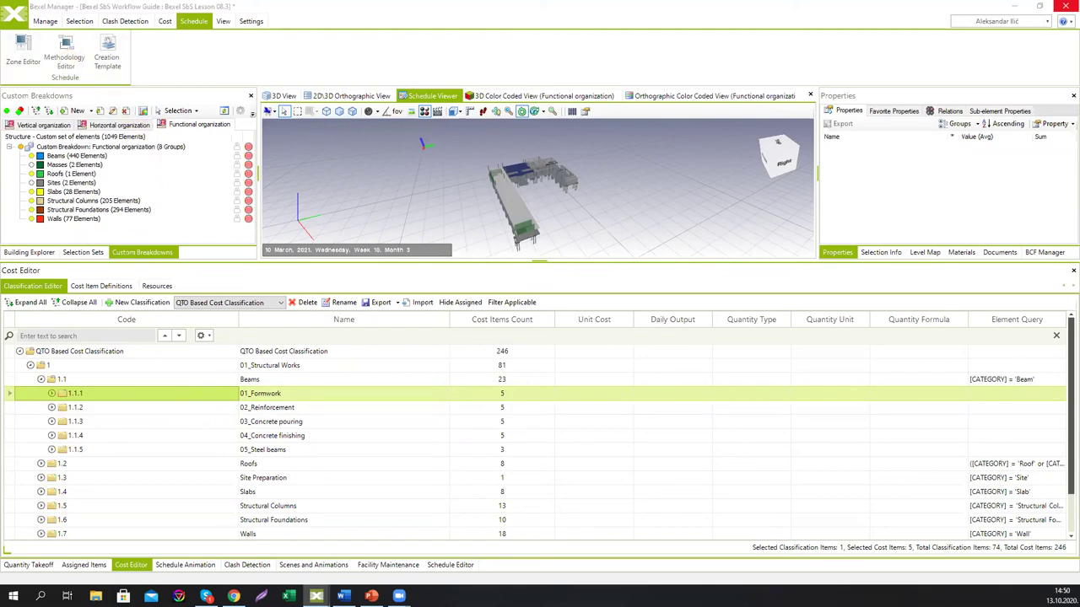
click(796, 73)
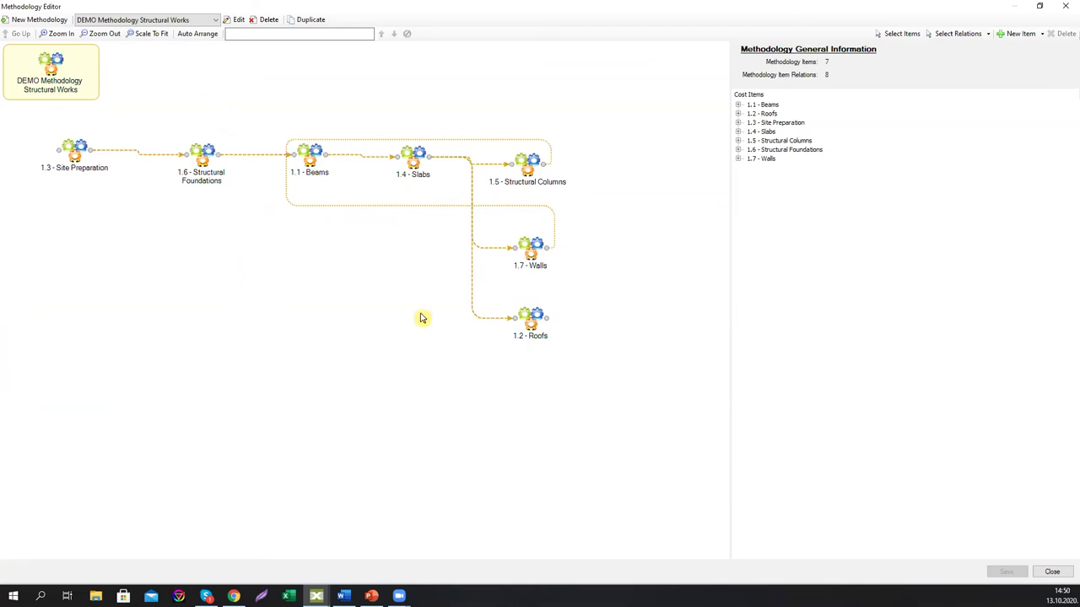
- Select the 1.6 Structural Foundations and 1.1 Beams activities, then return to the methodology overview
drag(189, 165, 197, 160)
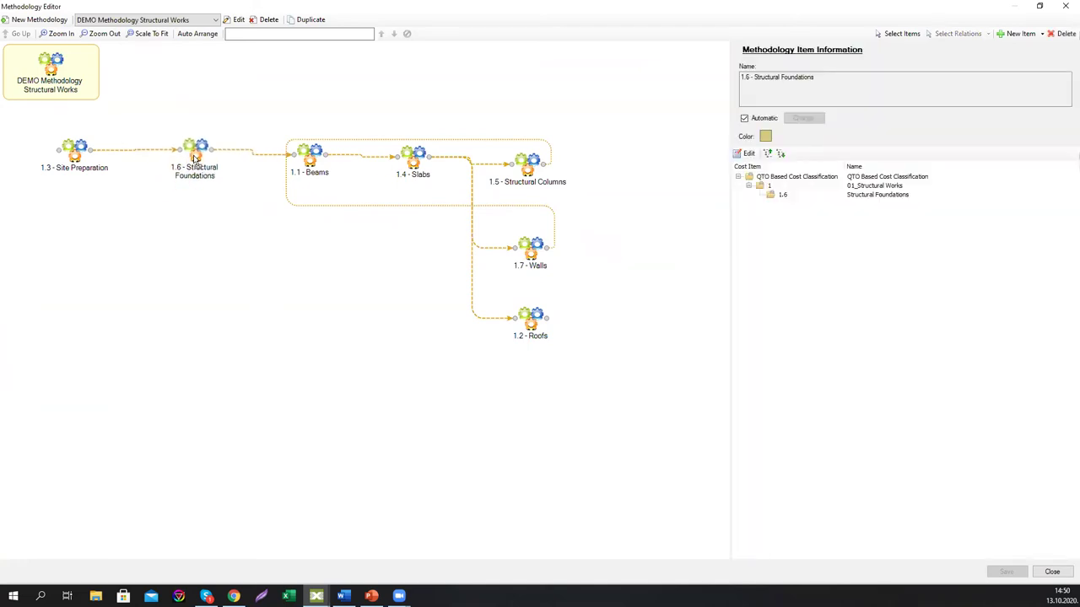
click(313, 166)
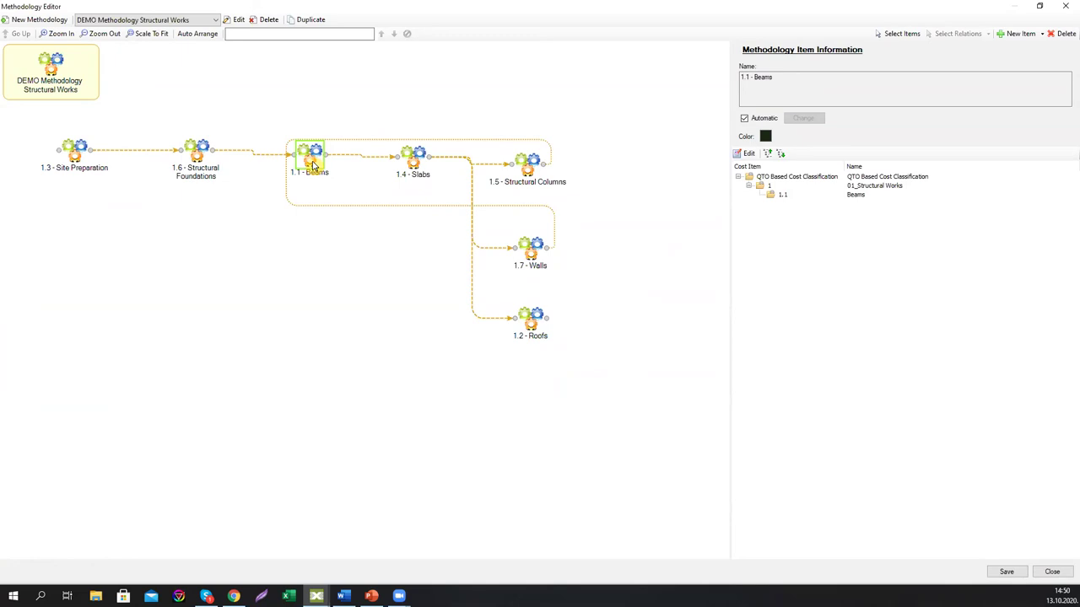
click(318, 105)
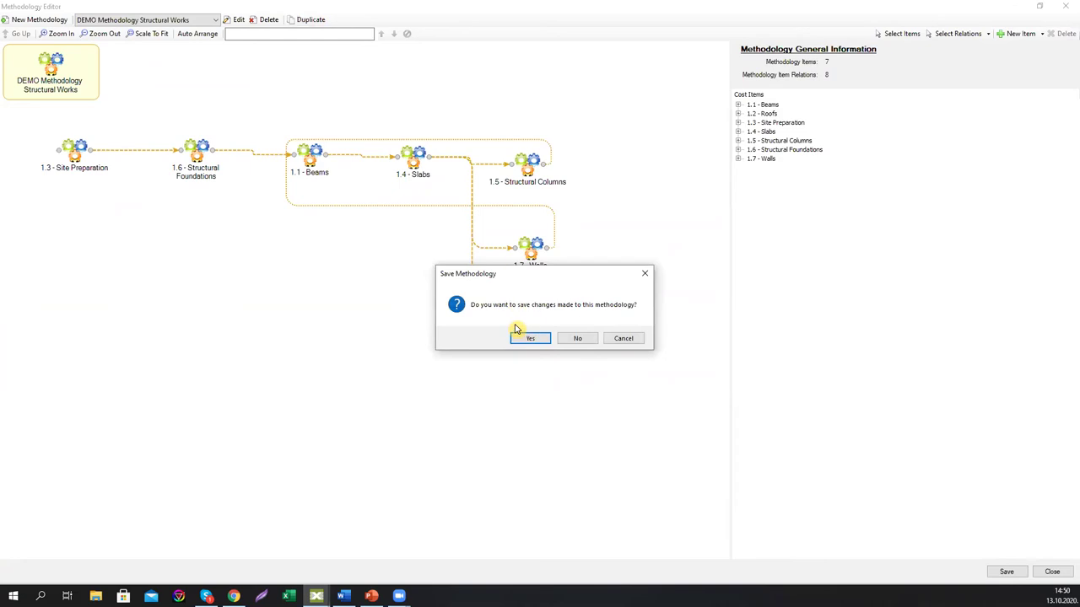
- Name the duplicate methodology 'DEMO Methodology Structural Works 2 levels' and confirm it
click(534, 338)
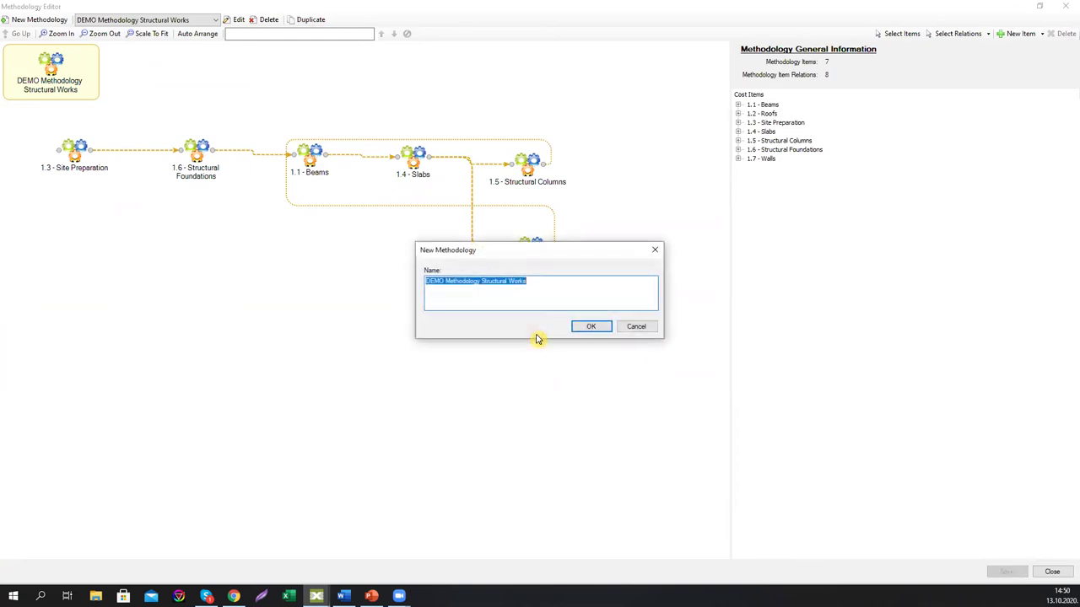
click(537, 278)
text(2 levels)
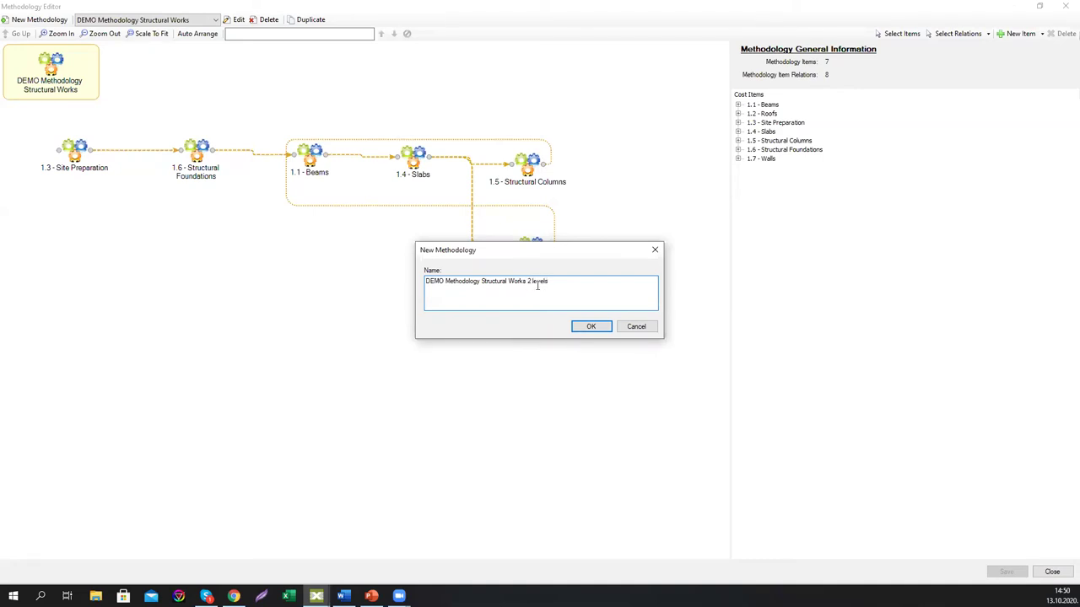
click(590, 326)
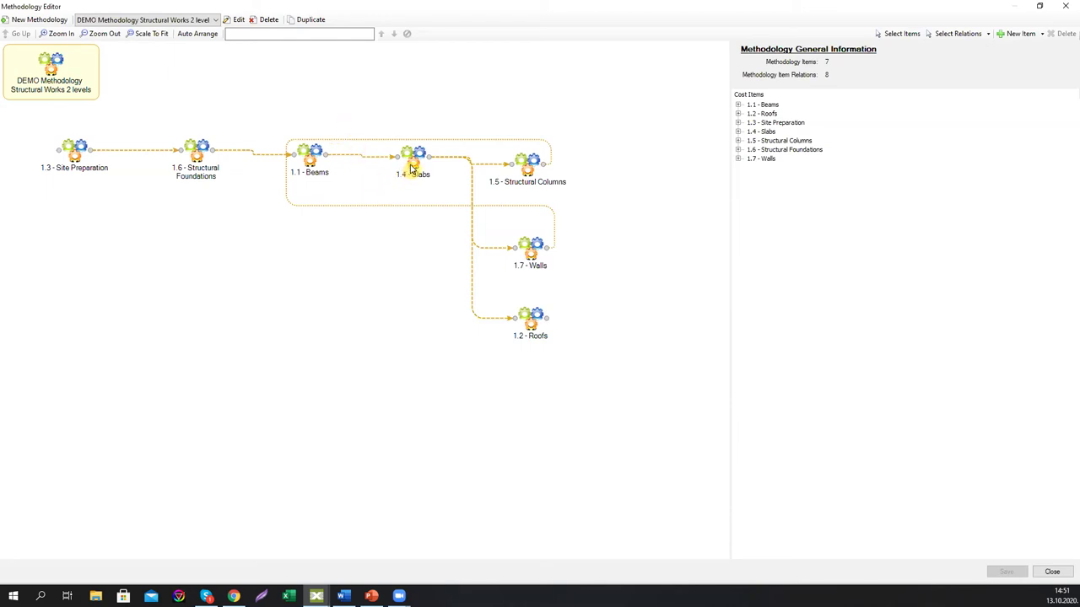
- Inside 1.1 Beams, create linked items 1.1.1 Formwork through 1.1.5 Steel beams from cost items
double_click(310, 161)
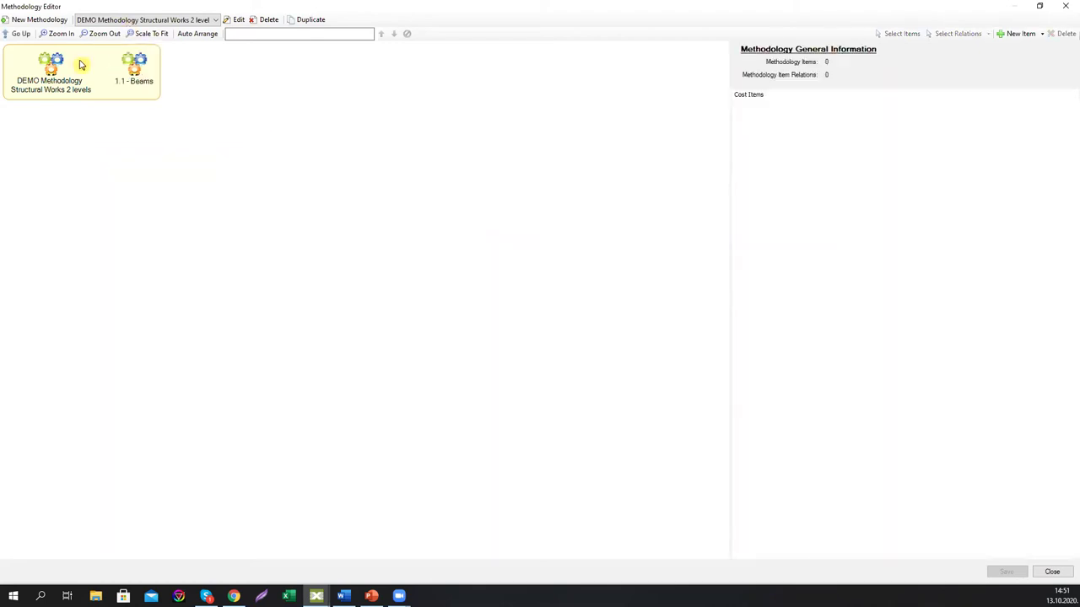
right_click(227, 158)
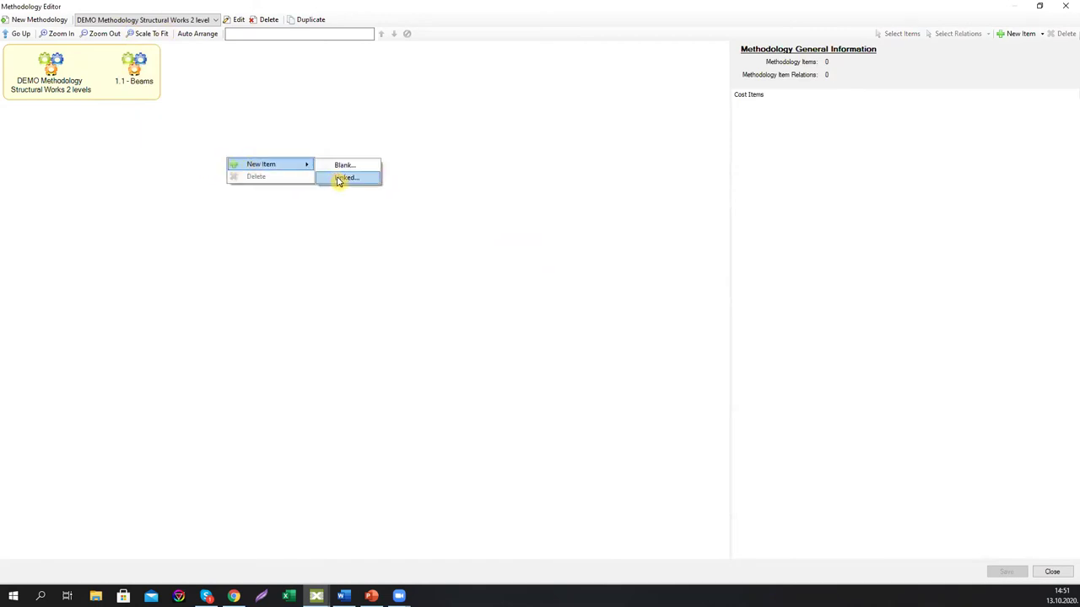
mouse_move(266, 165)
click(339, 177)
click(337, 139)
click(347, 147)
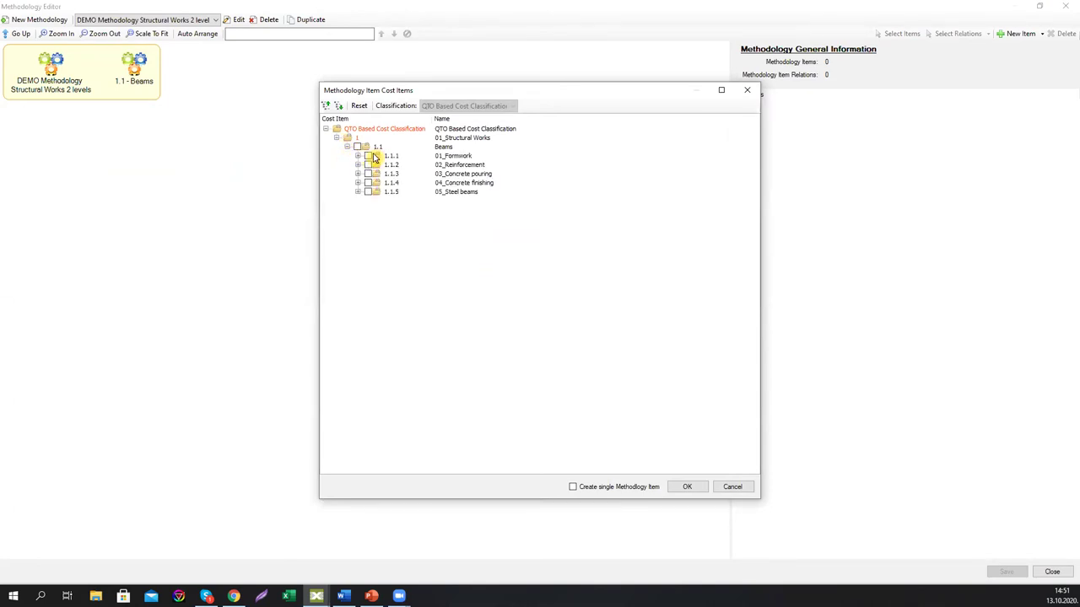
click(346, 147)
click(347, 147)
click(368, 174)
click(368, 192)
click(683, 492)
drag(257, 409, 45, 192)
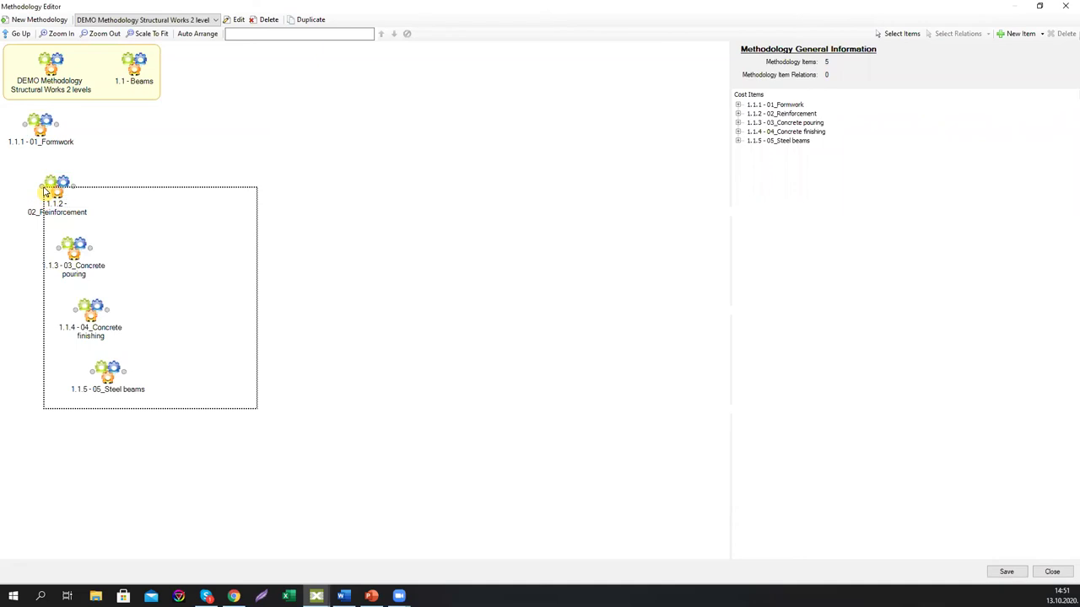
- Chain Formwork → Reinforcement → Concrete pouring → Concrete finishing, placing Steel beams below Formwork
mouse_move(325, 440)
mouse_down()
mouse_move(7, 172)
mouse_move(65, 205)
mouse_move(199, 150)
mouse_up()
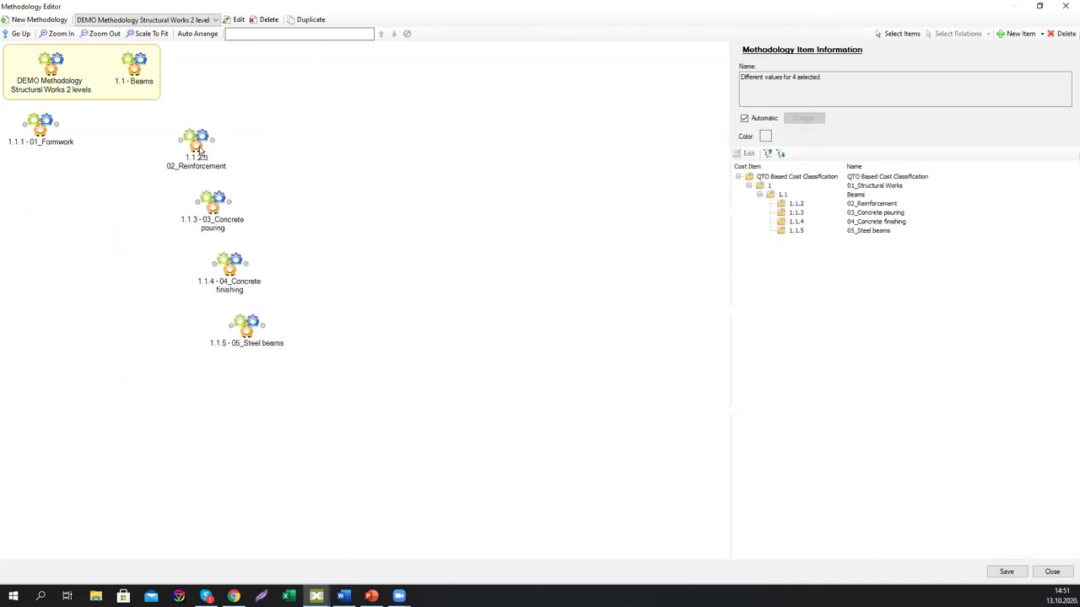
click(323, 217)
mouse_move(47, 128)
mouse_down()
mouse_move(73, 141)
mouse_move(57, 139)
mouse_up()
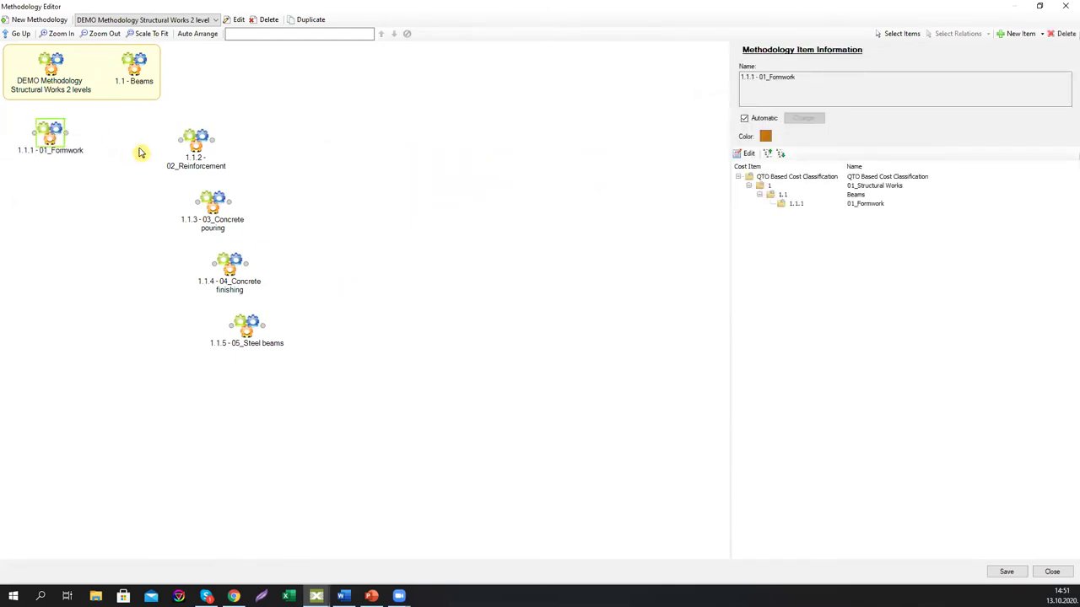
drag(193, 149, 162, 141)
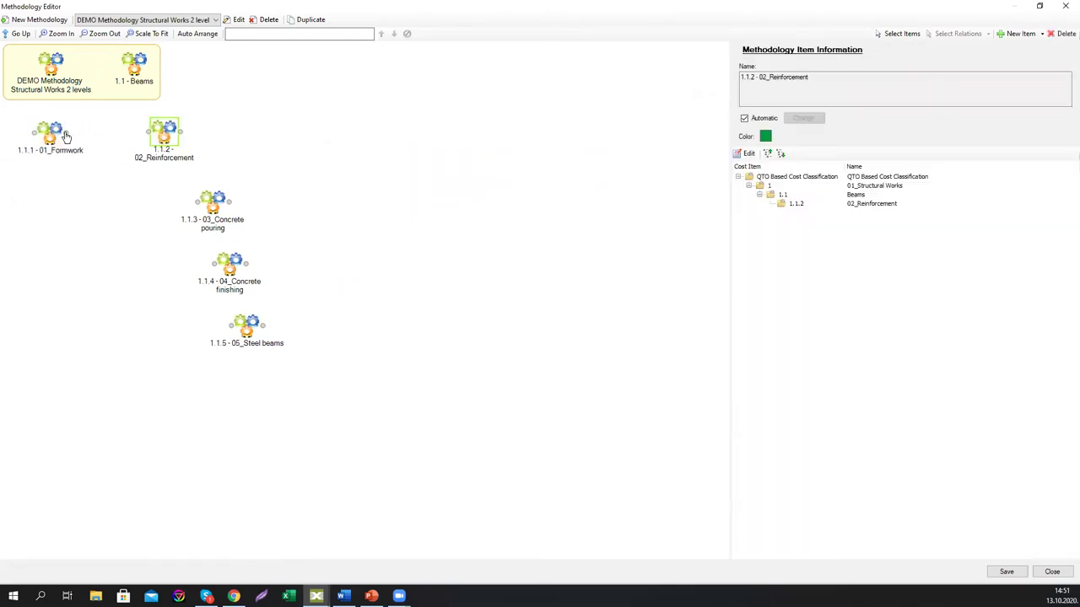
drag(65, 135, 162, 132)
drag(215, 211, 283, 135)
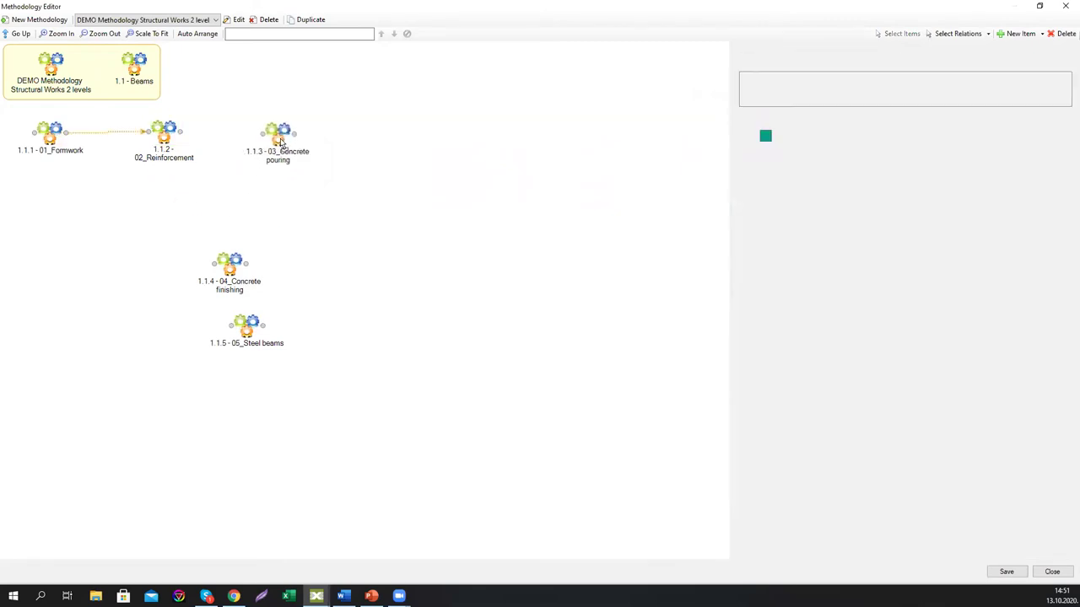
drag(183, 138, 278, 137)
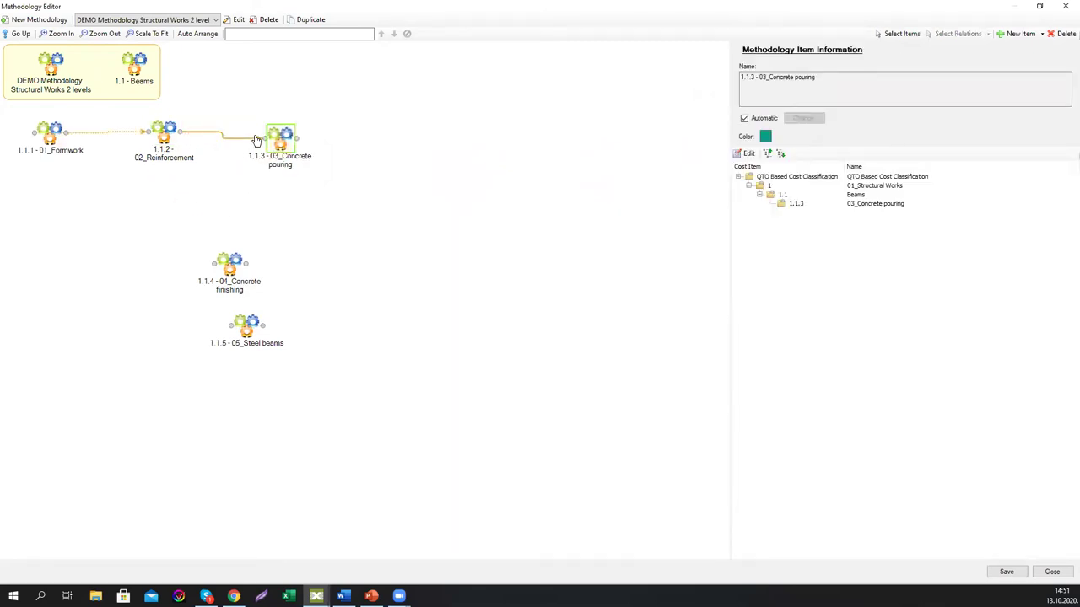
drag(229, 269, 379, 157)
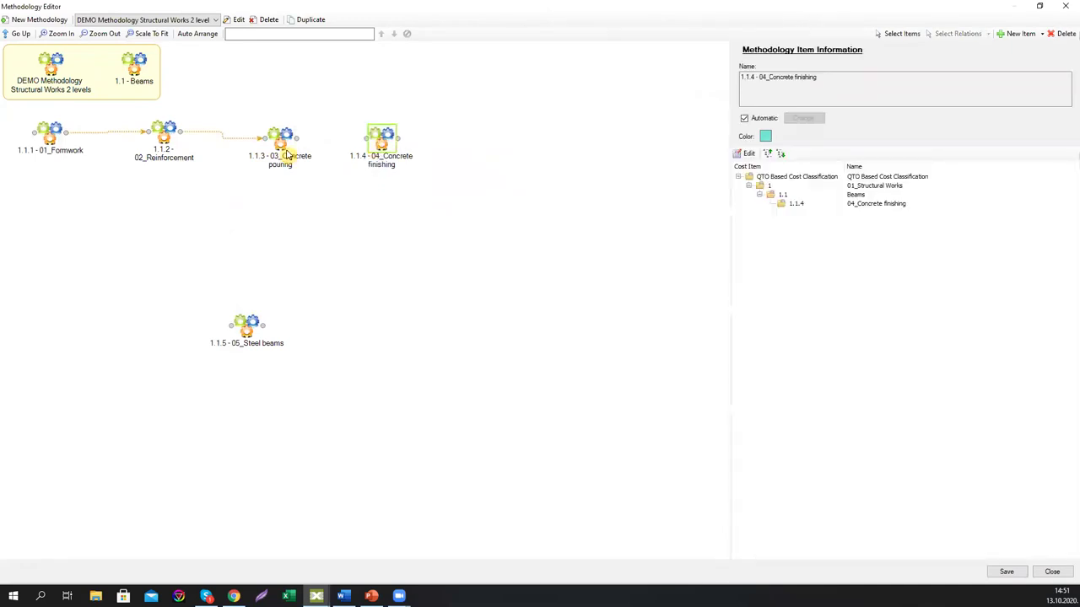
drag(297, 138, 367, 140)
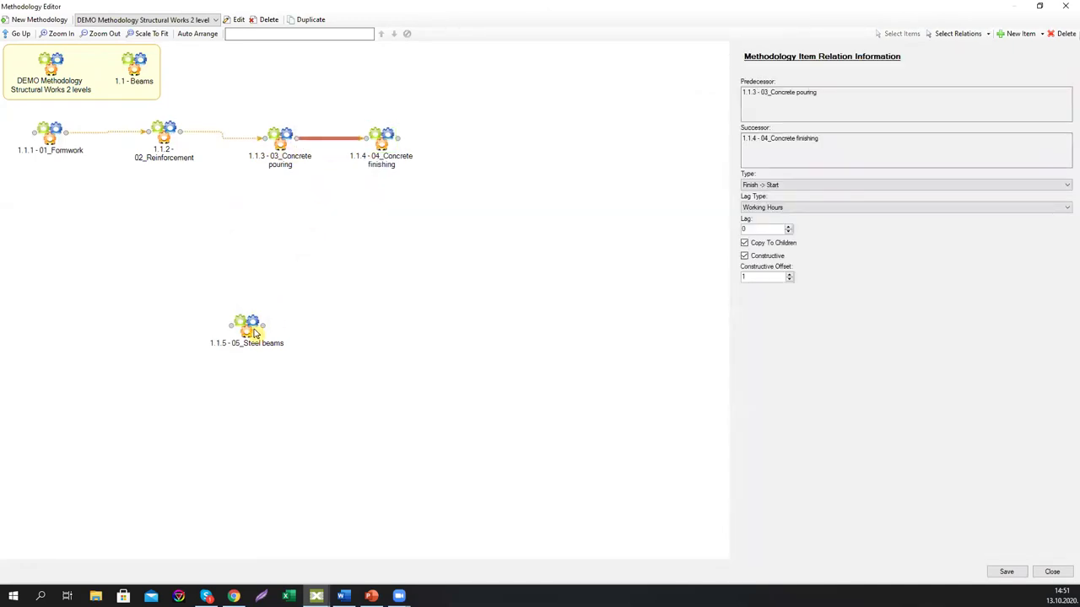
drag(253, 328, 82, 216)
click(117, 221)
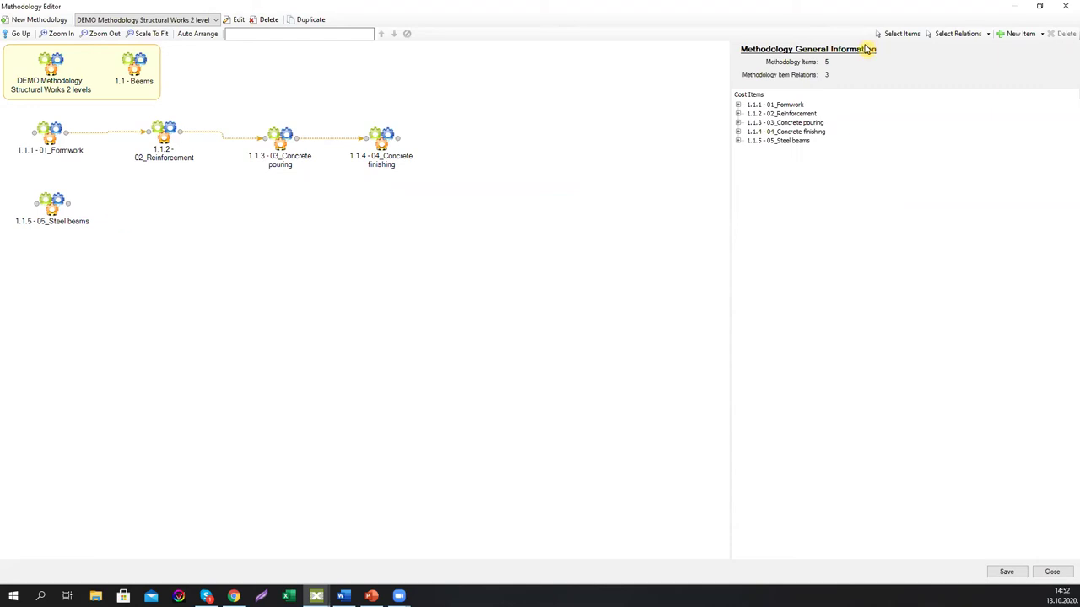
- Make all Beams sub-item relations non-constructive, then open the empty 1.4 Slabs level
click(336, 140)
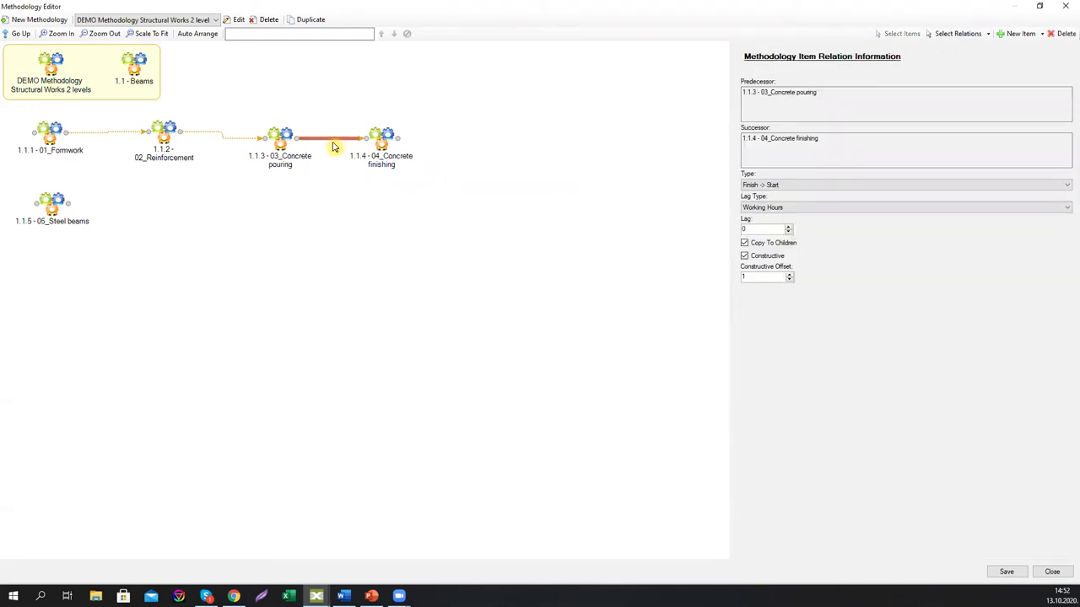
click(593, 181)
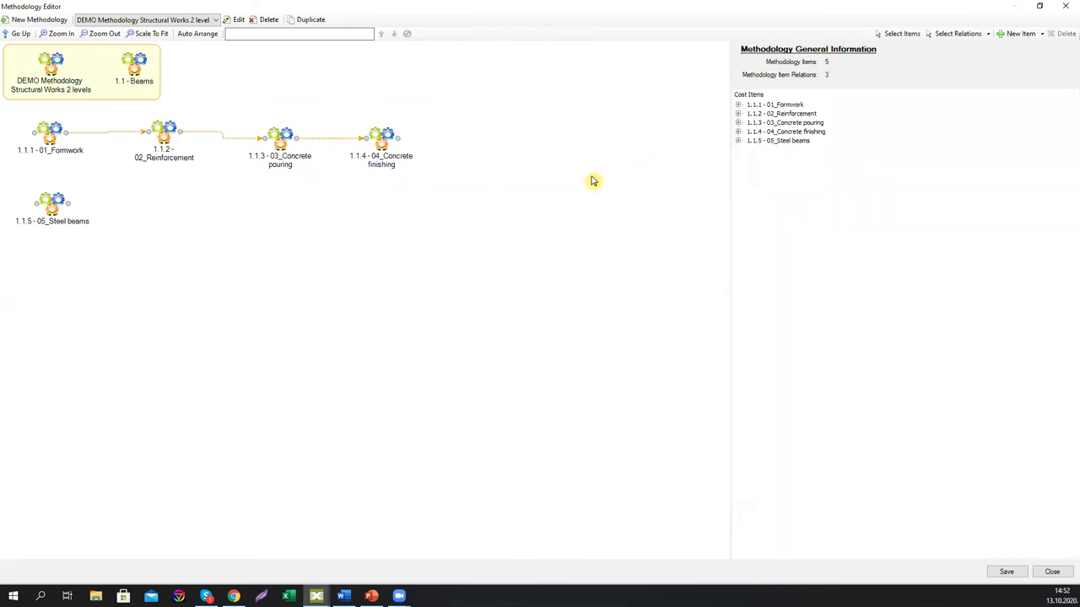
click(957, 34)
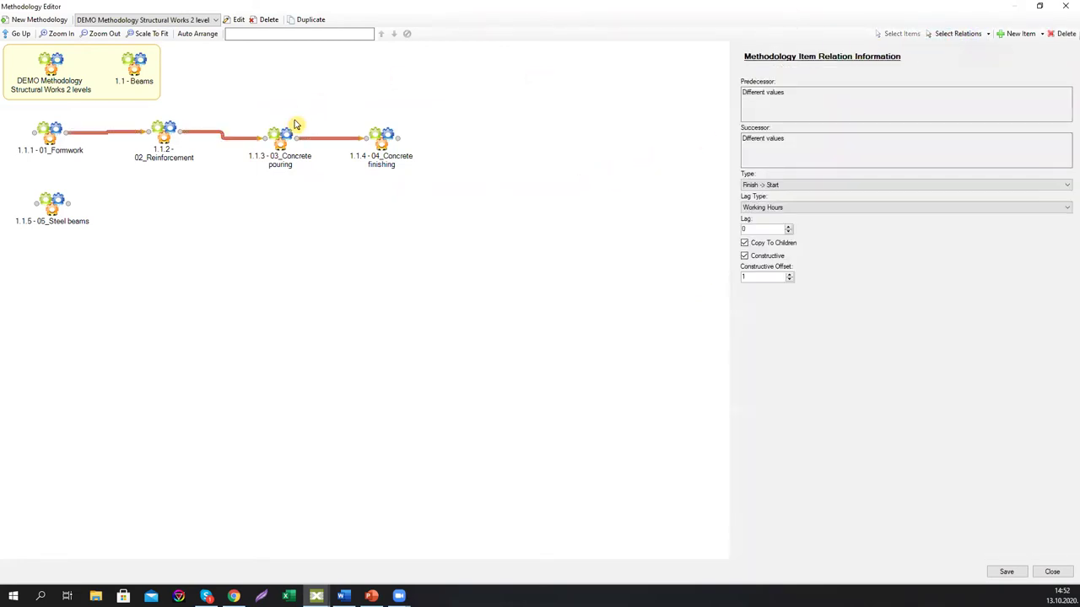
click(744, 256)
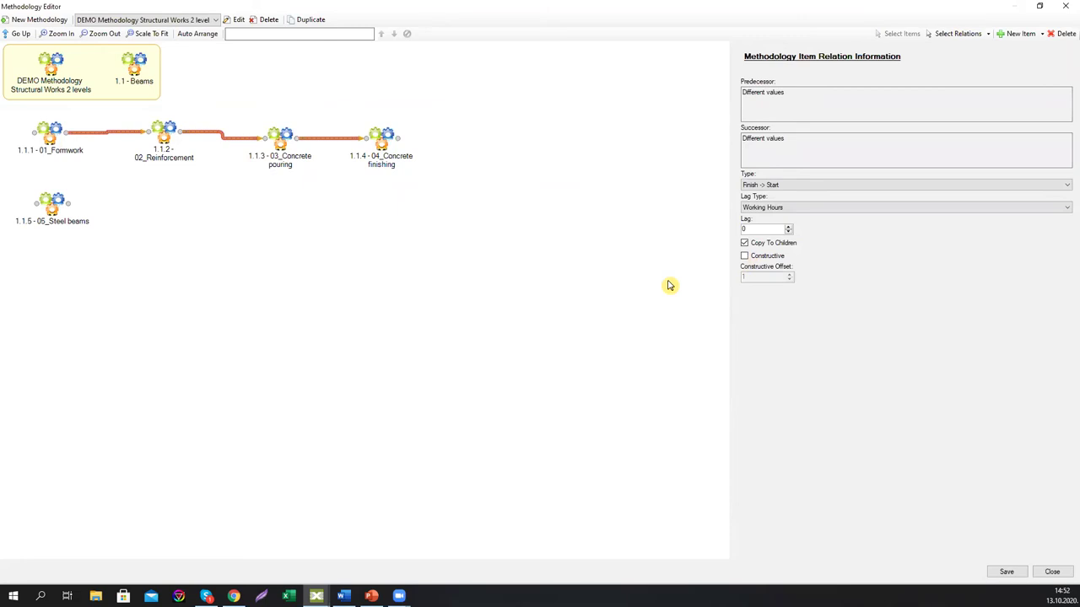
click(668, 285)
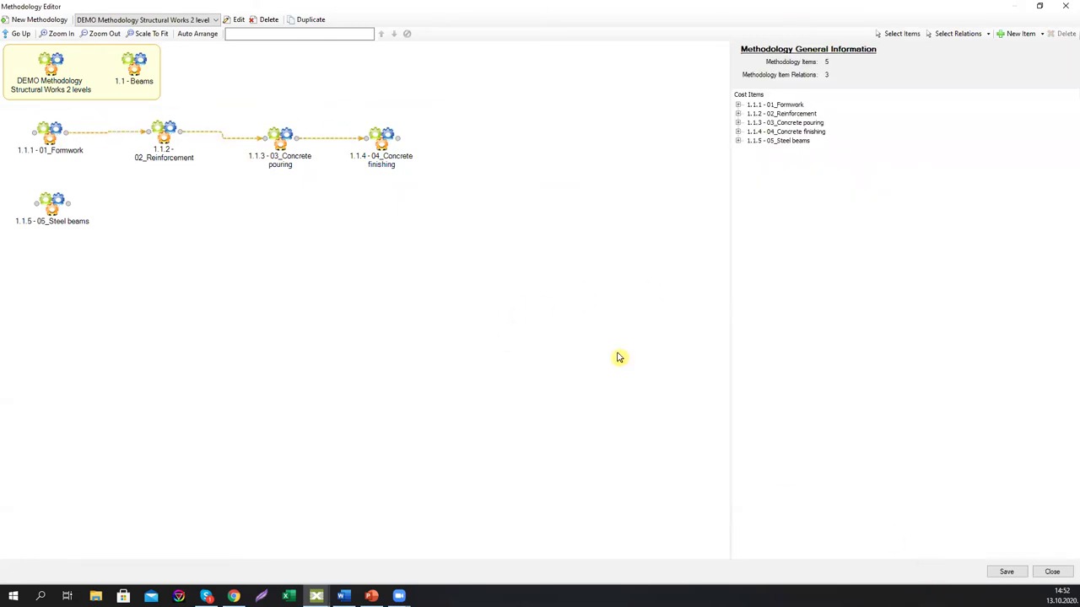
click(18, 34)
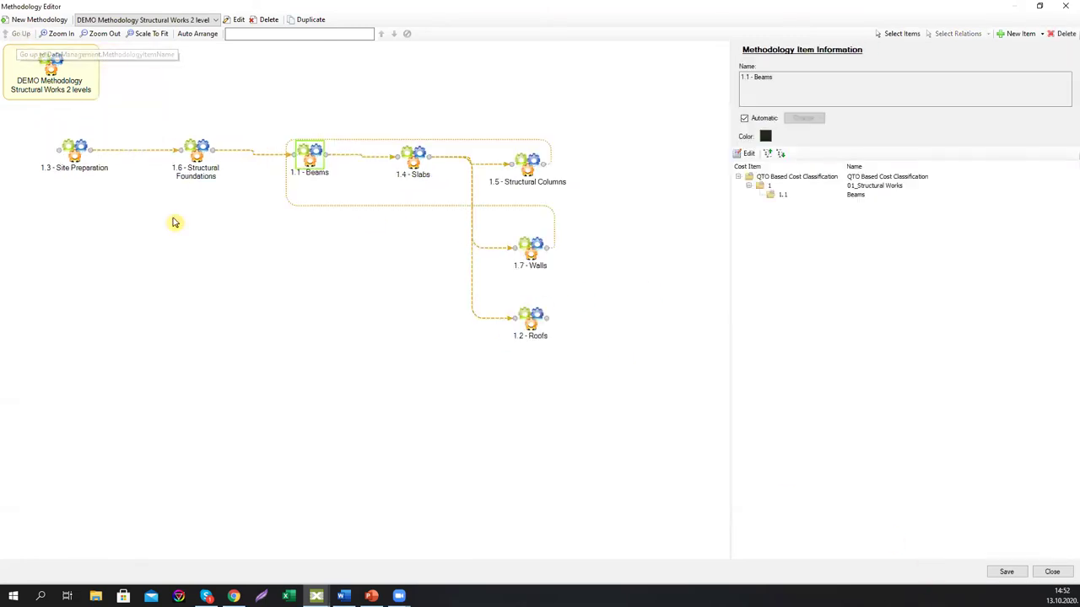
double_click(412, 164)
- Create linked Slabs items 1.4.1 Formwork through 1.4.4 Concrete finishing from cost items
right_click(236, 162)
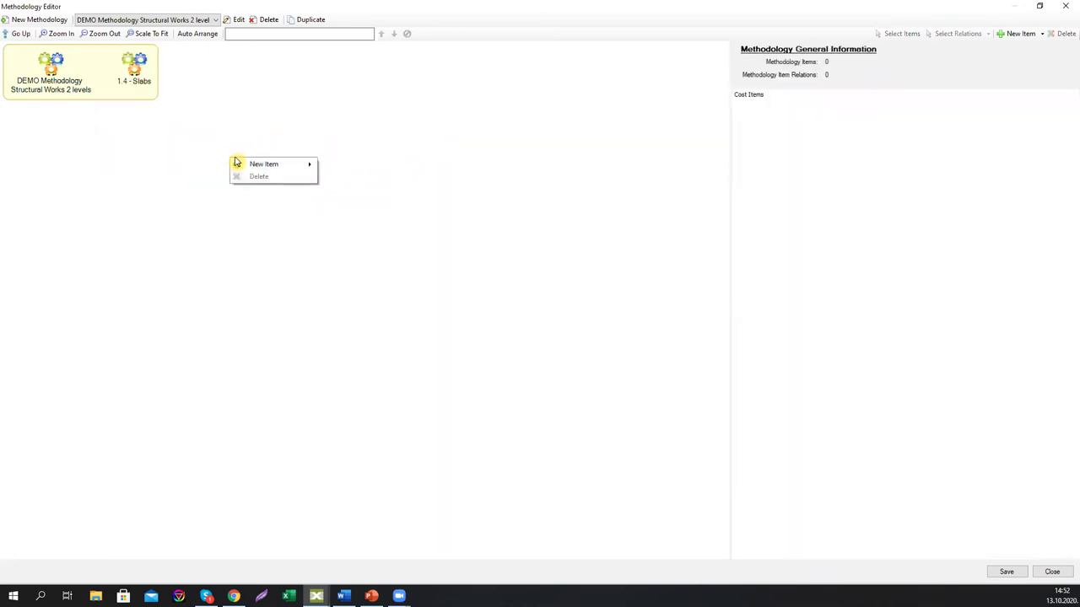
click(342, 177)
click(336, 138)
click(346, 147)
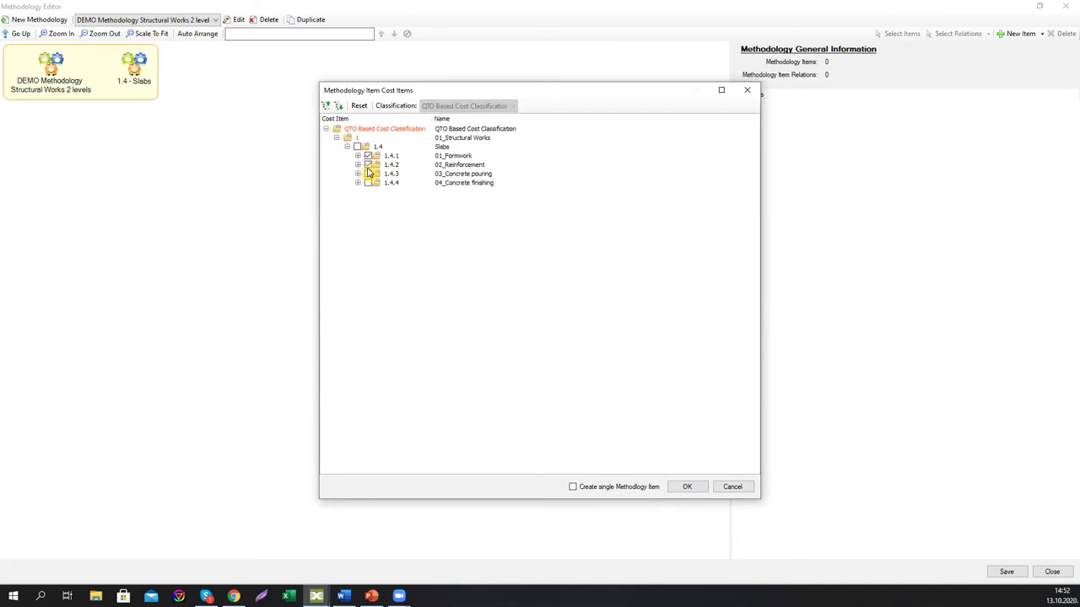
click(368, 183)
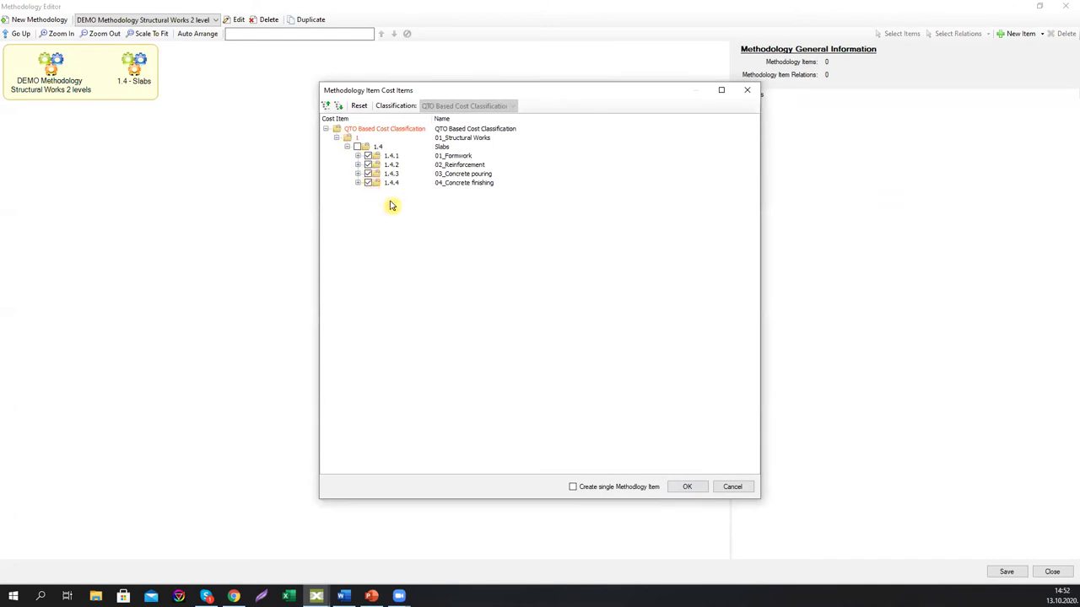
click(683, 487)
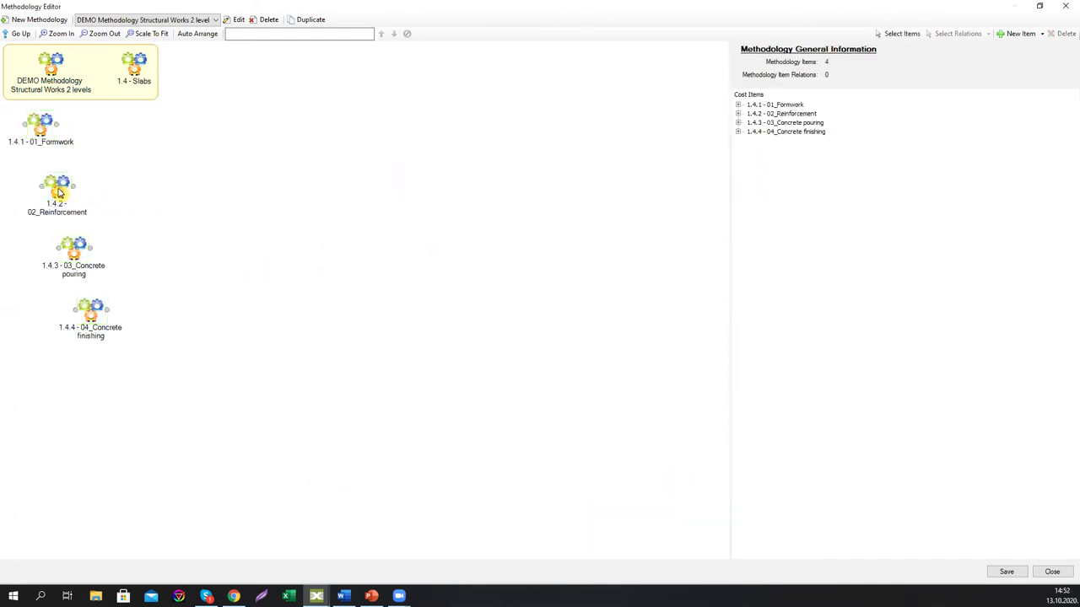
- Chain Slabs items Formwork → Reinforcement → Concrete pouring → Concrete finishing
drag(62, 193, 152, 142)
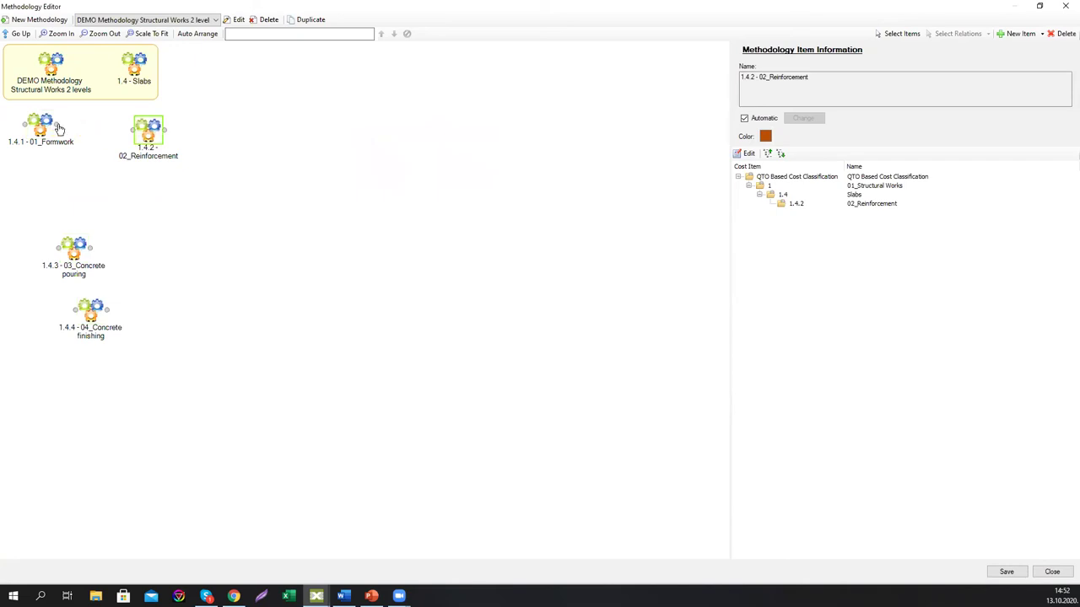
drag(59, 128, 147, 131)
drag(74, 253, 269, 150)
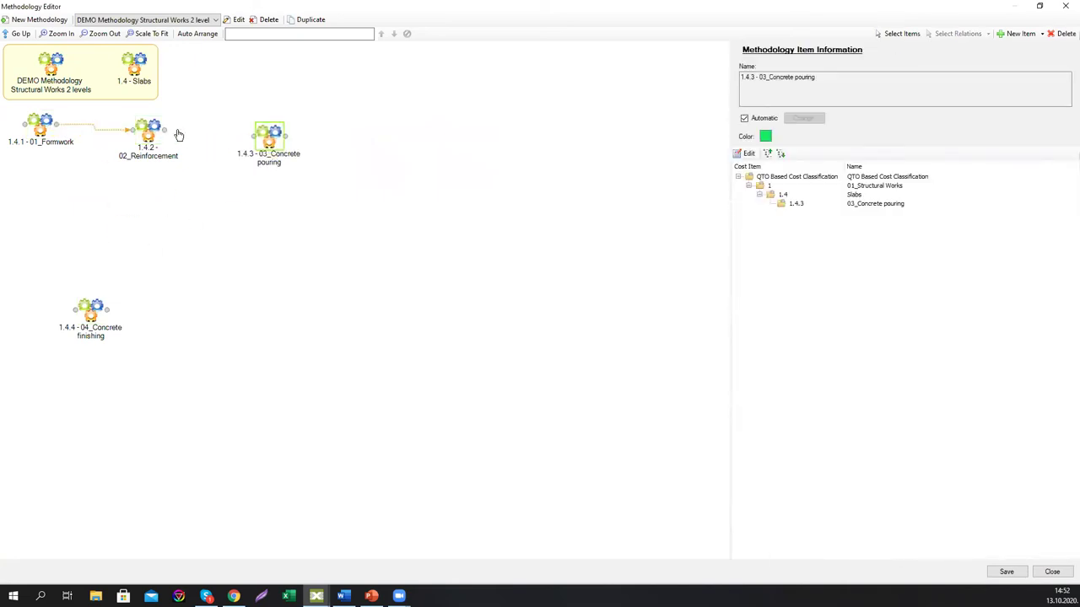
drag(179, 135, 255, 135)
mouse_move(92, 310)
mouse_down()
mouse_move(493, 143)
mouse_move(403, 142)
mouse_up()
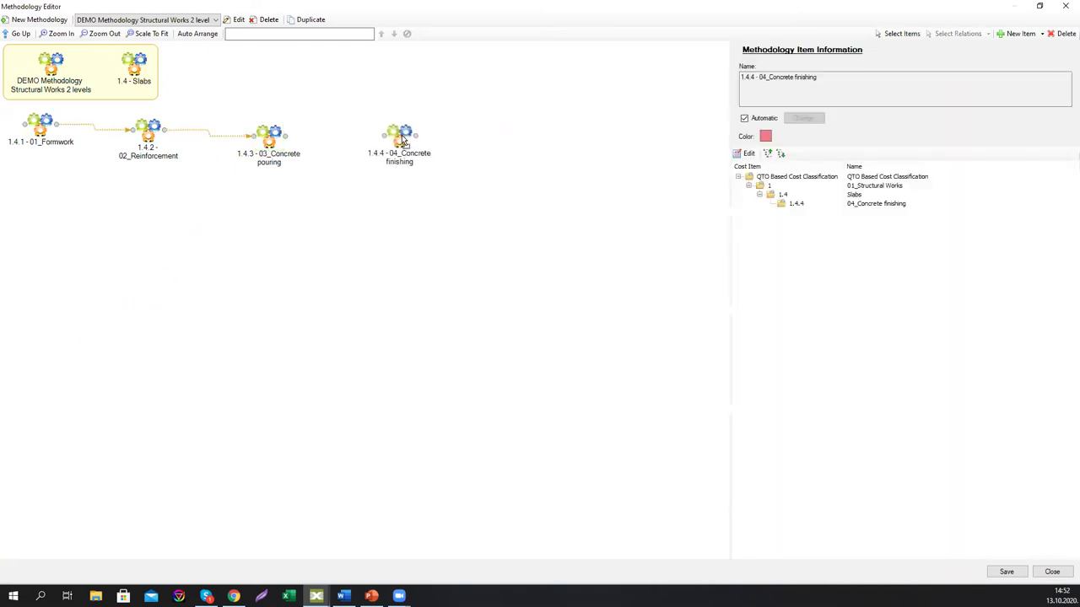
drag(287, 135, 384, 135)
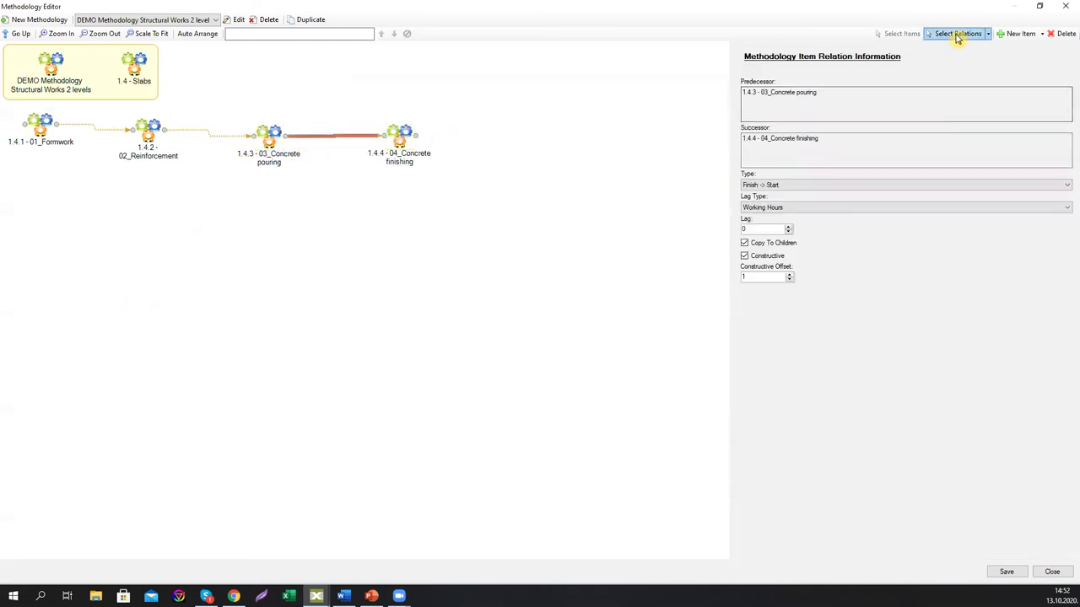
- Make all Slabs relations non-constructive and return to the top-level methodology
click(902, 33)
click(957, 34)
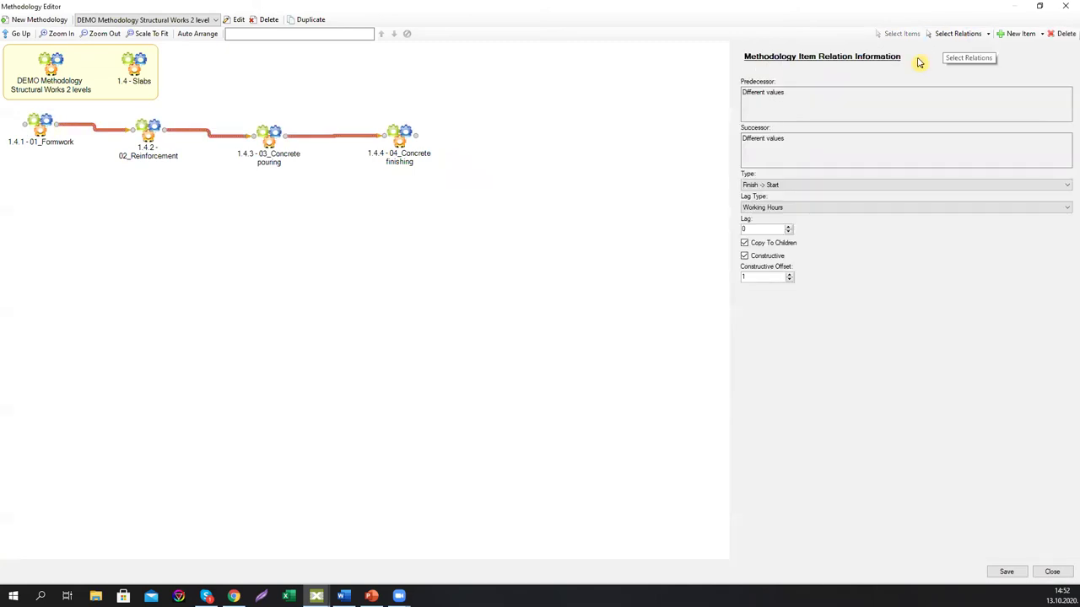
click(744, 255)
click(677, 285)
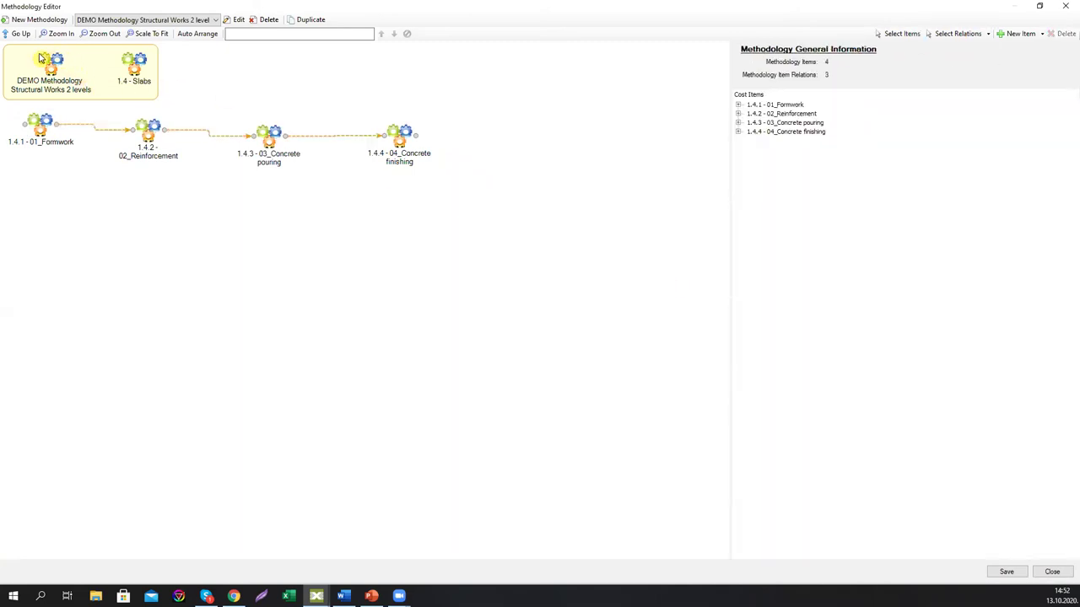
click(19, 34)
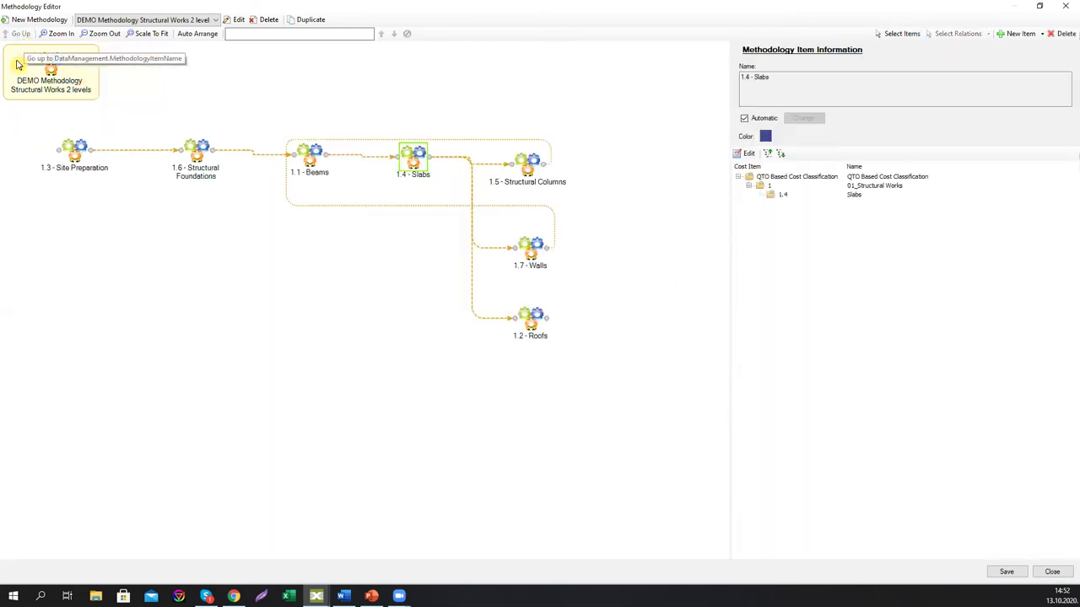
- Inside Structural Columns, create linked items 1.5.1–1.5.5 from its cost items
double_click(528, 173)
right_click(279, 174)
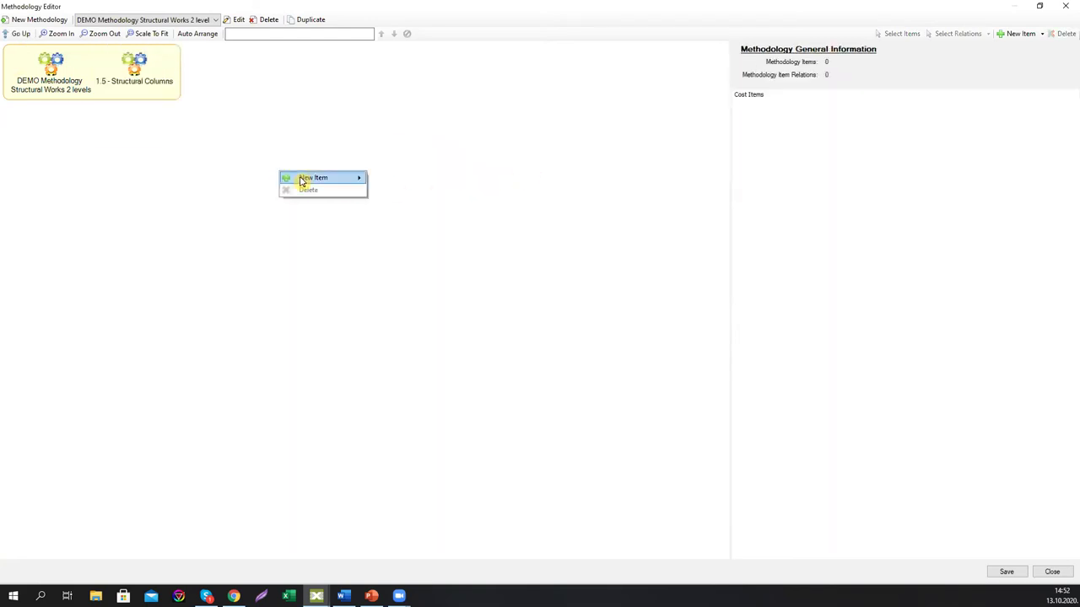
mouse_move(321, 178)
click(396, 191)
click(336, 138)
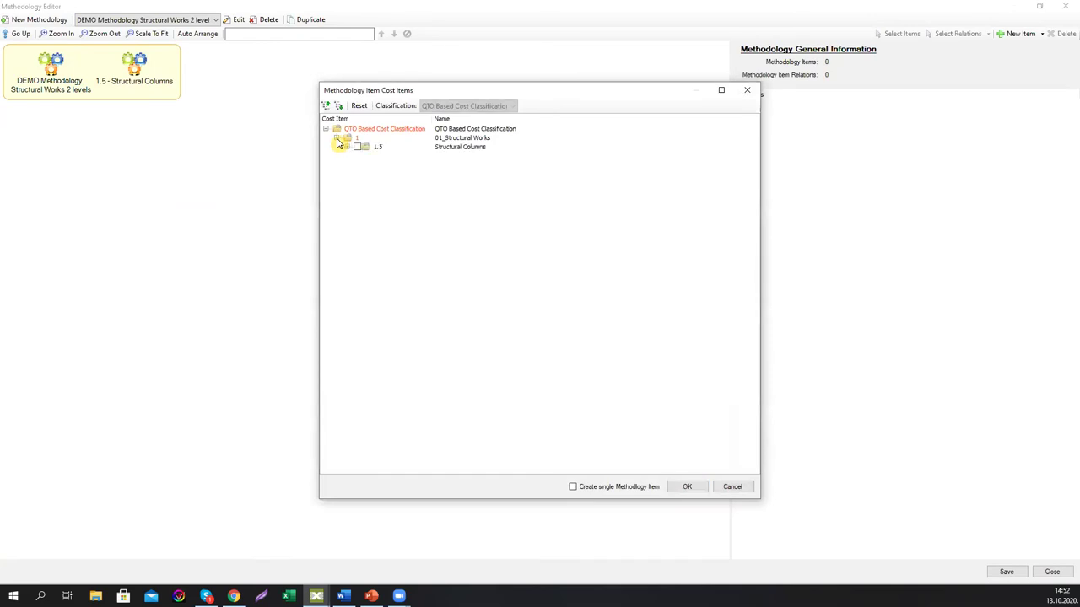
click(346, 147)
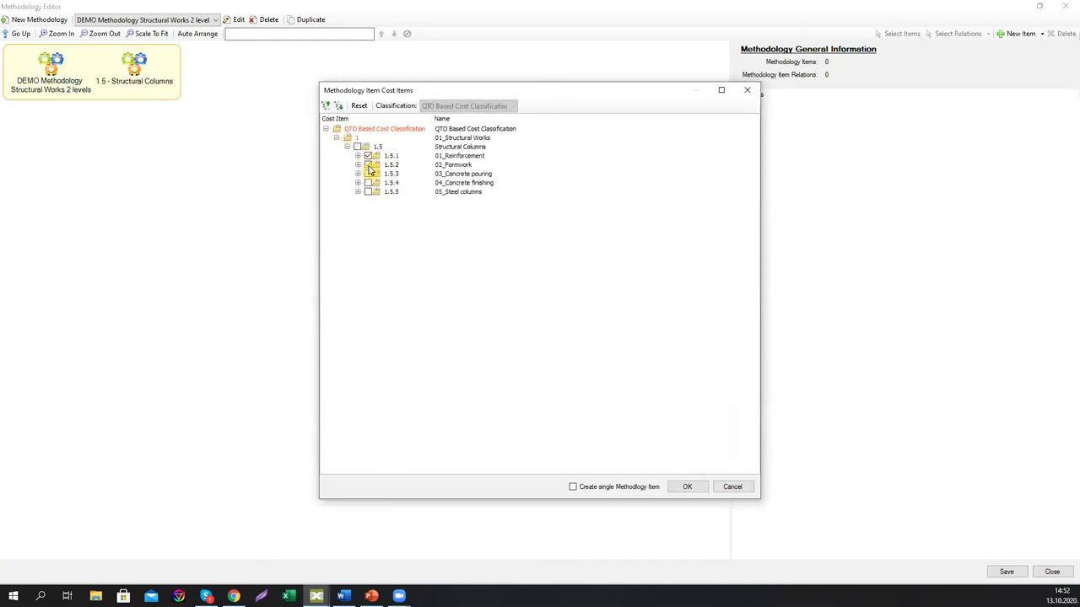
click(369, 193)
click(681, 485)
- Chain columns items Reinforcement → Formwork → Concrete pouring → Concrete finishing
mouse_move(346, 417)
mouse_down()
mouse_move(104, 169)
mouse_move(48, 133)
mouse_move(91, 145)
mouse_move(66, 136)
mouse_up()
drag(66, 187, 183, 149)
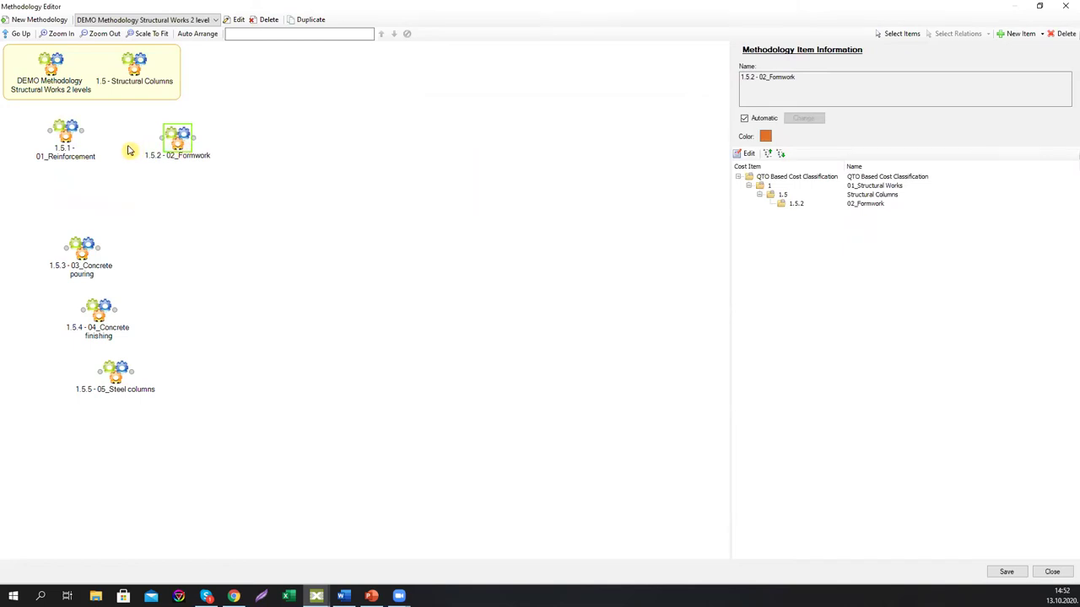
drag(66, 137, 61, 142)
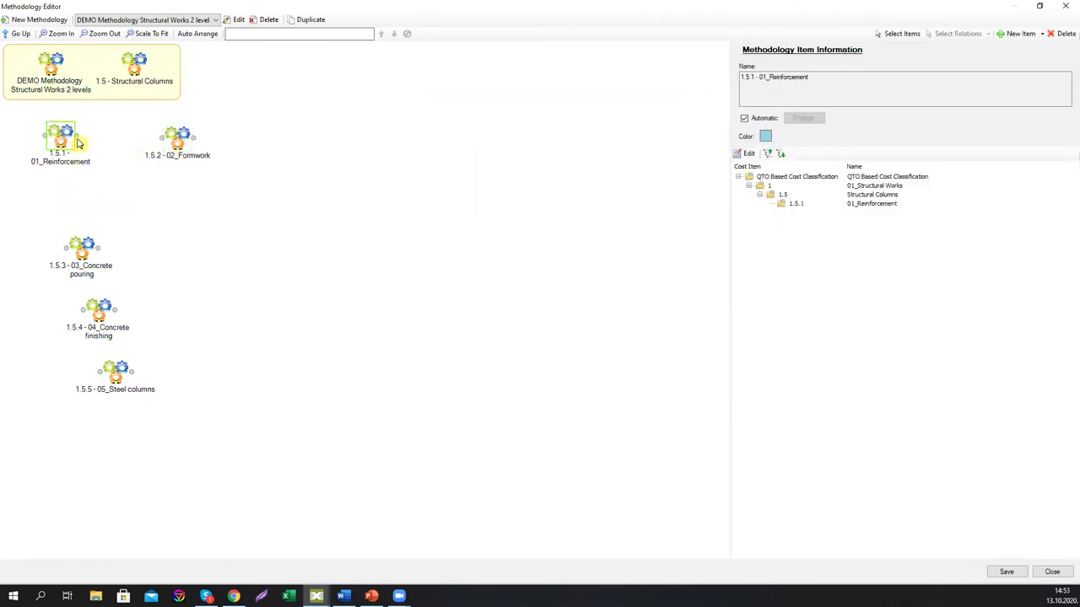
click(82, 143)
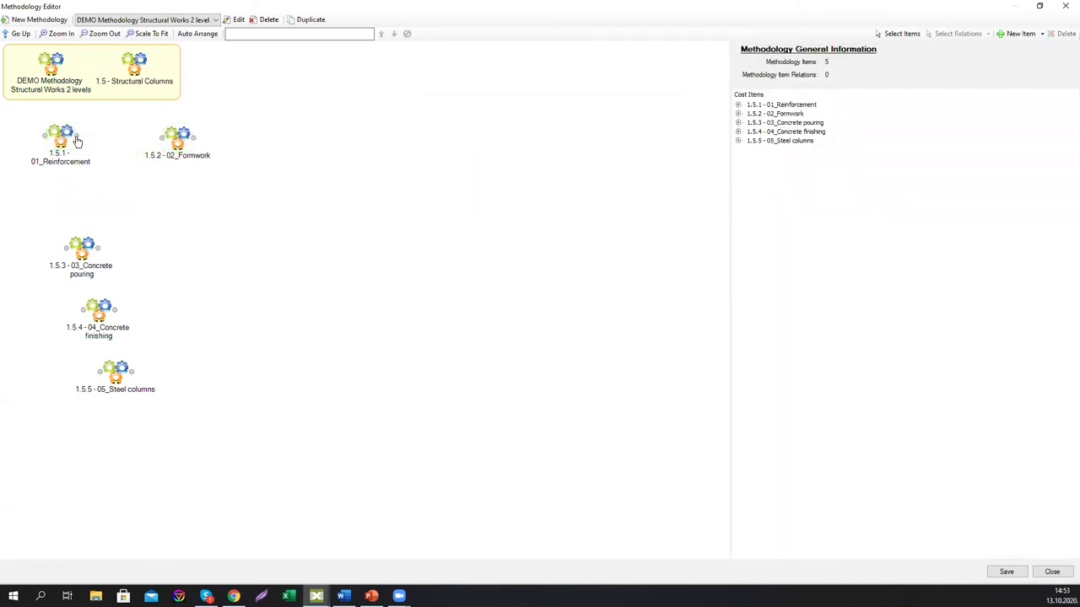
click(157, 139)
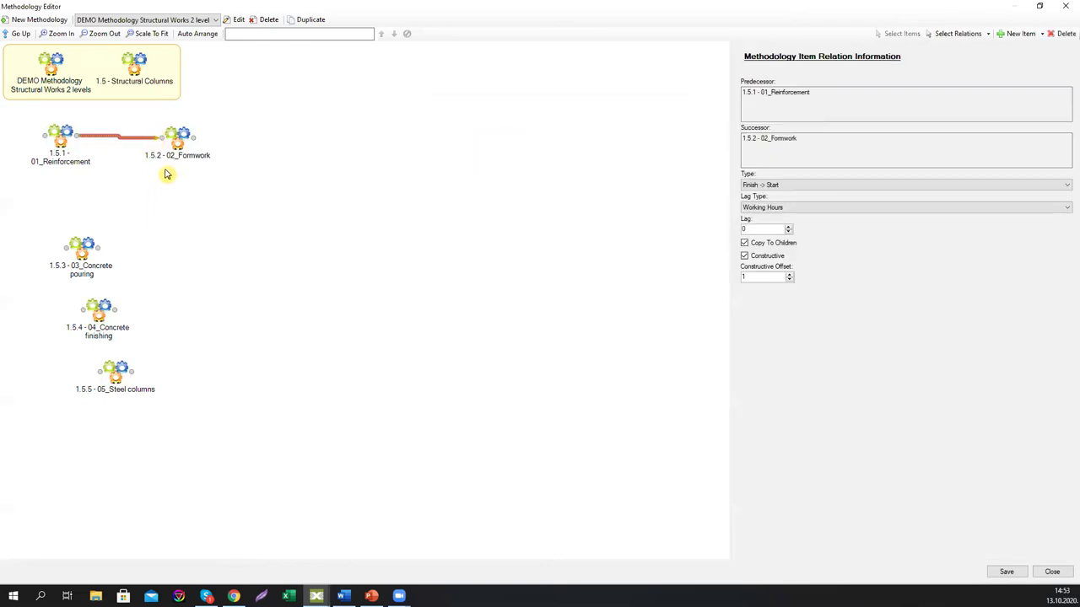
drag(176, 147, 179, 145)
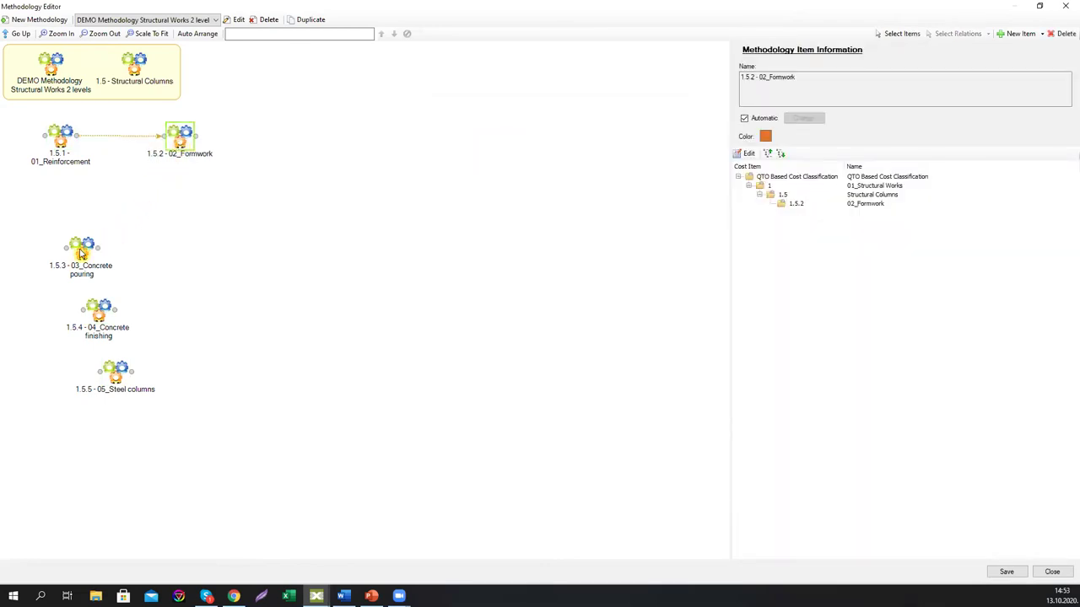
drag(84, 249, 268, 144)
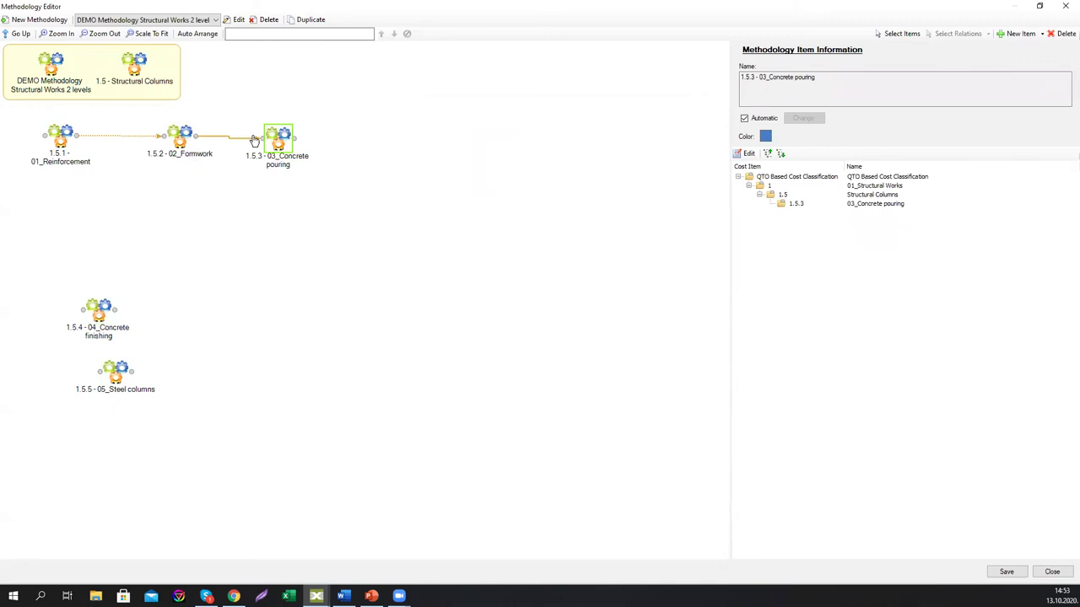
click(254, 140)
drag(99, 310, 372, 145)
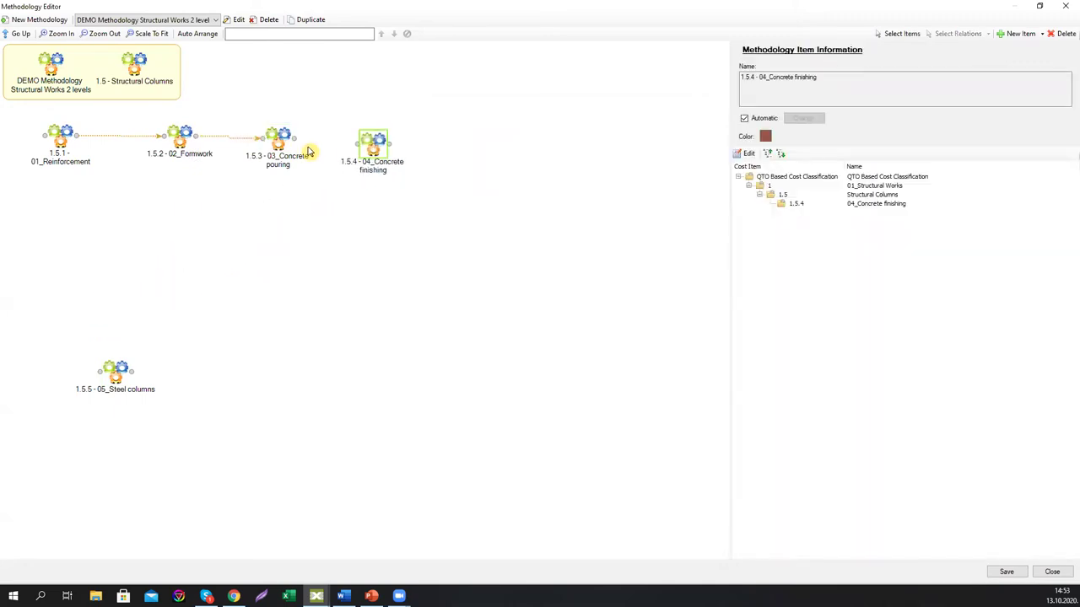
drag(296, 146, 372, 143)
click(650, 272)
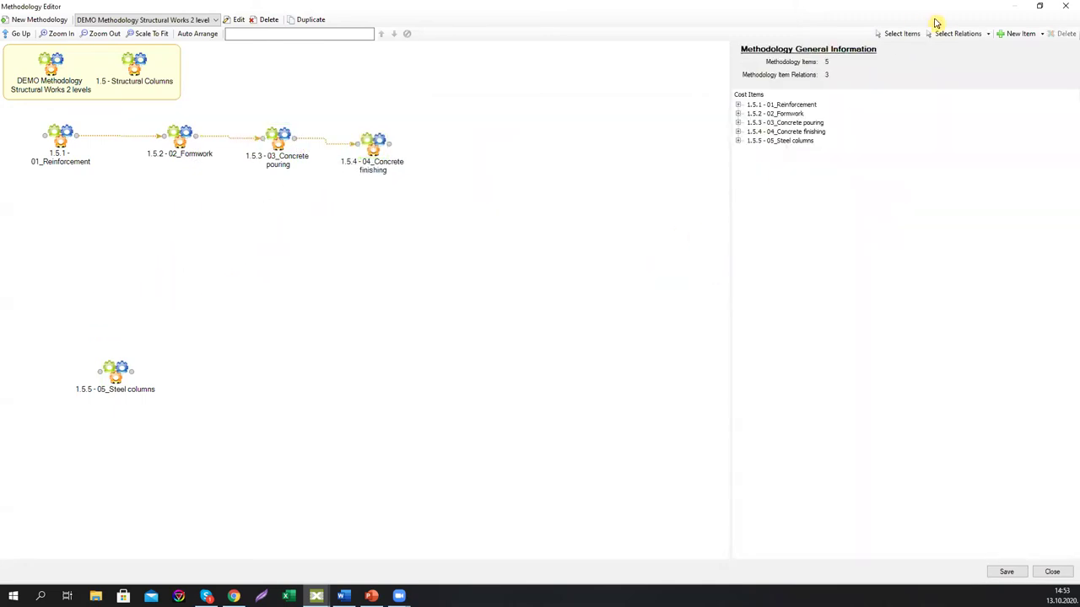
- Move Steel columns under Reinforcement and return to the parent methodology level
click(962, 33)
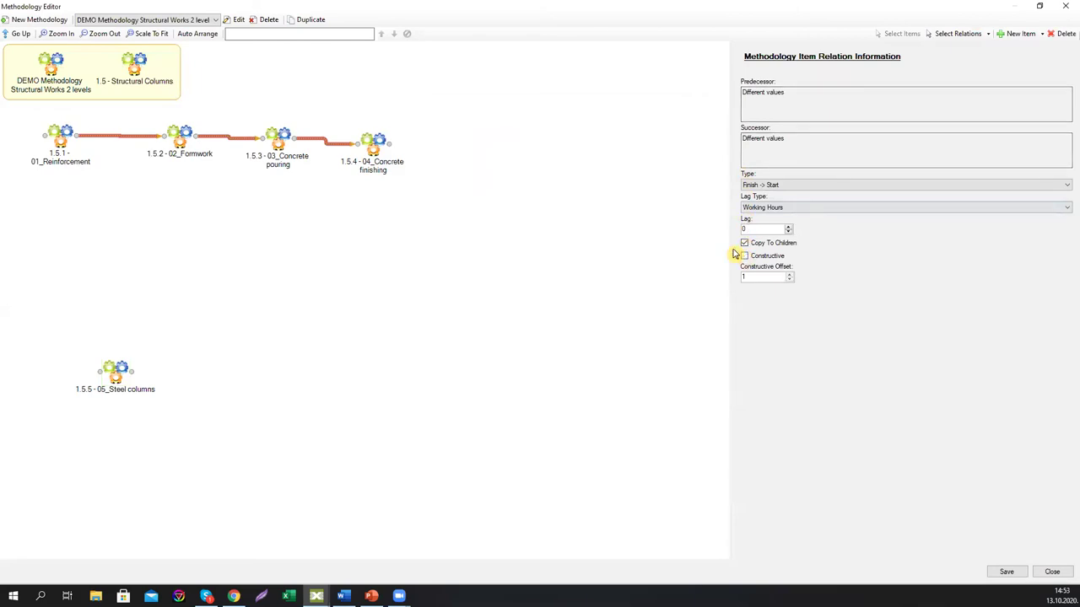
click(638, 234)
drag(118, 376, 66, 210)
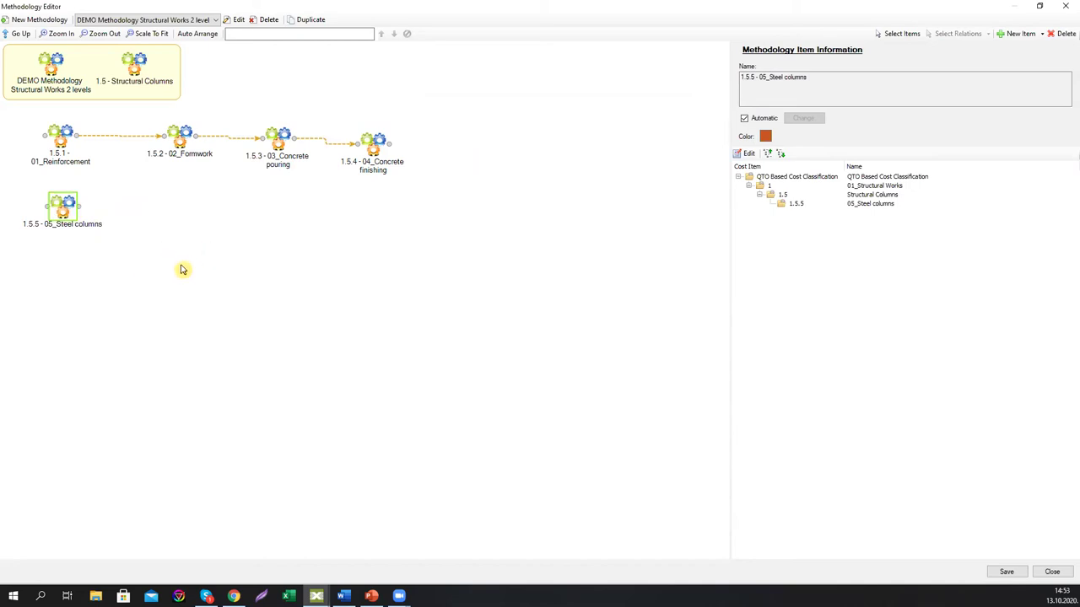
click(20, 33)
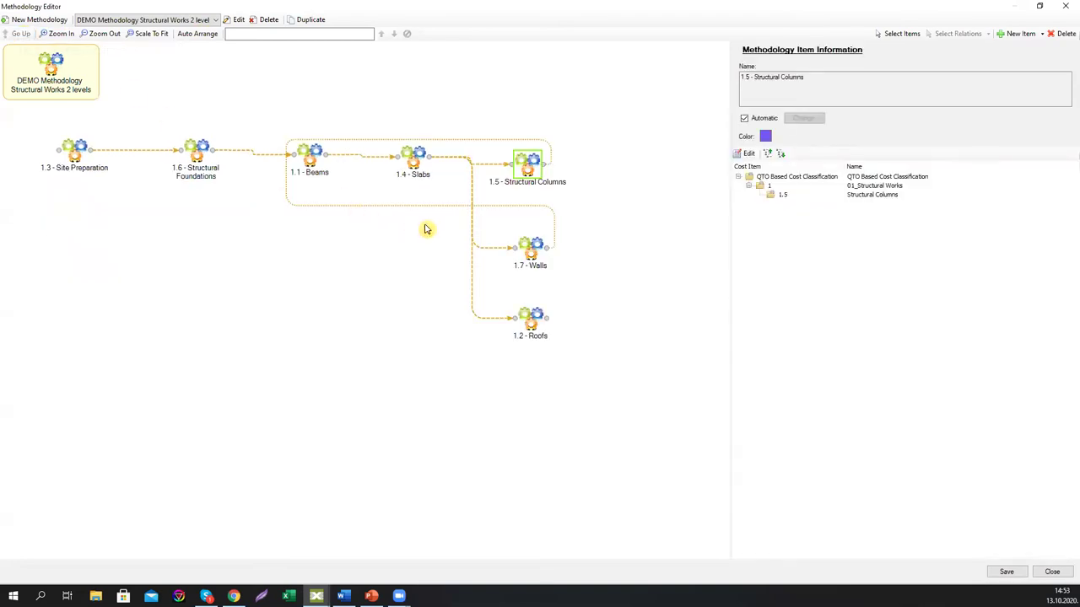
- Inside 1.7 Walls, create linked items 1.7.1–1.7.5 from its cost items
click(530, 263)
double_click(530, 263)
right_click(200, 171)
click(310, 189)
click(336, 137)
click(346, 148)
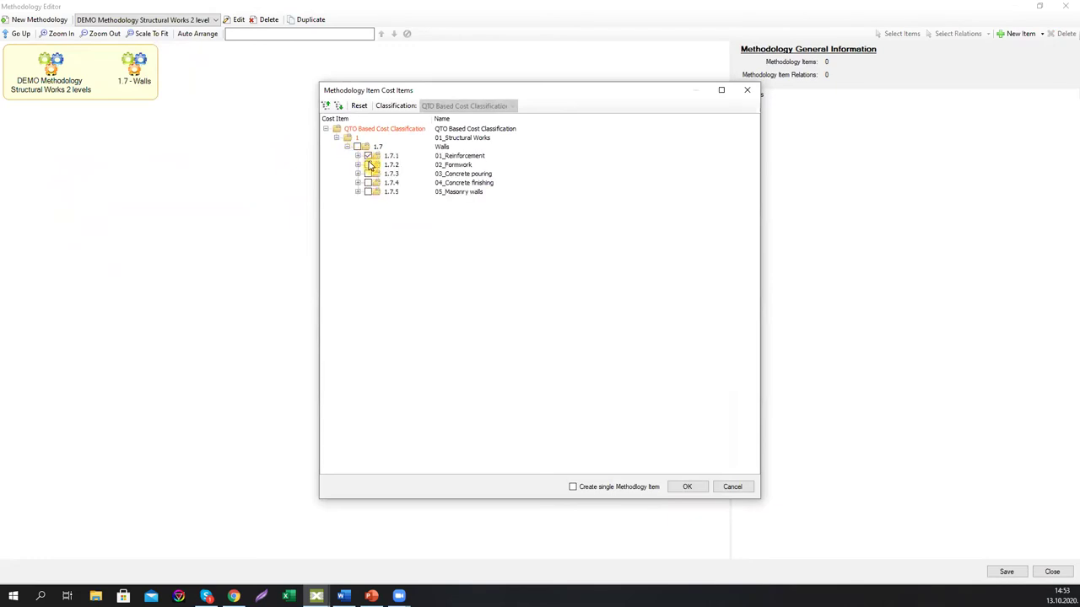
click(368, 192)
click(677, 487)
- Chain Walls items Reinforcement → Formwork → Concrete pouring → Concrete finishing, Masonry walls apart
drag(117, 373, 69, 374)
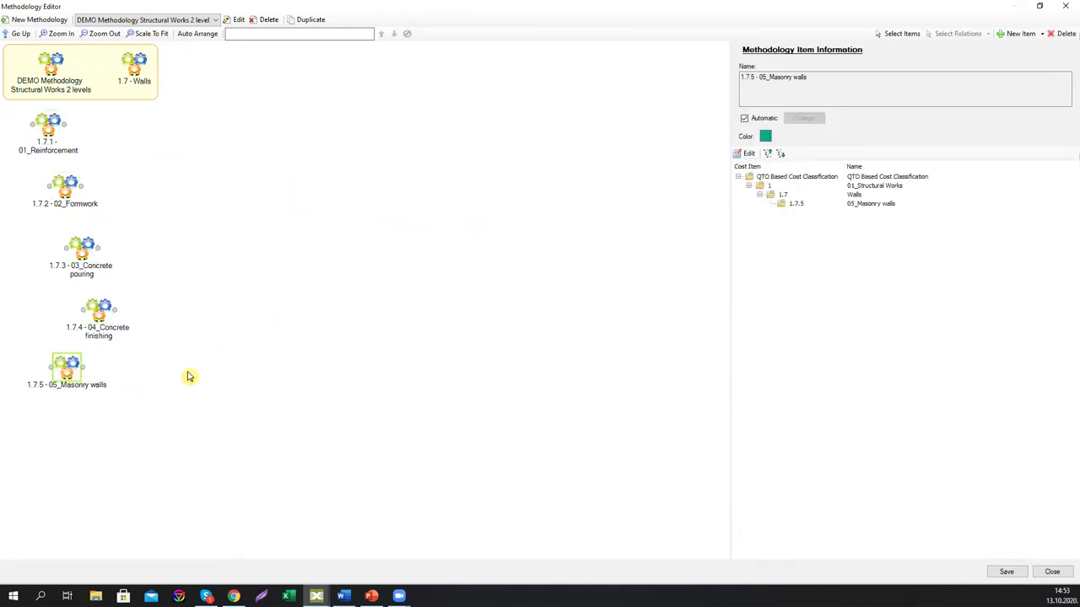
drag(101, 319, 304, 217)
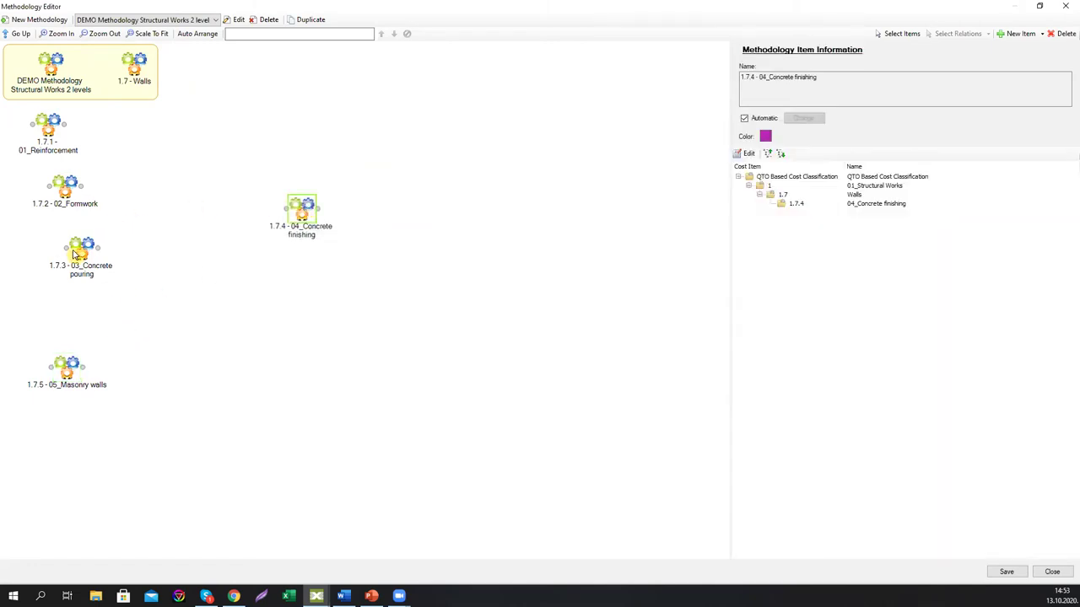
drag(75, 253, 239, 154)
drag(59, 193, 139, 135)
click(90, 127)
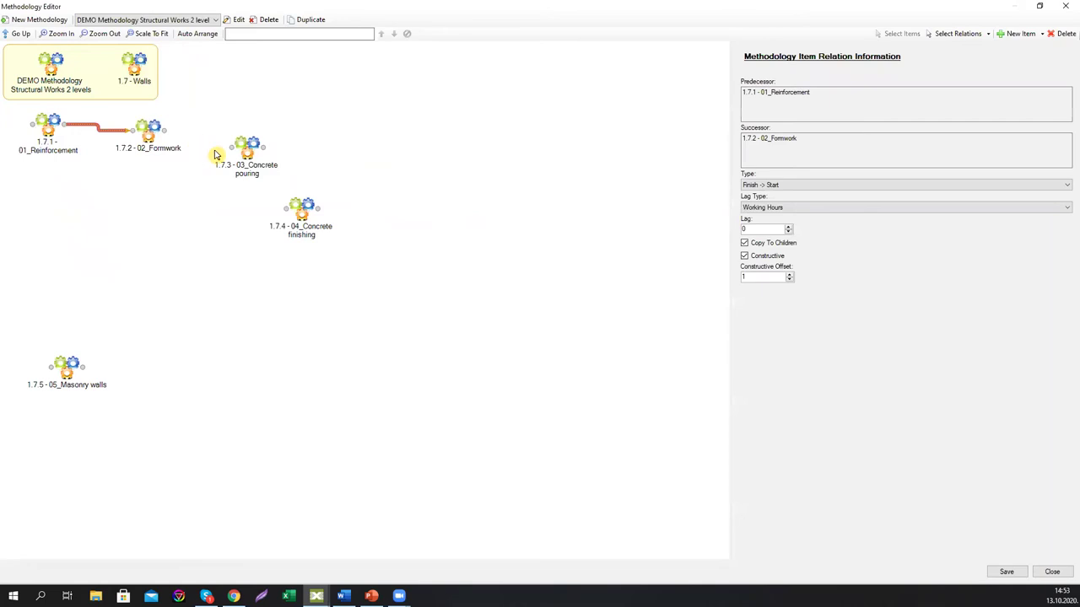
drag(243, 159, 259, 141)
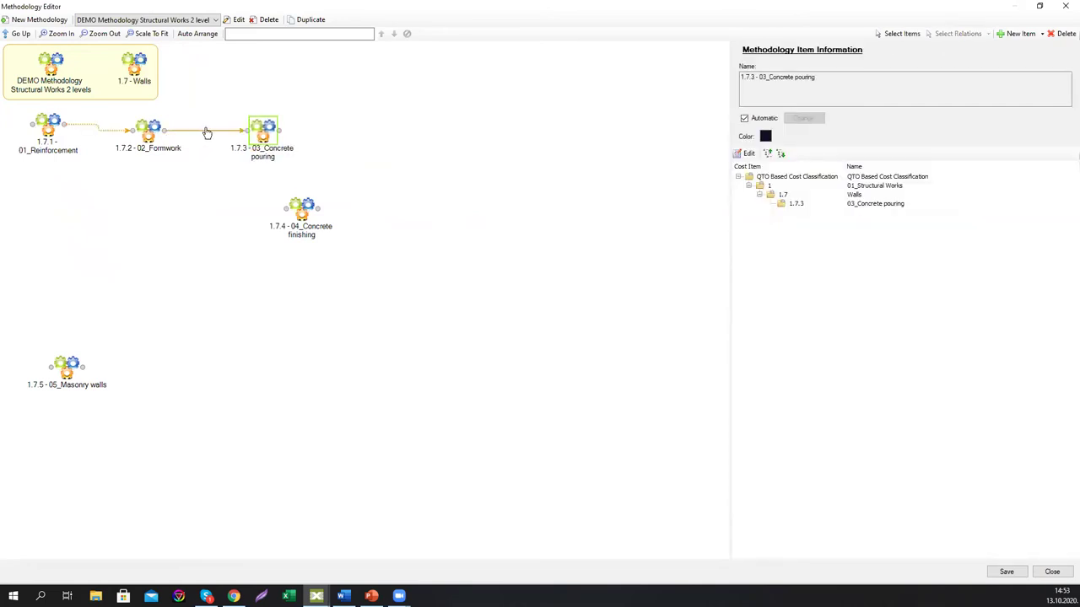
click(207, 132)
drag(300, 214, 372, 138)
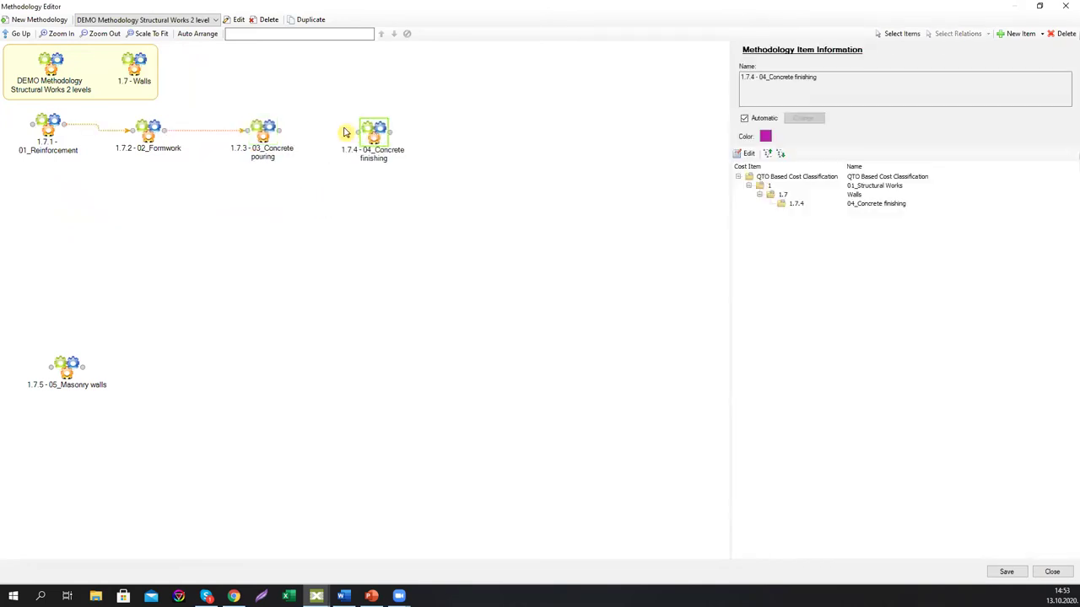
click(313, 133)
- Review all Walls relations and return to the parent methodology level
click(379, 255)
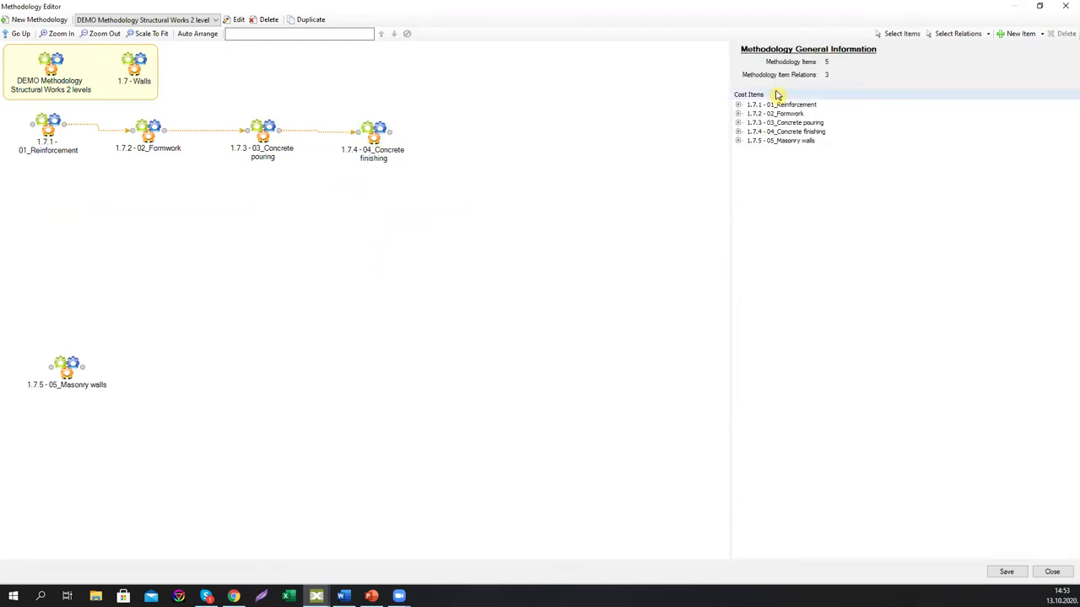
click(955, 34)
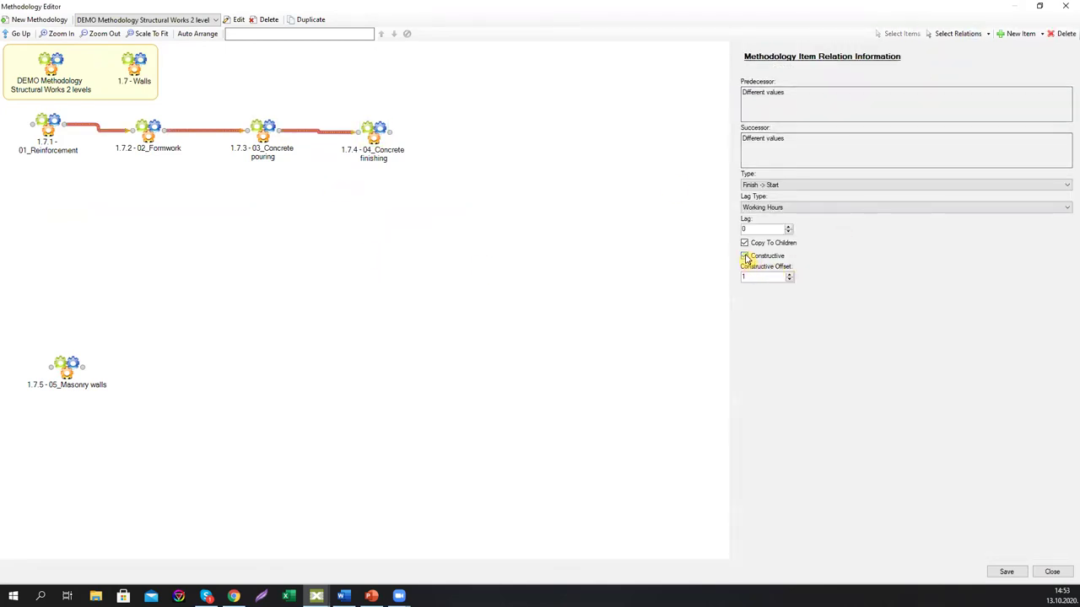
click(608, 291)
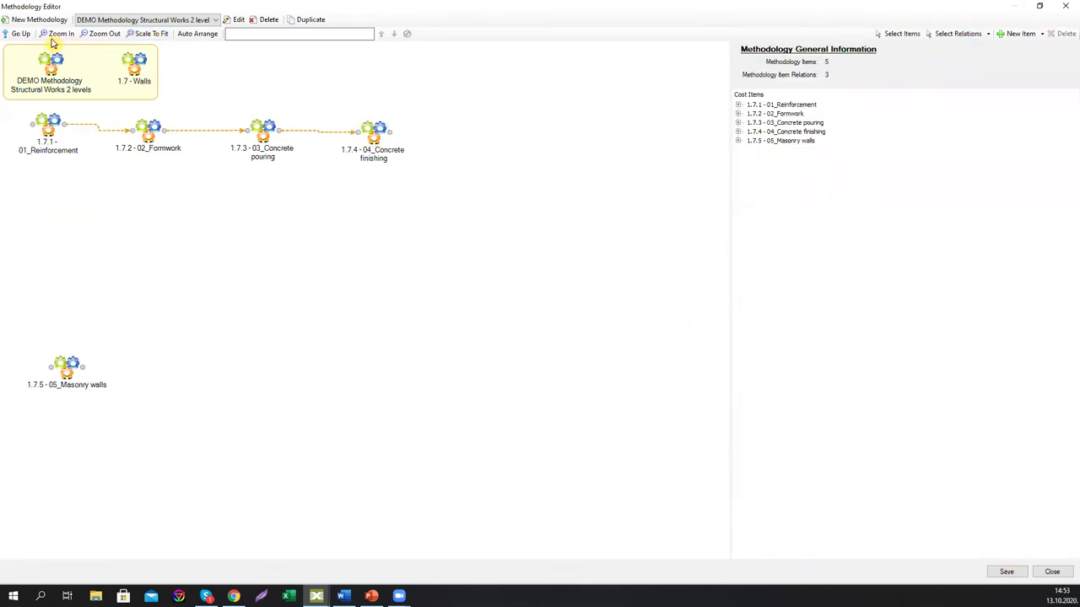
click(18, 34)
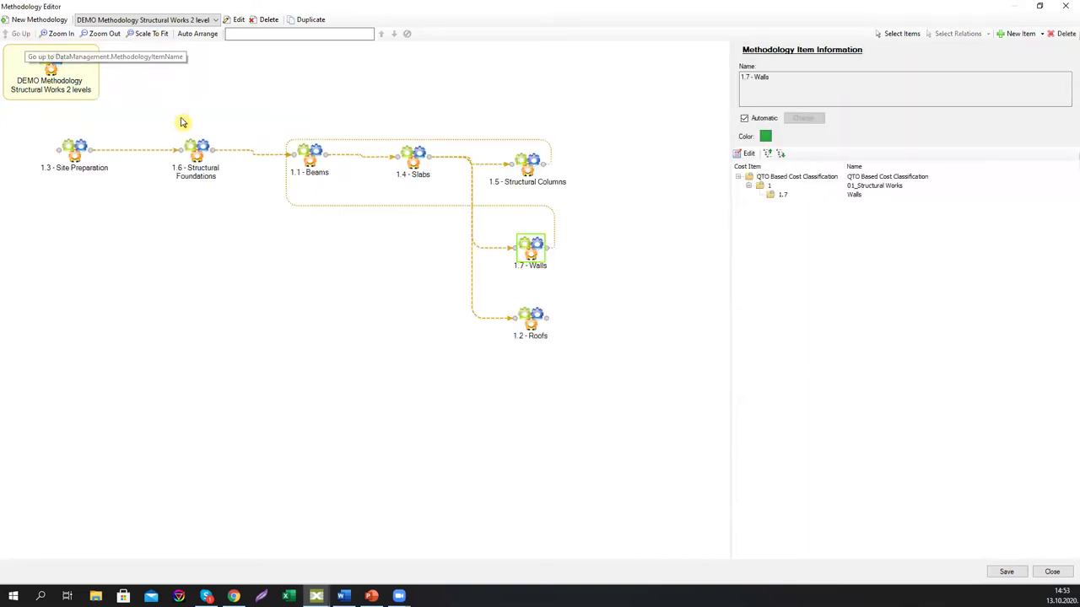
- Inside 1.2 Roofs, create linked items 1.2.1–1.2.4 from its cost items
double_click(532, 325)
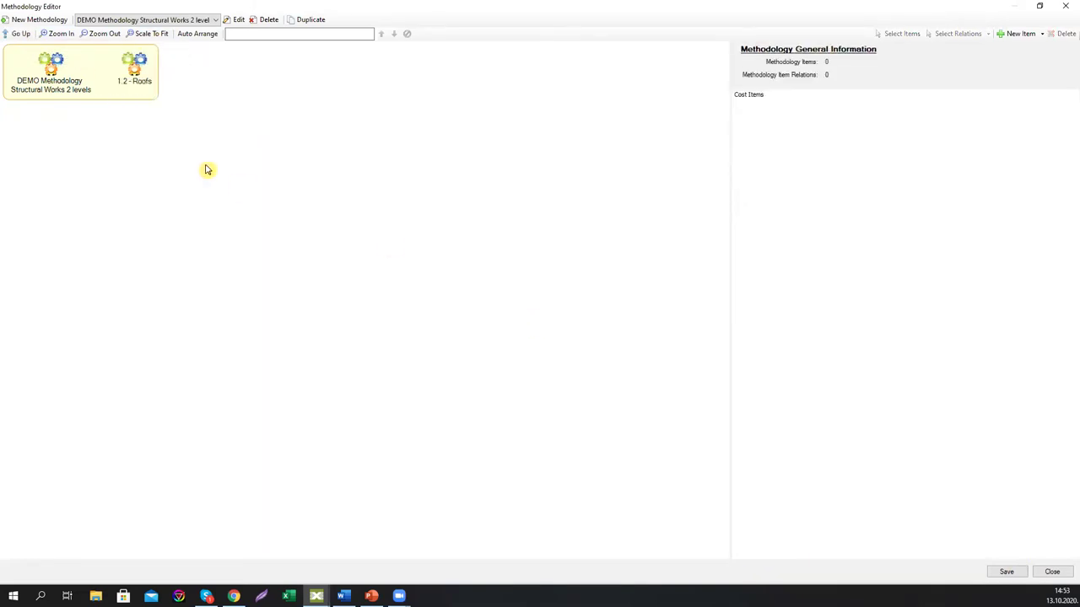
right_click(206, 169)
click(324, 189)
click(337, 139)
click(347, 148)
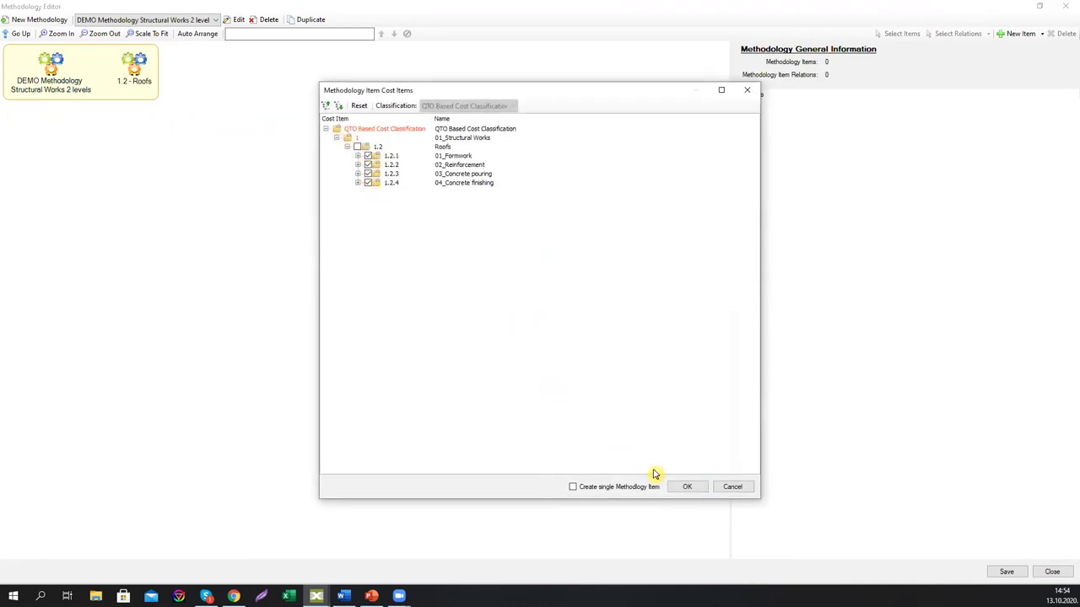
click(687, 486)
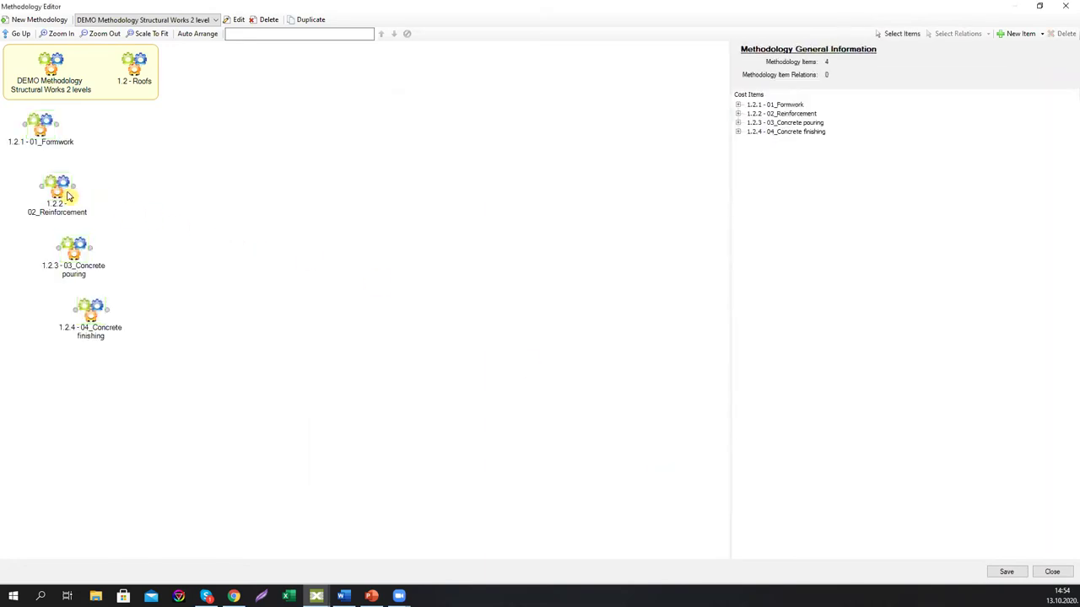
- Chain Roofs items Formwork → Reinforcement → Concrete pouring → Concrete finishing, all set to Copy To Children
drag(56, 186, 134, 126)
drag(58, 127, 126, 126)
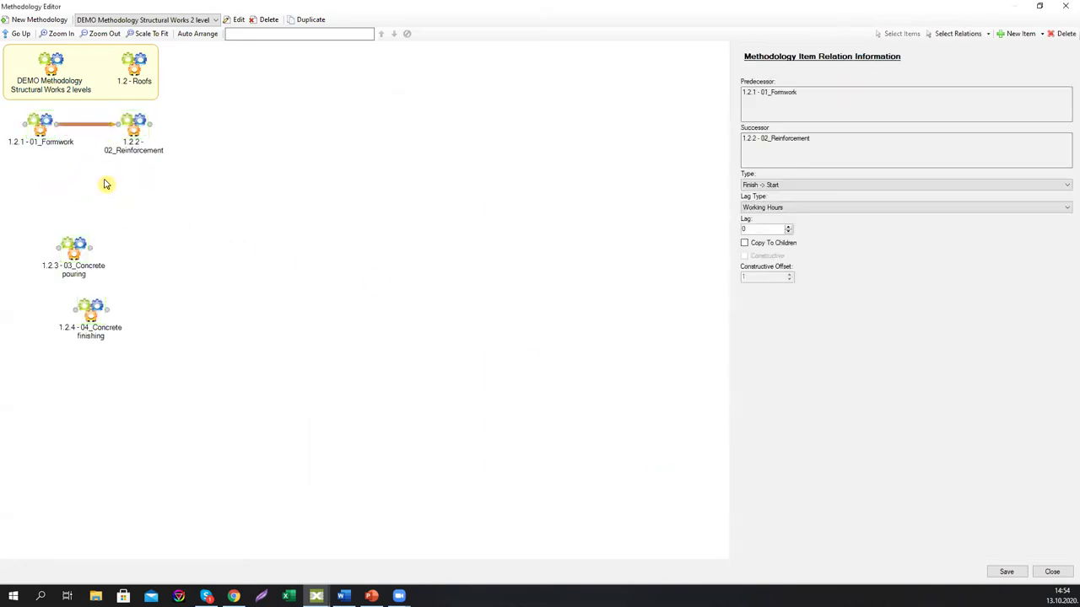
drag(75, 248, 202, 128)
drag(91, 314, 310, 150)
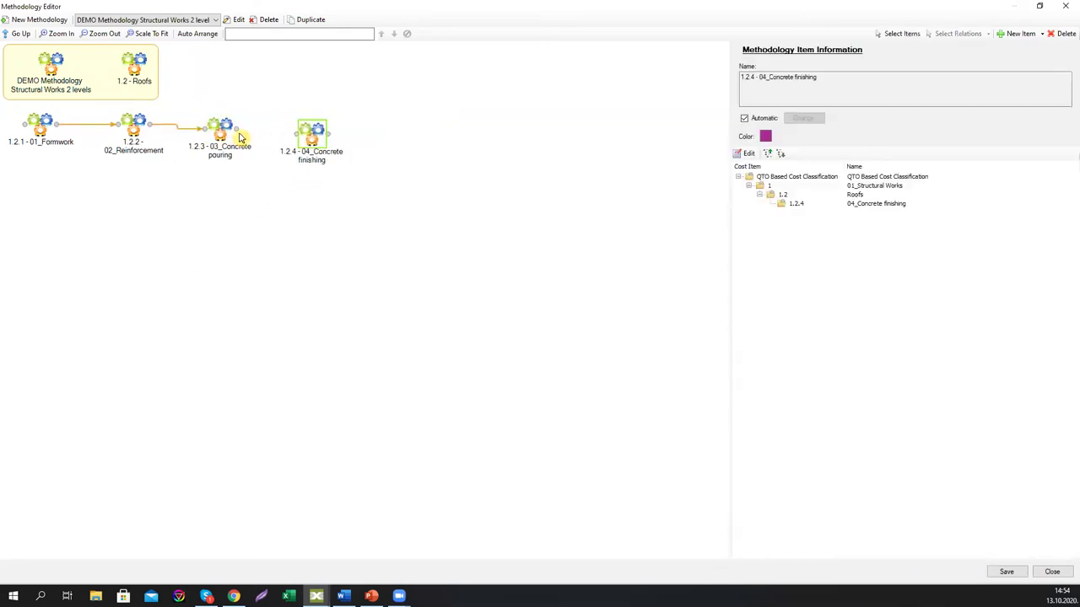
drag(248, 135, 309, 132)
click(452, 241)
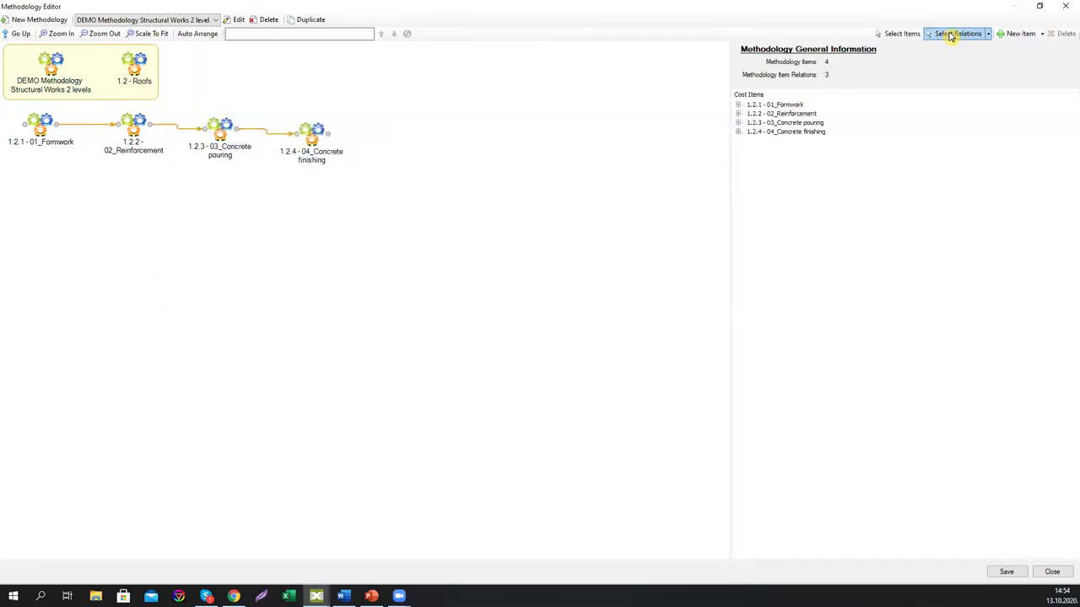
click(956, 33)
click(744, 243)
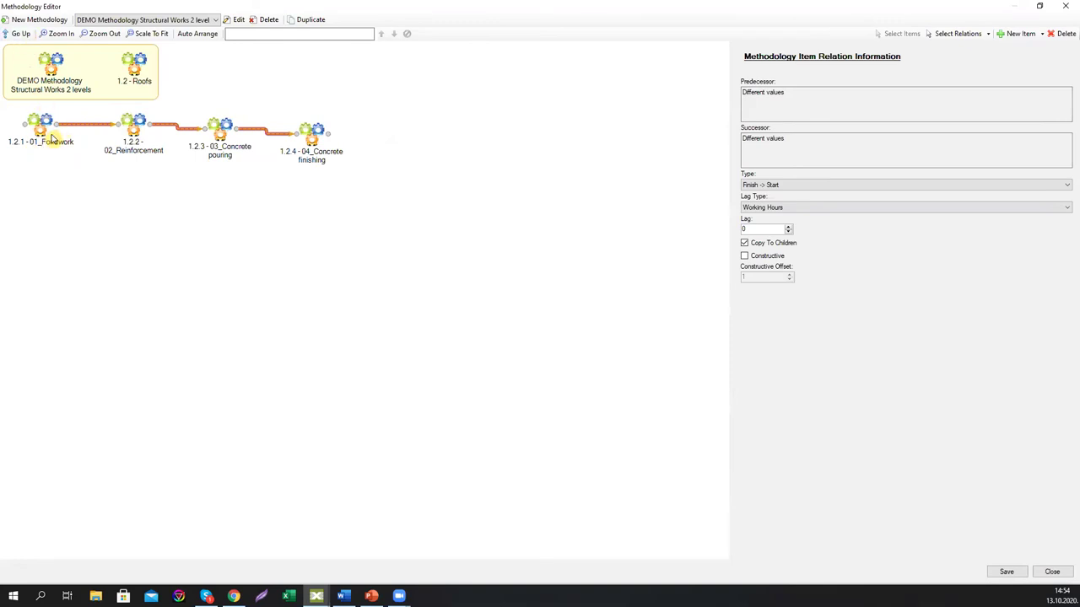
- Inside Structural Foundations, add linked activities 1.6.1–1.6.5 from the foundation cost items
click(19, 34)
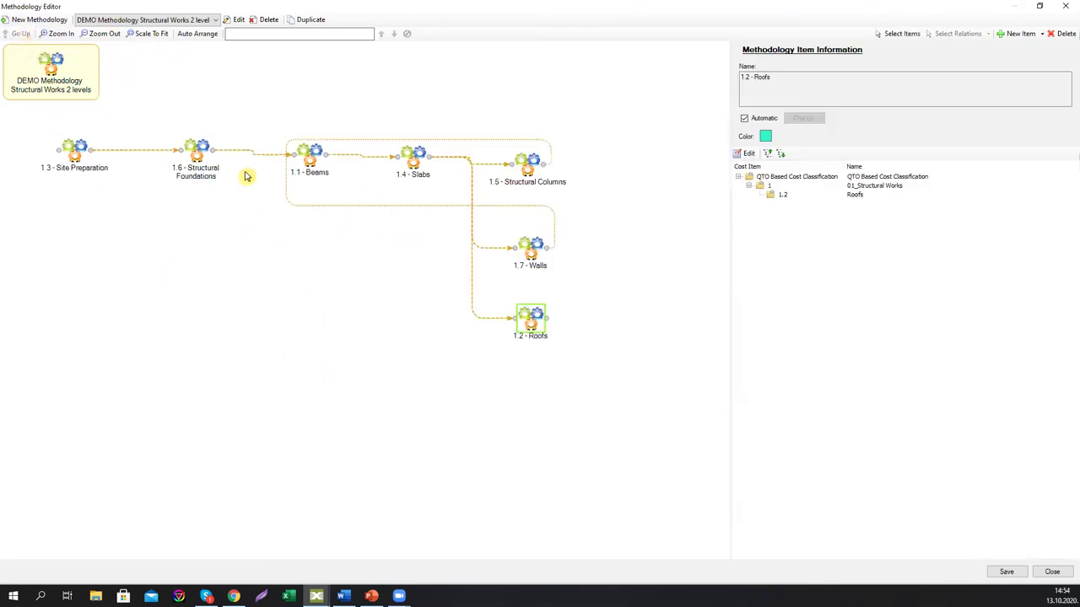
double_click(197, 157)
right_click(215, 161)
mouse_move(253, 166)
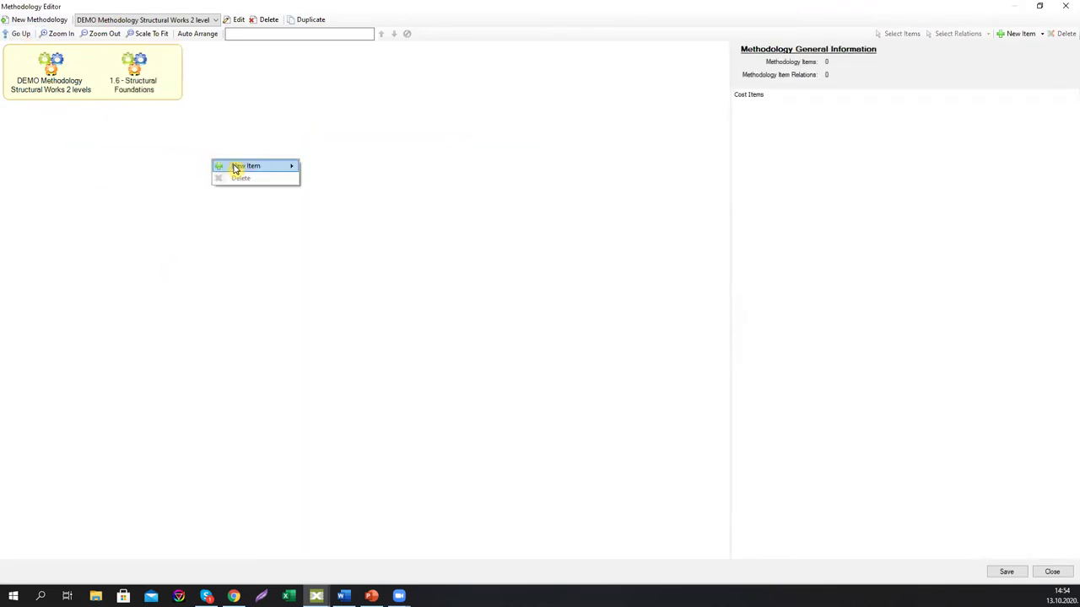
click(327, 179)
click(339, 139)
click(347, 147)
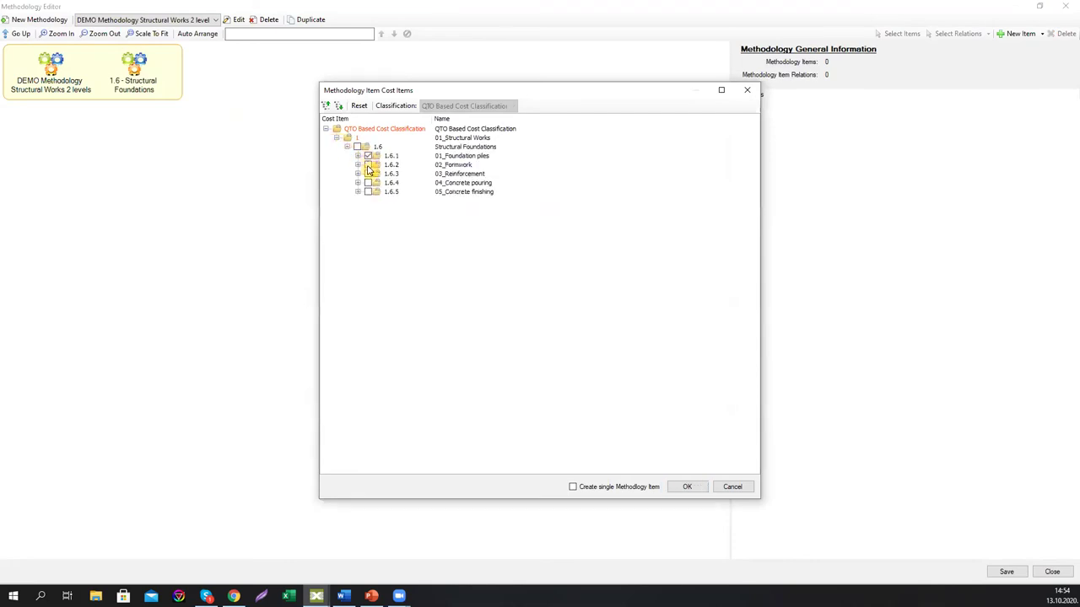
click(686, 486)
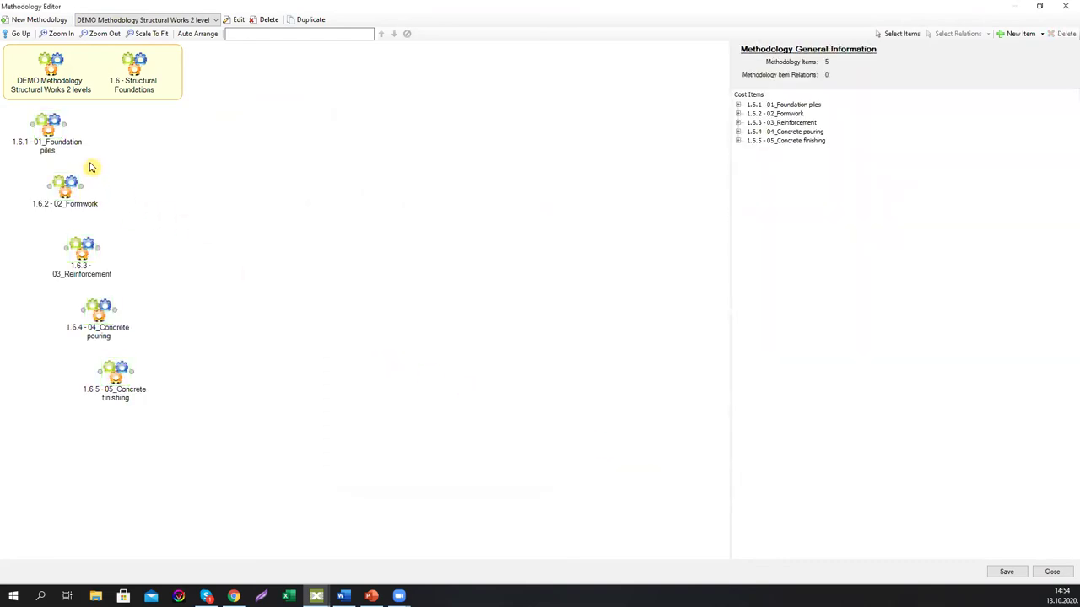
- Line up the five foundation activities and chain them piles→formwork→reinforcement→pouring→finishing, finish-to-start
click(51, 132)
mouse_move(281, 482)
mouse_down()
mouse_move(27, 175)
mouse_move(178, 137)
mouse_up()
click(295, 210)
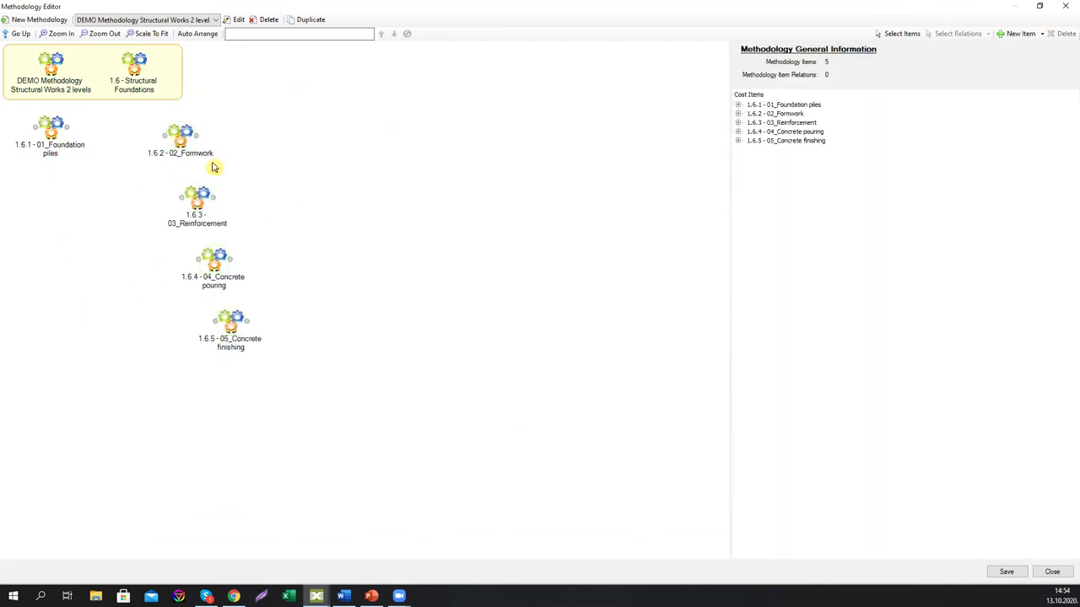
drag(67, 132, 177, 135)
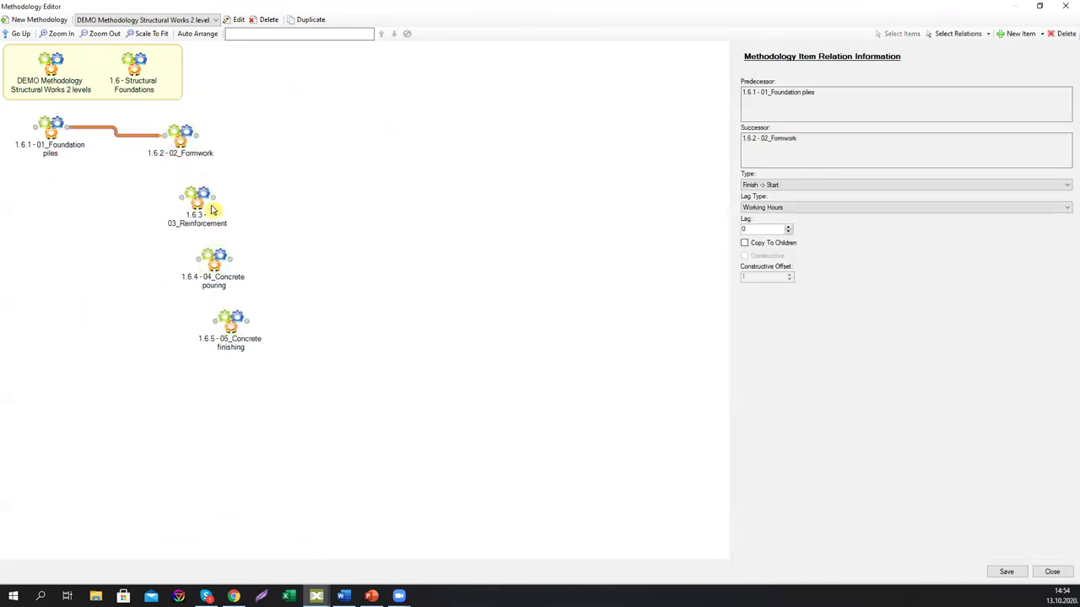
mouse_move(211, 207)
mouse_down()
mouse_move(295, 145)
mouse_move(285, 150)
mouse_up()
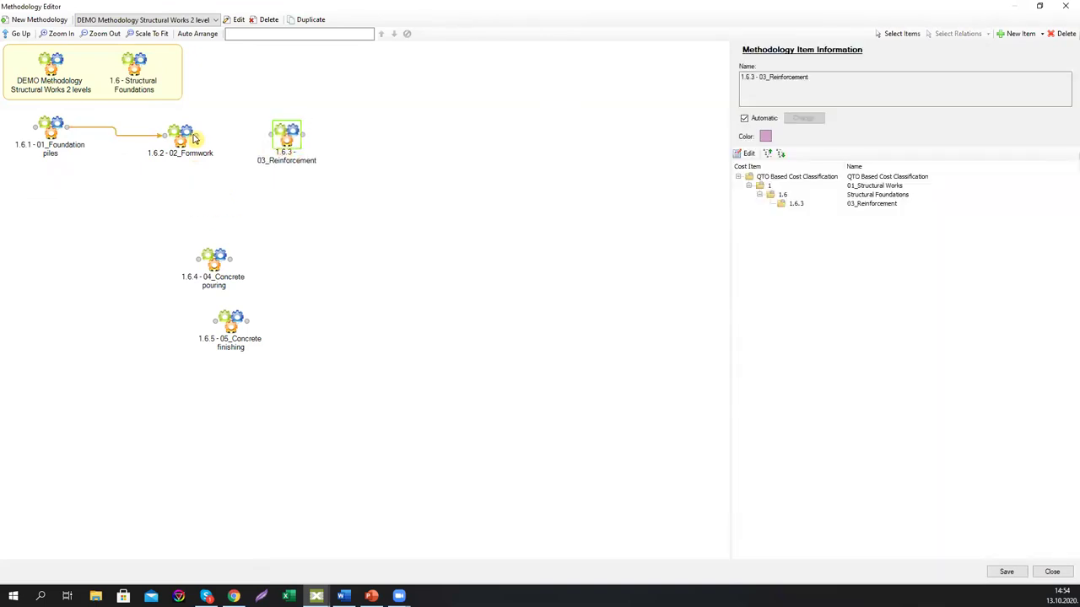
drag(196, 139, 287, 135)
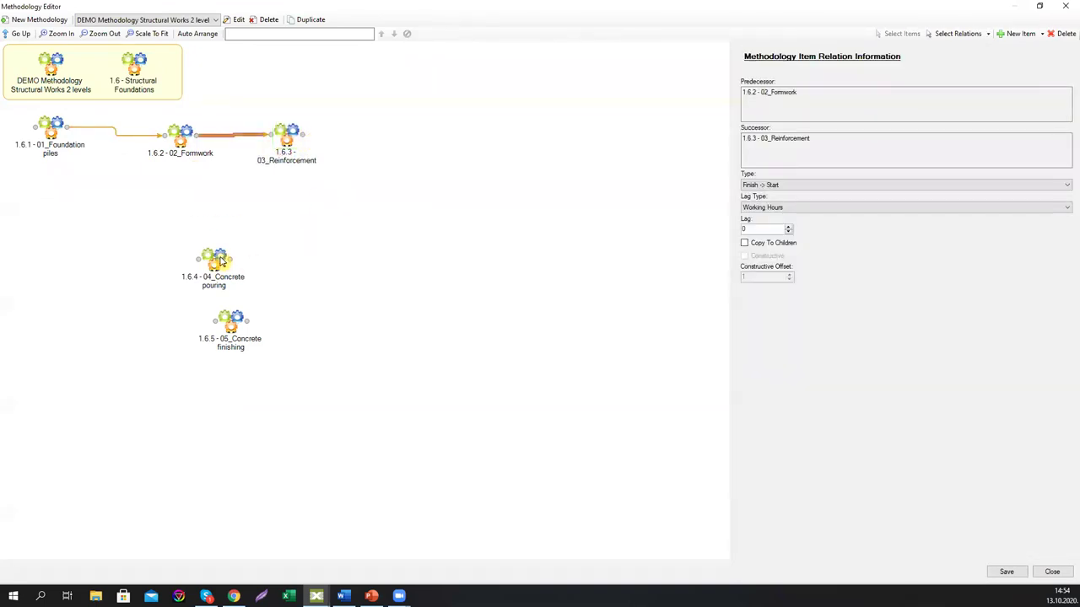
drag(221, 263, 397, 142)
drag(303, 136, 397, 142)
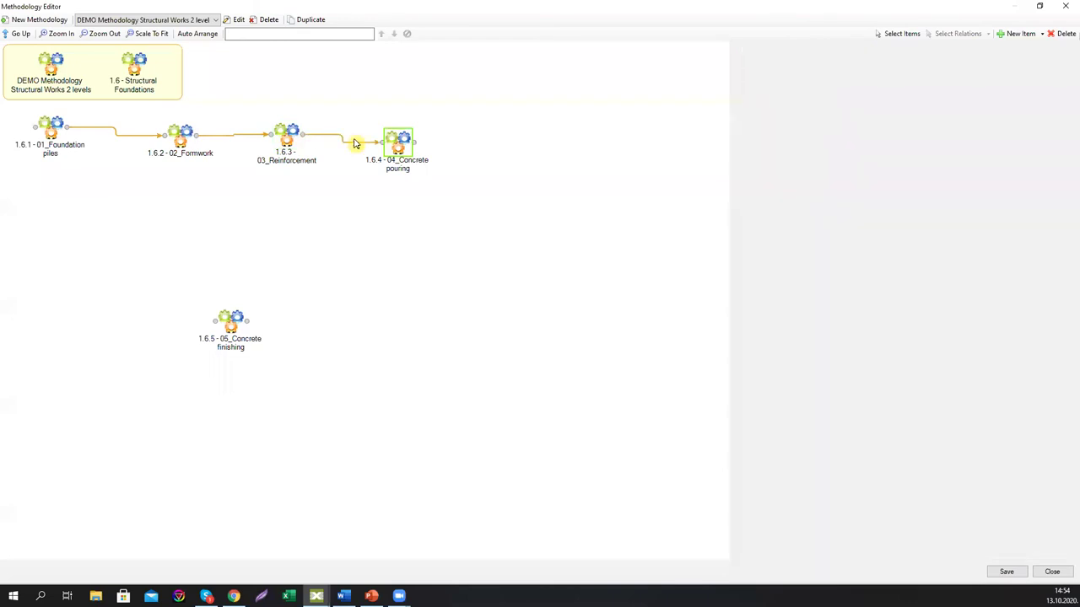
drag(234, 331, 497, 149)
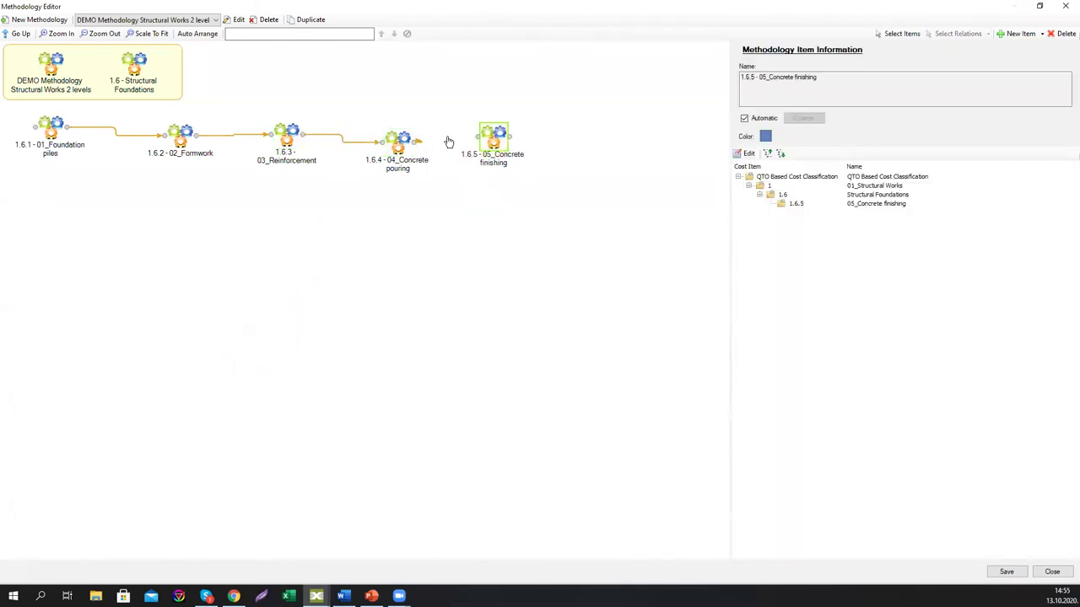
drag(449, 142, 494, 142)
- Make all relations copy to children, save the methodology, and return to the top level
click(962, 34)
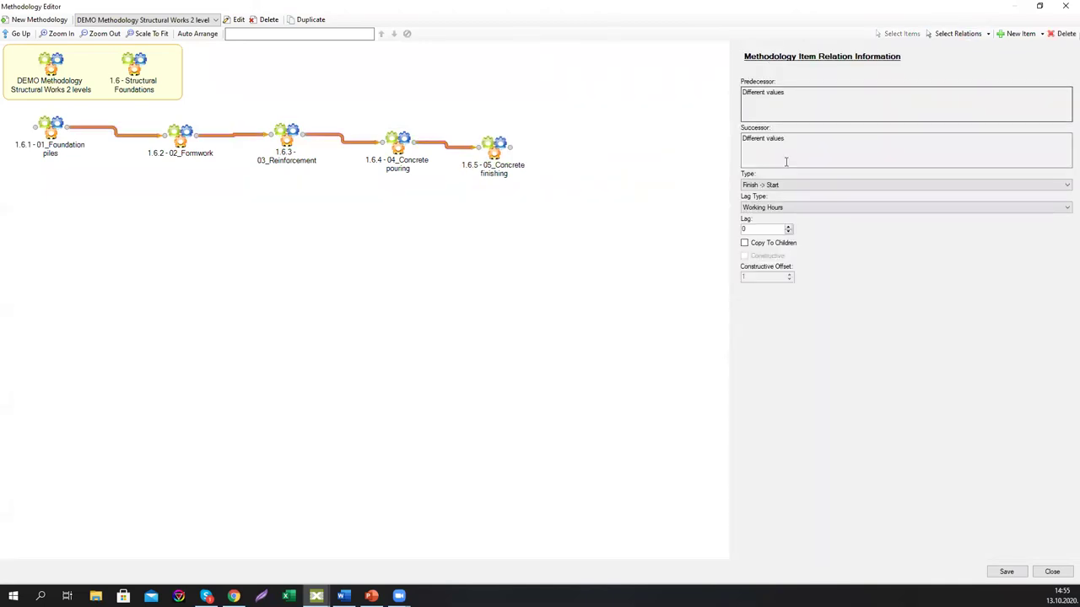
click(745, 243)
click(1012, 572)
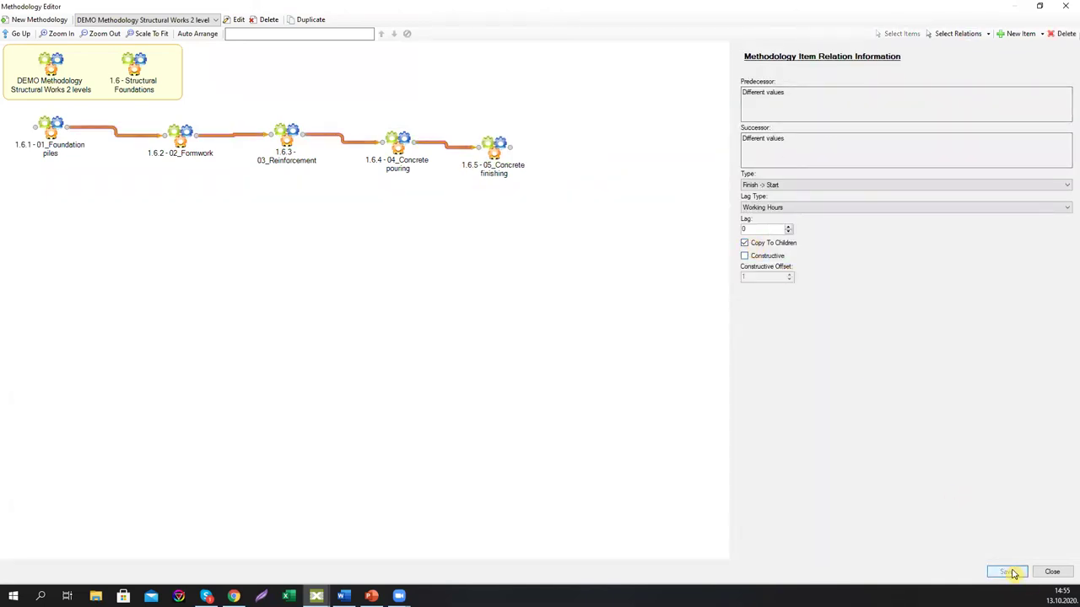
click(20, 36)
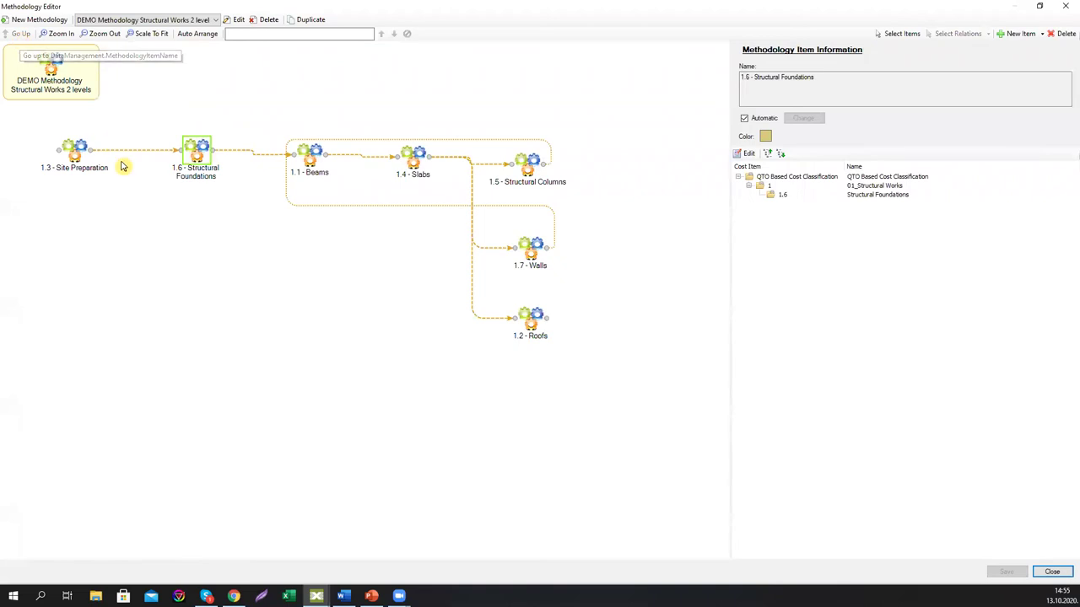
- Add a linked 1.3 Site Preparation activity inside Site Preparation and return to the top level
double_click(76, 159)
right_click(148, 170)
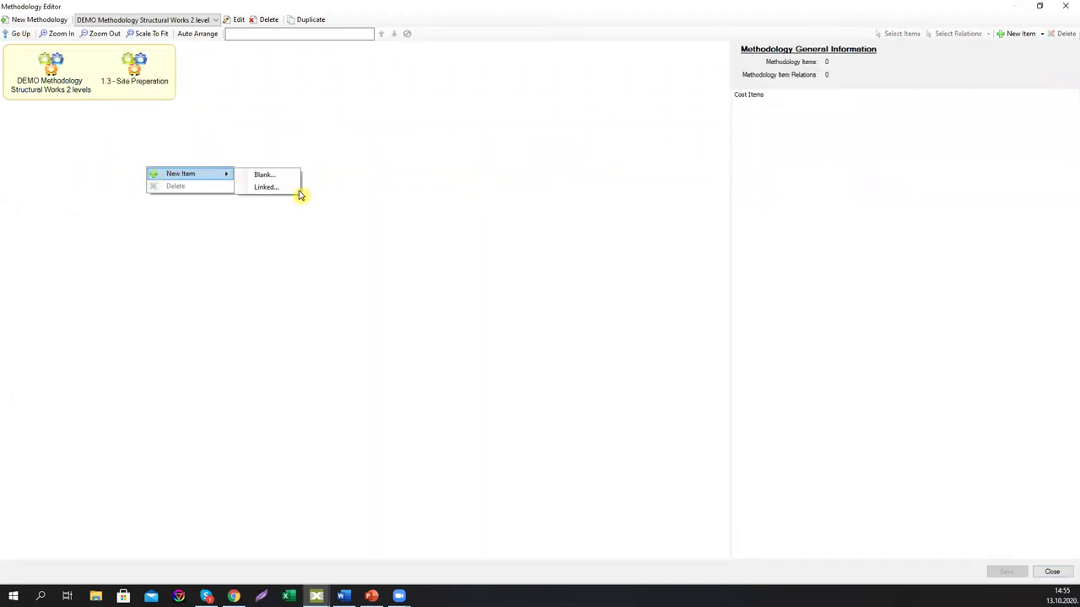
click(287, 188)
click(337, 139)
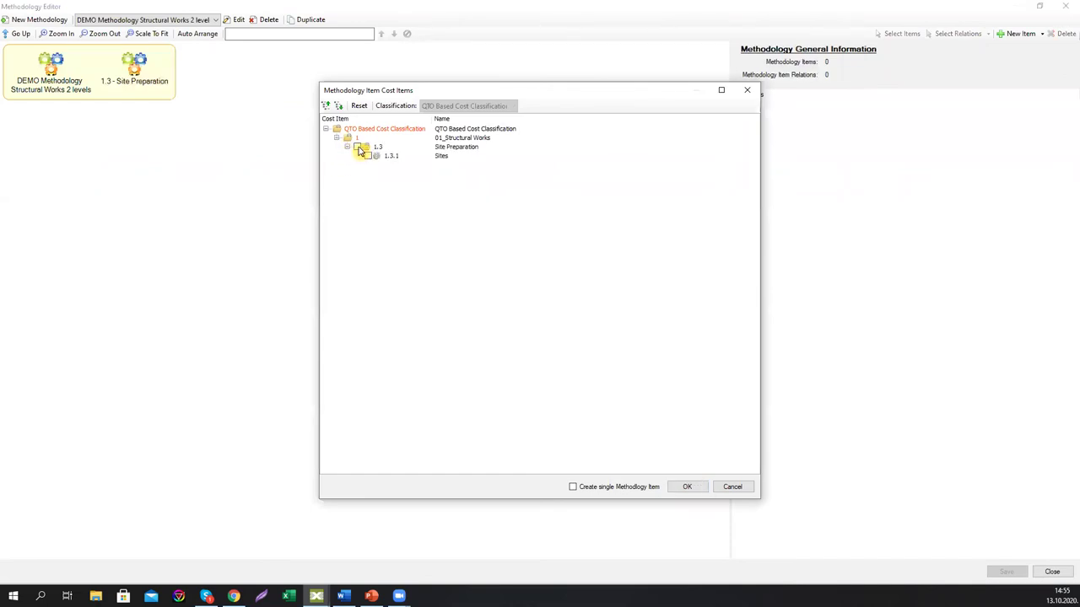
click(686, 486)
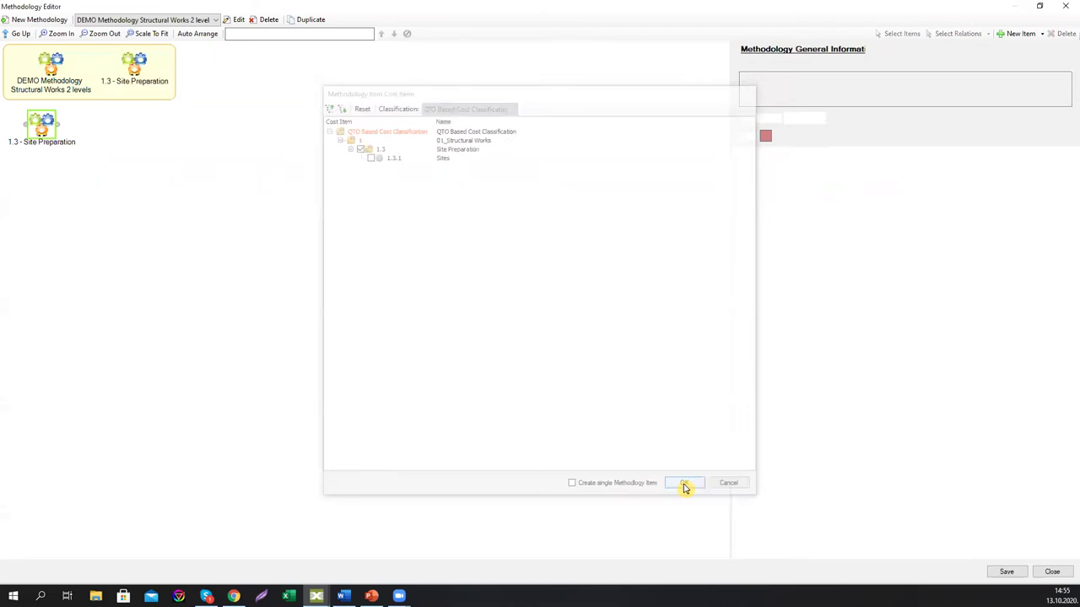
click(167, 195)
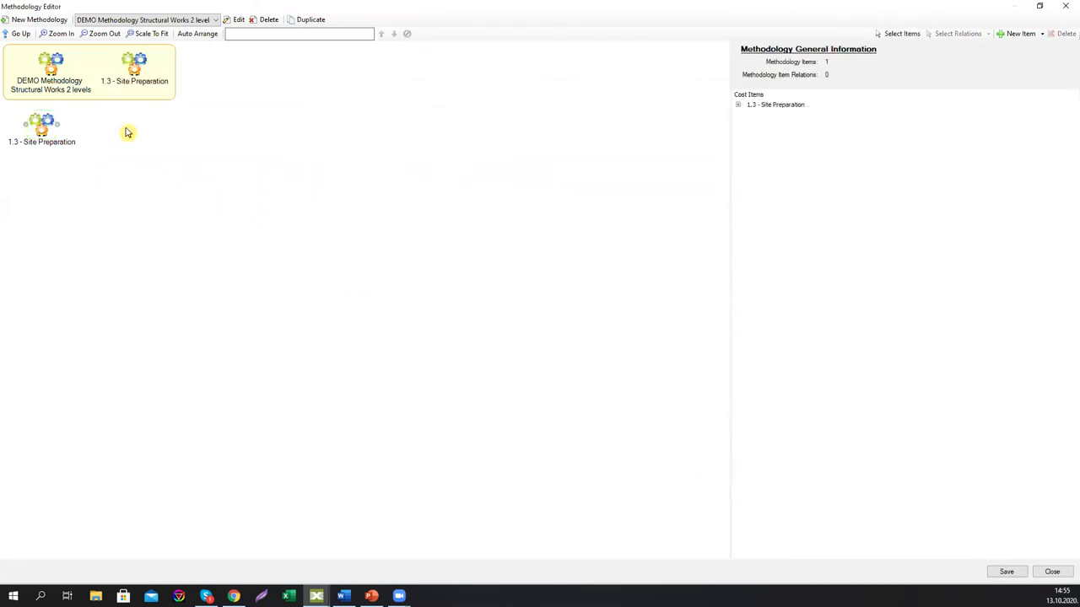
click(17, 33)
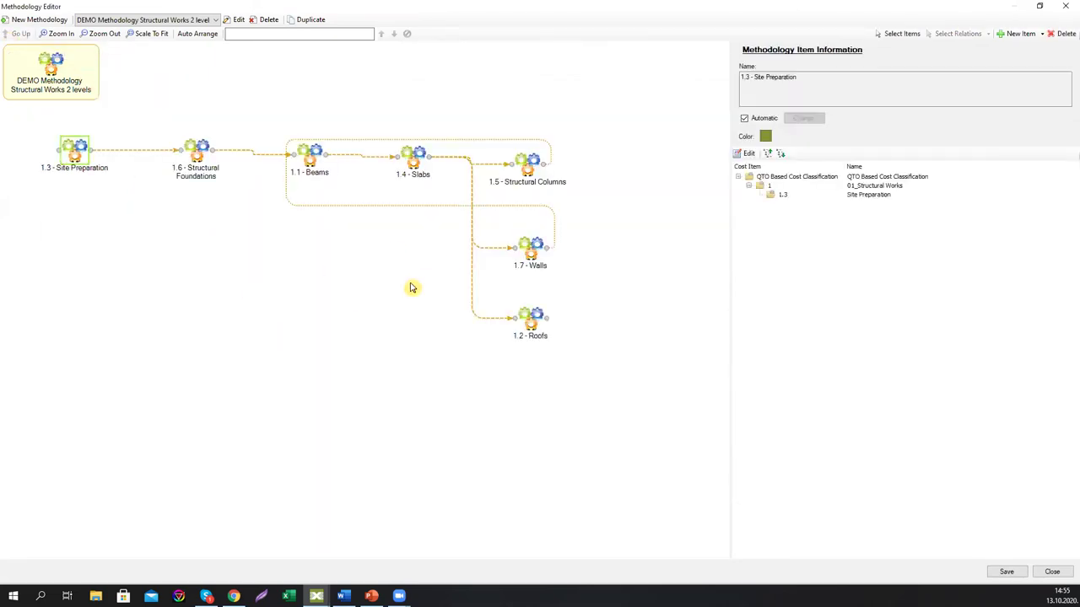
- Review the Slabs and Beams sub-levels of the methodology
double_click(413, 173)
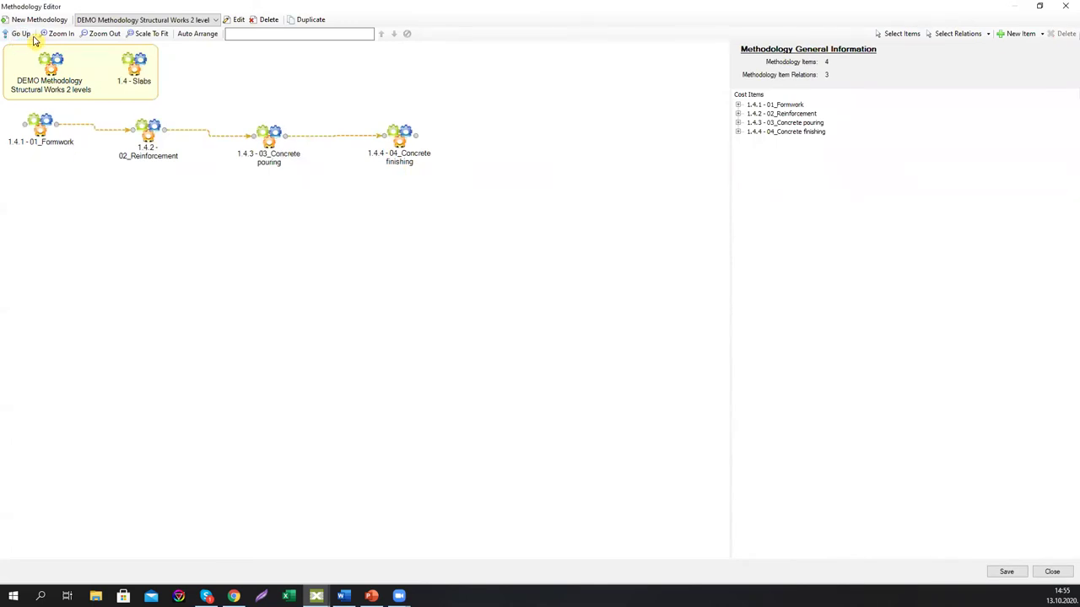
click(18, 34)
click(318, 162)
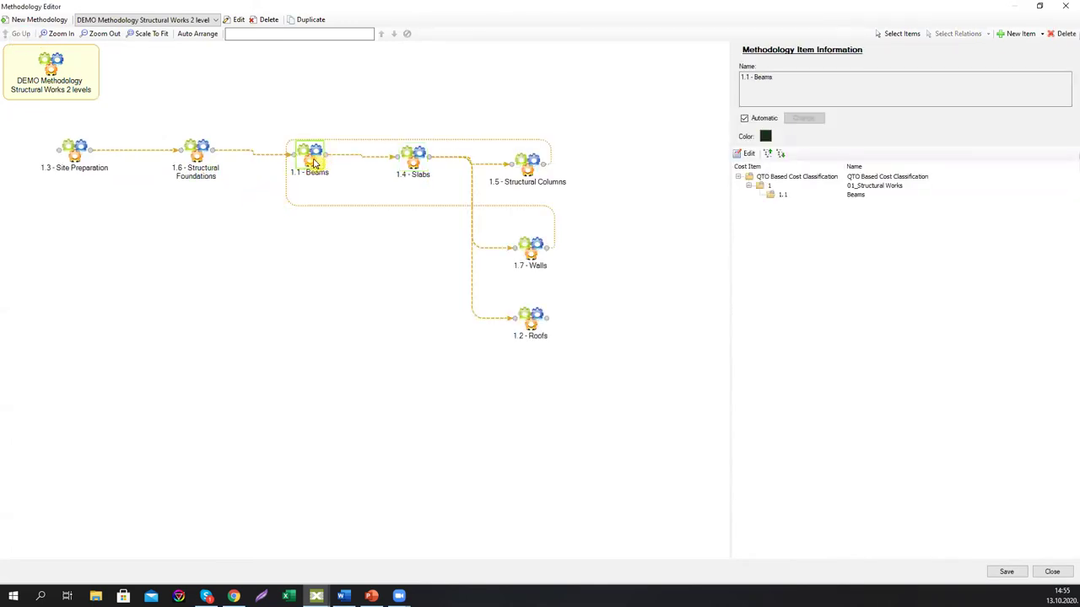
double_click(314, 163)
click(20, 34)
click(321, 347)
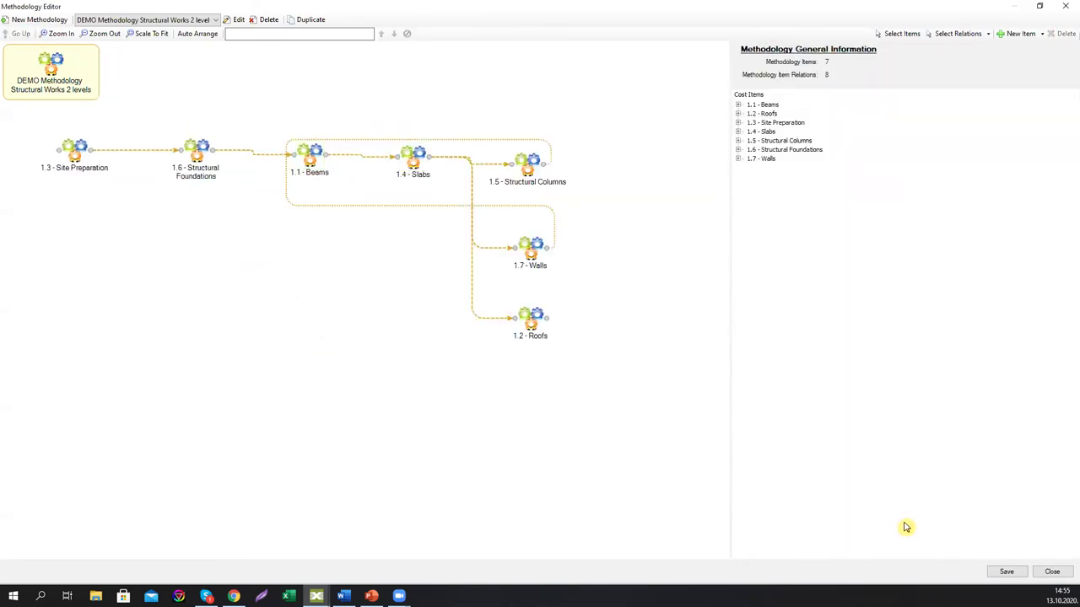
- Save and close the methodology editor, then bring up the Creation Template Manager
click(1007, 572)
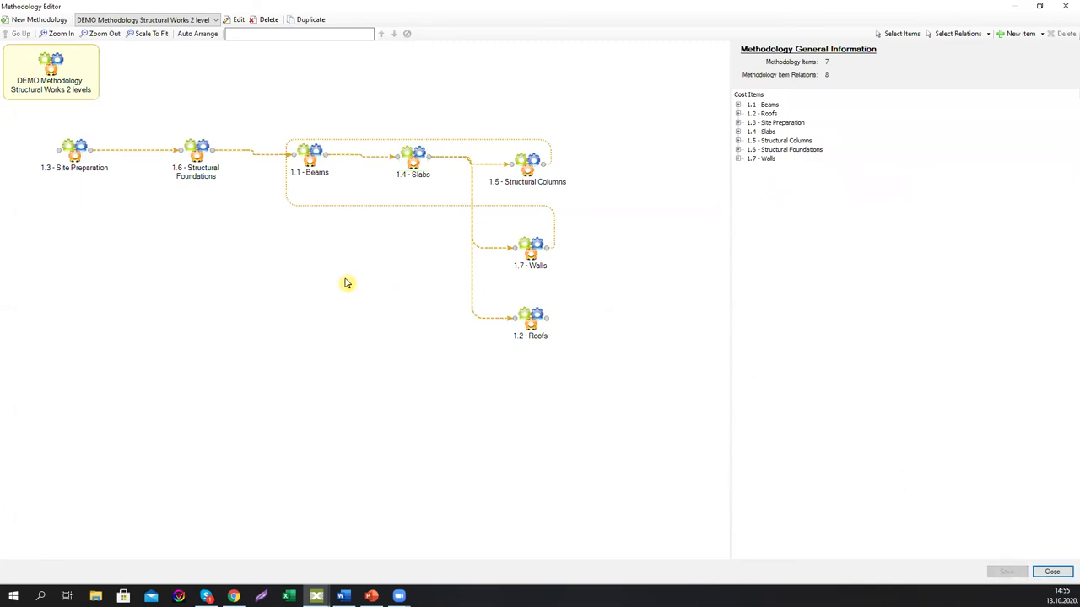
click(1065, 6)
click(107, 53)
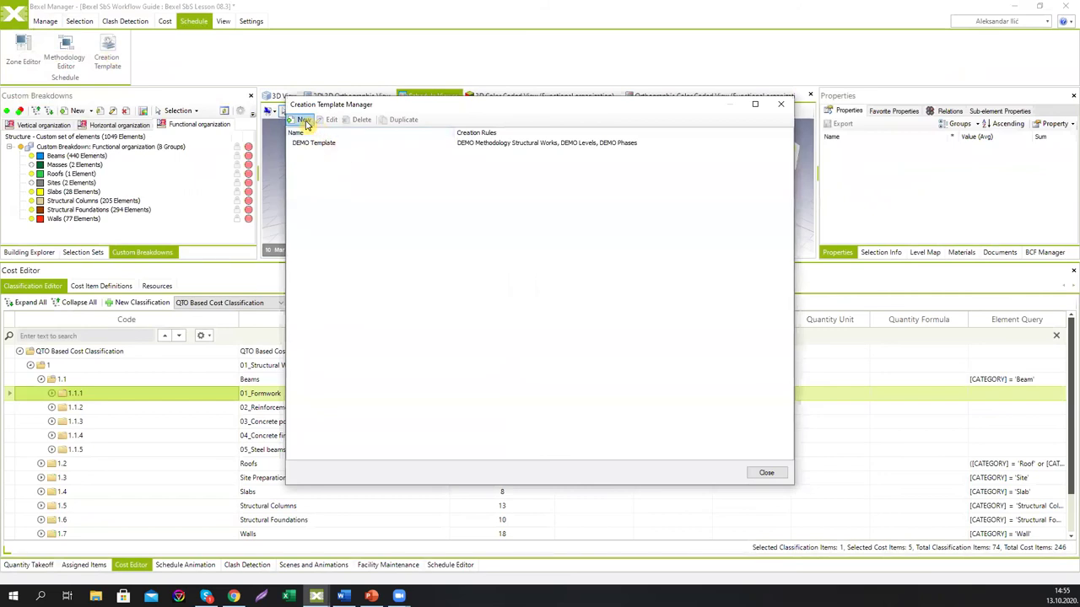
- Start DEMO Template 2 levels with a Reference Children Based rule on DEMO Methodology Structural Works 2 levels, level 1
click(303, 120)
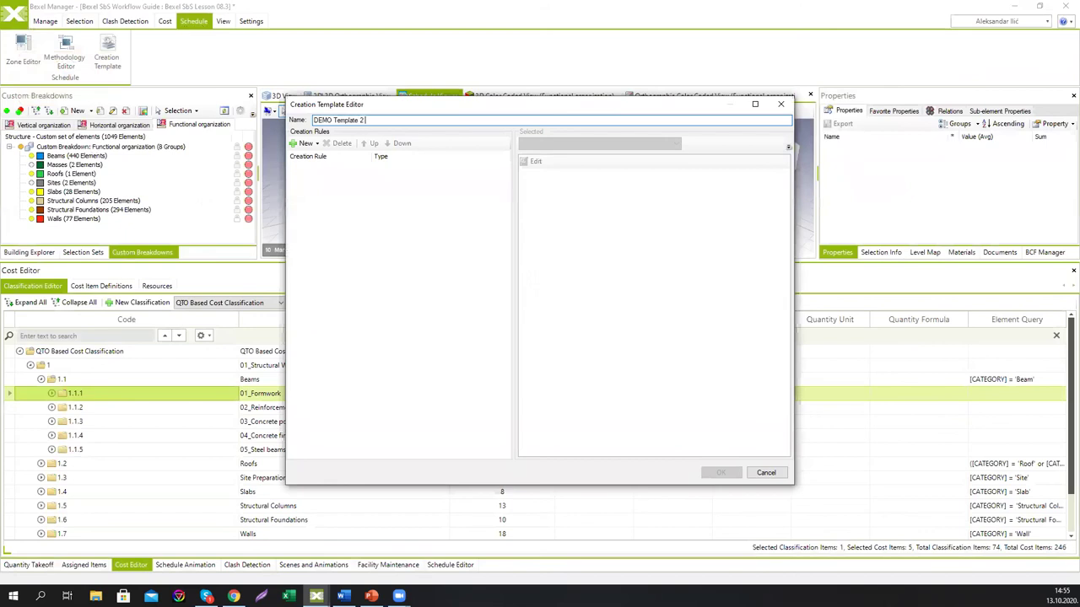
text(DEMO Template 2 levels)
click(314, 145)
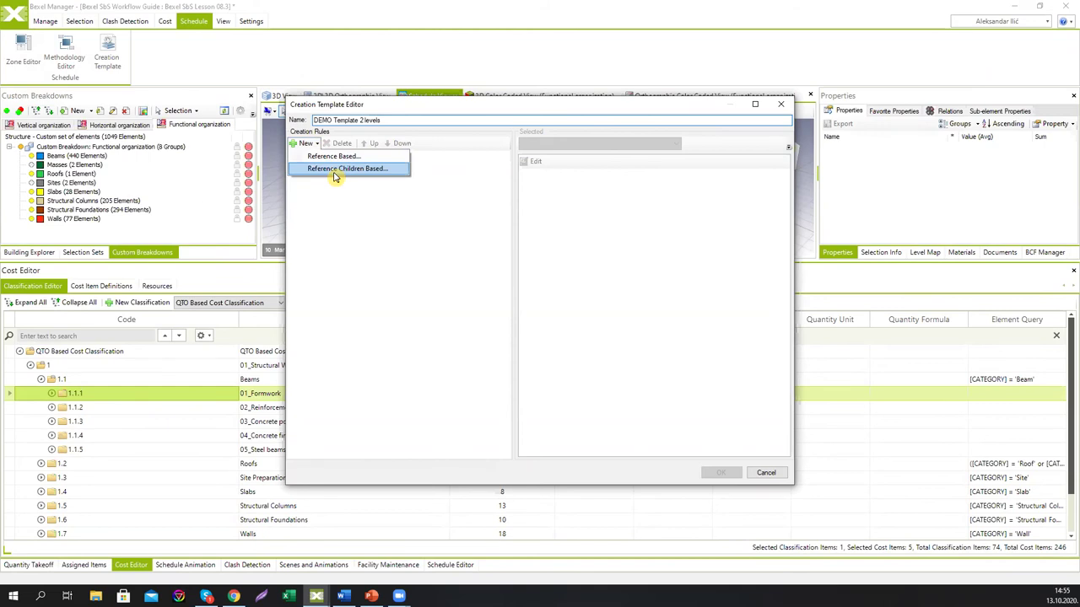
click(336, 169)
click(439, 149)
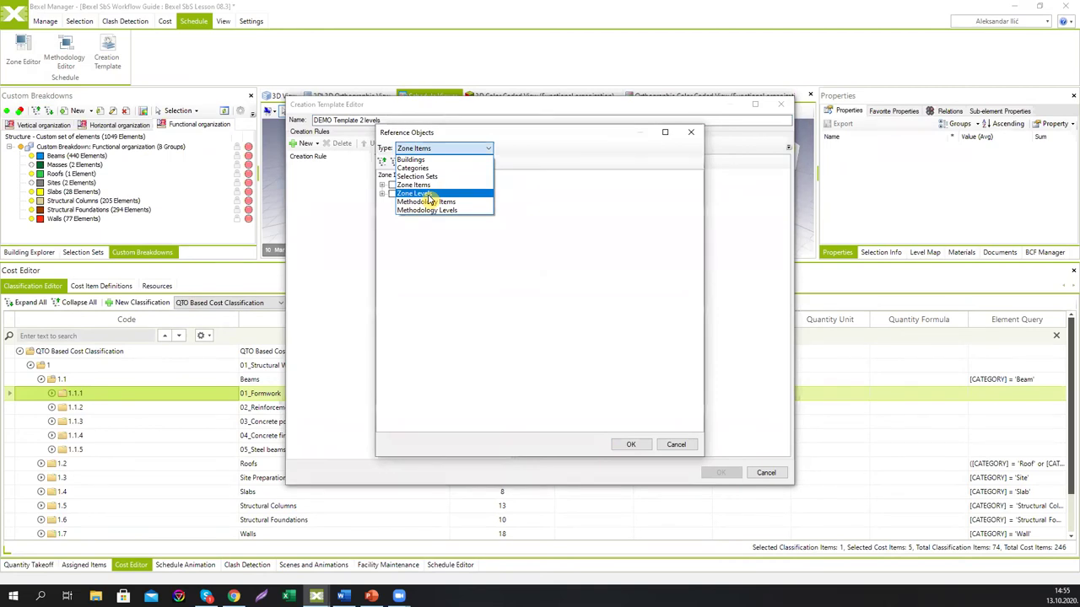
click(430, 198)
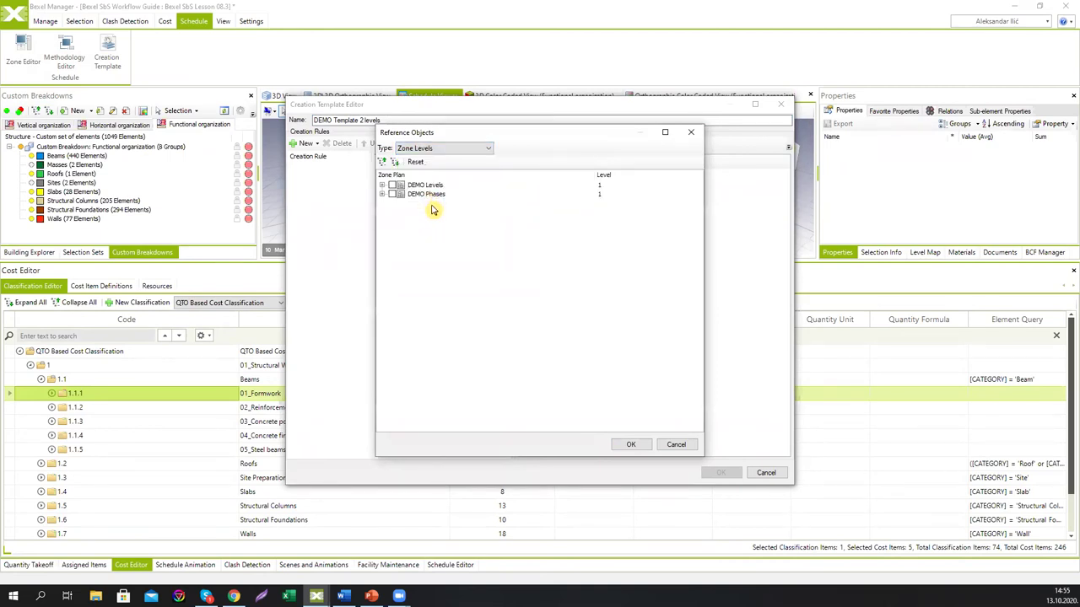
click(447, 149)
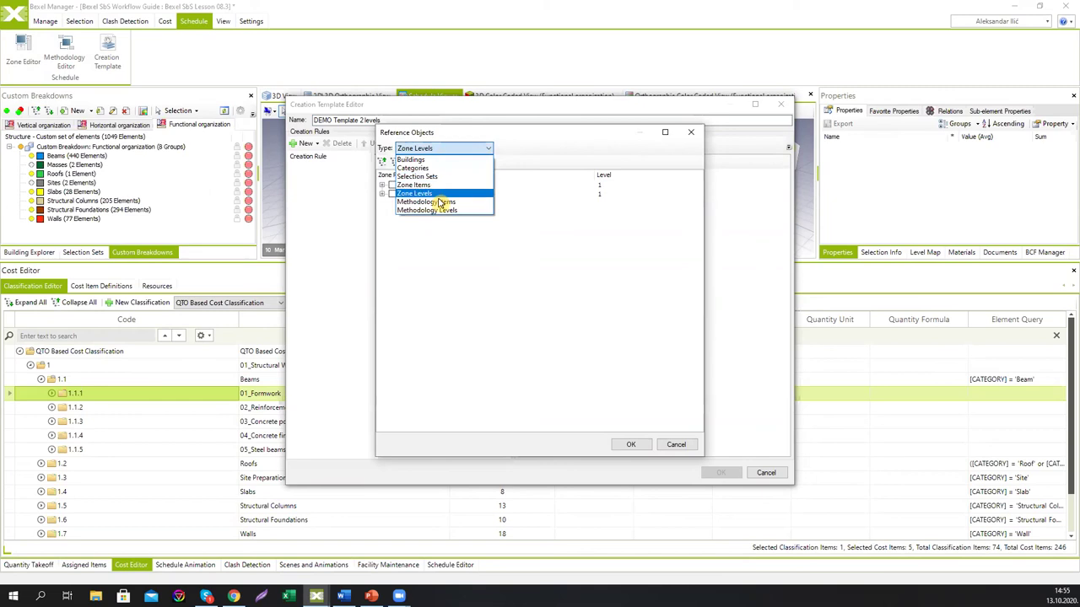
click(438, 211)
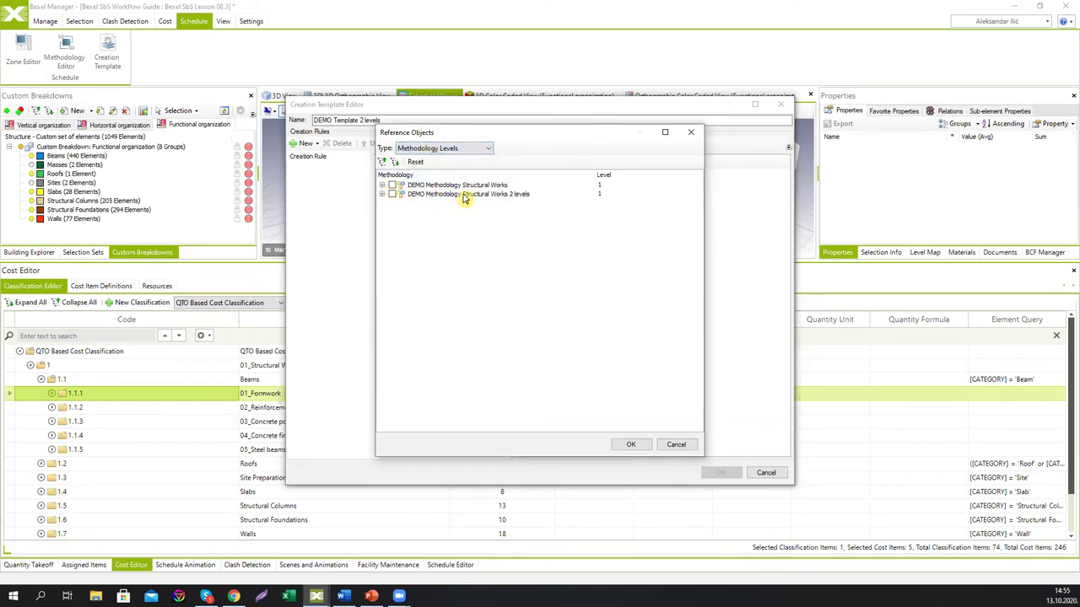
click(383, 195)
click(382, 195)
click(392, 195)
click(625, 445)
click(316, 144)
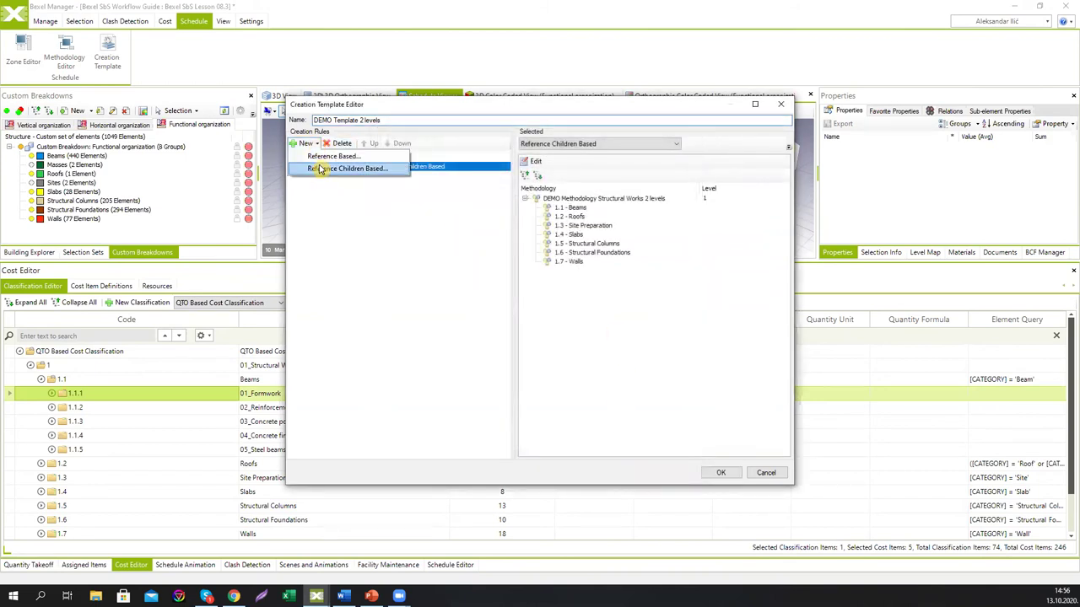
- Add a children-based rule using DEMO Methodology Structural Works 2 levels at level 2
click(320, 168)
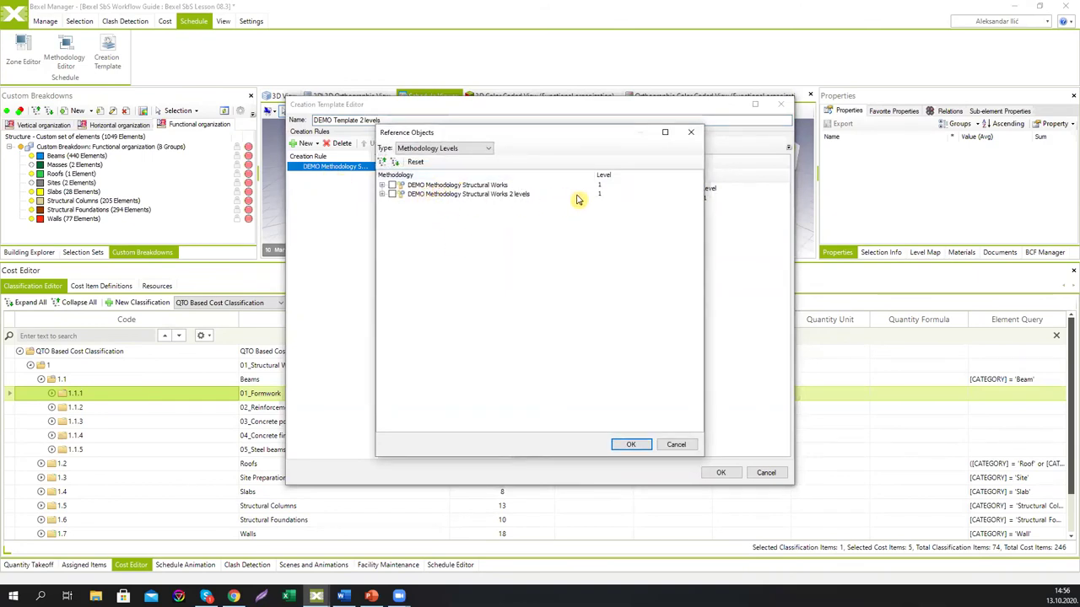
click(578, 195)
click(601, 195)
click(697, 192)
click(392, 194)
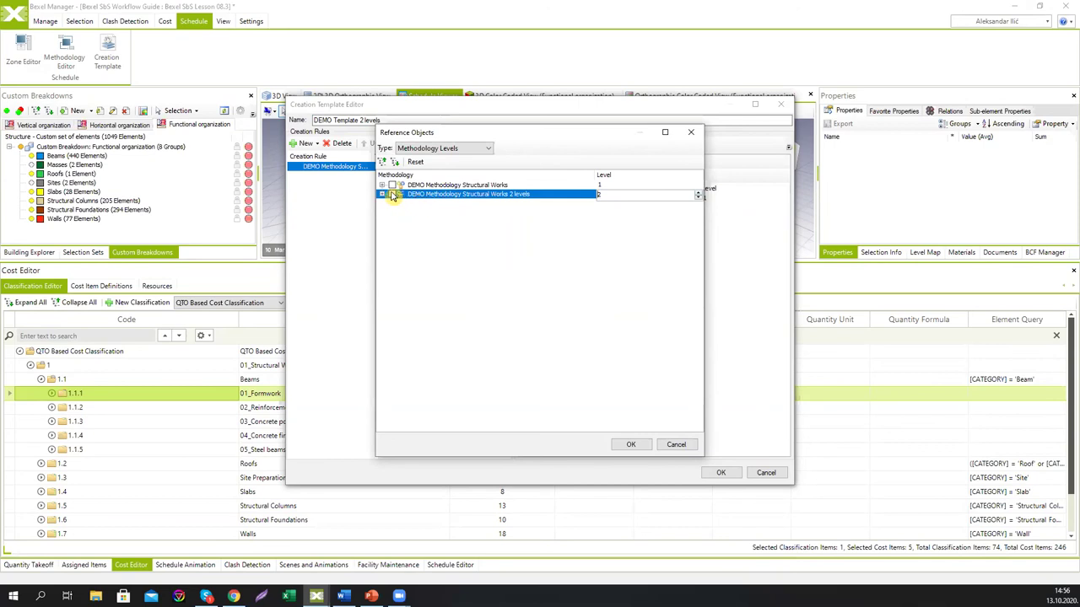
click(624, 443)
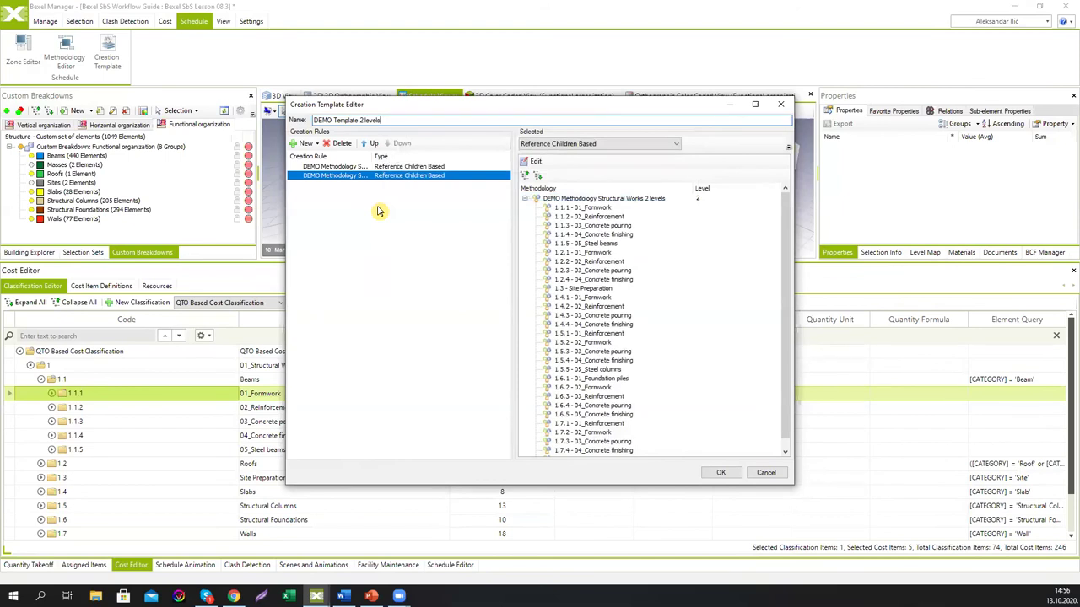
- Add a children-based rule with zone item DEMO Levels as reference
click(317, 144)
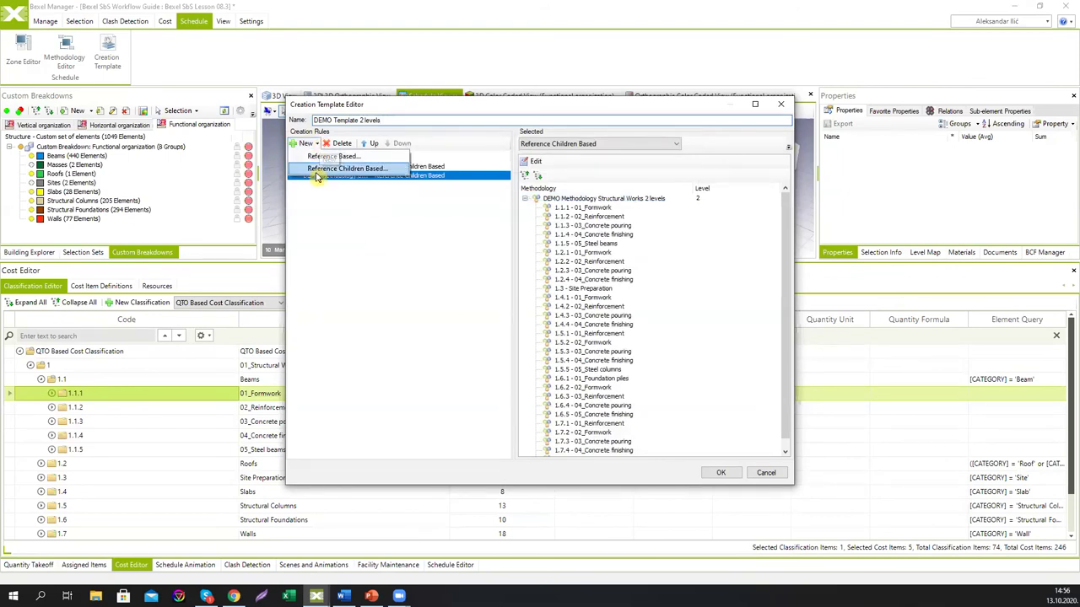
click(317, 175)
click(432, 149)
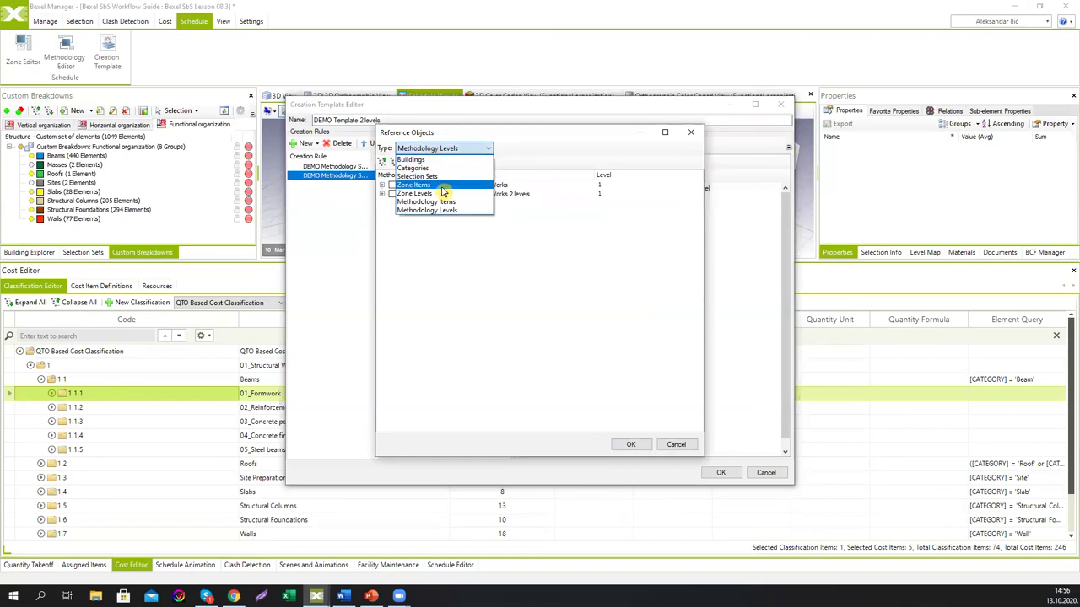
click(442, 185)
click(392, 185)
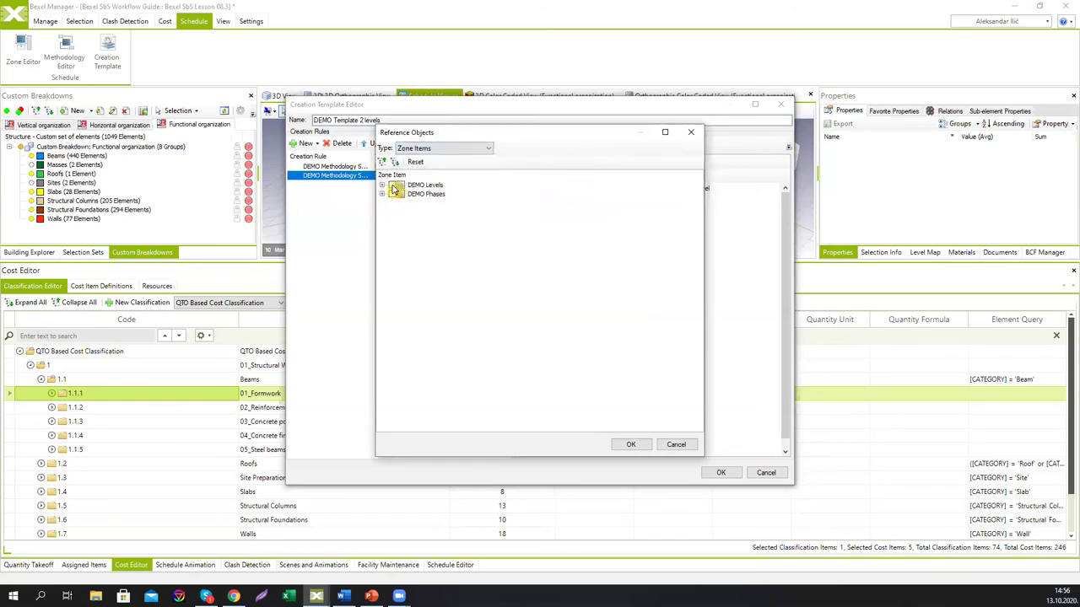
click(630, 444)
- Add a DEMO Phases zone rule, then save the template and close the manager
click(317, 144)
click(323, 169)
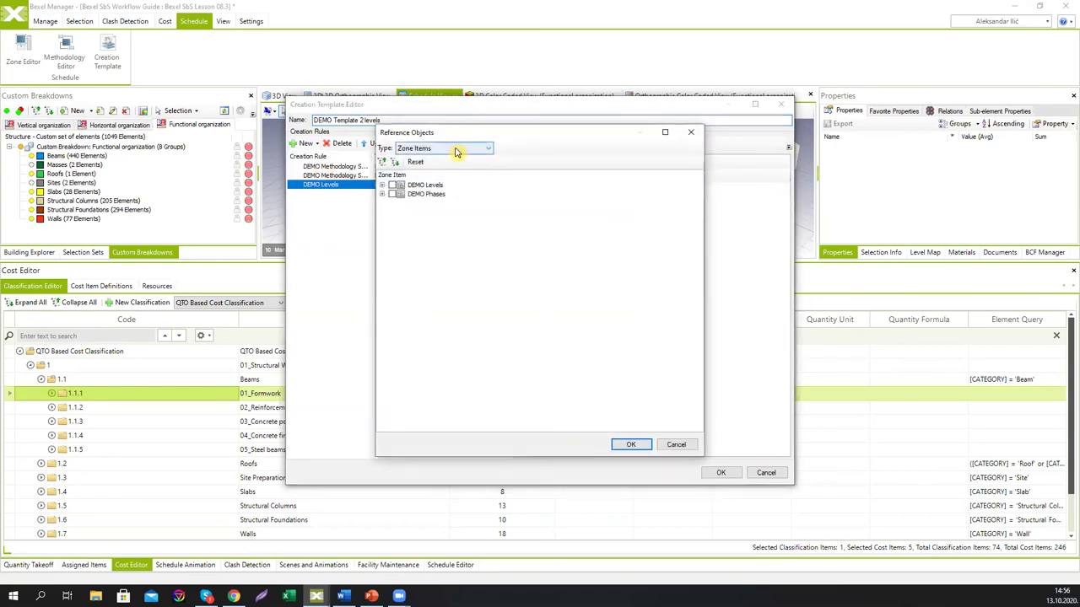
click(459, 149)
click(414, 184)
click(392, 194)
click(627, 444)
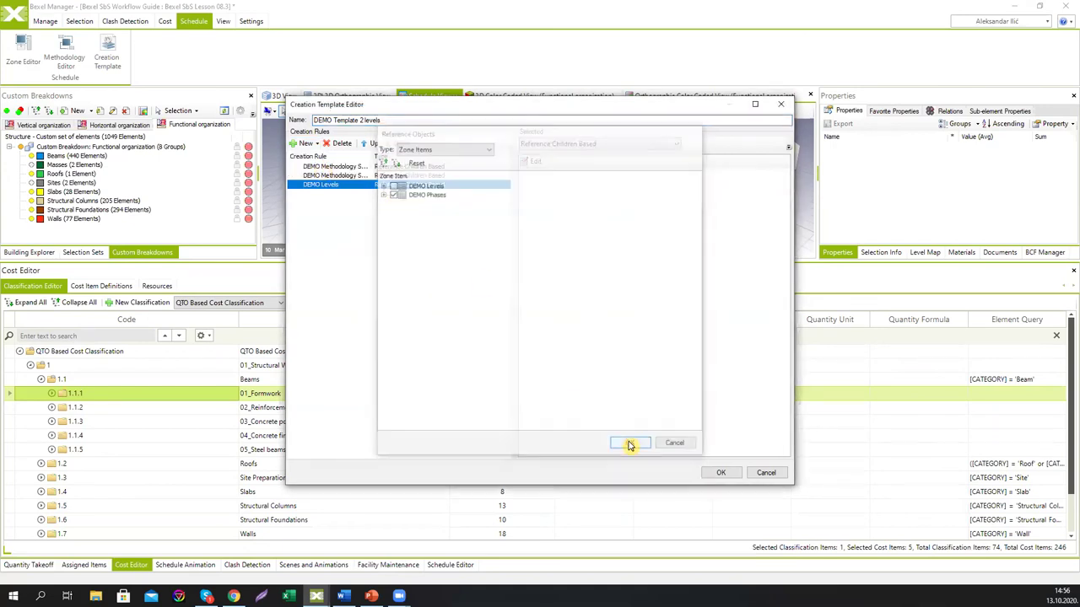
click(719, 473)
click(765, 473)
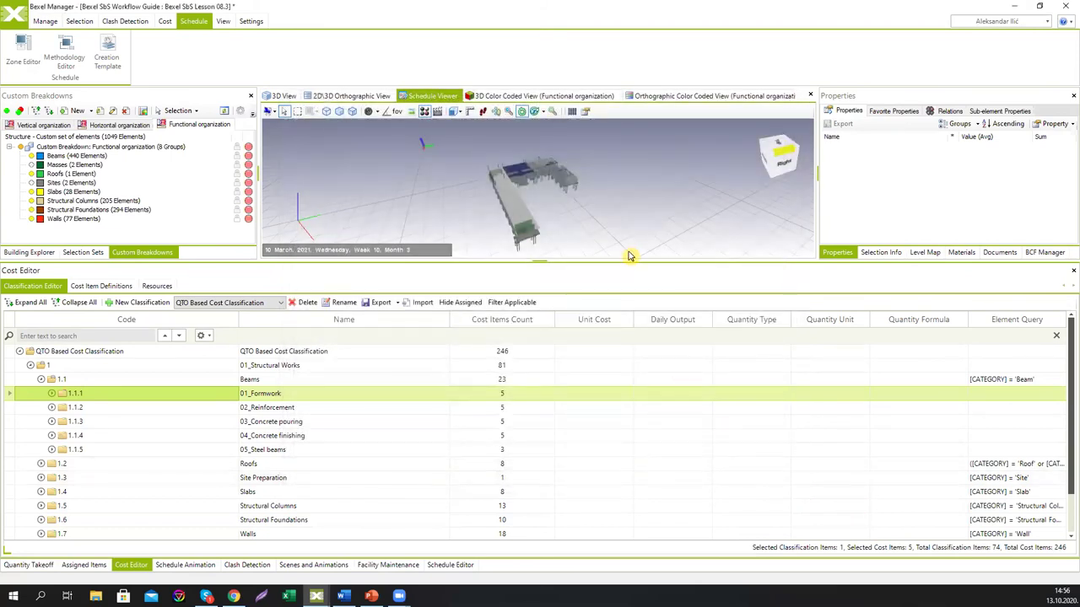
- Create the schedule DEMO Schedule 2 levels on the QTO Based Cost Classification cost version
click(450, 564)
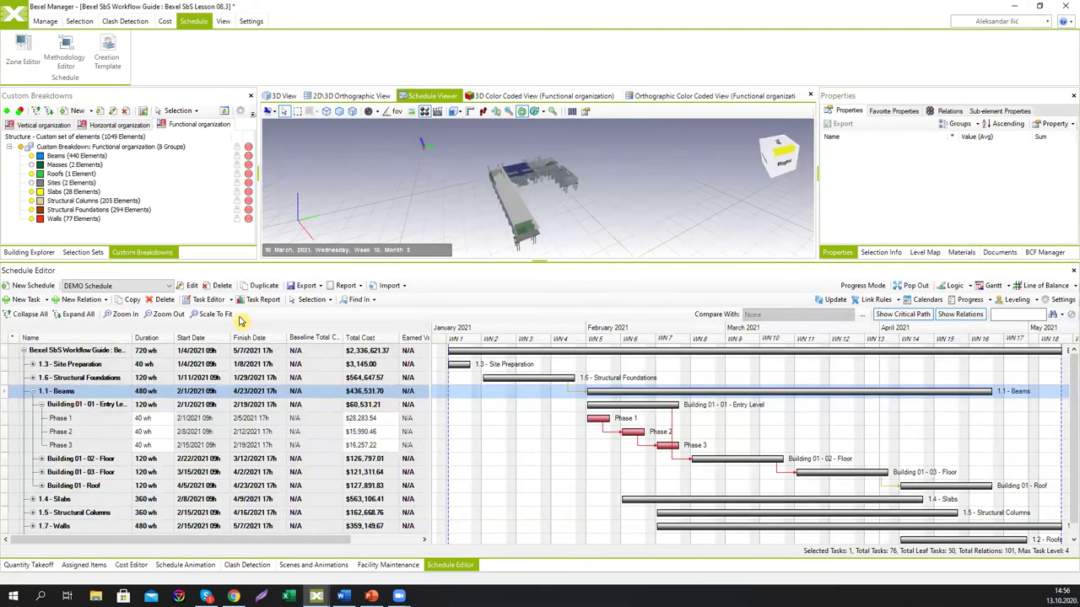
click(33, 286)
text(DEMO Schedule 2 levels)
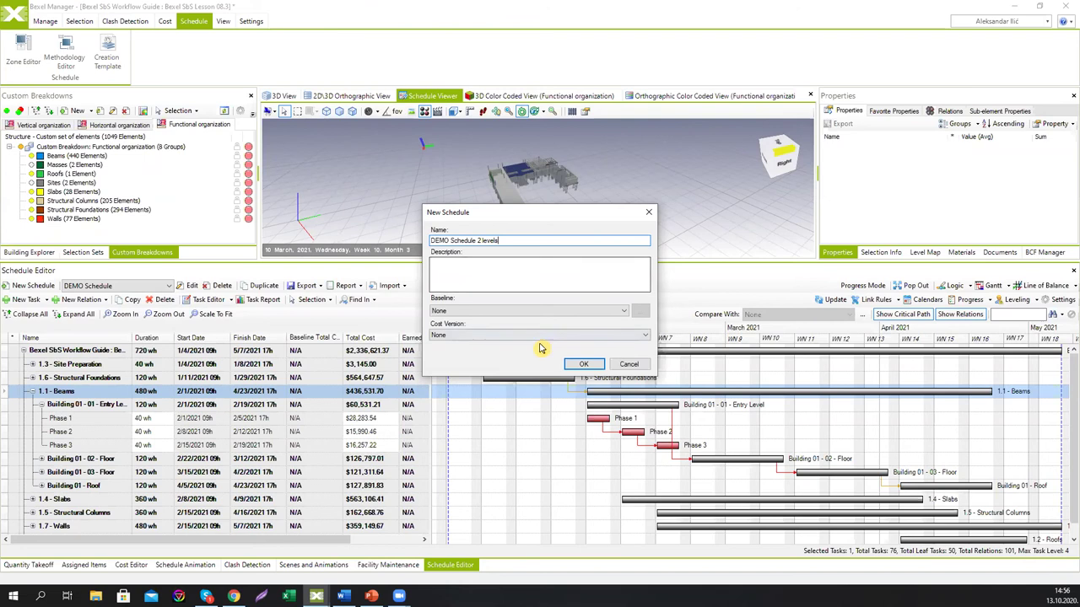
click(539, 335)
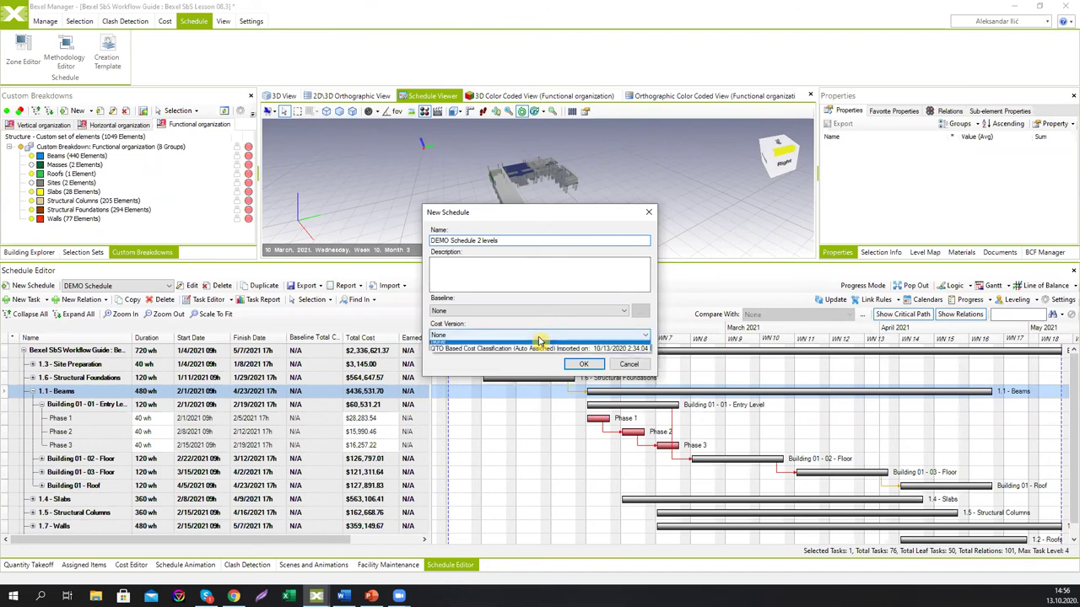
click(528, 348)
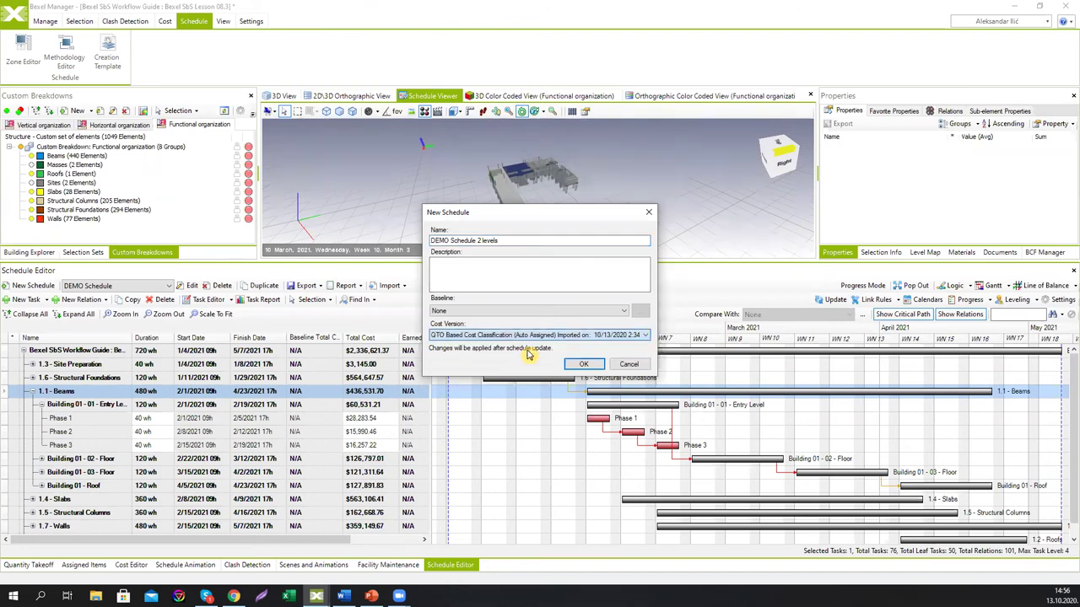
click(587, 366)
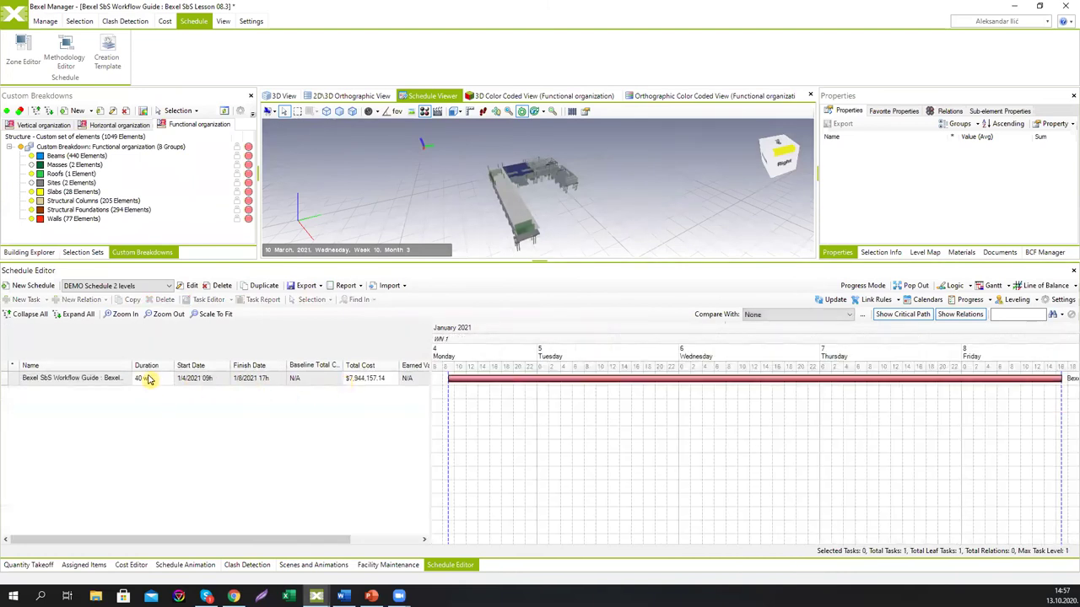
- Run the Creation Wizard on the root task with DEMO Template 2 levels, producing 311 tasks
click(118, 379)
right_click(119, 381)
mouse_move(154, 442)
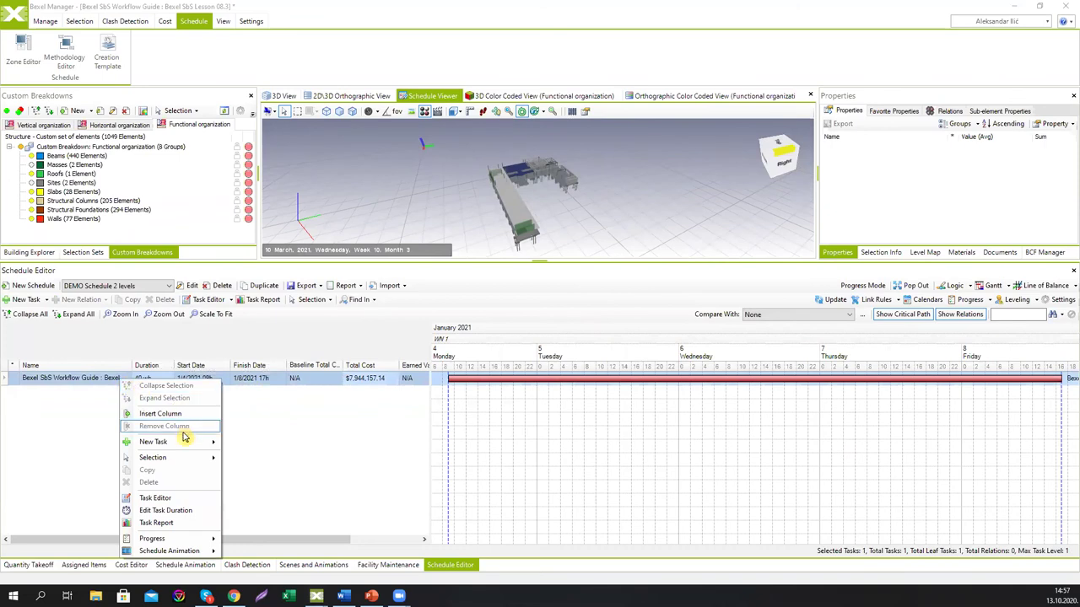
click(272, 493)
click(484, 165)
click(496, 191)
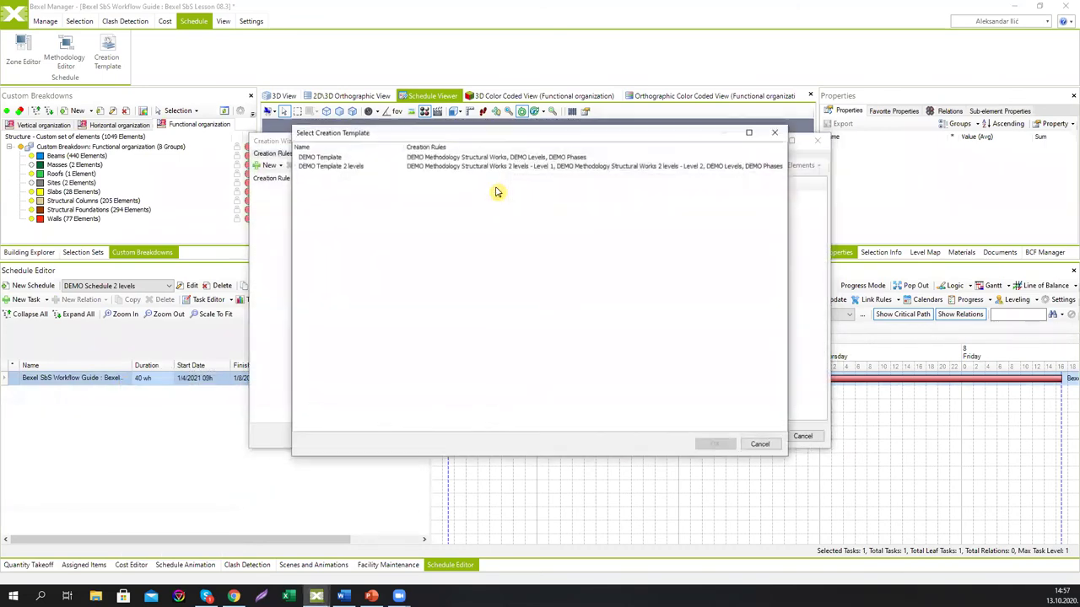
click(363, 166)
click(714, 445)
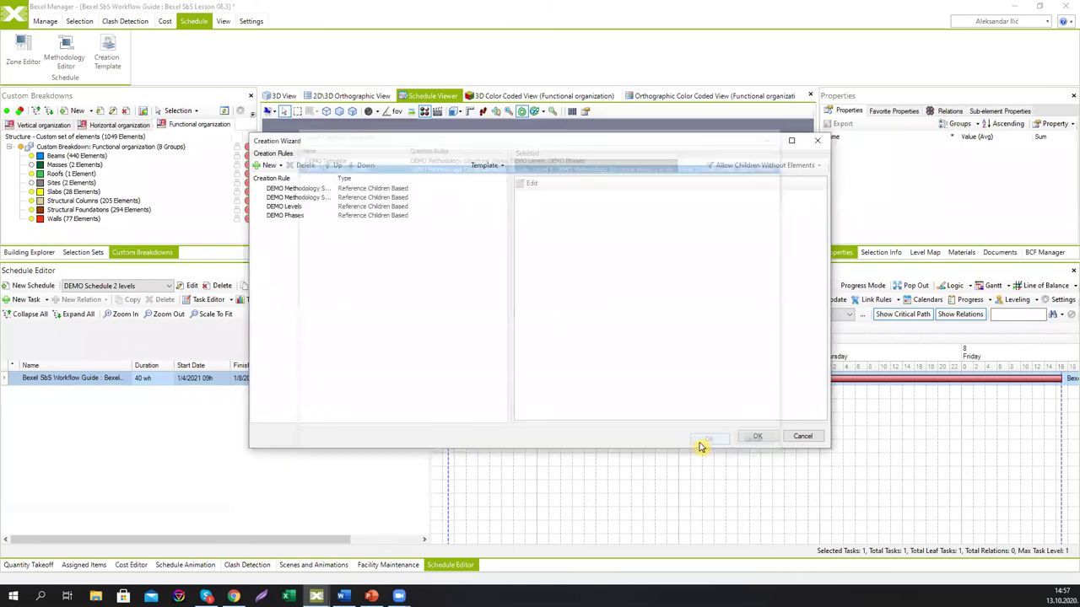
click(756, 437)
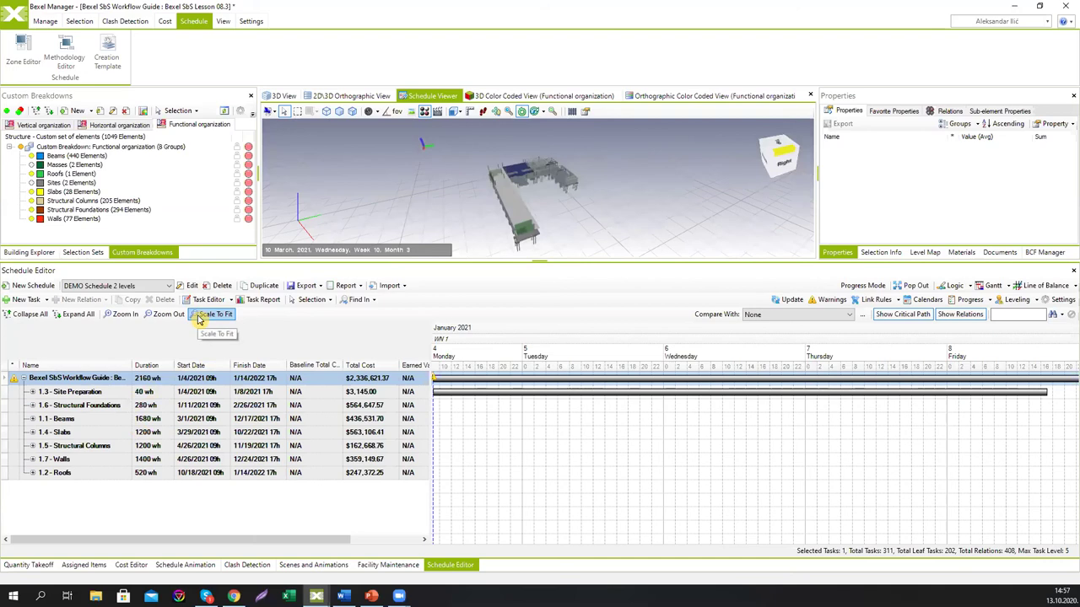
- Float the schedule editor maximized, scale the timeline to fit and expand all tasks
click(908, 301)
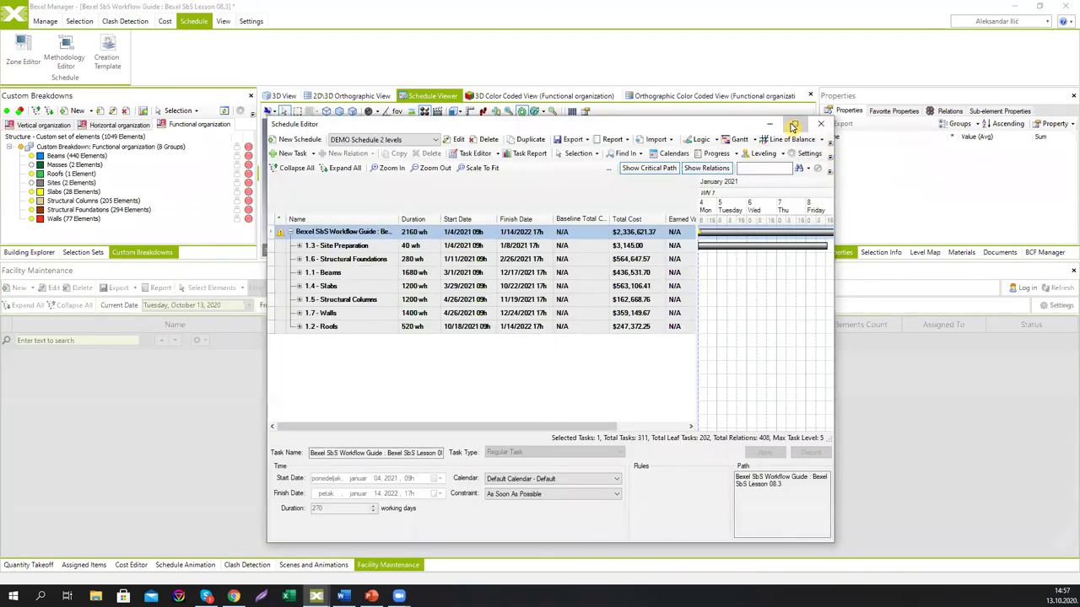
click(815, 127)
click(224, 54)
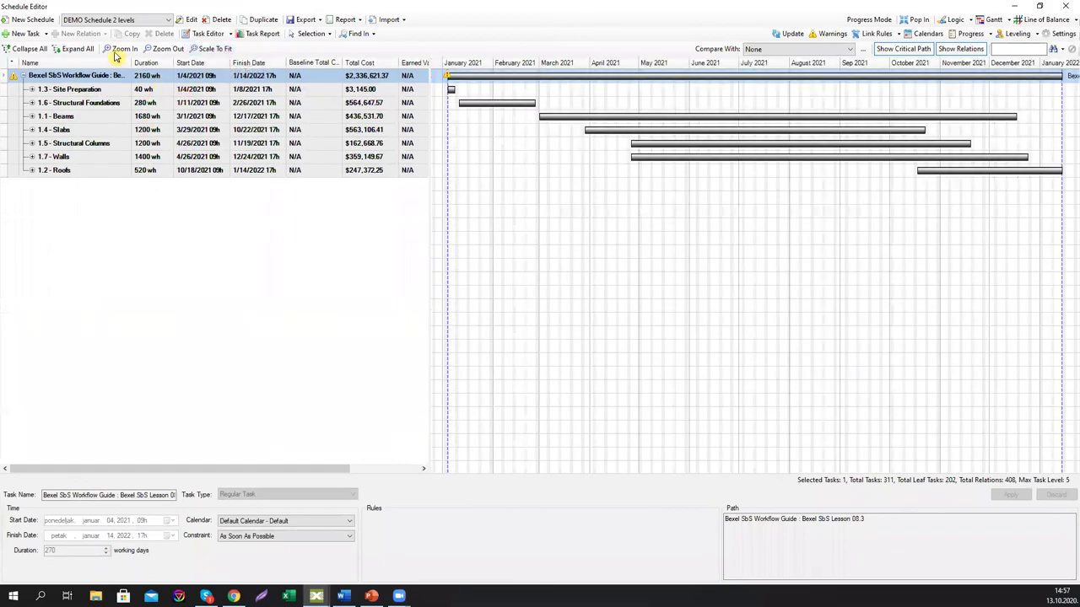
click(77, 51)
scroll(1054, 113, down, 2)
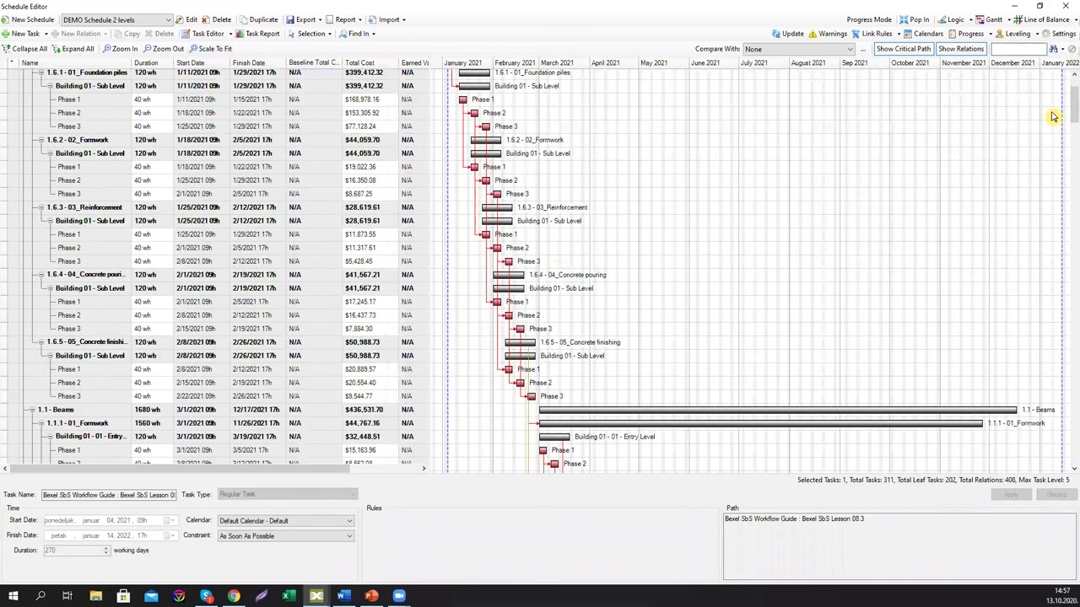
drag(1072, 101, 1070, 172)
scroll(1069, 172, down, 10)
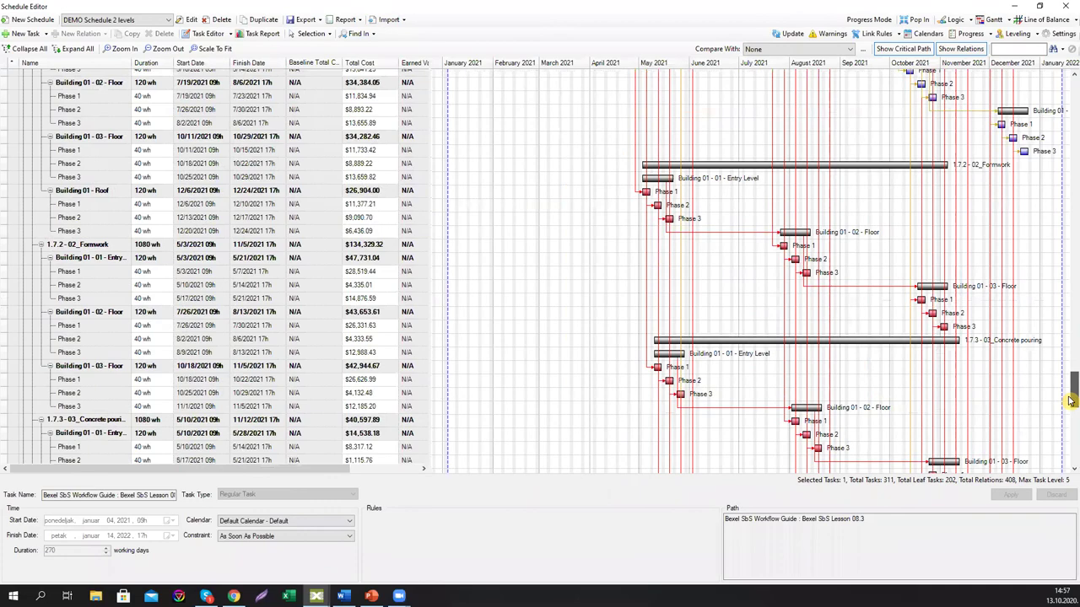
scroll(1070, 254, up, 15)
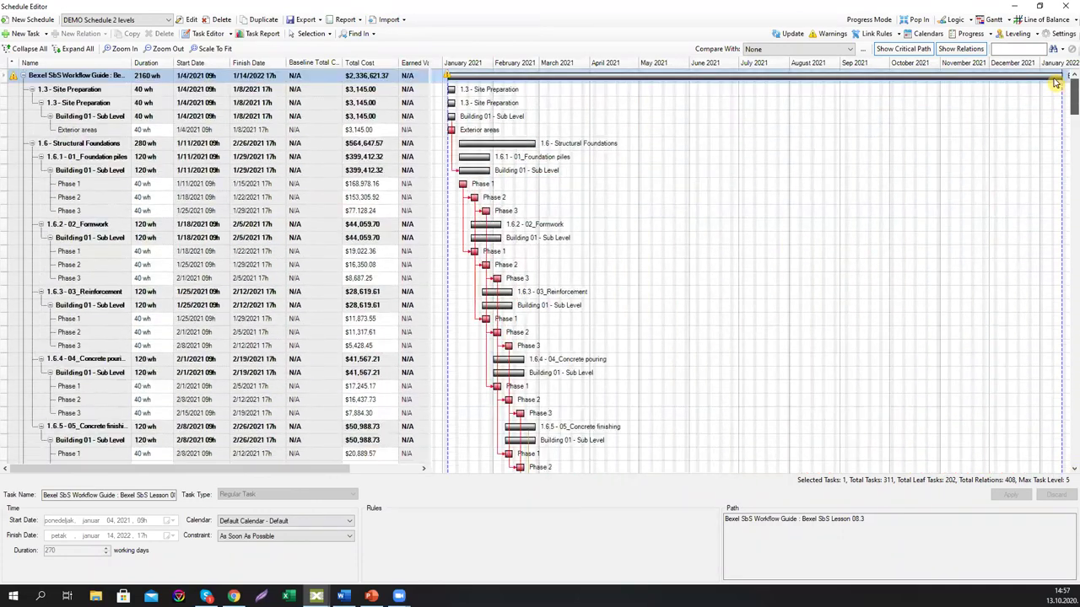
- View the line of balance down to Level 2, then load DEMO Schedule in the Gantt
click(1042, 20)
click(85, 48)
click(74, 74)
click(437, 374)
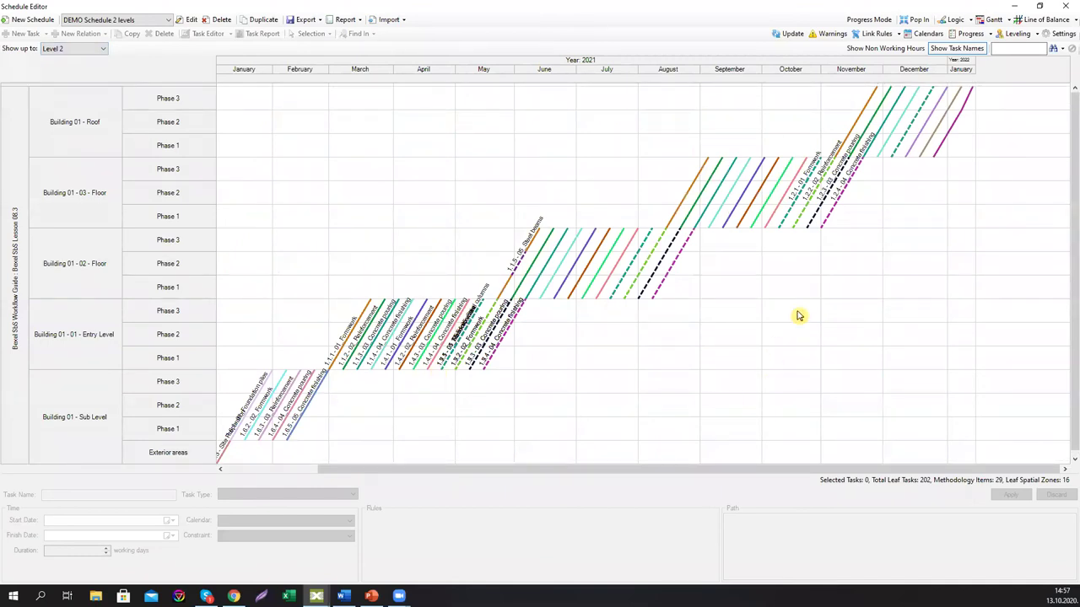
click(991, 18)
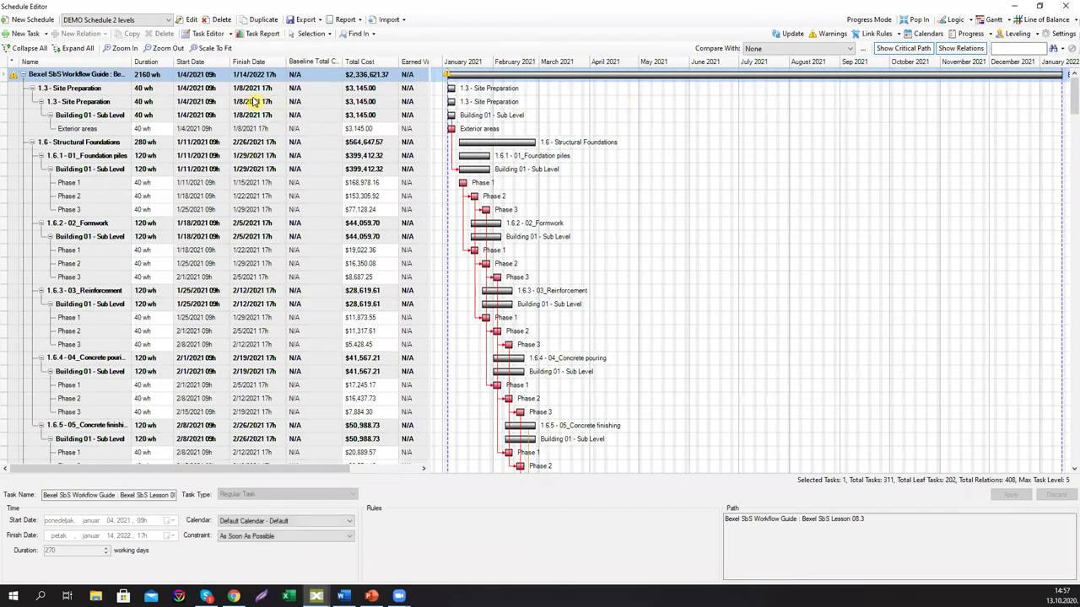
click(155, 21)
click(149, 36)
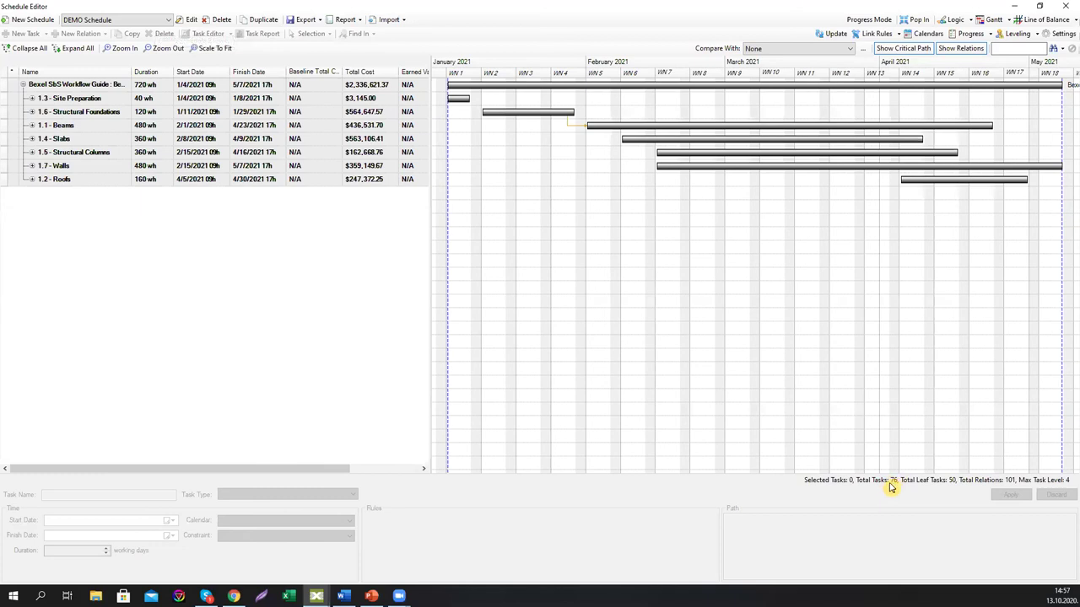
- Reload DEMO Schedule 2 levels and dock the Schedule Editor back into the main window
click(155, 20)
click(143, 40)
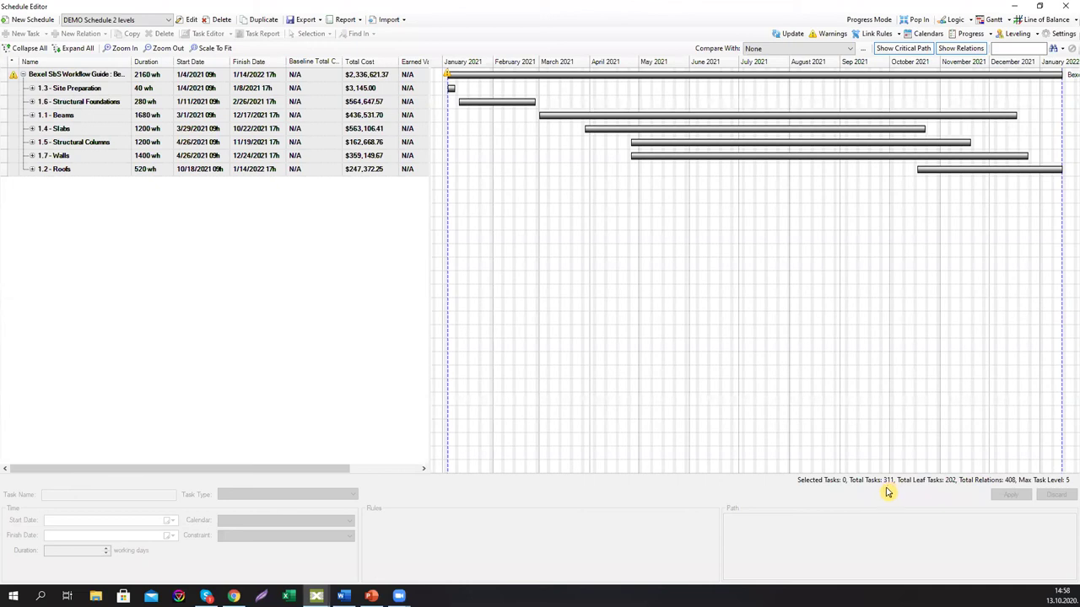
click(1064, 6)
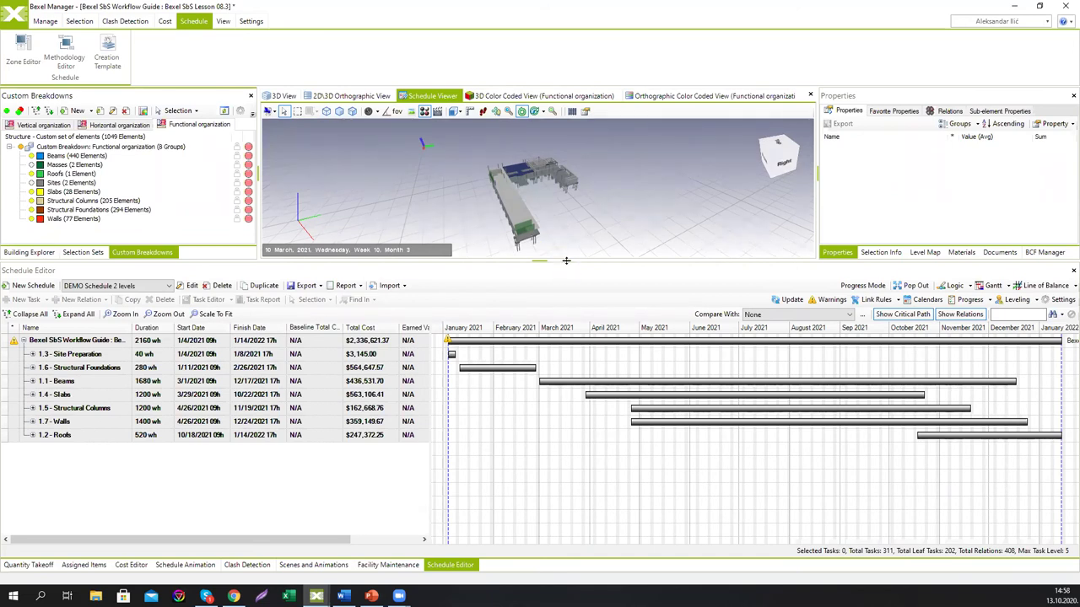
- Enlarge the 3D View with textured terrain, trees and roads, and go to the Exchange page
drag(566, 261, 566, 356)
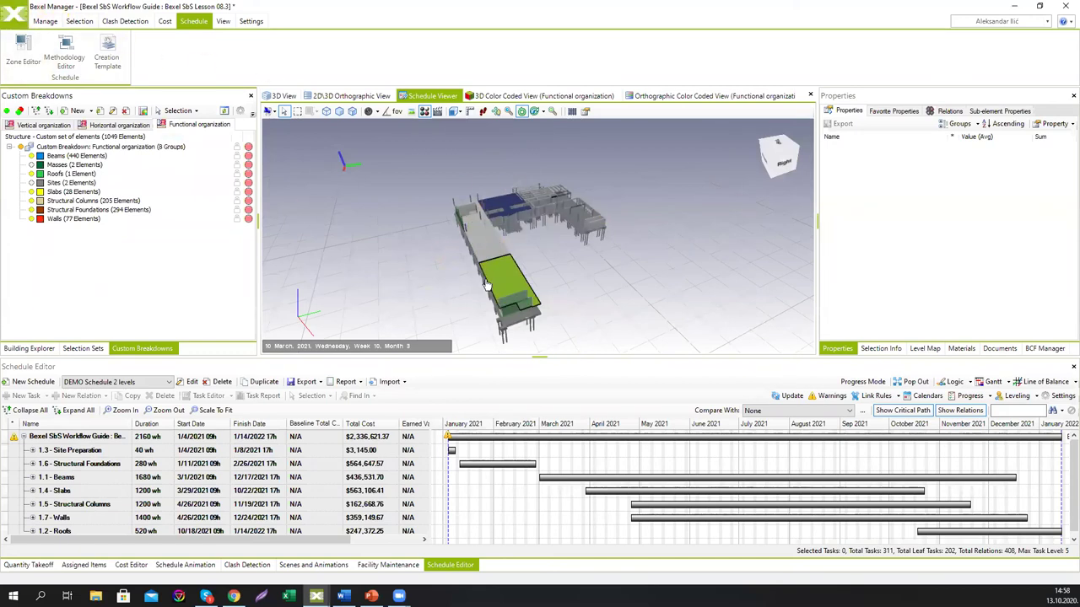
click(283, 95)
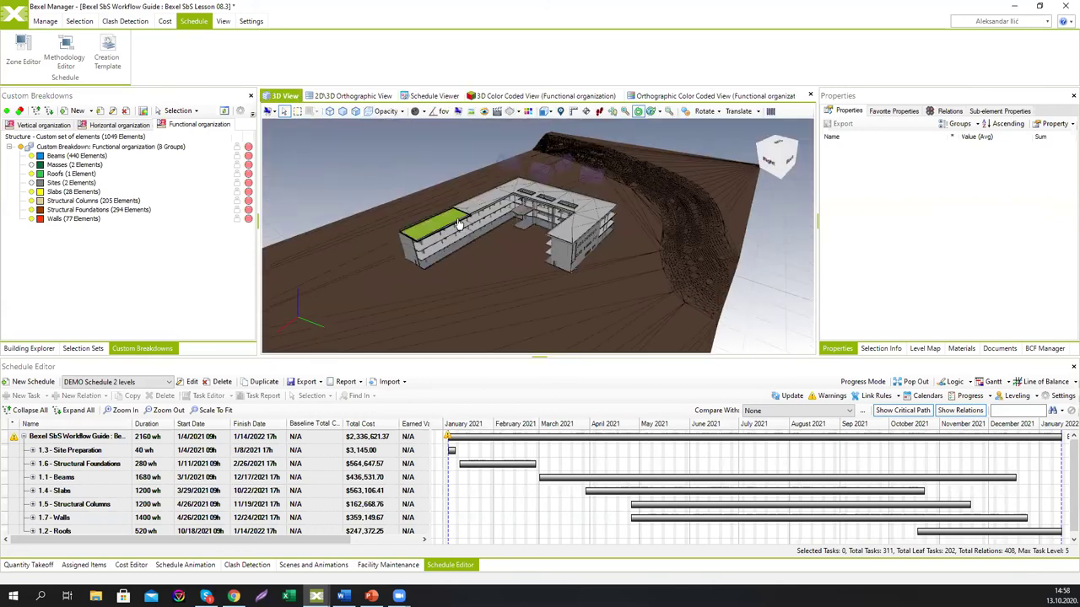
right_click(399, 167)
click(432, 186)
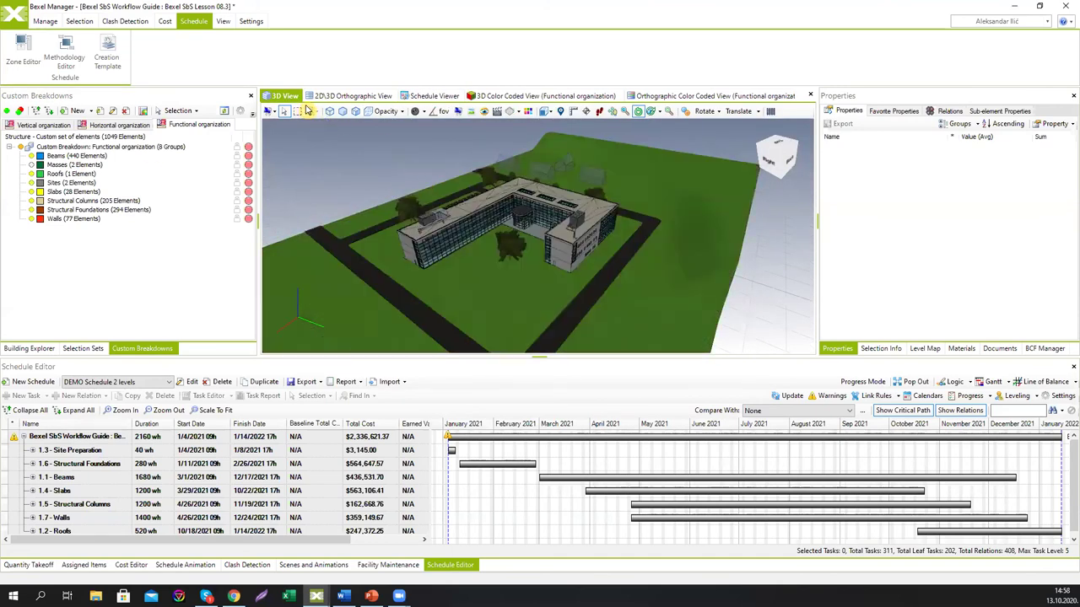
click(15, 22)
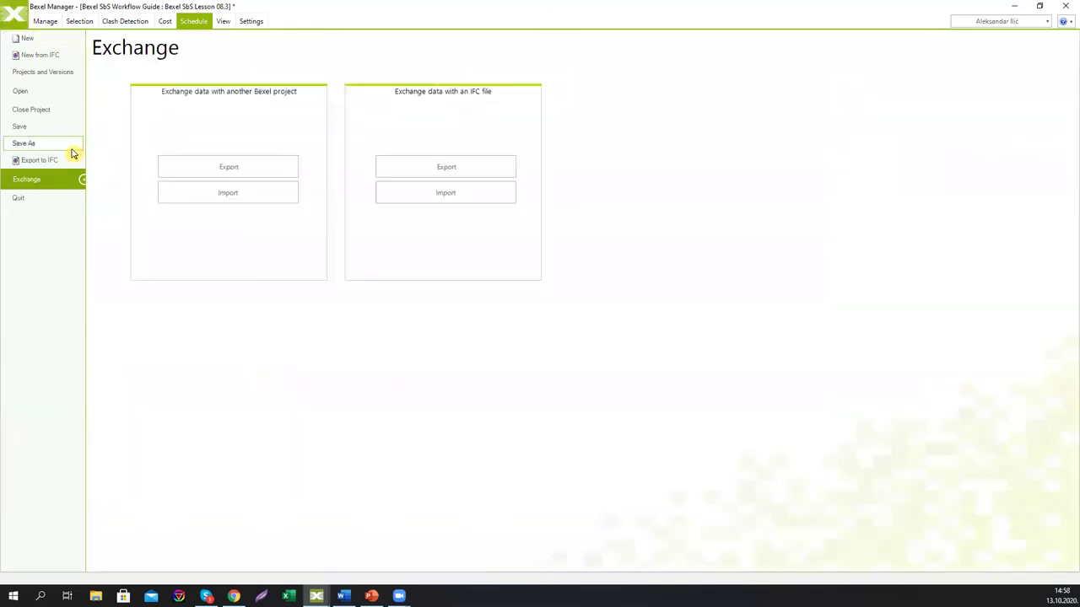
- Import methodologies, zones, creation templates and schedules from Training session 07's QTO Based 2 Levels LOB Schedule.bxf
click(195, 196)
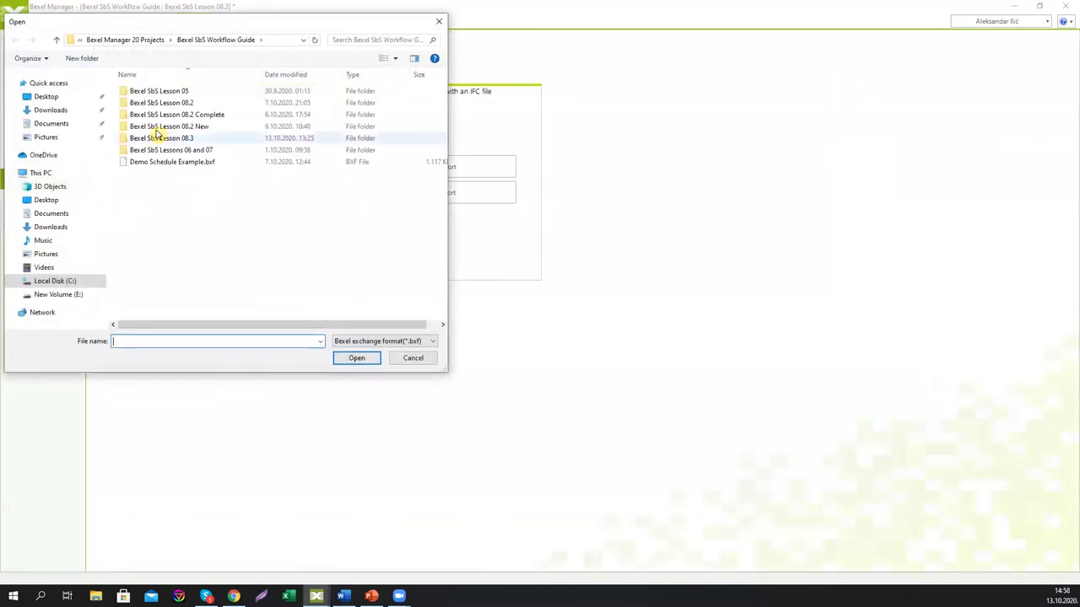
click(52, 97)
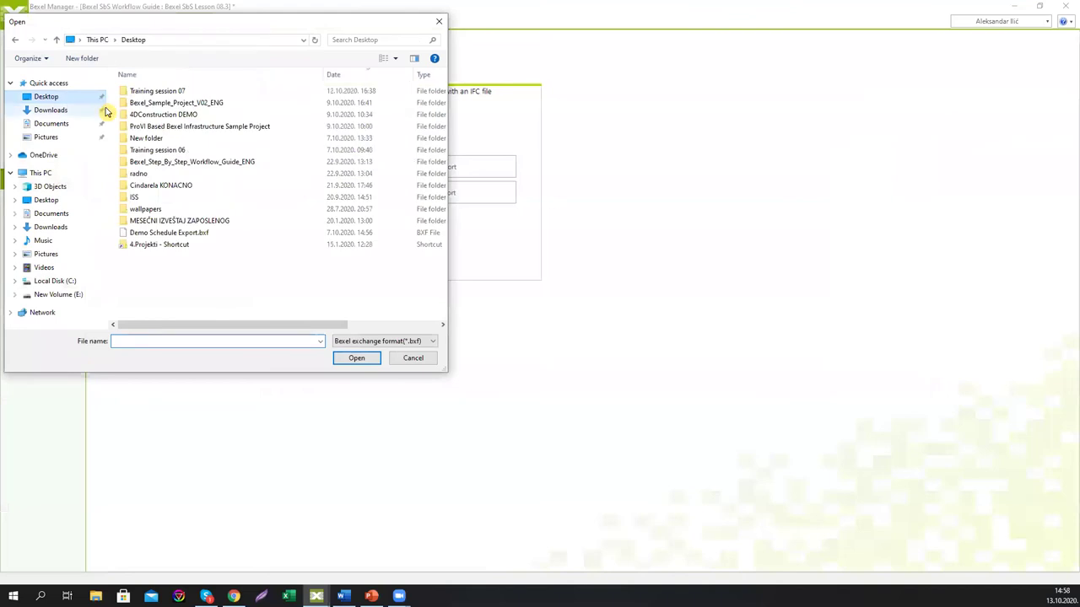
double_click(179, 90)
click(207, 92)
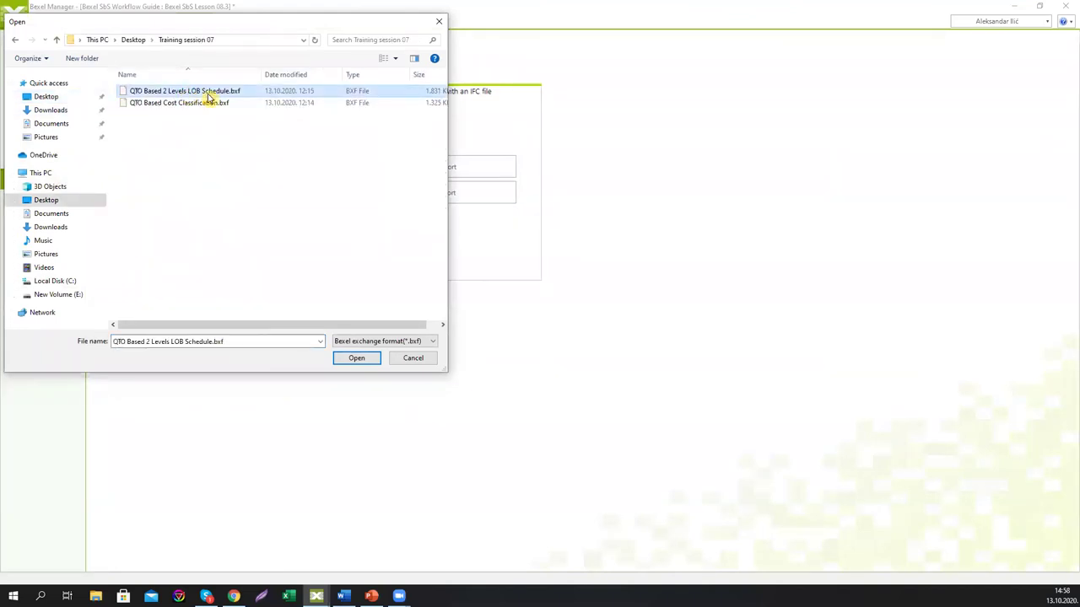
click(357, 358)
click(659, 384)
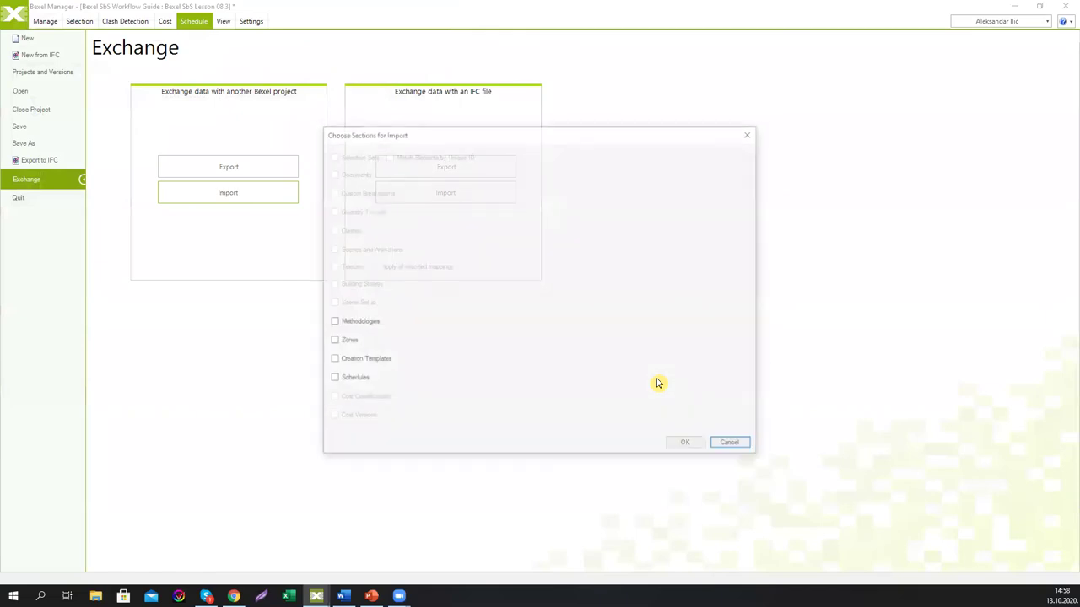
click(330, 323)
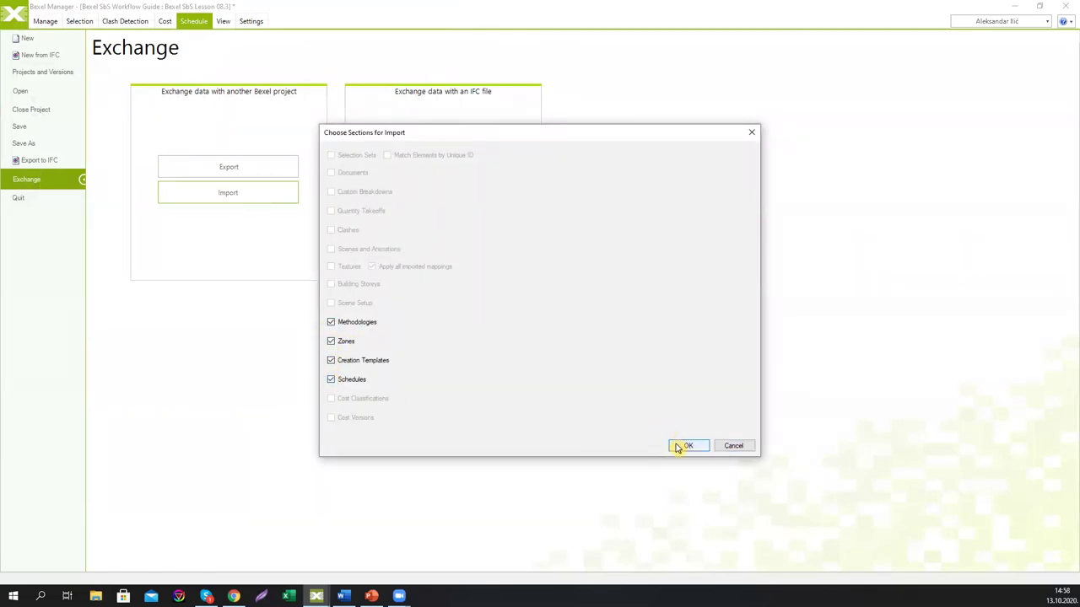
click(681, 446)
click(593, 361)
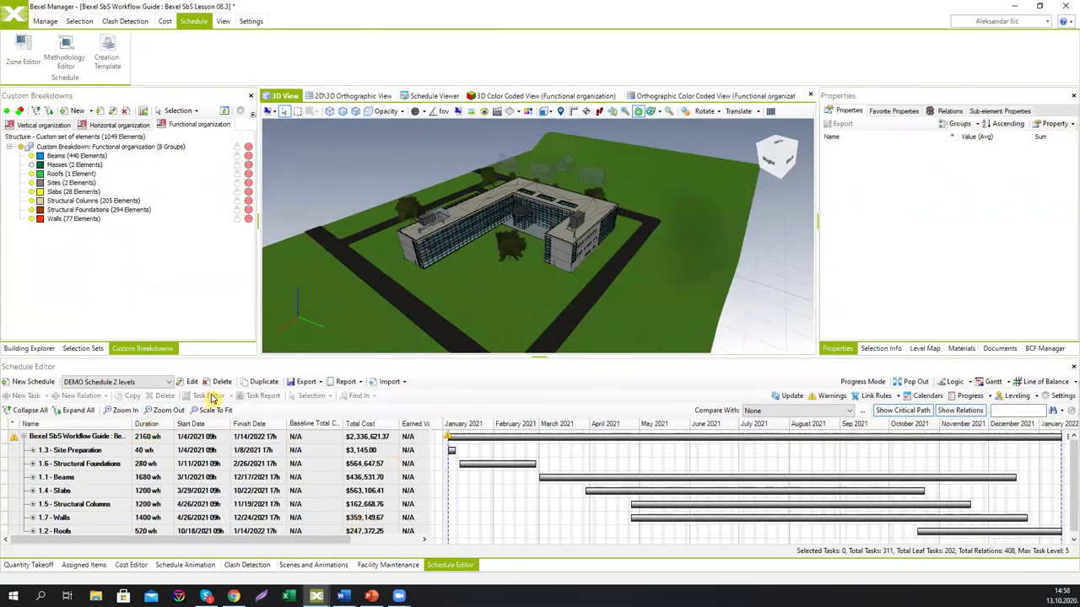
- Set the QTO Based_2 Levels Schedule_Optimized cost version to QTO Based Cost Classification
click(168, 382)
click(127, 406)
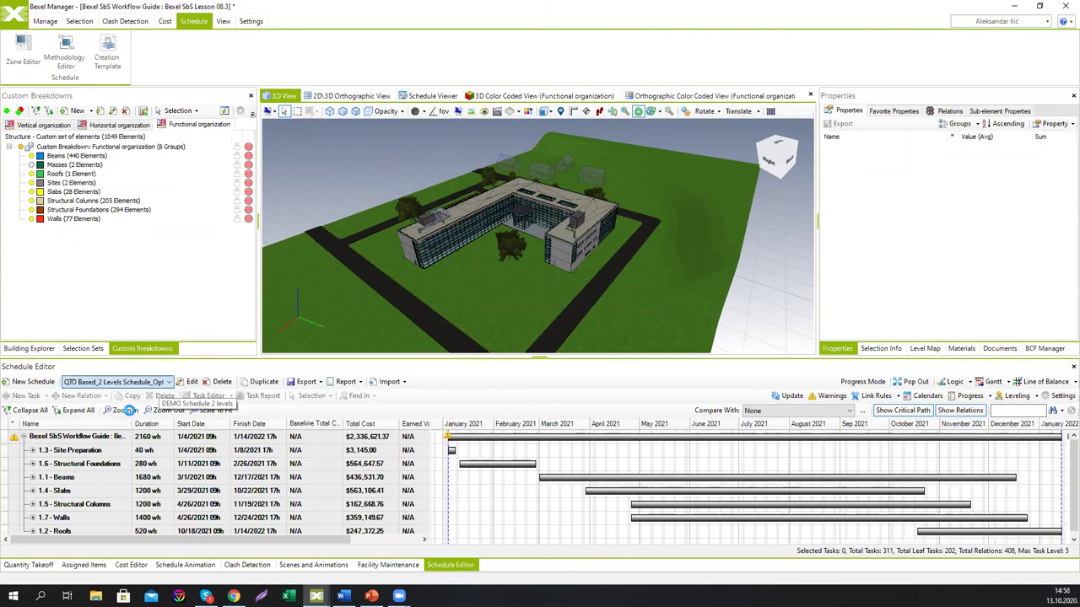
click(190, 381)
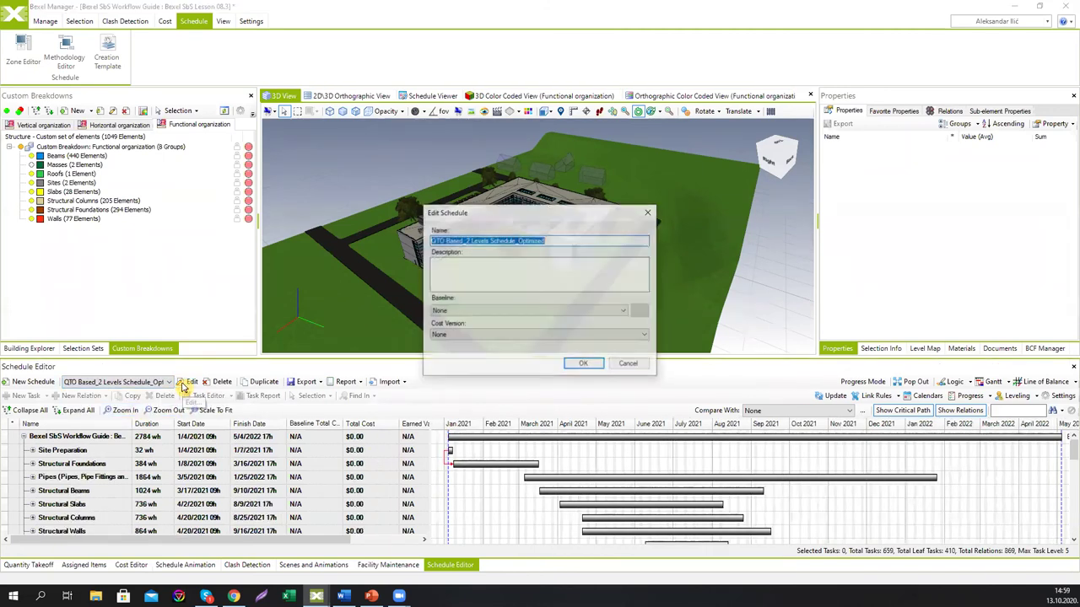
click(510, 336)
click(509, 348)
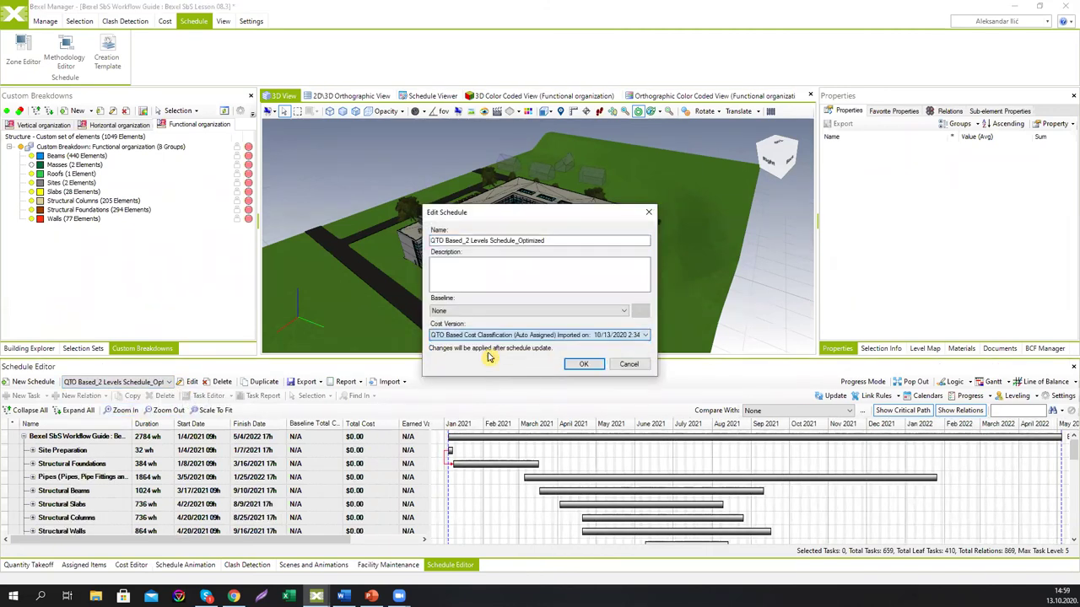
click(581, 369)
- Update the schedule to pull in costs totalling $7,944,157.14, then pop out the Schedule Editor
drag(406, 358, 393, 275)
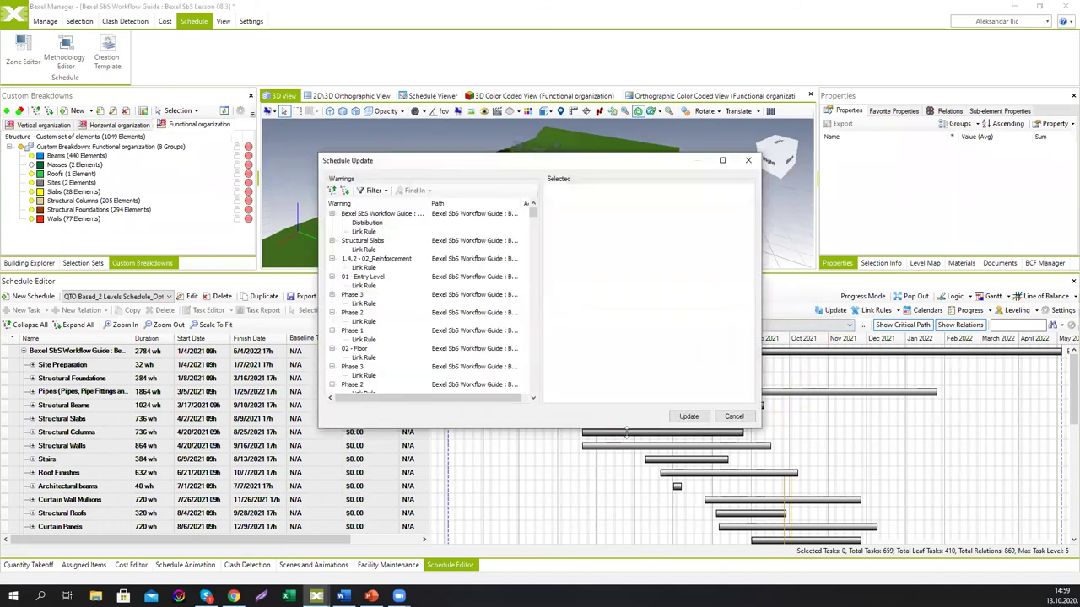
click(671, 417)
click(595, 339)
drag(595, 274, 596, 198)
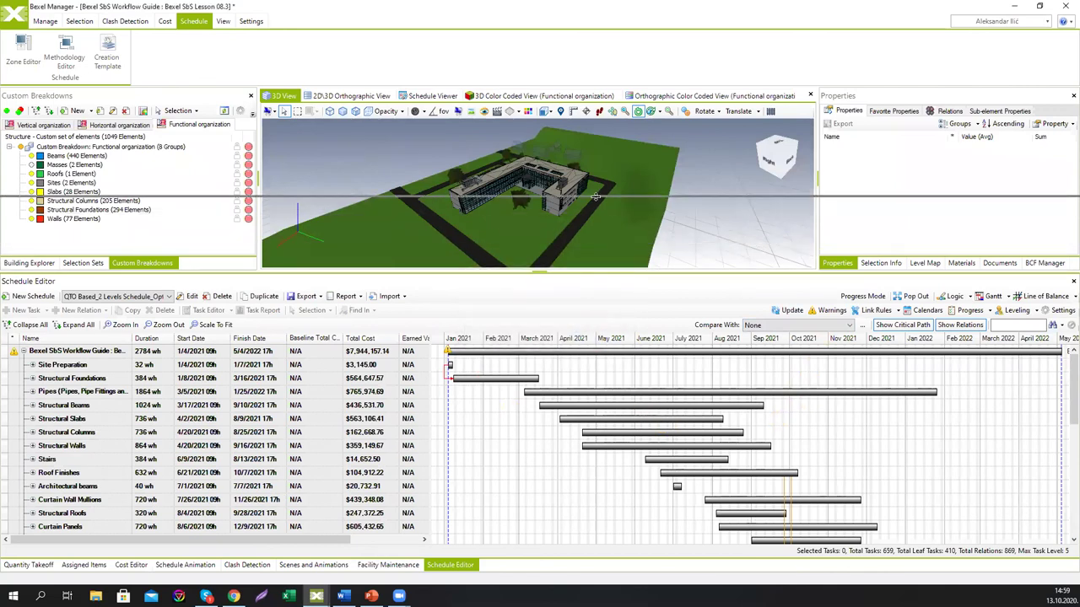
click(913, 220)
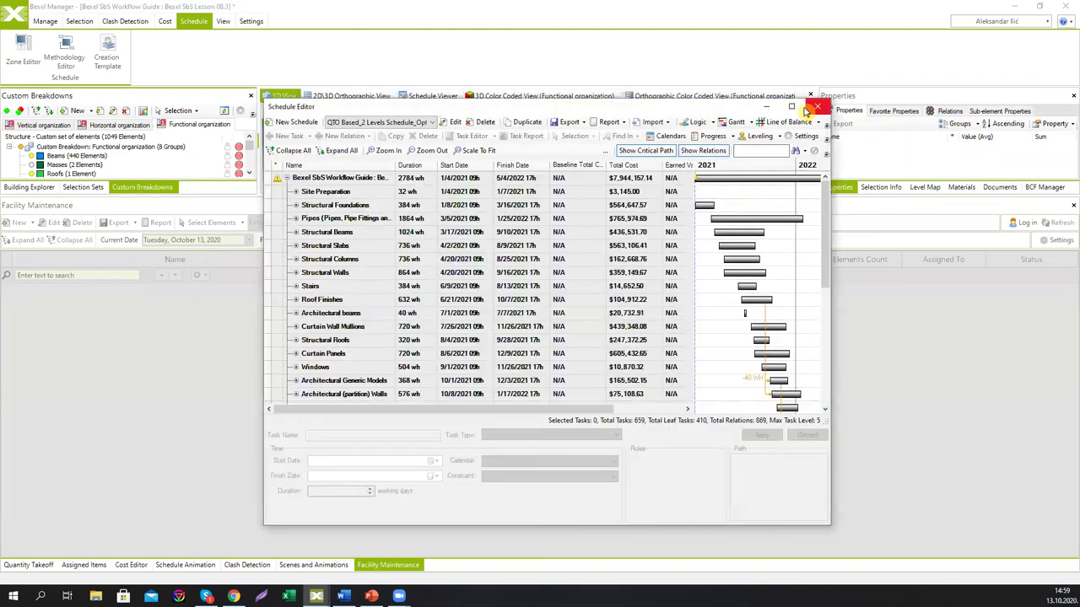
- Maximize the floating schedule, expand all tasks into subtasks and scroll through them
click(799, 105)
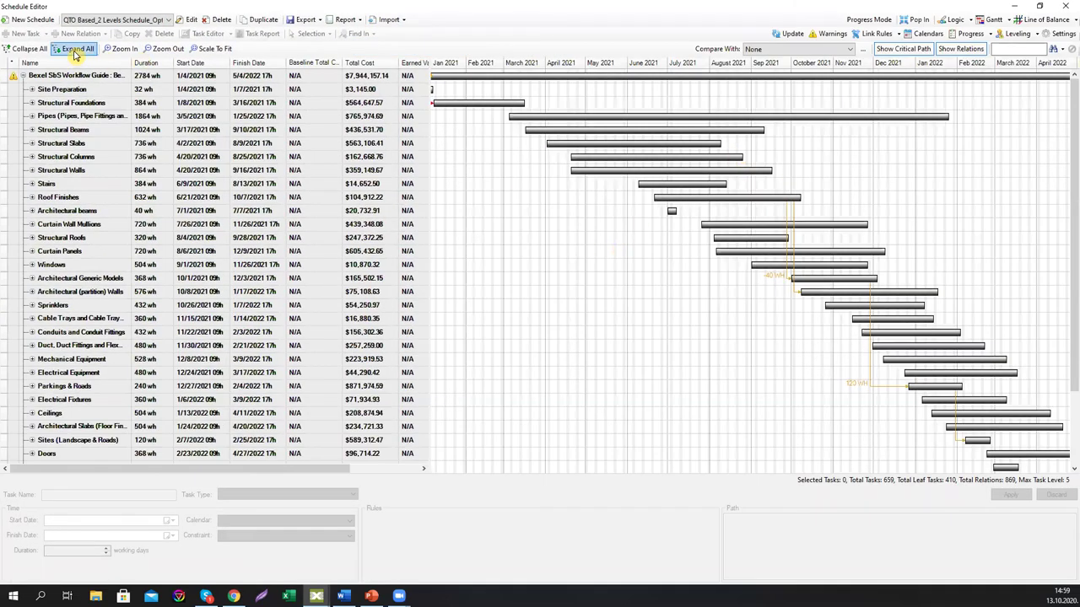
click(75, 48)
drag(1073, 88, 1069, 469)
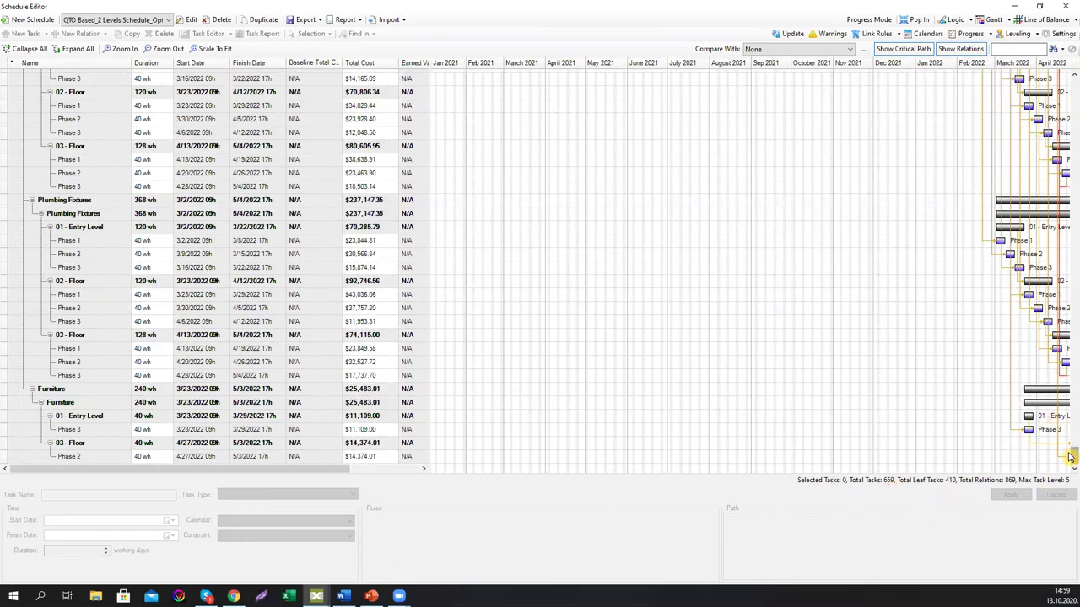
drag(1070, 457, 1067, 76)
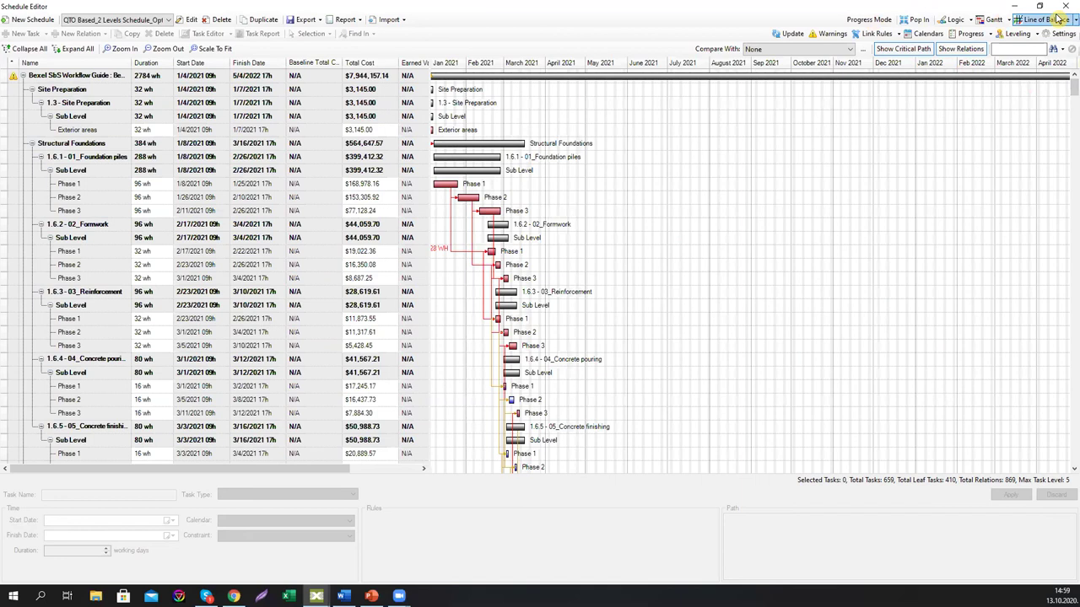
- View the line-of-balance chart, return to Gantt, and open the top project task's cost report
click(1058, 19)
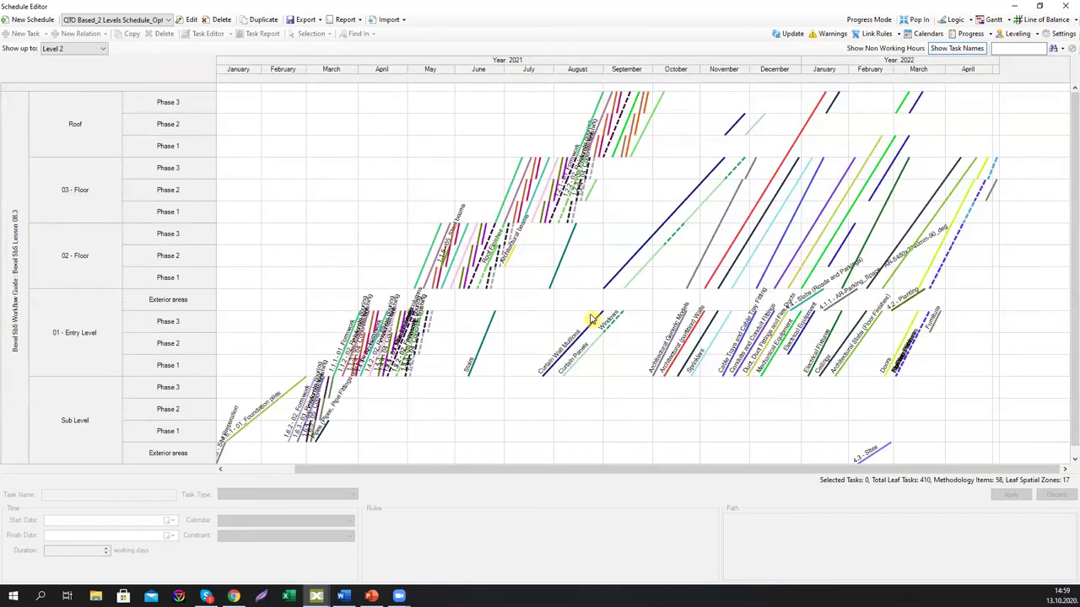
click(994, 18)
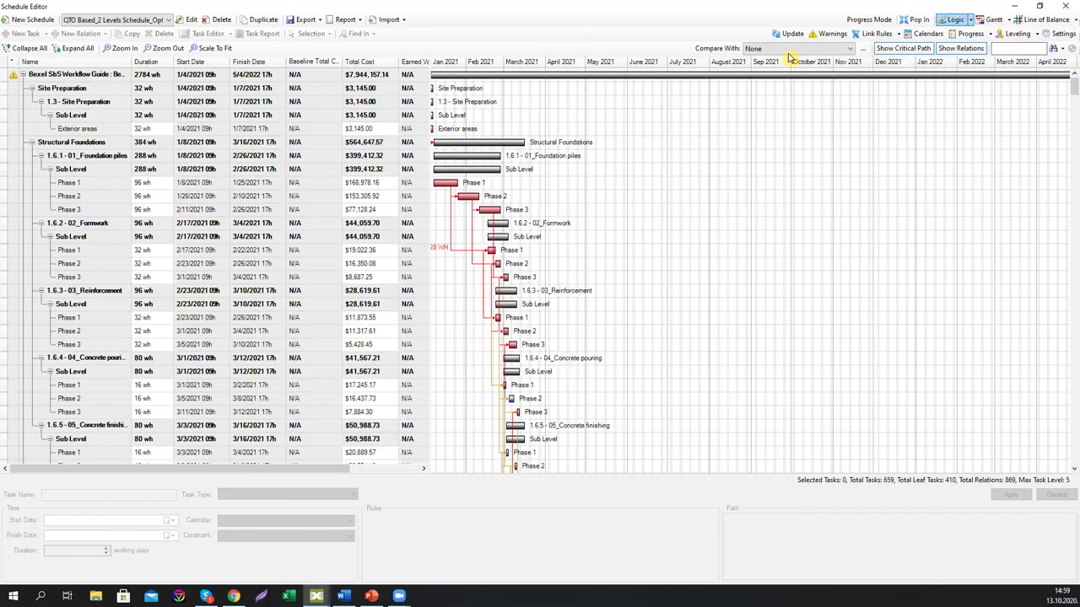
click(97, 76)
click(97, 76)
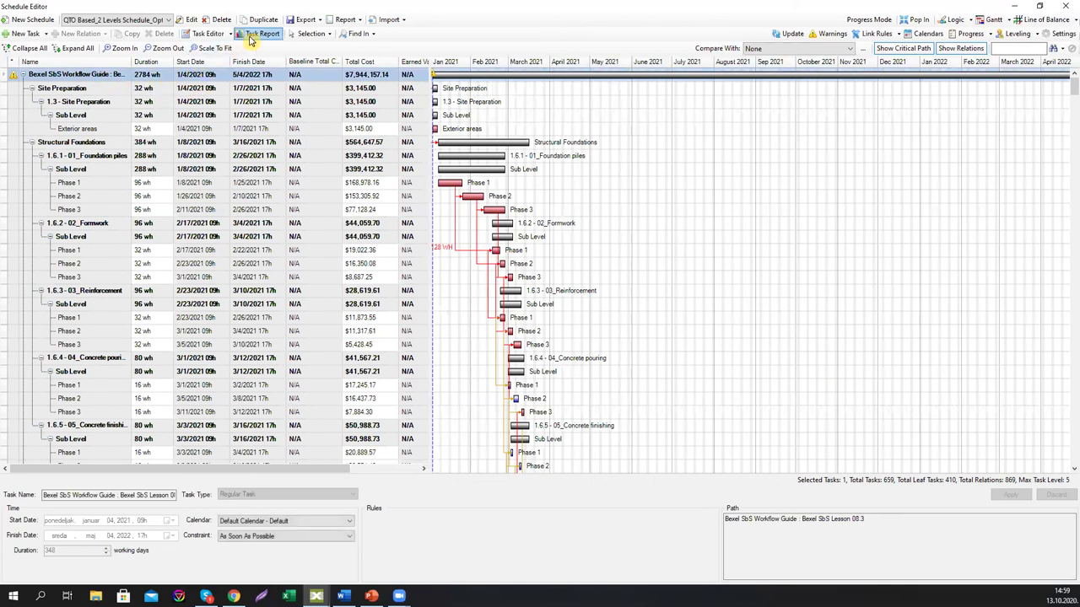
click(250, 35)
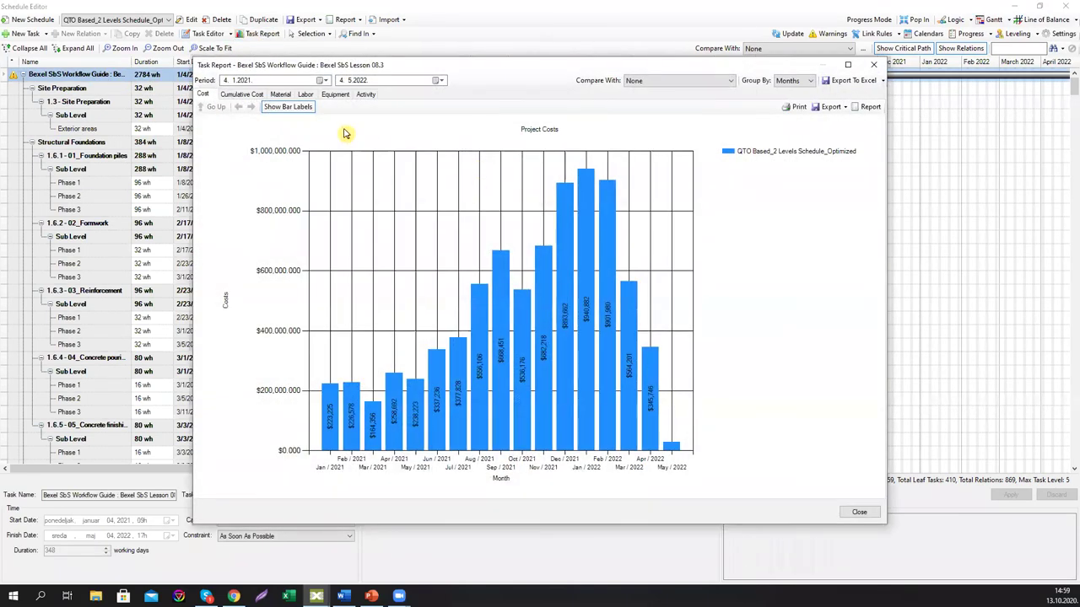
- View cumulative cost, close the Task Report, dock the Schedule Editor and show Schedule Animation
click(243, 95)
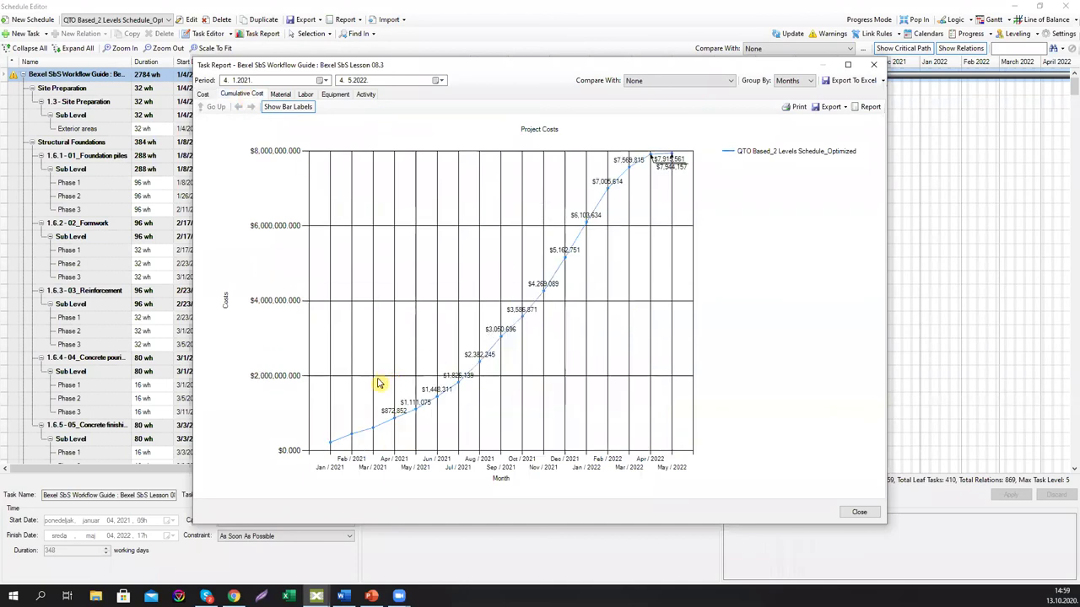
click(873, 64)
click(1065, 6)
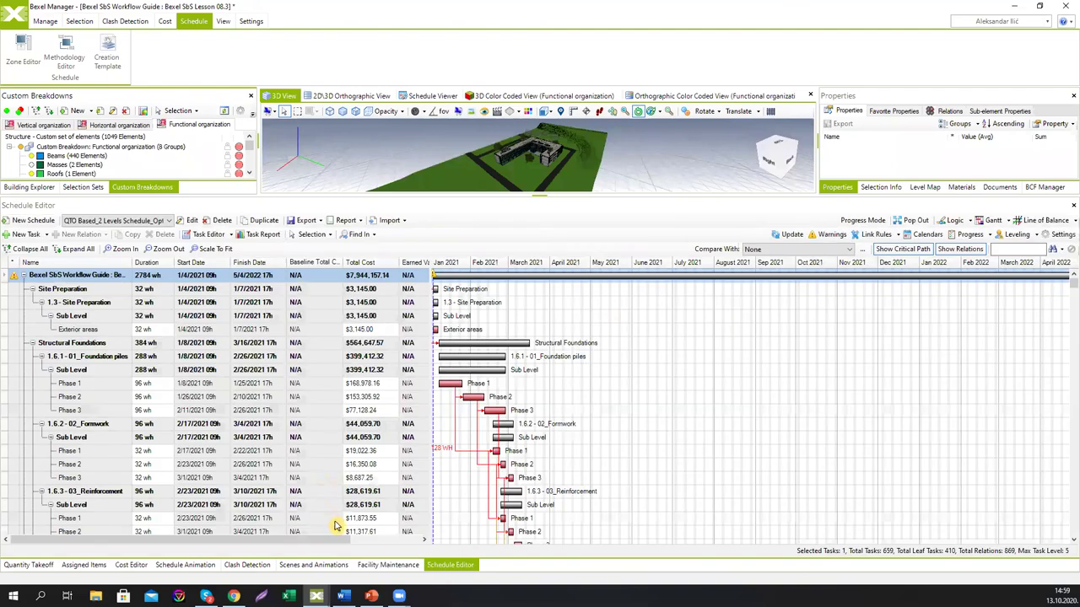
click(310, 567)
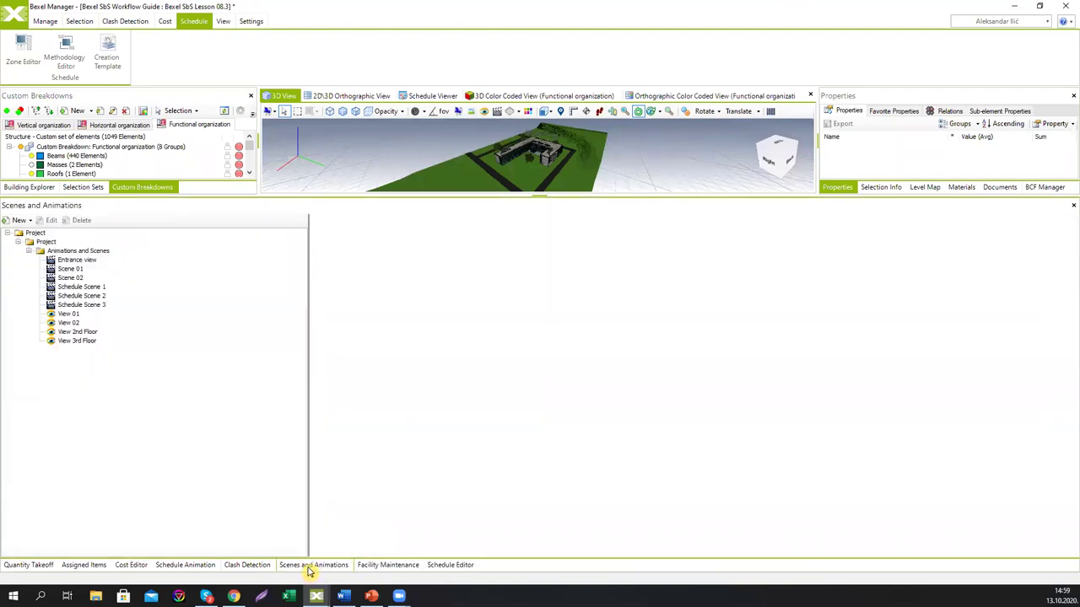
click(180, 565)
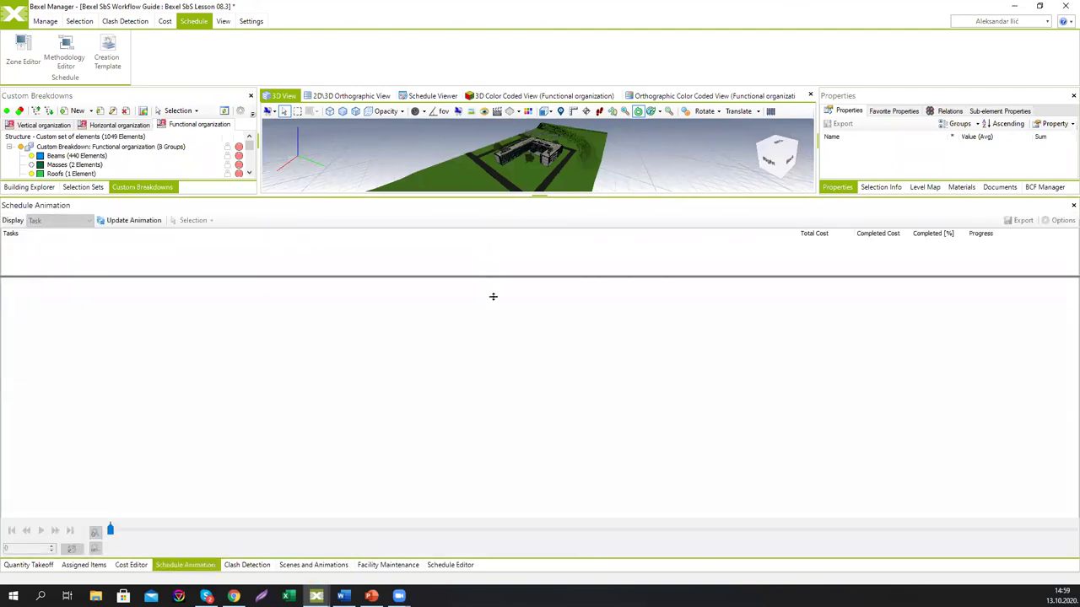
- Build the animation, show the Schedule Viewer, and play to week 11 while orbiting toward the columns
click(127, 363)
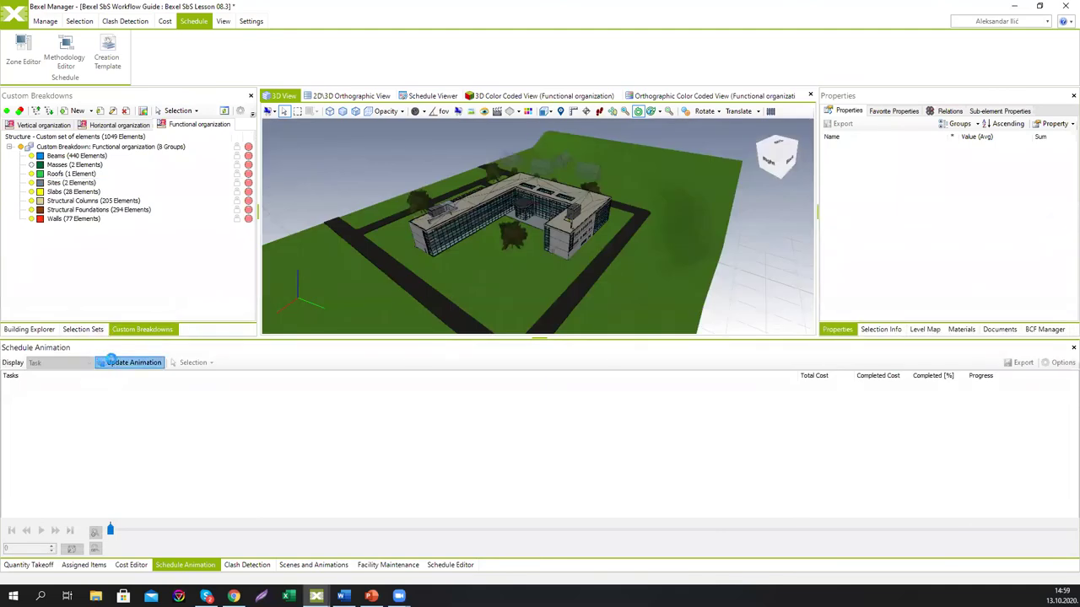
click(432, 95)
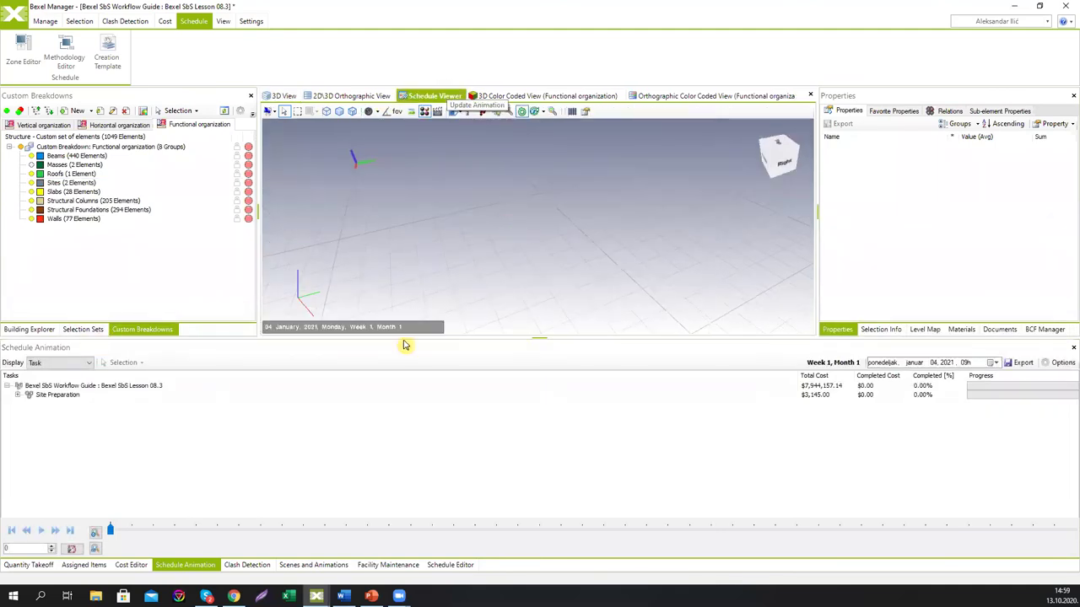
click(40, 531)
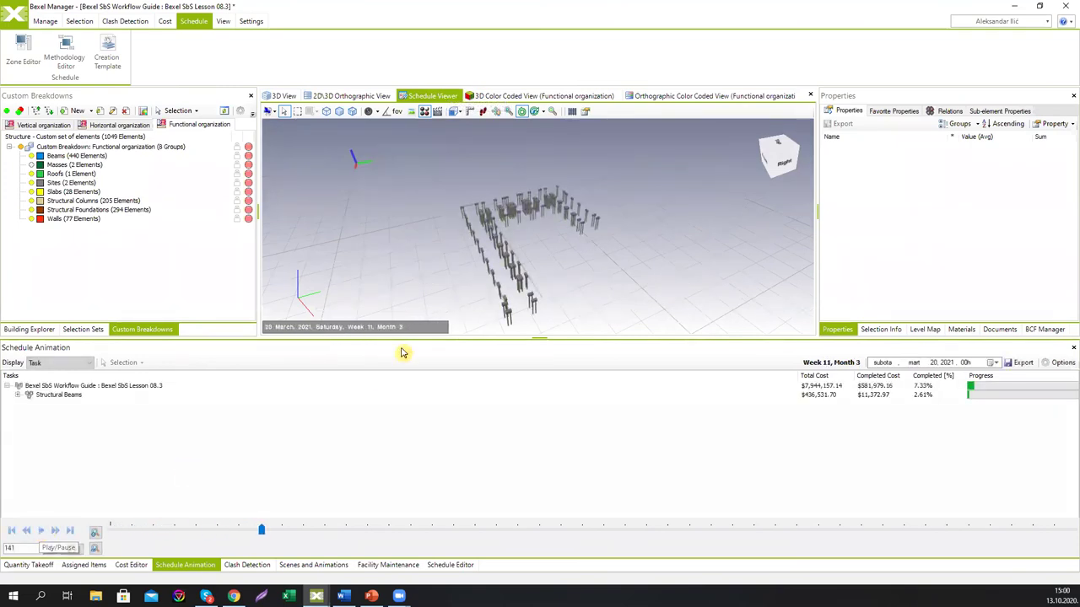
click(41, 532)
mouse_move(492, 272)
middle_down()
mouse_move(515, 258)
mouse_move(482, 242)
mouse_move(458, 273)
mouse_move(503, 242)
mouse_move(490, 237)
middle_up()
- Continue the animation through weeks 14 and 30, rotating to view another side
click(44, 534)
click(44, 534)
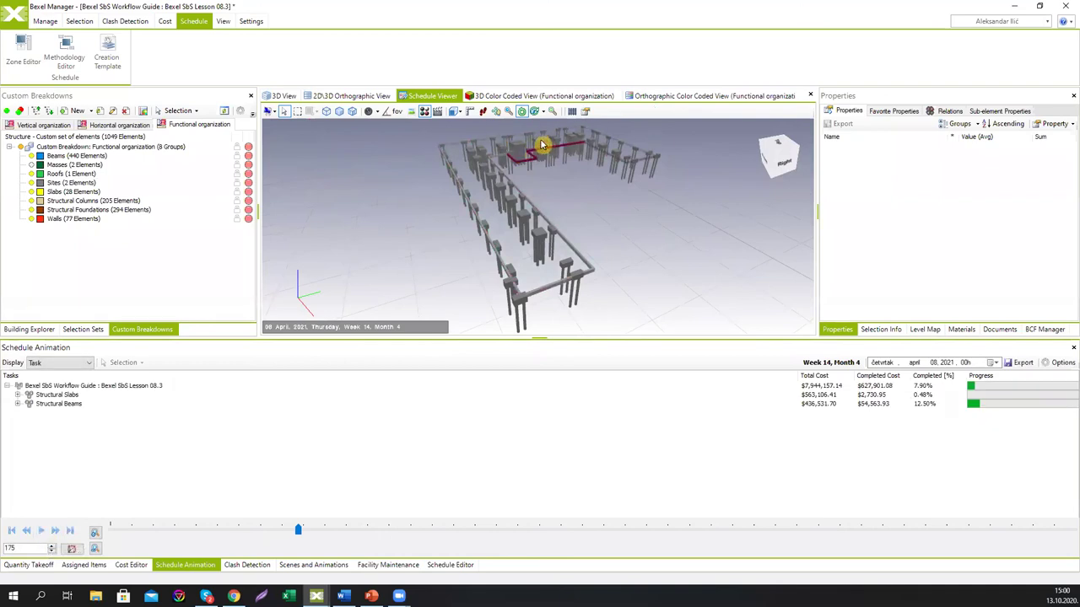
click(42, 531)
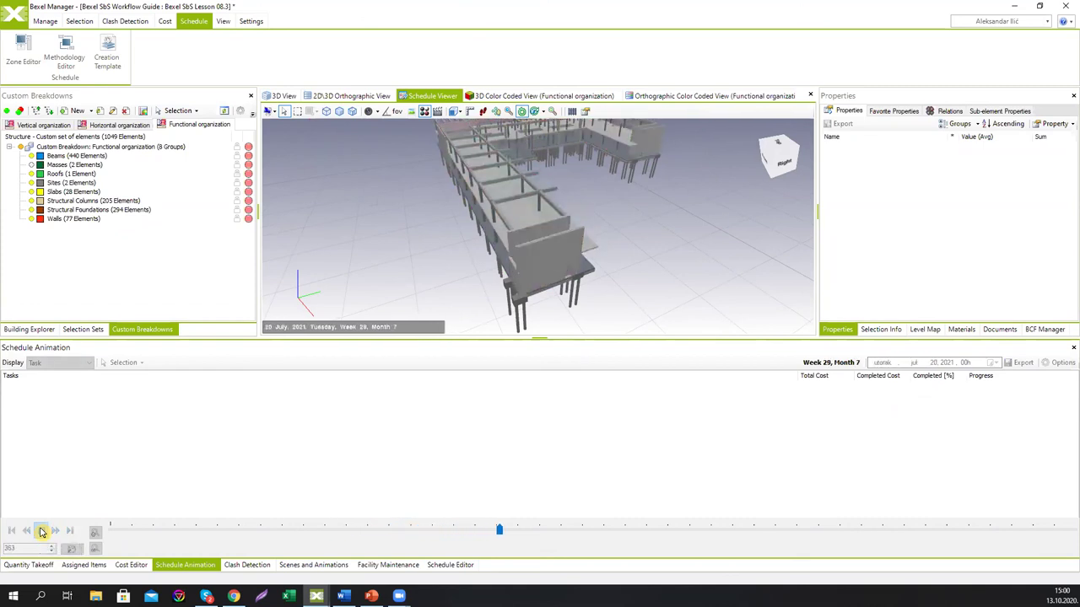
click(41, 532)
mouse_move(555, 229)
mouse_down()
mouse_move(573, 235)
mouse_move(556, 221)
mouse_move(540, 228)
mouse_move(577, 210)
mouse_move(540, 221)
mouse_up()
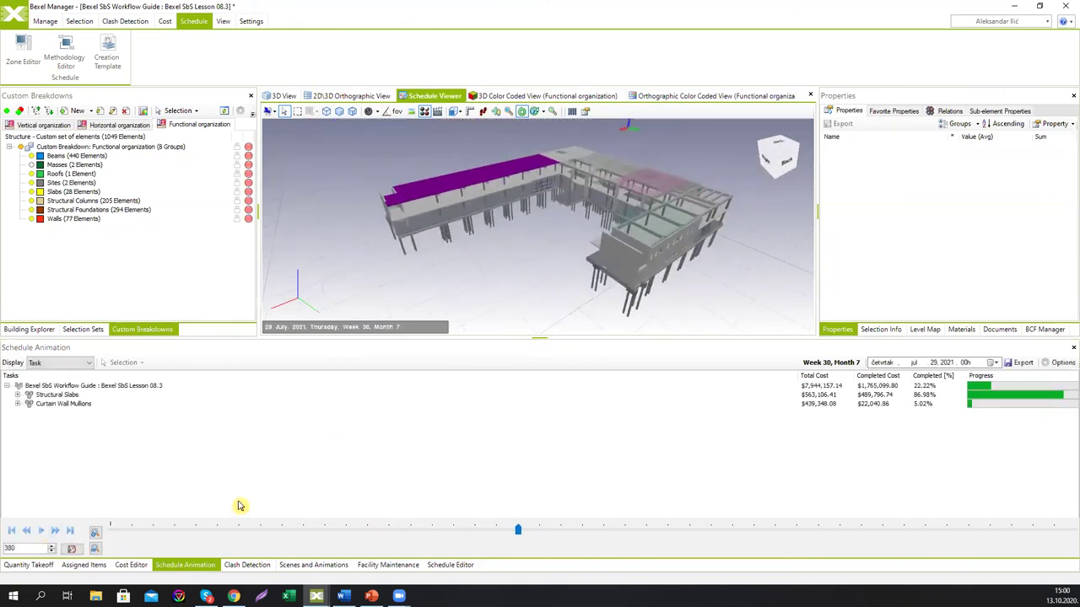
click(42, 532)
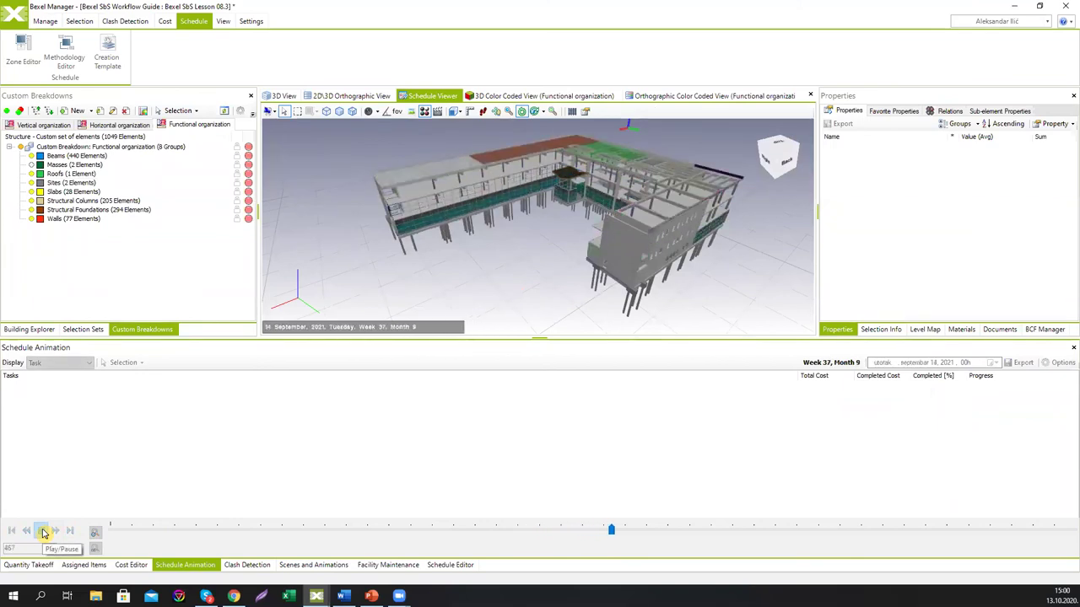
- Pause at week 43 and hide the Curtain Panels in Building Explorer
click(44, 533)
click(31, 330)
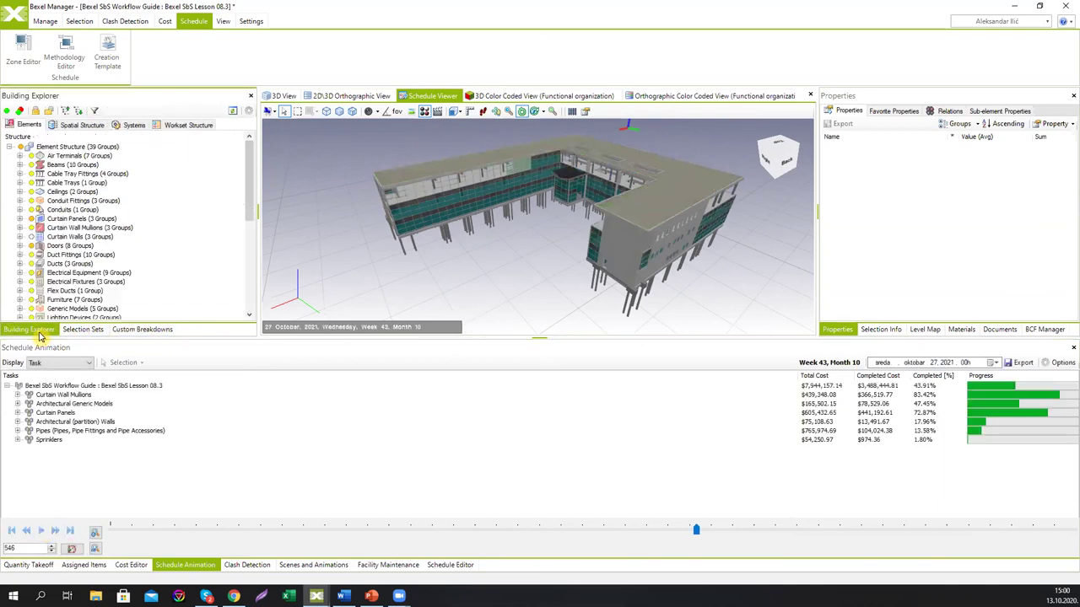
click(33, 220)
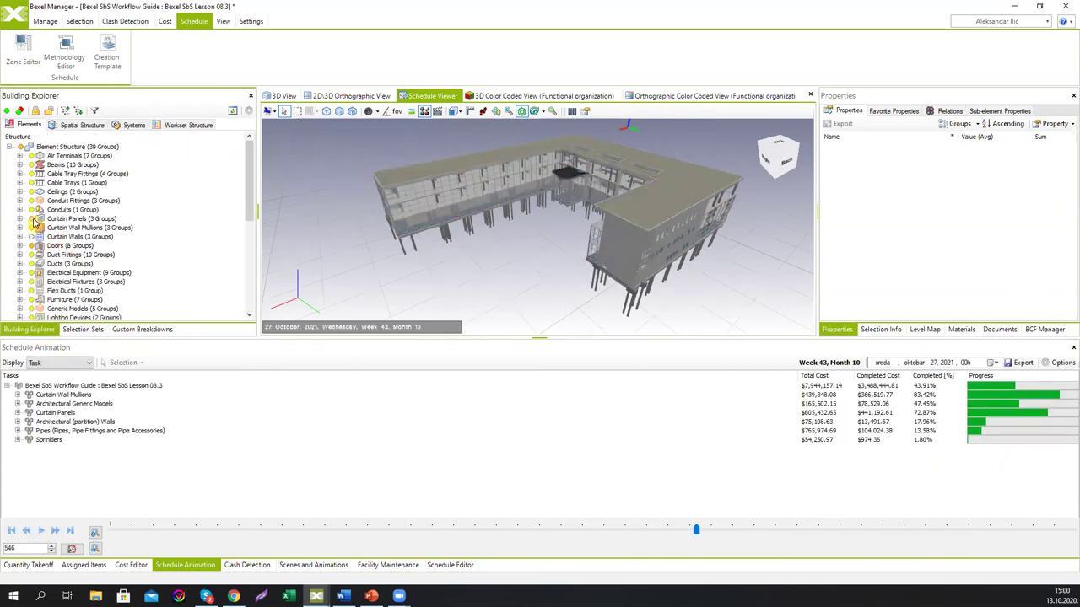
scroll(36, 255, down, 3)
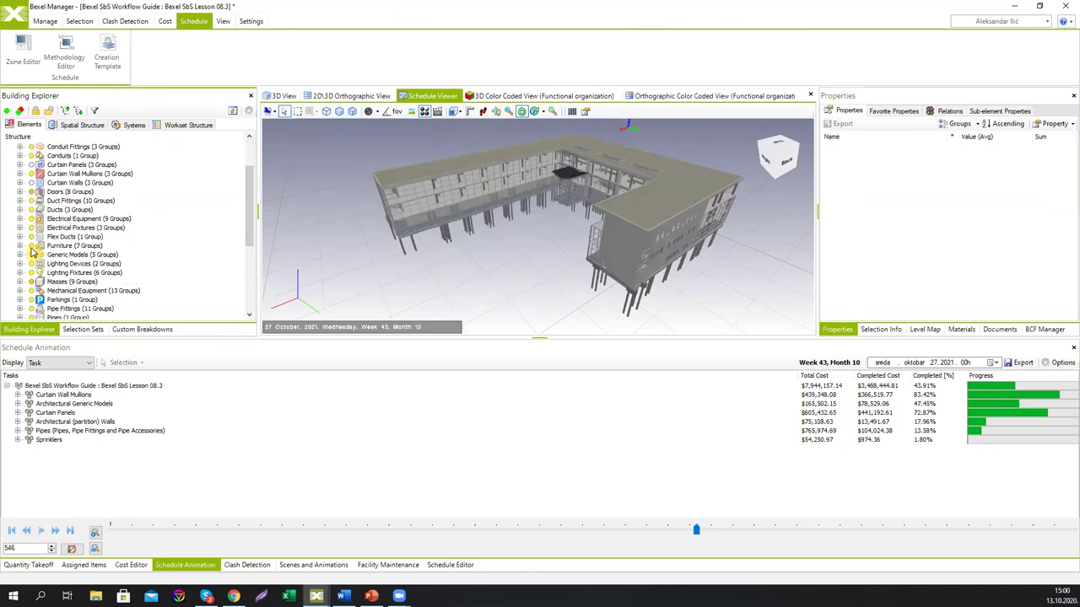
scroll(39, 275, down, 4)
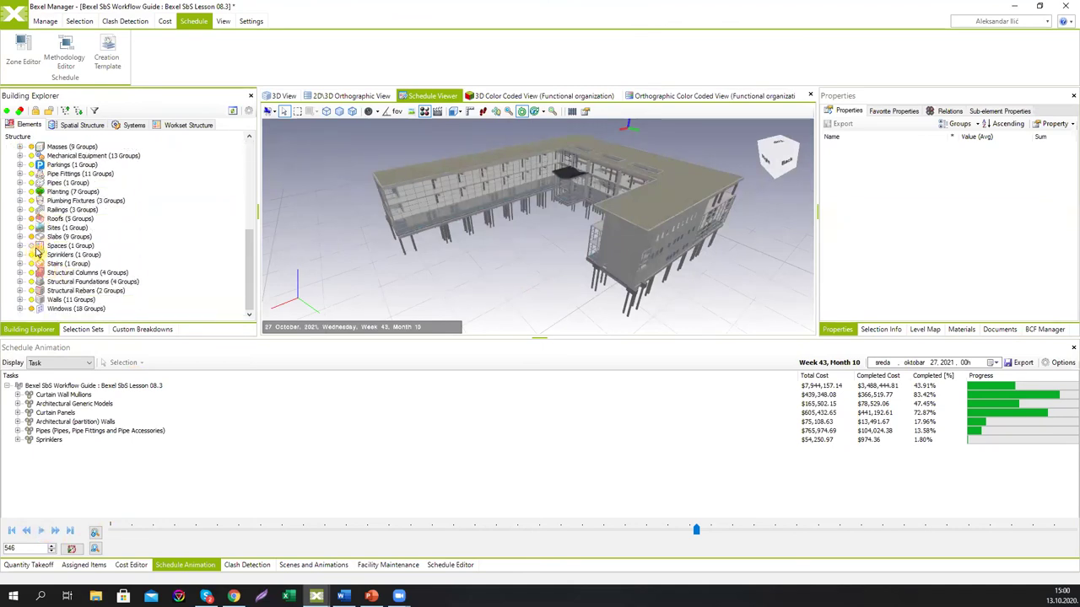
- Play the animation to week 50, orbit to a lower side view, then play on to the end
click(43, 532)
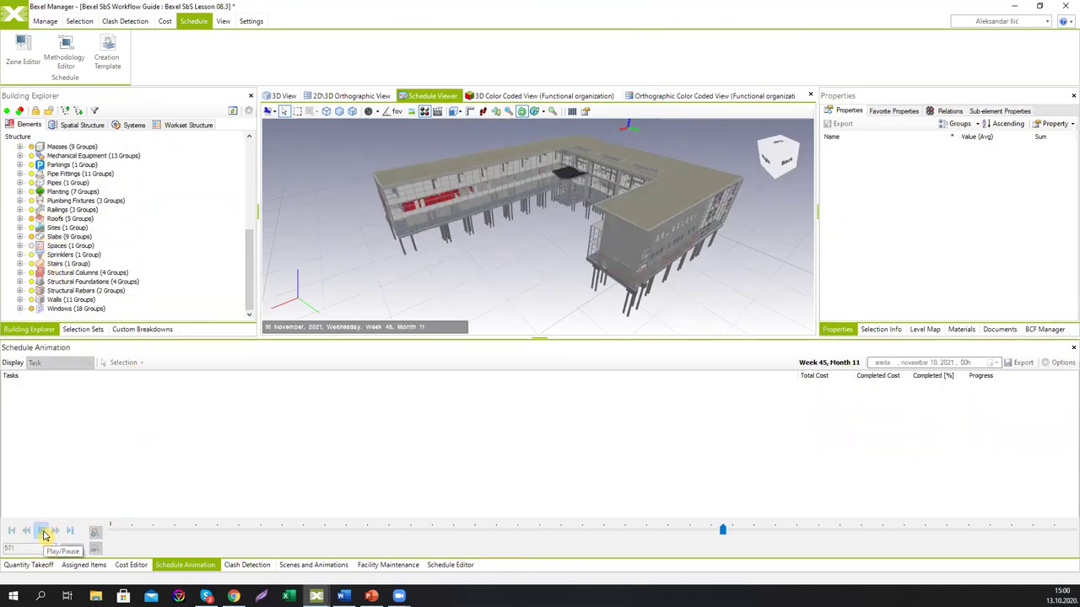
click(43, 532)
drag(503, 274, 511, 180)
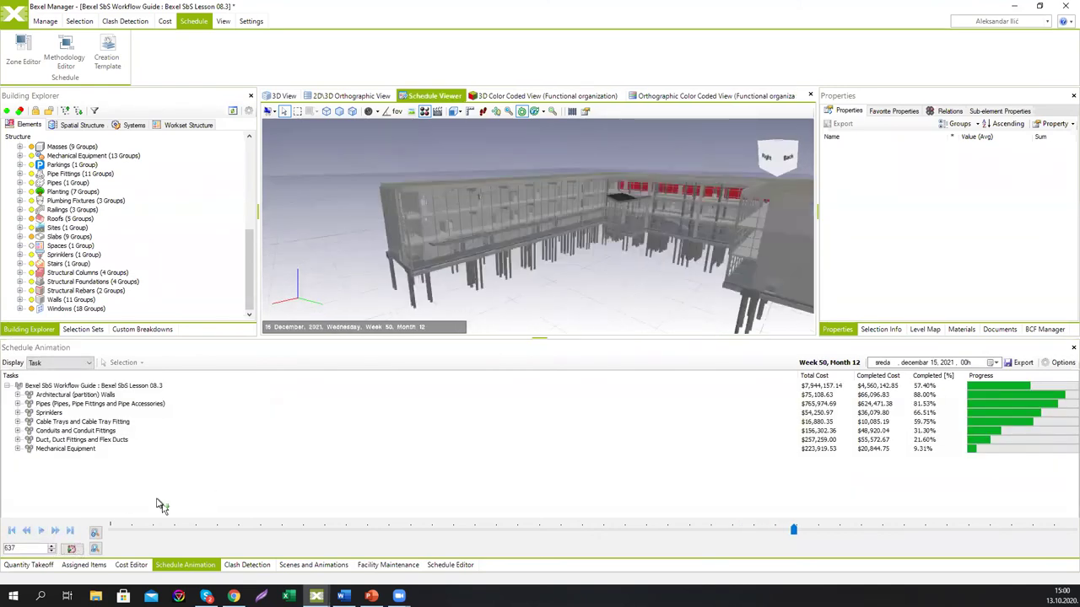
click(43, 532)
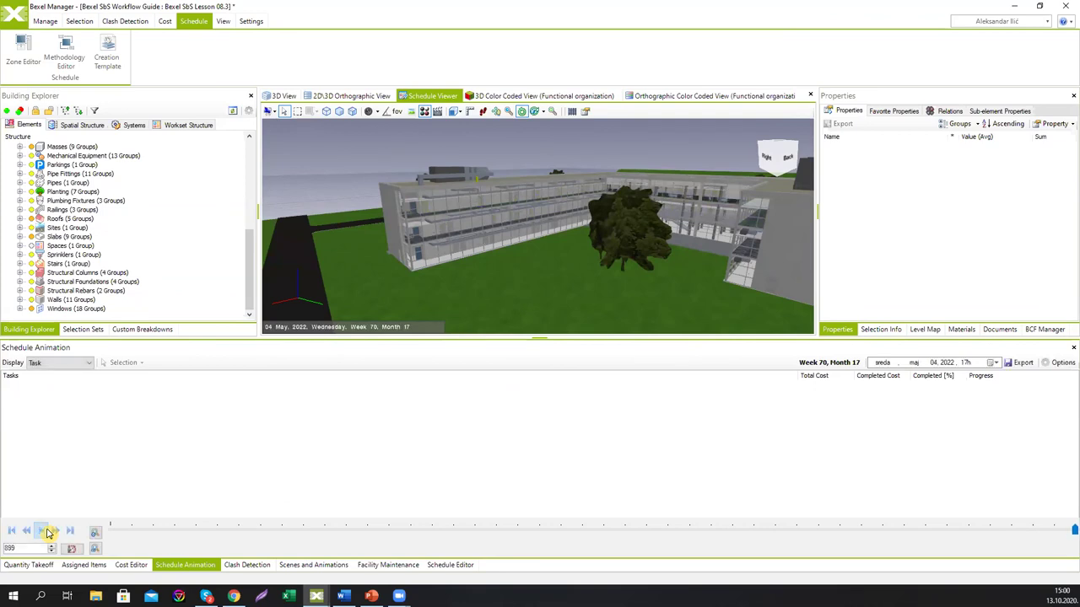
- Review the QTO Based LOB Methodology in the maximized editor, then return to the Schedule Editor tab
click(82, 62)
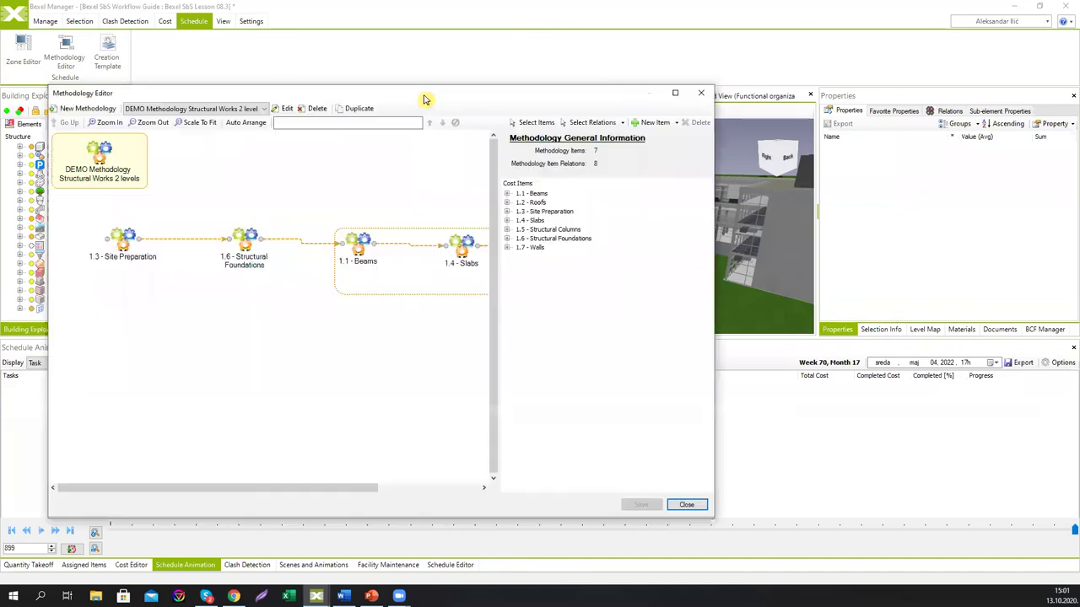
double_click(670, 91)
click(178, 25)
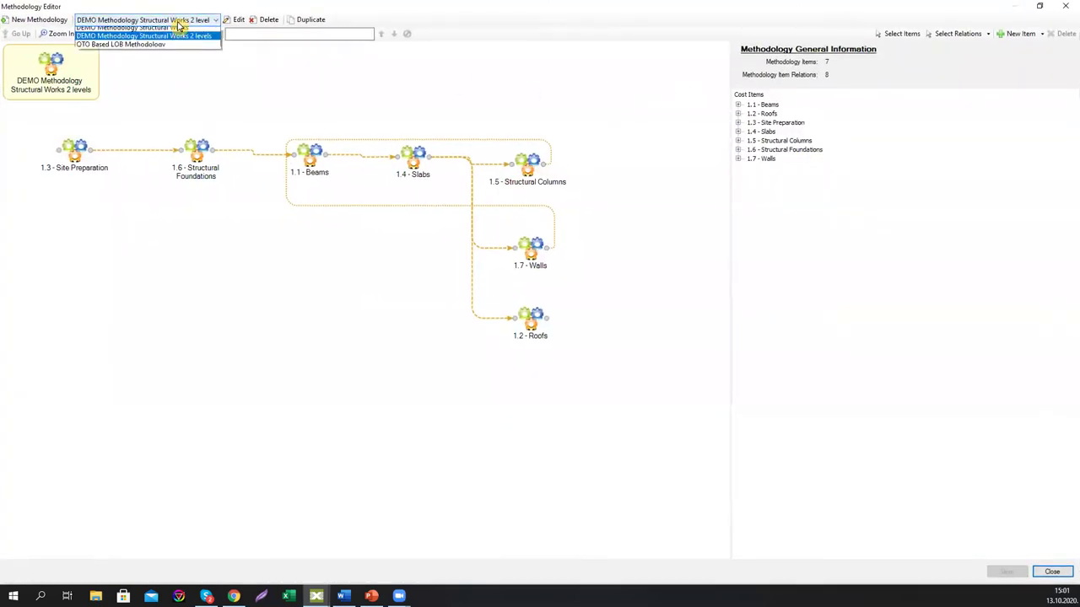
click(164, 49)
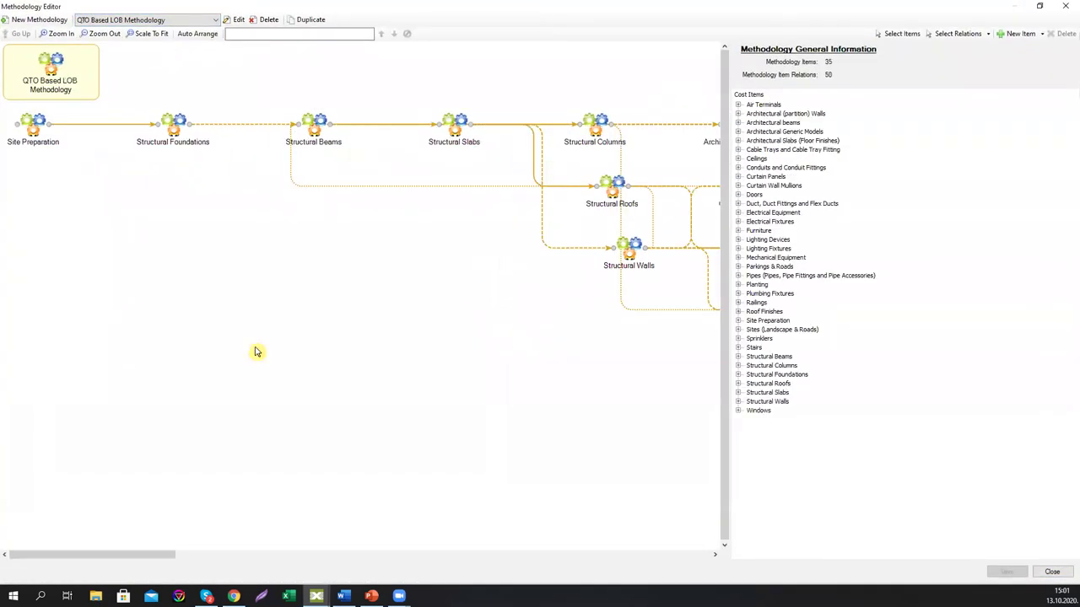
mouse_move(164, 561)
mouse_down()
mouse_move(730, 528)
mouse_move(140, 548)
mouse_move(456, 559)
mouse_move(711, 549)
mouse_move(168, 561)
mouse_up()
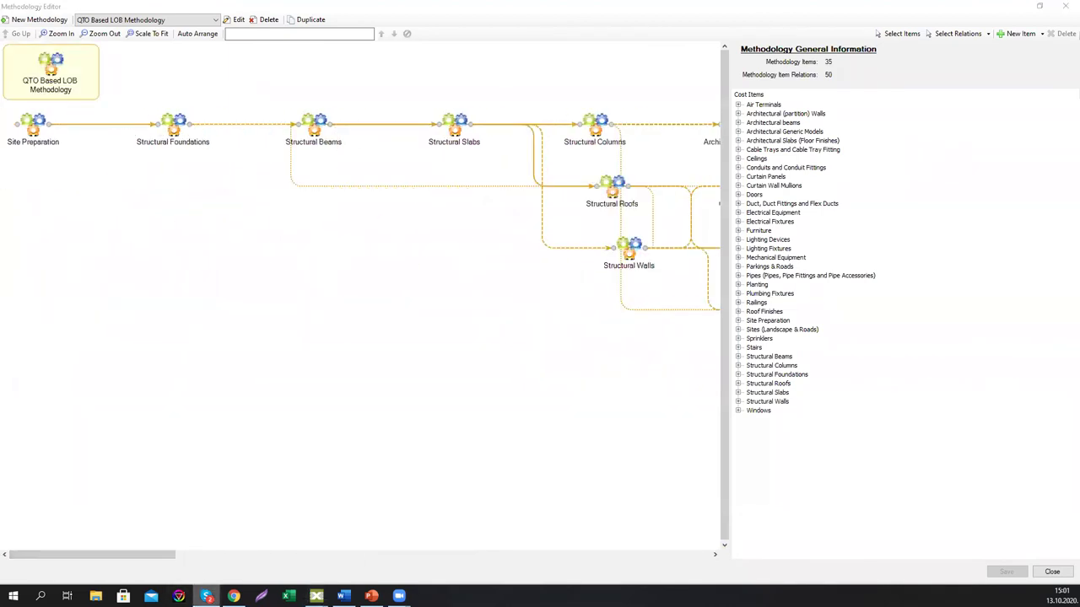
click(1065, 6)
click(437, 566)
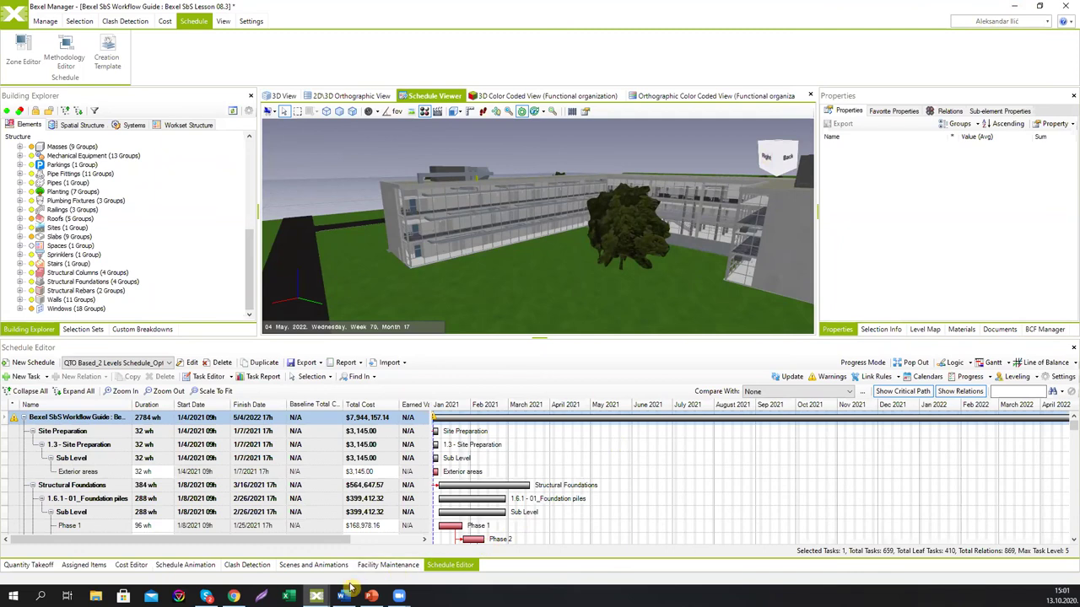
- Bring the Bexel Sample Complex project to the front and detach its Schedule Editor
mouse_move(316, 596)
click(292, 557)
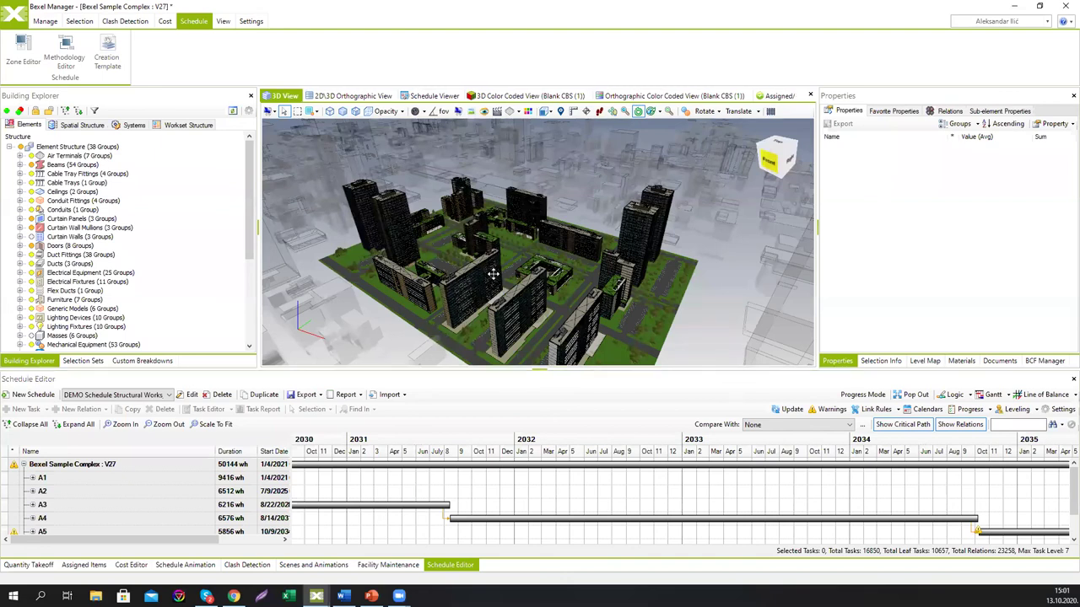
scroll(492, 272, down, 2)
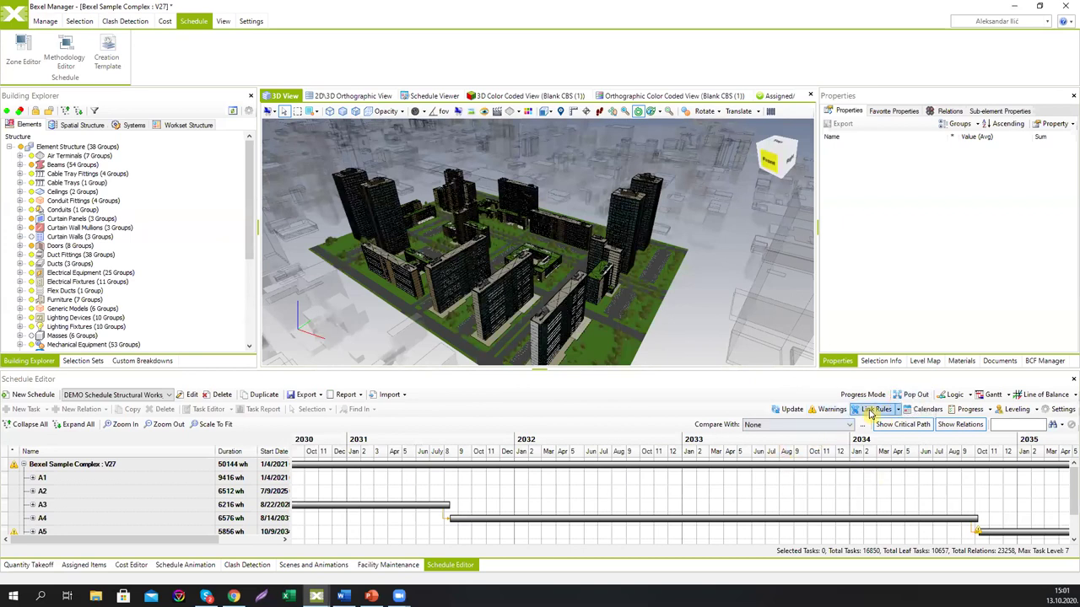
click(903, 395)
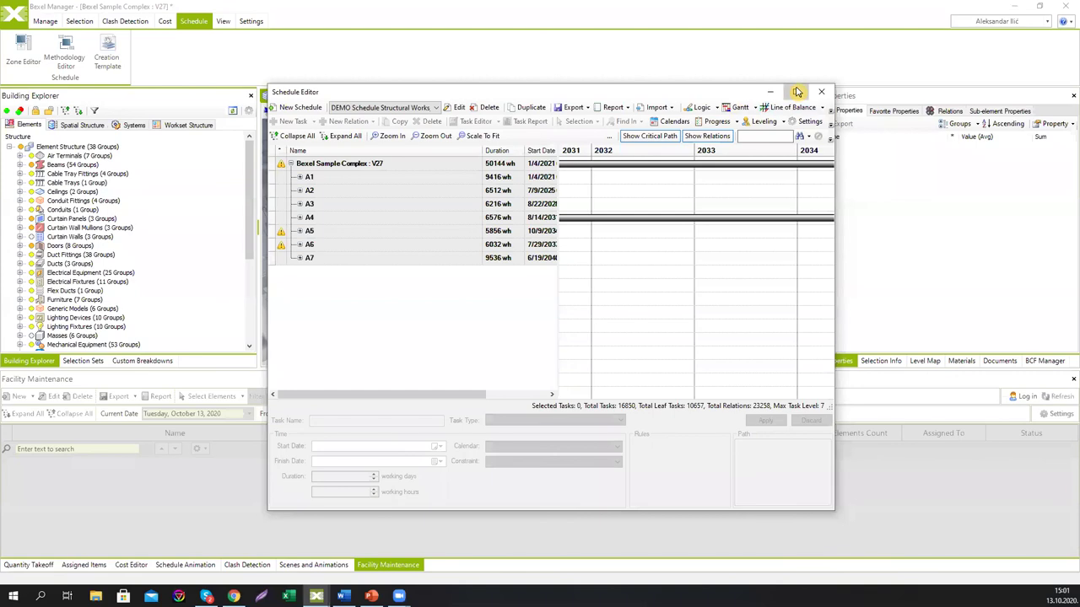
- Maximize the schedule, expand all tasks, select root Bexel Sample Complex V27 and scale to fit
click(808, 87)
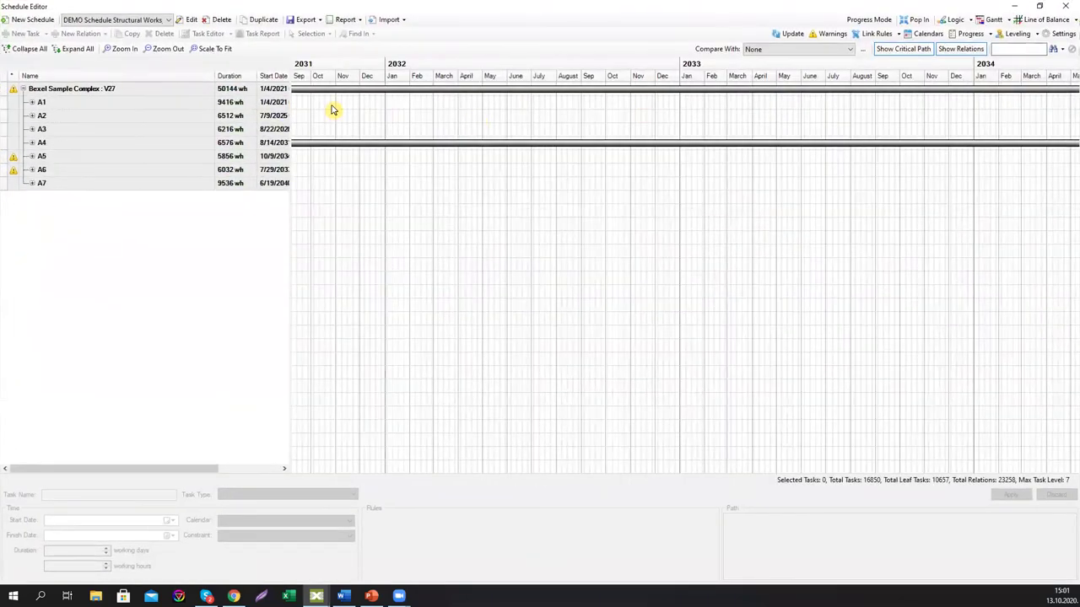
click(92, 50)
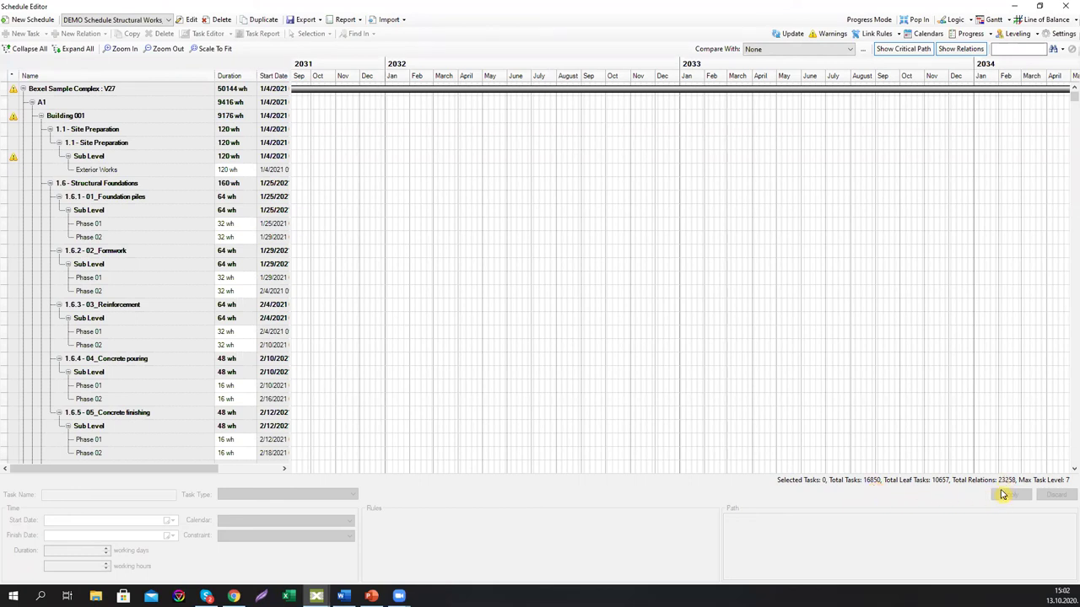
click(97, 91)
click(211, 48)
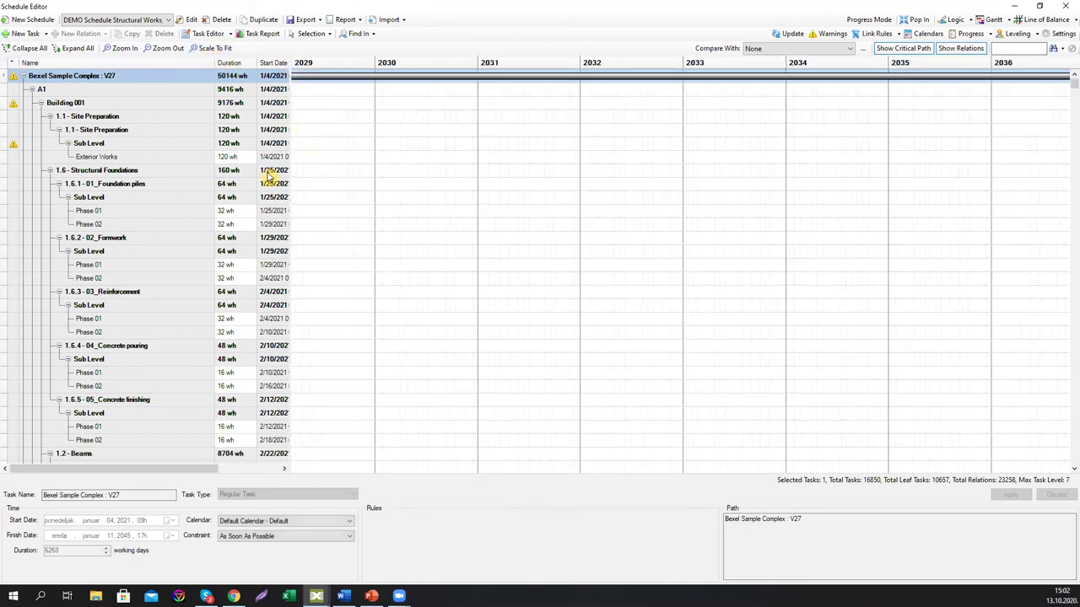
- Switch to the line-of-balance chart, scroll through it, then dock the Schedule Editor back
click(1042, 19)
scroll(627, 361, up, 2)
scroll(631, 361, up, 2)
scroll(644, 363, up, 2)
scroll(812, 394, up, 1)
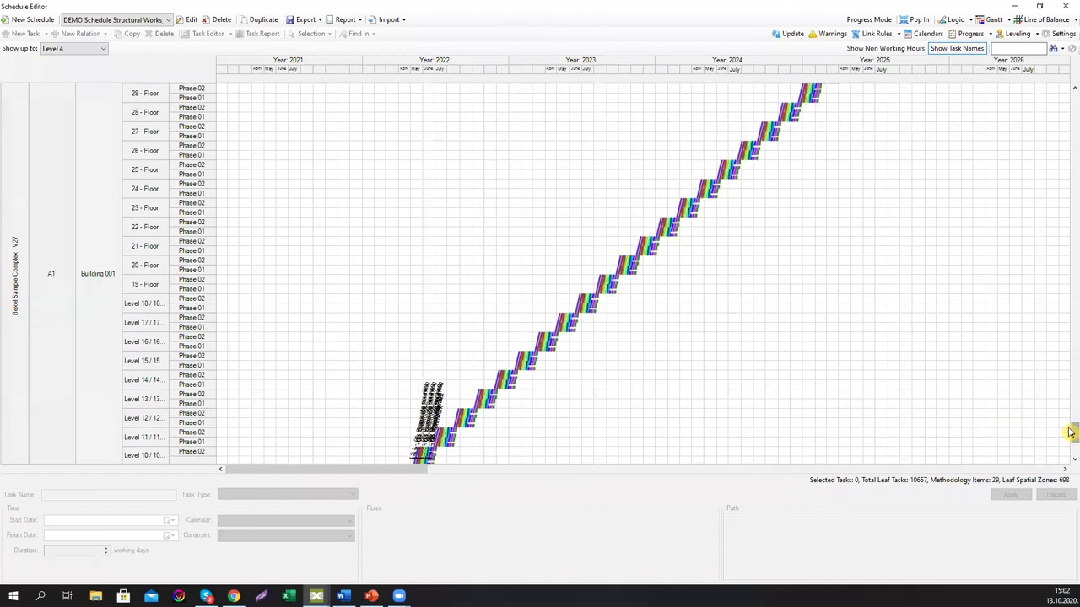
drag(1070, 432, 1073, 371)
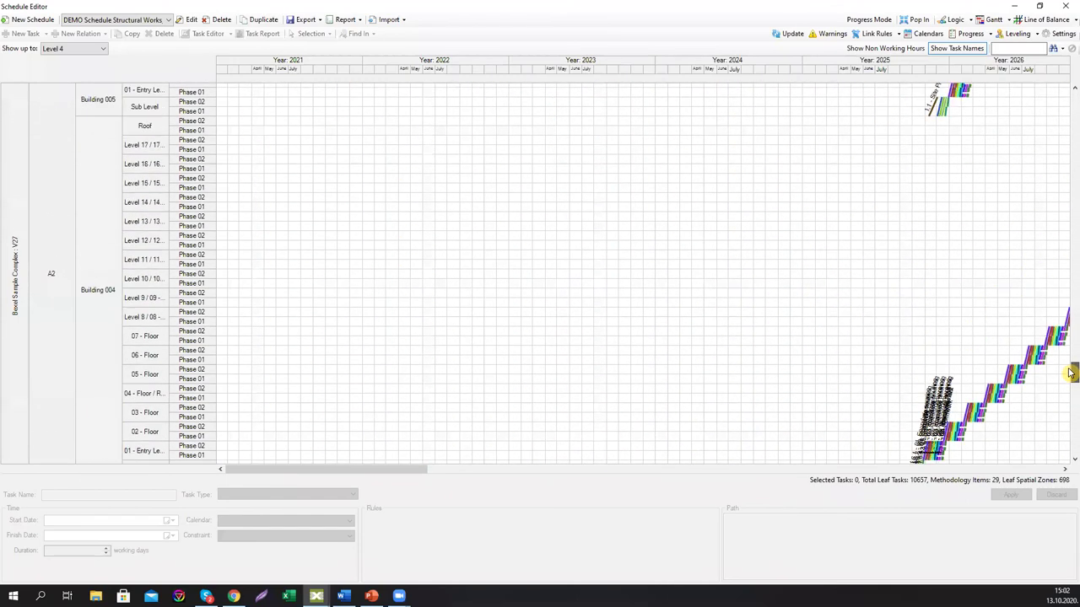
drag(422, 470, 614, 470)
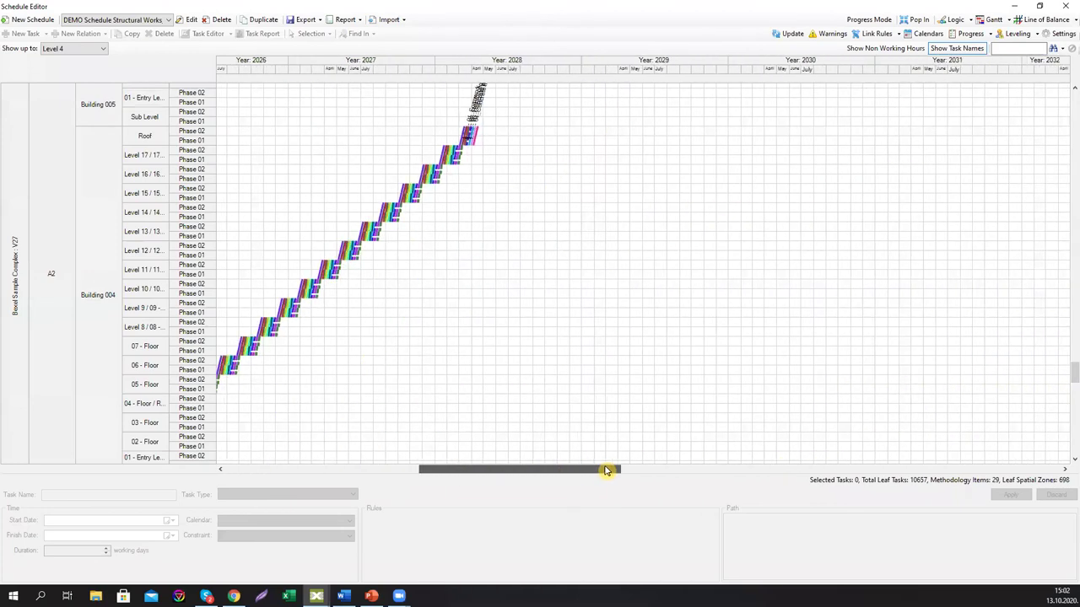
drag(1072, 373, 1071, 221)
click(1070, 7)
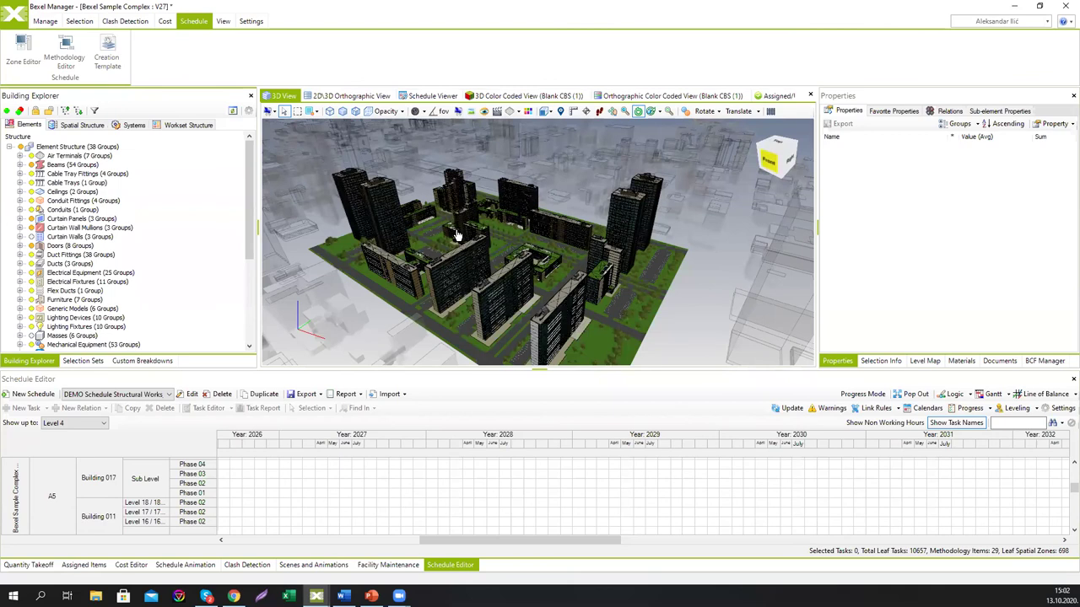
- Open the Zone Editor maximized and display the Blocks zone set
click(27, 62)
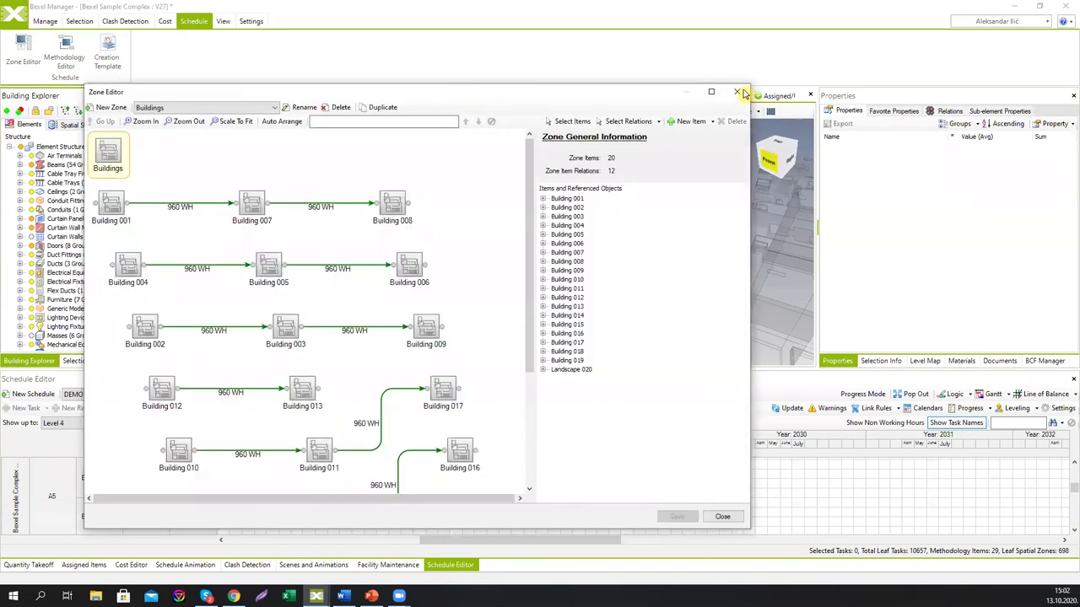
click(719, 85)
scroll(524, 189, down, 1)
scroll(524, 189, up, 1)
scroll(455, 203, down, 1)
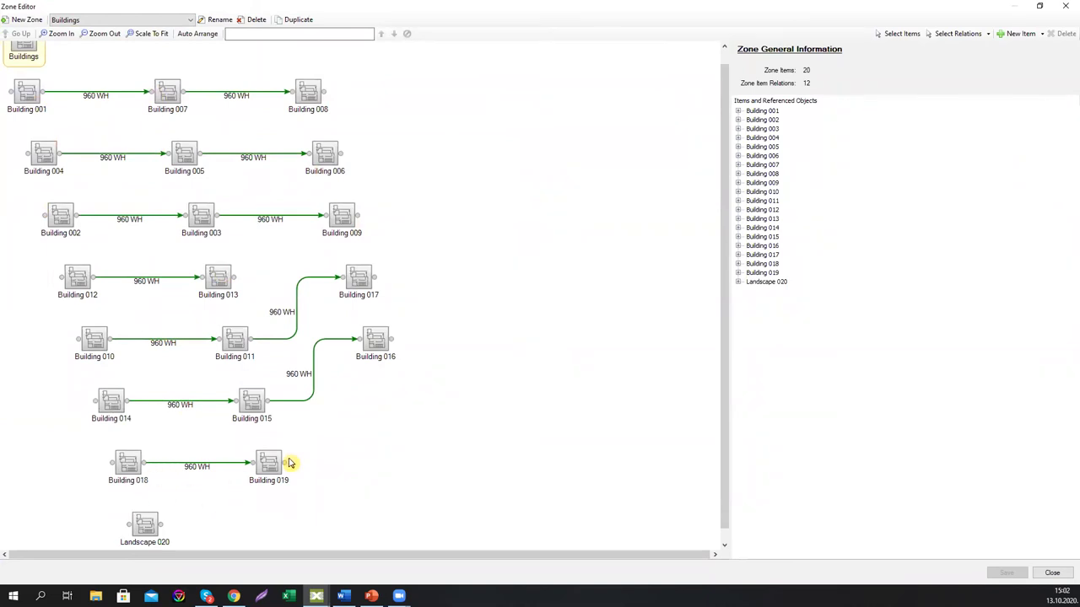
click(186, 22)
click(175, 31)
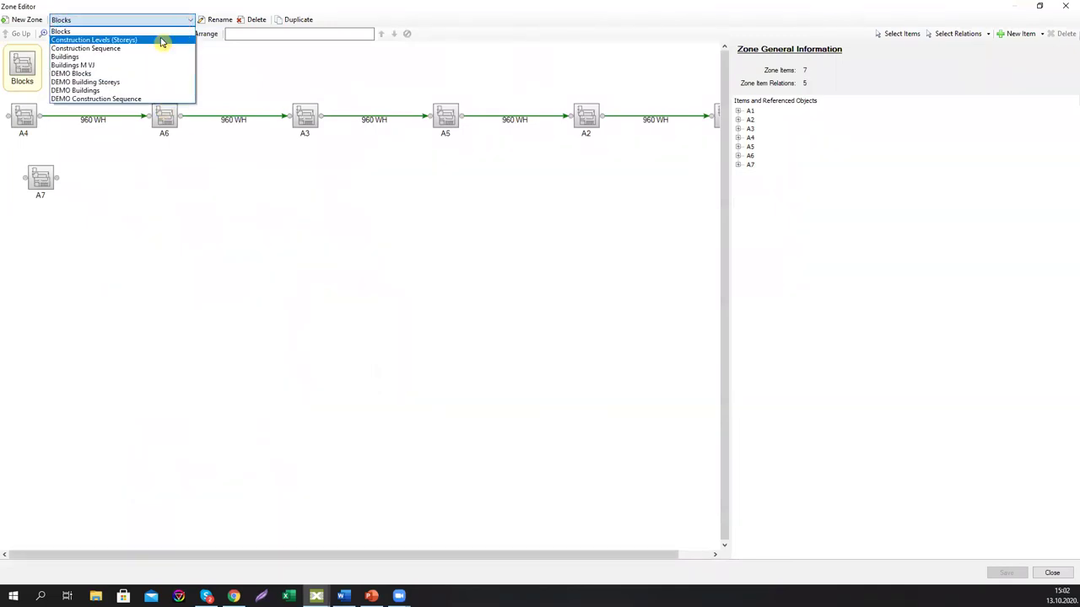
- View the Construction Levels and Construction Sequence zone sets, then close the Zone Editor and open Methodology Editor
click(145, 46)
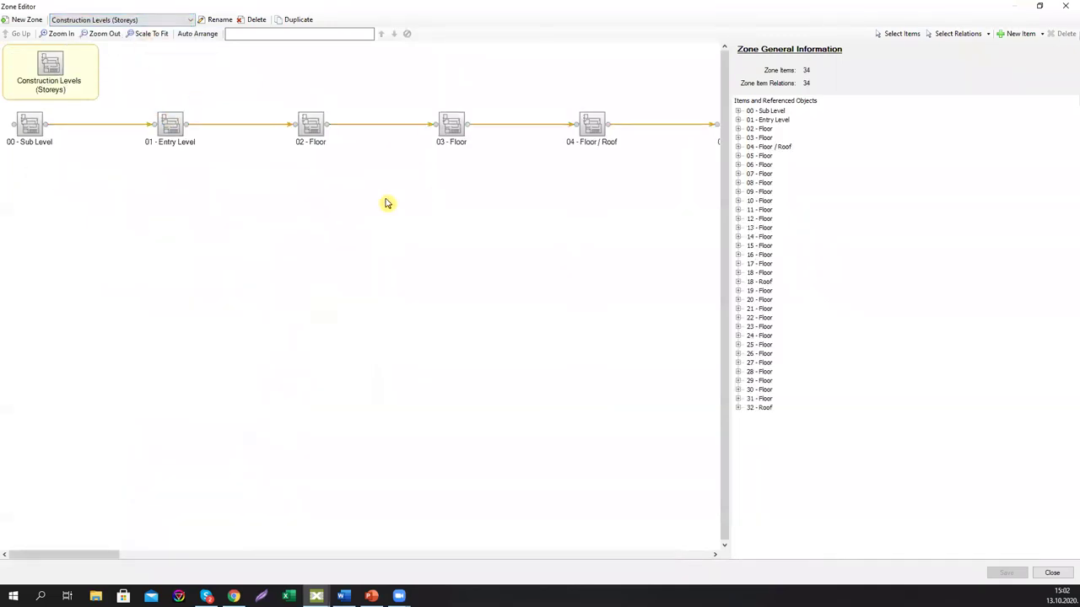
mouse_move(89, 554)
mouse_down()
mouse_move(355, 550)
mouse_move(658, 520)
mouse_move(693, 529)
mouse_move(111, 545)
mouse_move(39, 531)
mouse_up()
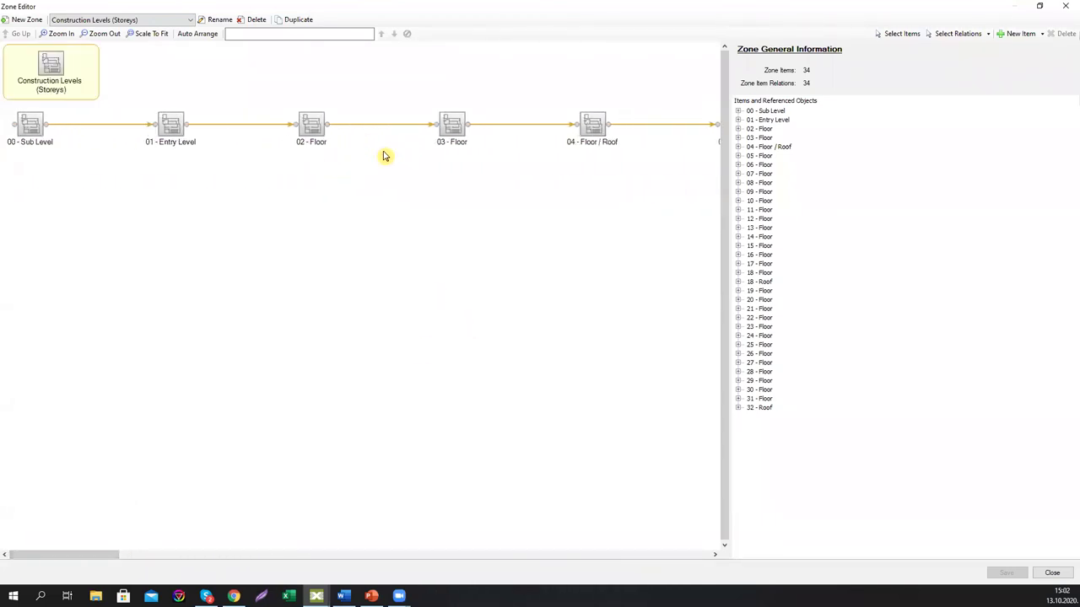
click(179, 22)
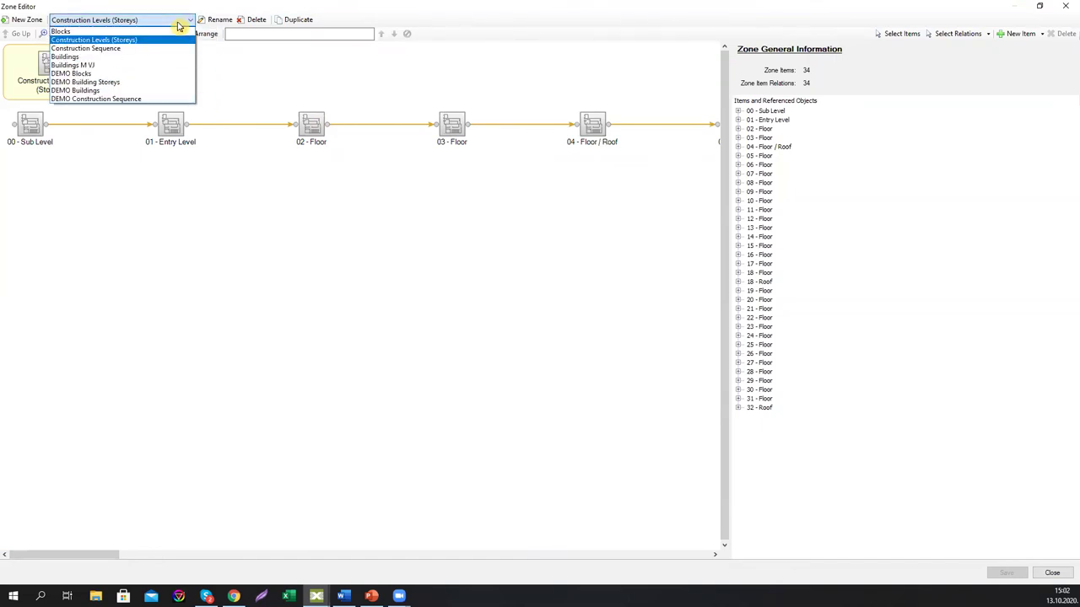
click(142, 49)
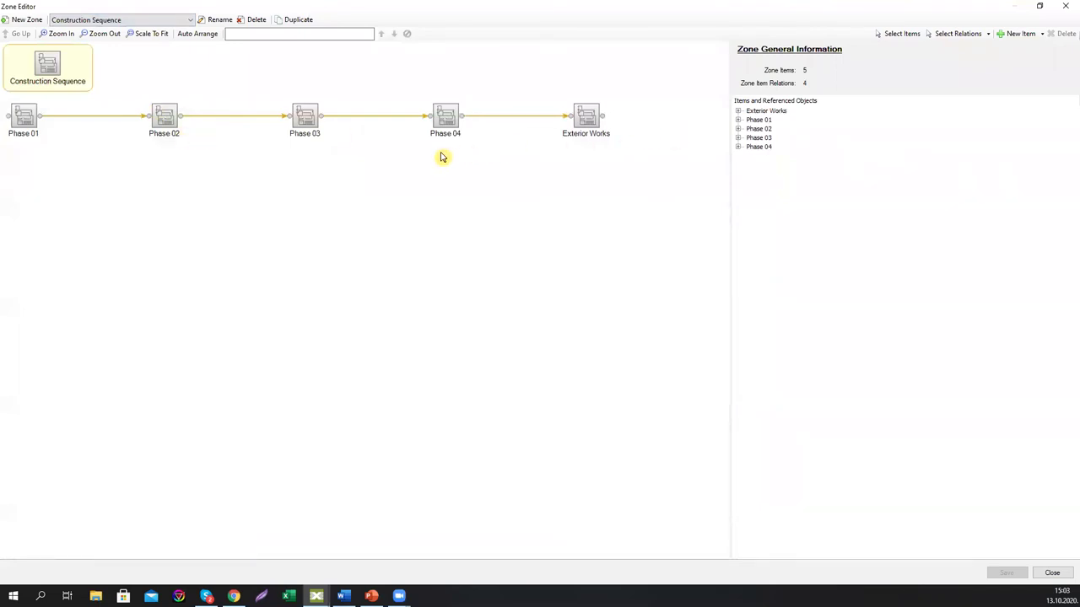
click(1066, 6)
click(83, 56)
- Maximize the Methodology Editor, pan across the methodology diagram, and close it
click(733, 73)
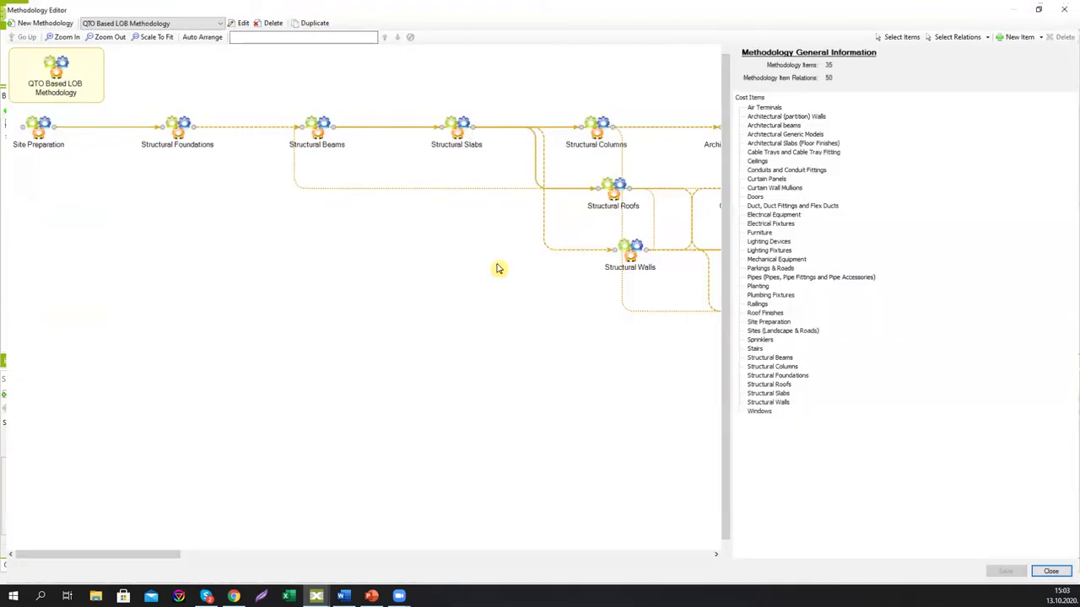
mouse_move(155, 557)
mouse_down()
mouse_move(694, 549)
mouse_move(139, 542)
mouse_move(270, 542)
mouse_up()
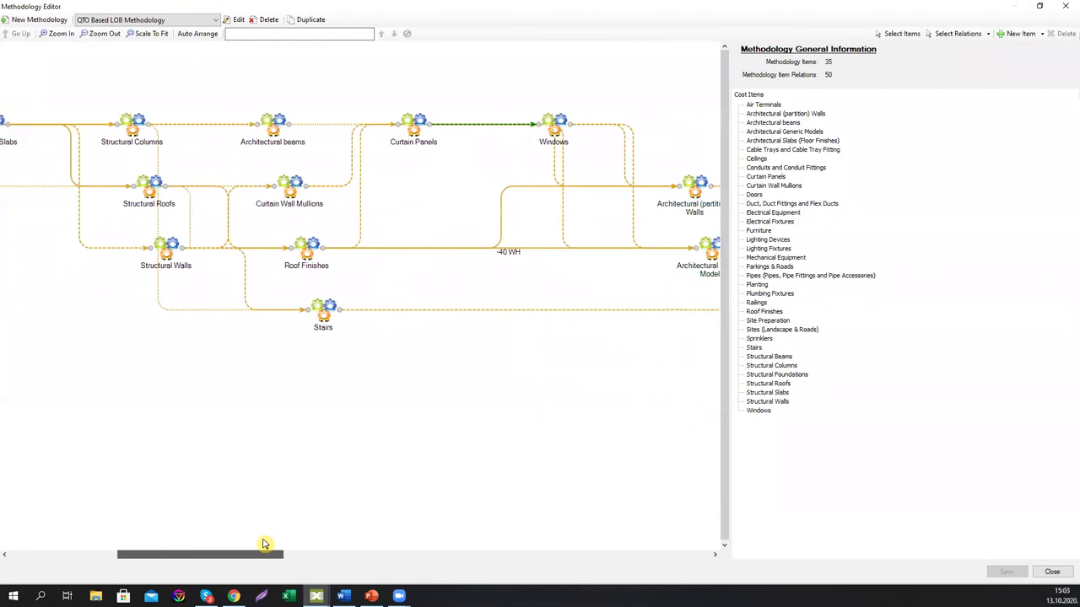
mouse_move(259, 555)
mouse_down()
mouse_move(712, 557)
mouse_move(106, 549)
mouse_move(392, 563)
mouse_up()
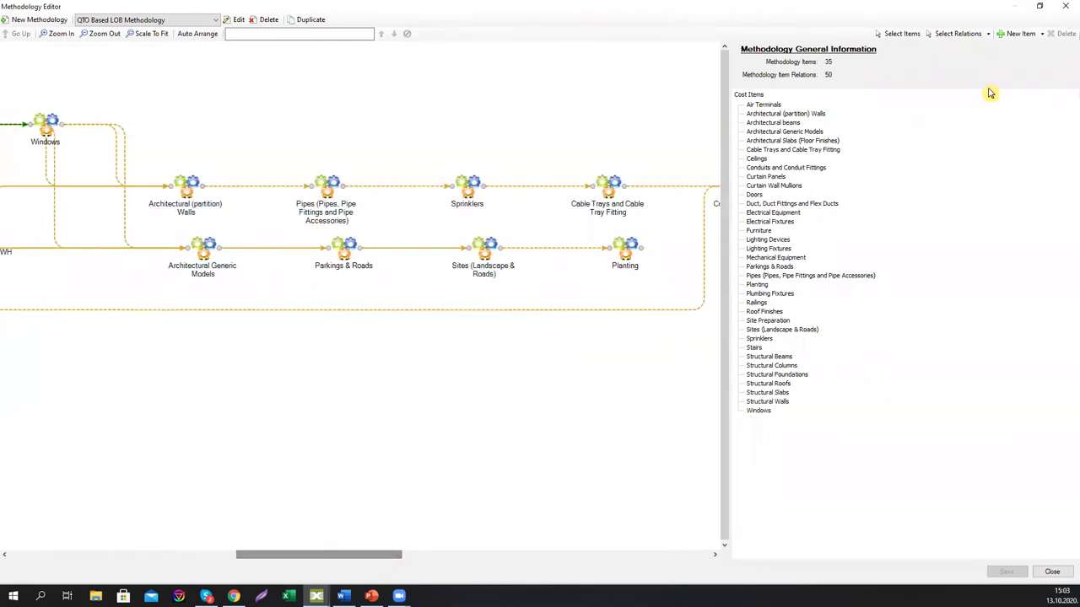
click(1065, 6)
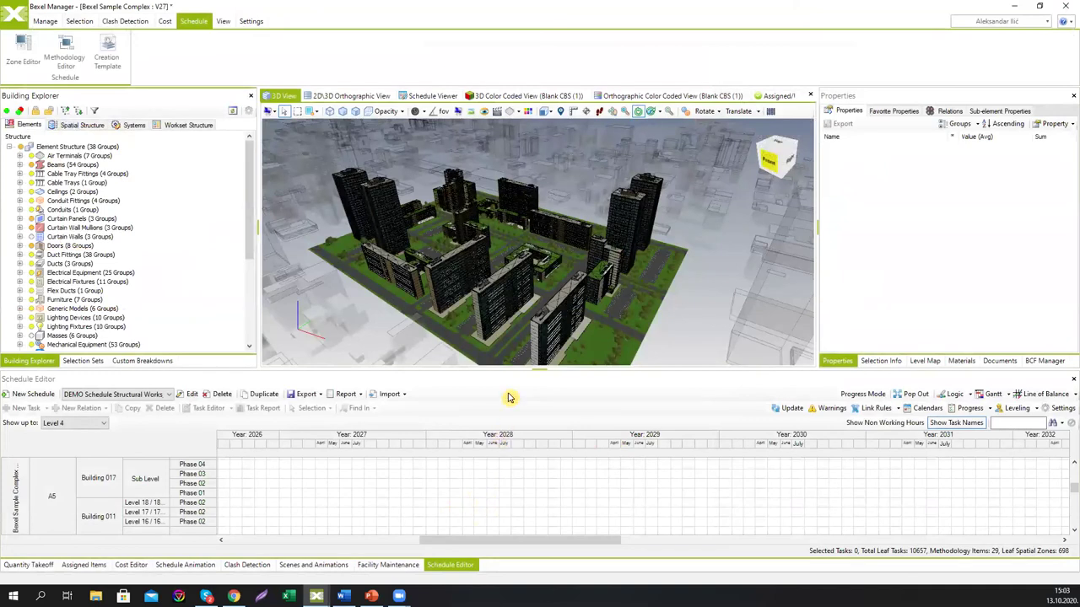
- Enlarge the line-of-balance panel to show more Building 011 levels, then orbit the 3D model
drag(520, 364, 927, 391)
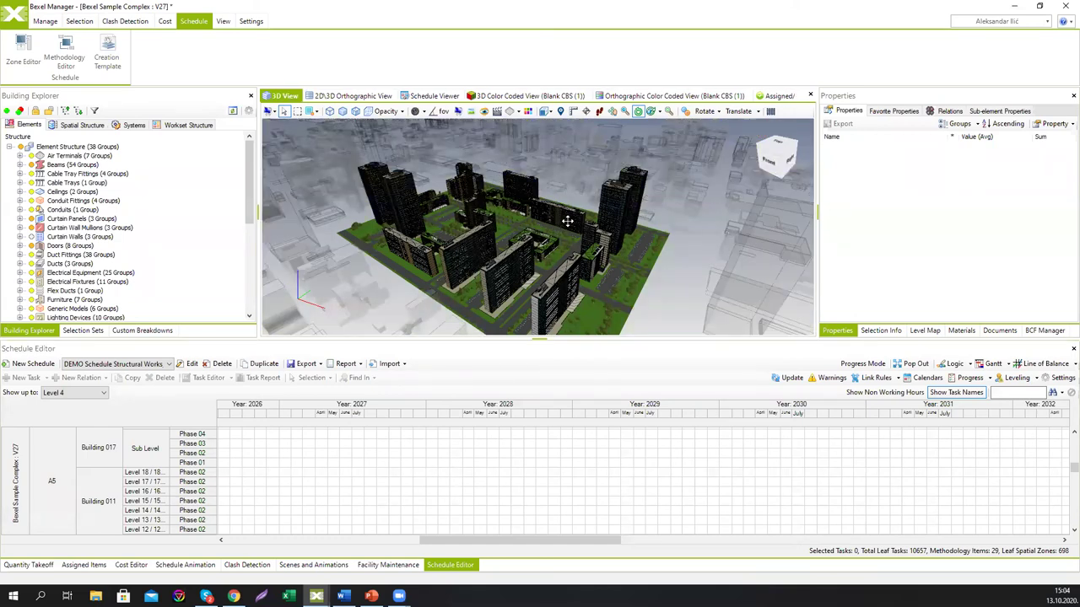
drag(679, 166, 658, 142)
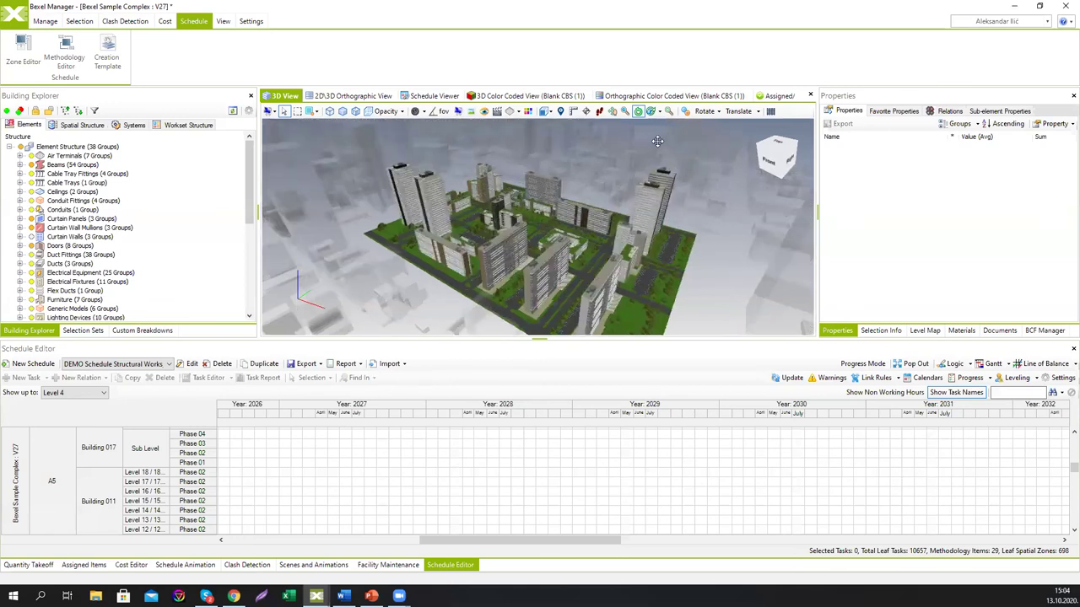